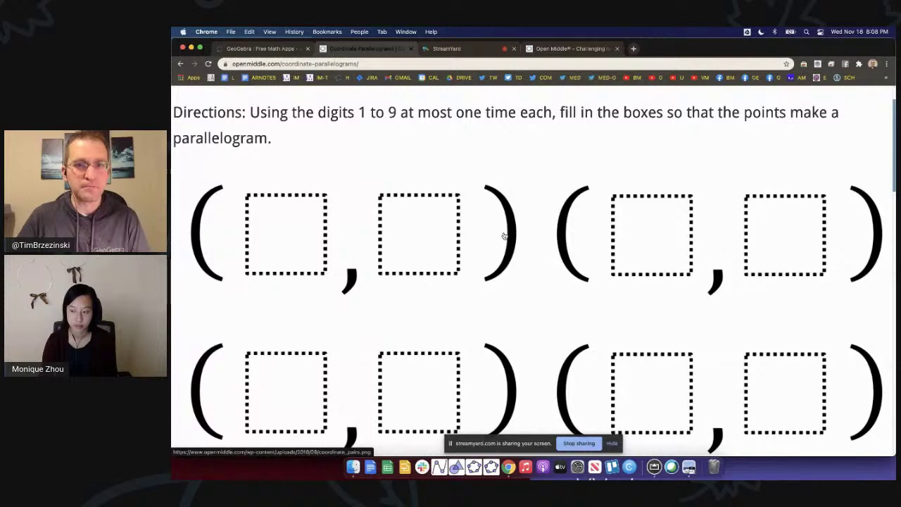
Step: Switch to the GeoGebra site and open its App Downloads page
key(super+0)
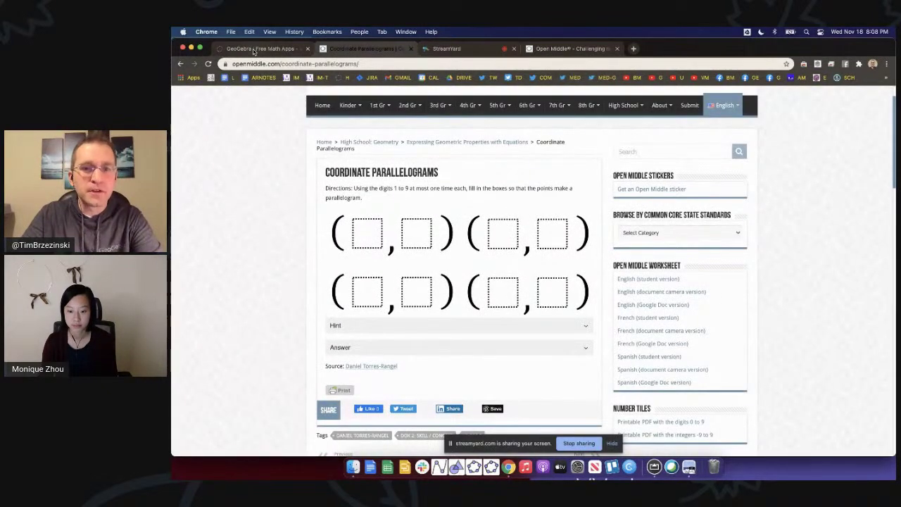
click(252, 49)
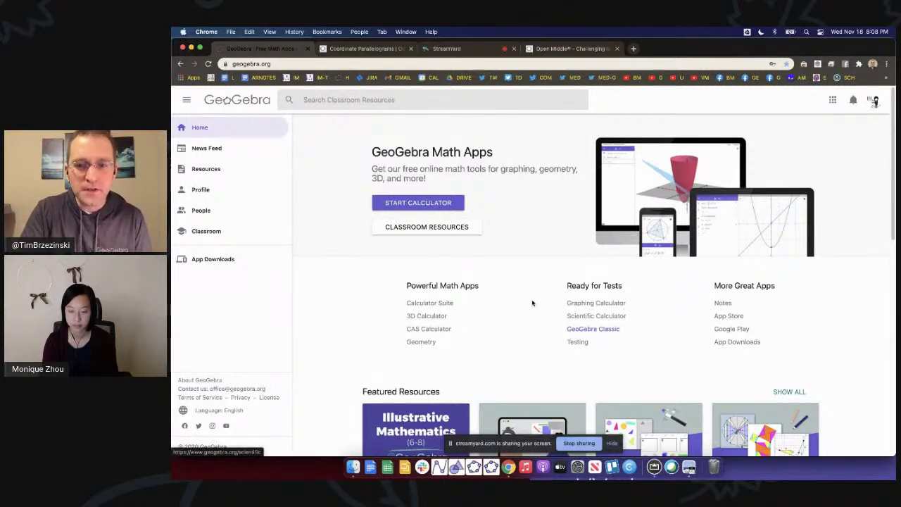
scroll(573, 304, up, 5)
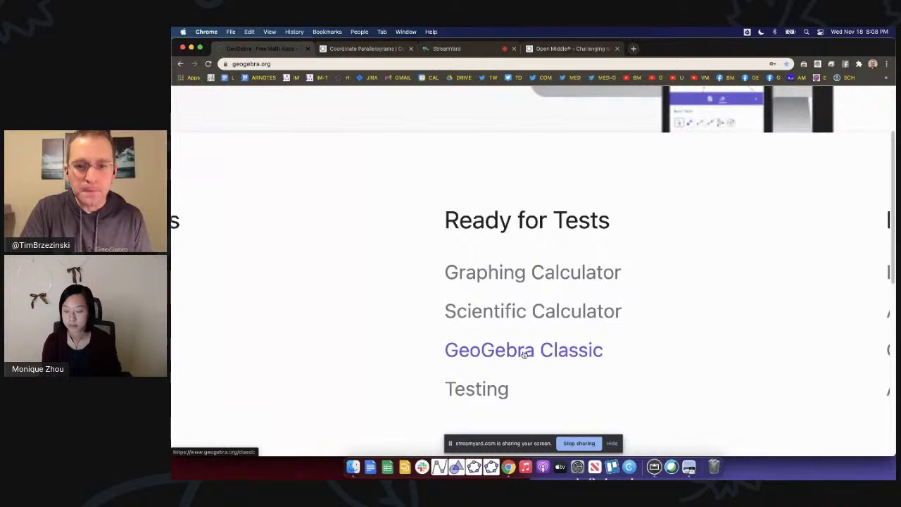
scroll(523, 353, down, 5)
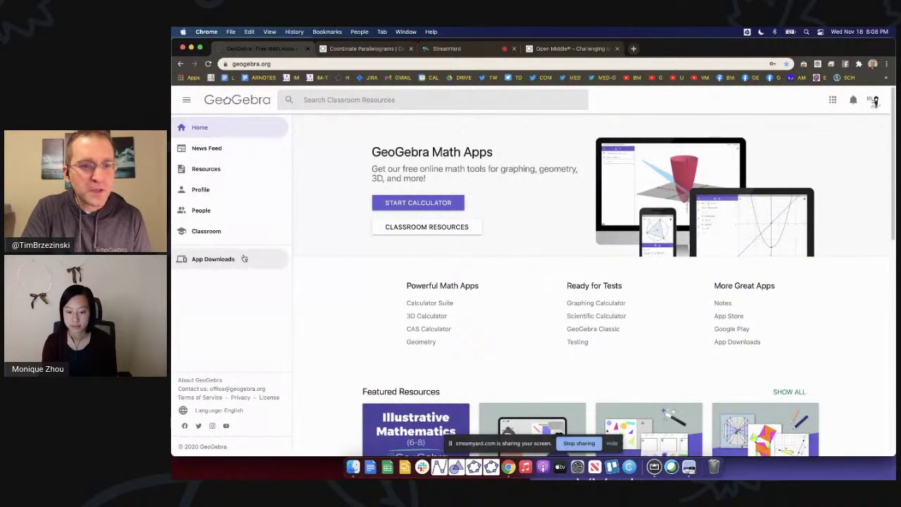
scroll(229, 266, up, 5)
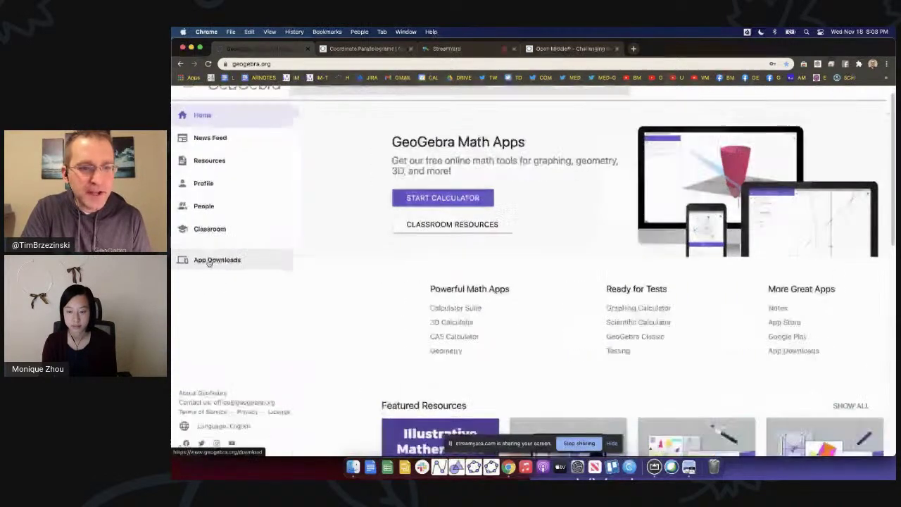
scroll(297, 283, down, 5)
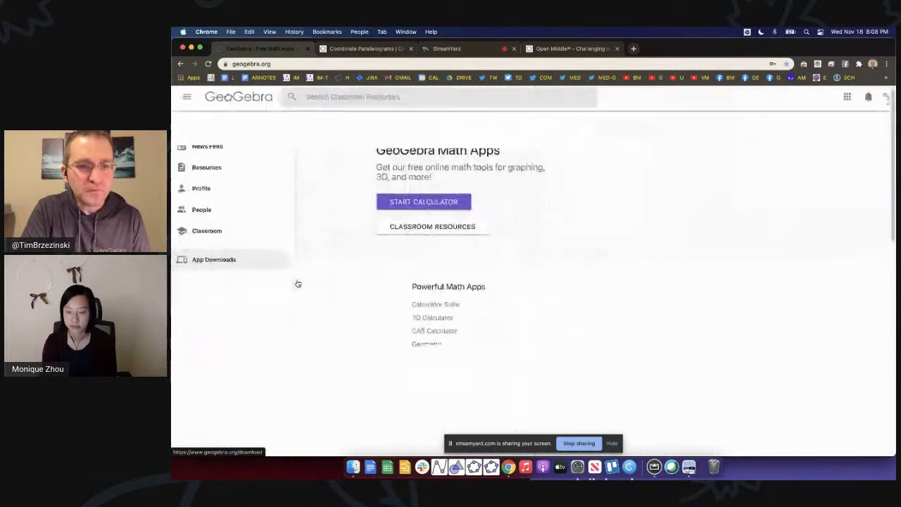
click(222, 259)
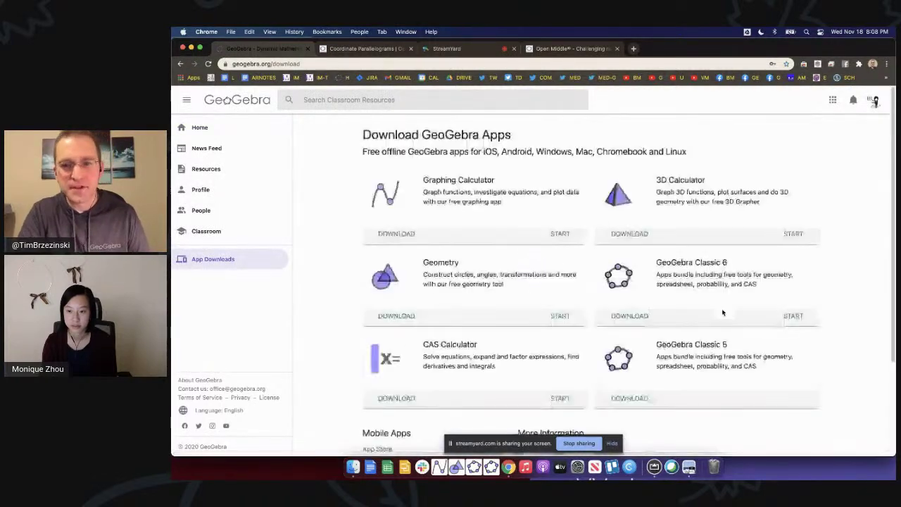
Step: Examine the GeoGebra Classic 5 entry on the App Downloads page
scroll(701, 302, down, 1)
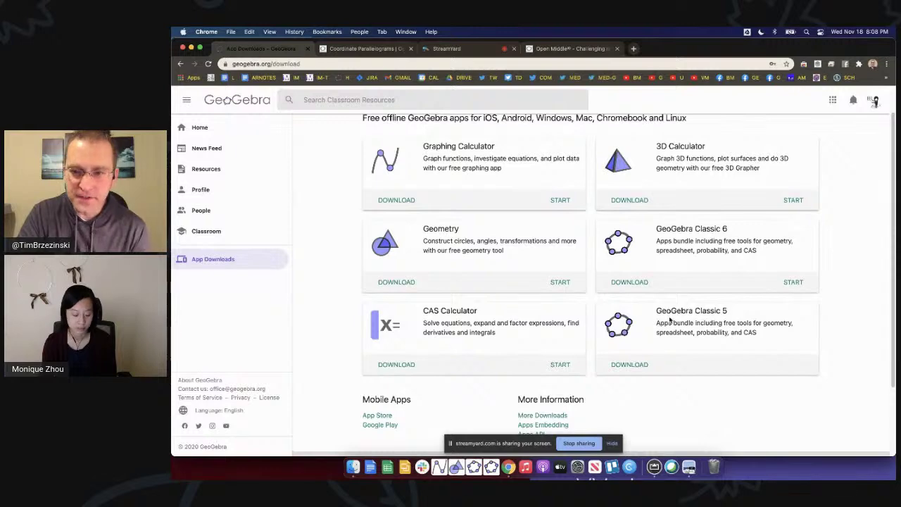
key(super+equal)
key(super+equal)
key(super+equal)
key(super+equal)
key(super+equal)
key(super+equal)
key(super+equal)
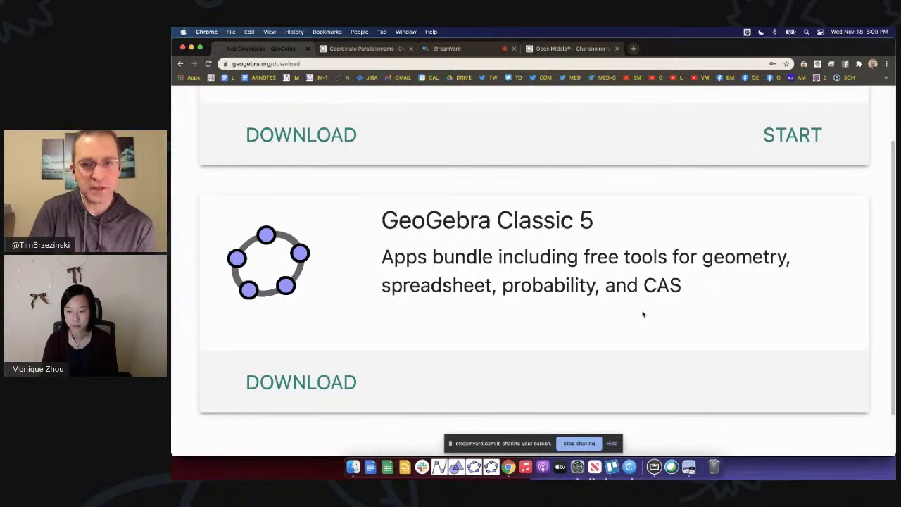
key(super+0)
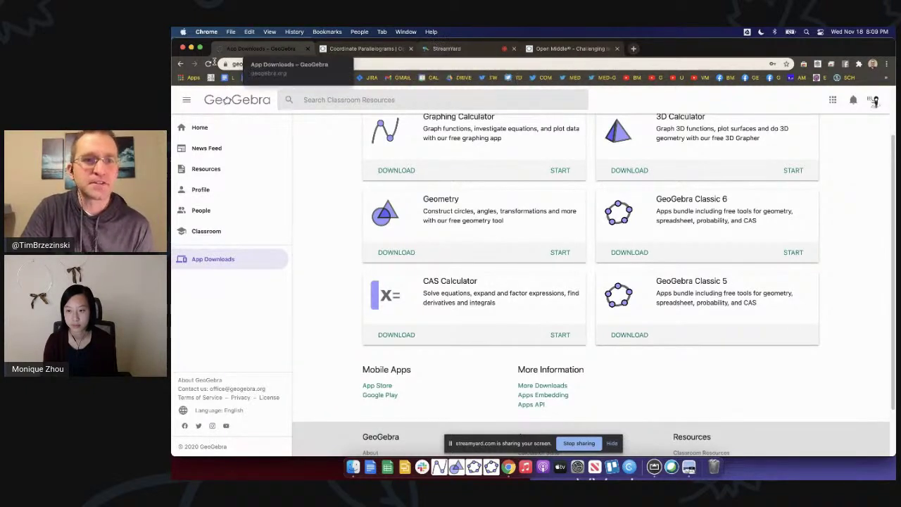
Step: Return to the GeoGebra home page, open GeoGebra Classic and dismiss the perspective chooser
click(191, 128)
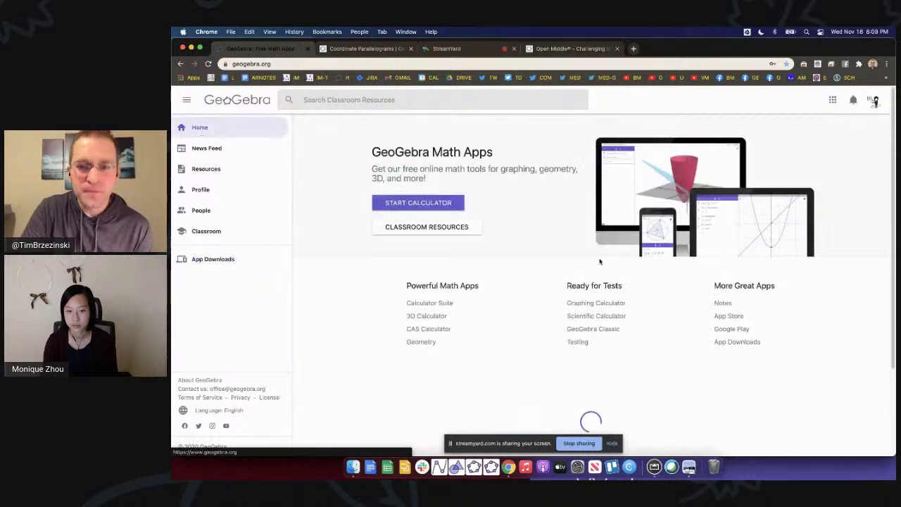
scroll(593, 331, up, 5)
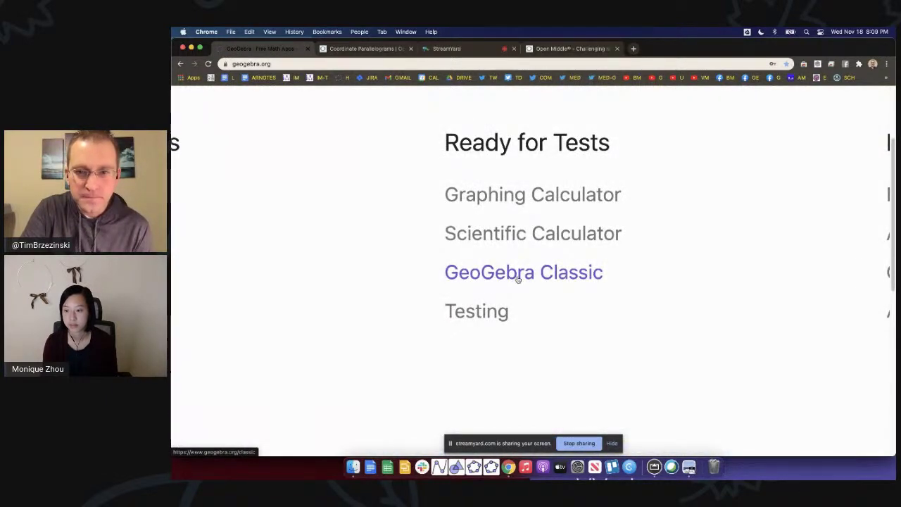
scroll(516, 275, down, 5)
click(593, 277)
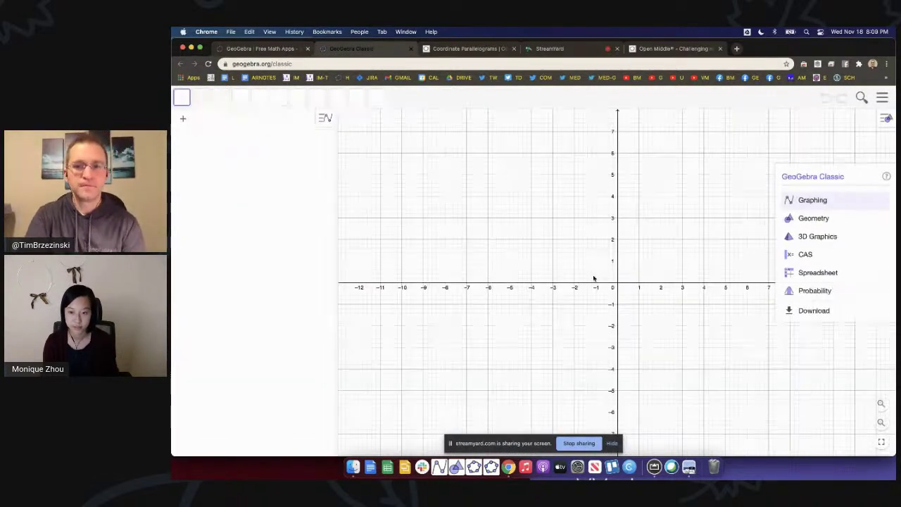
click(700, 219)
drag(746, 226, 716, 229)
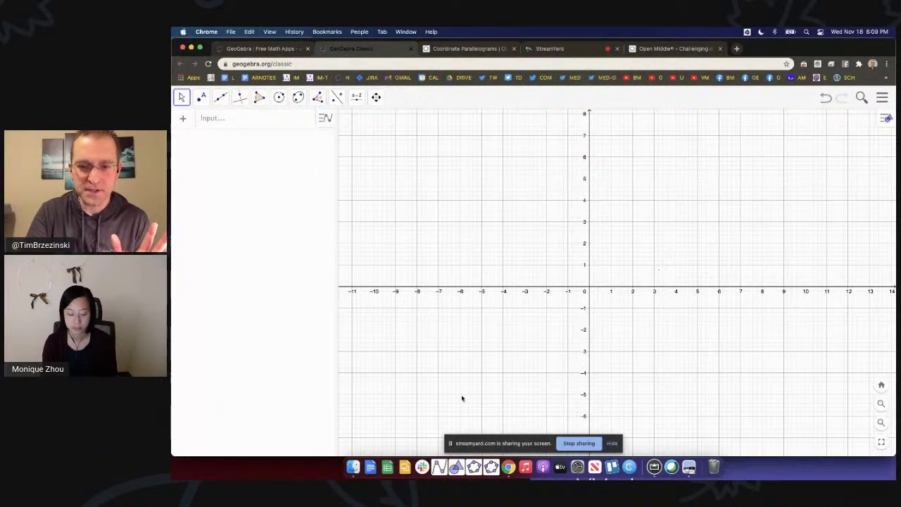
Step: Insert today's screenshot file from the Desktop folder into the GeoGebra graphics view as an image
click(353, 467)
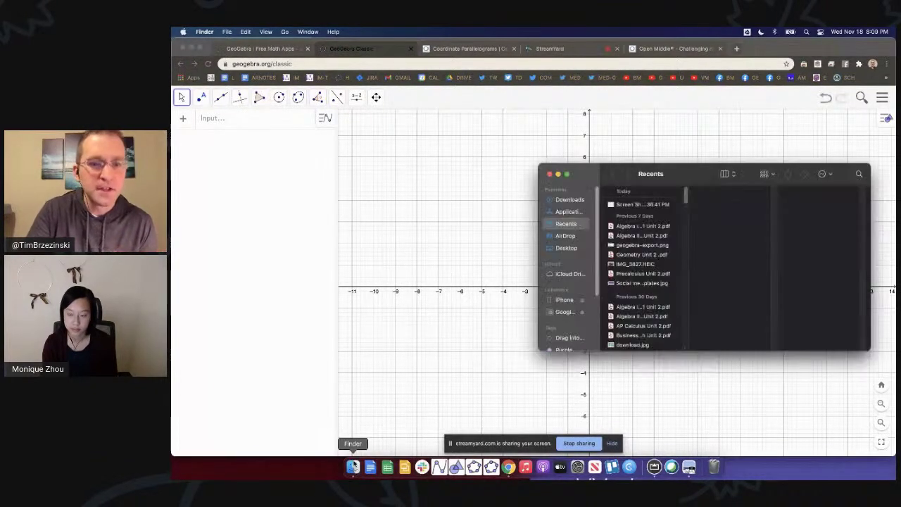
click(564, 249)
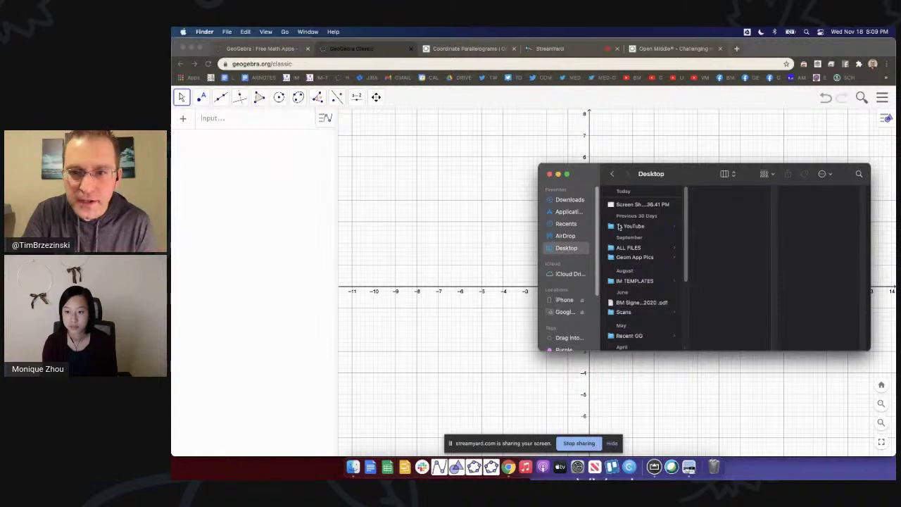
click(637, 205)
drag(648, 207, 418, 237)
drag(633, 231, 559, 237)
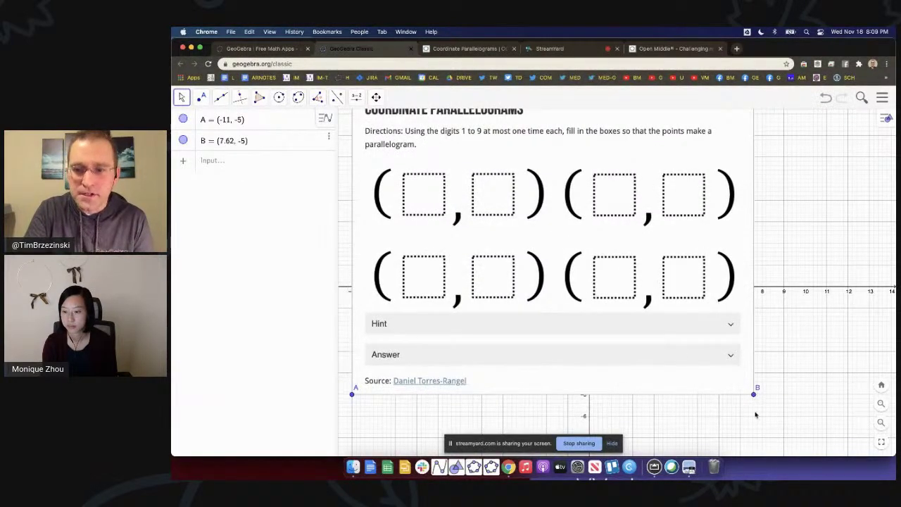
Step: Shrink and tilt the inserted image, placing corner A at about (-11.4, -1.26) and corner B at about (-0.66, -0.29), then deselect it
drag(752, 393, 585, 375)
drag(517, 343, 507, 260)
drag(691, 274, 720, 317)
drag(790, 307, 774, 304)
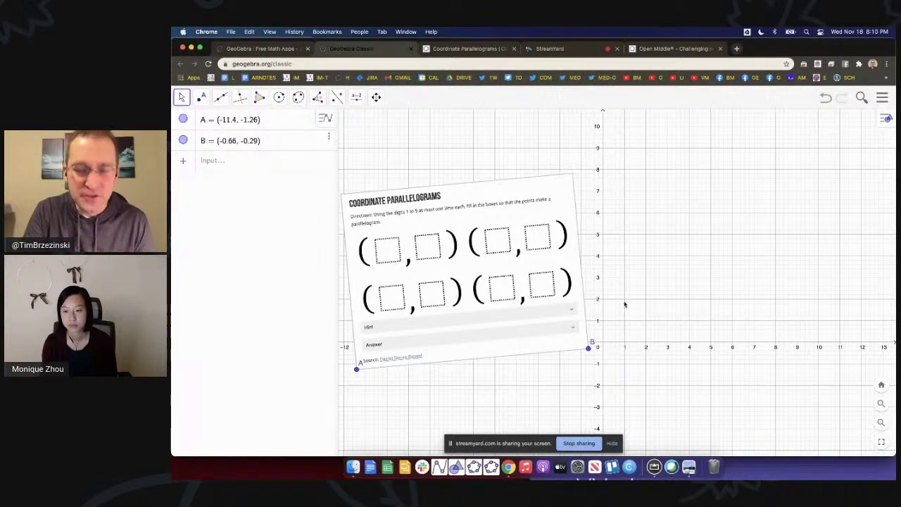
click(670, 248)
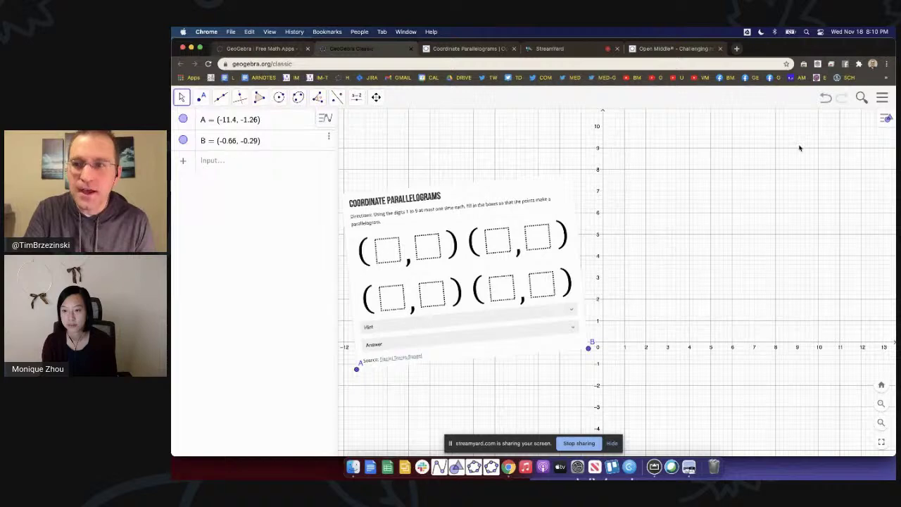
Step: Examine the main menu and the graphics view's context menu for the graphics settings entry
click(882, 98)
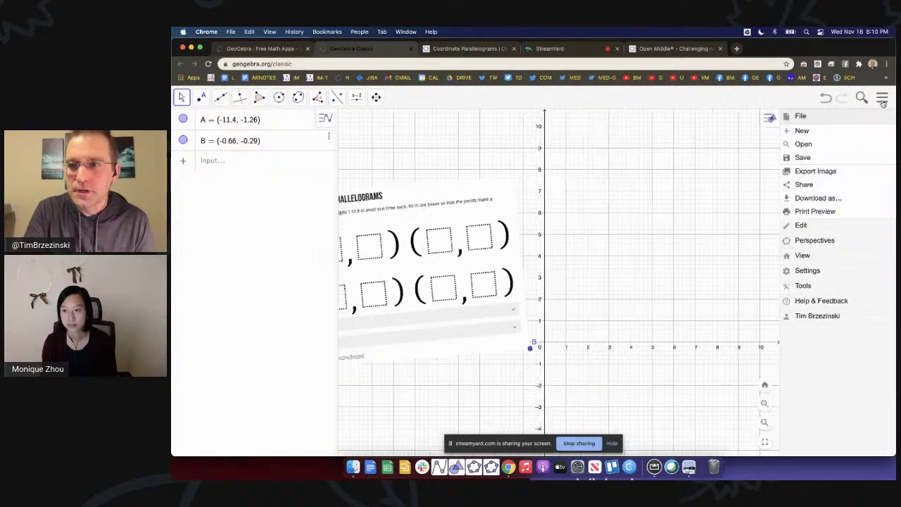
click(744, 197)
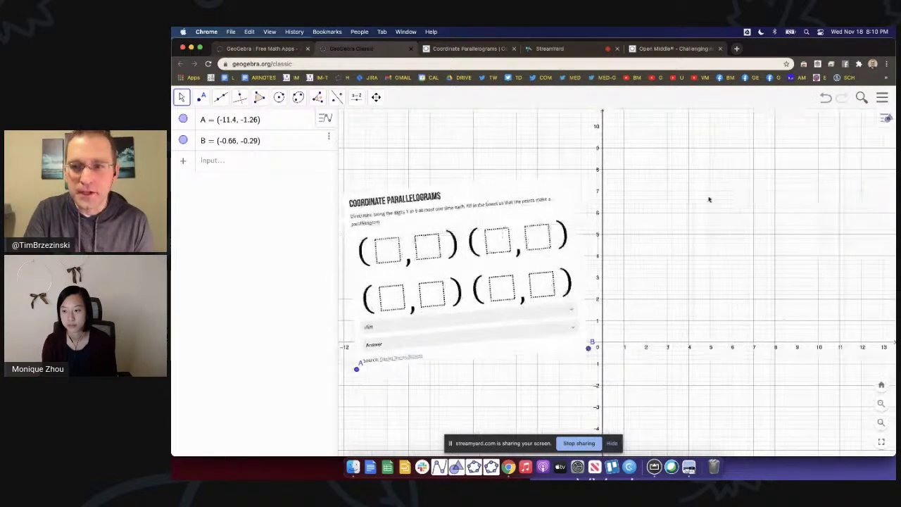
right_click(724, 202)
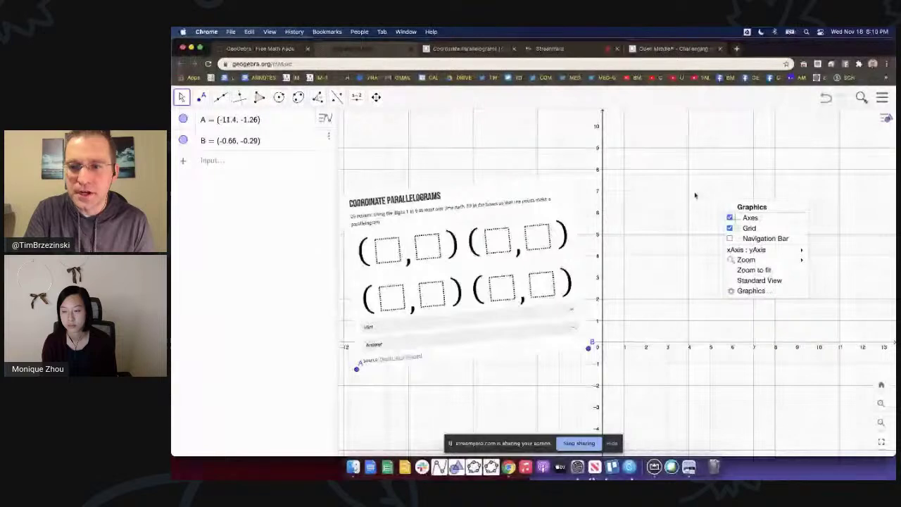
scroll(737, 291, up, 5)
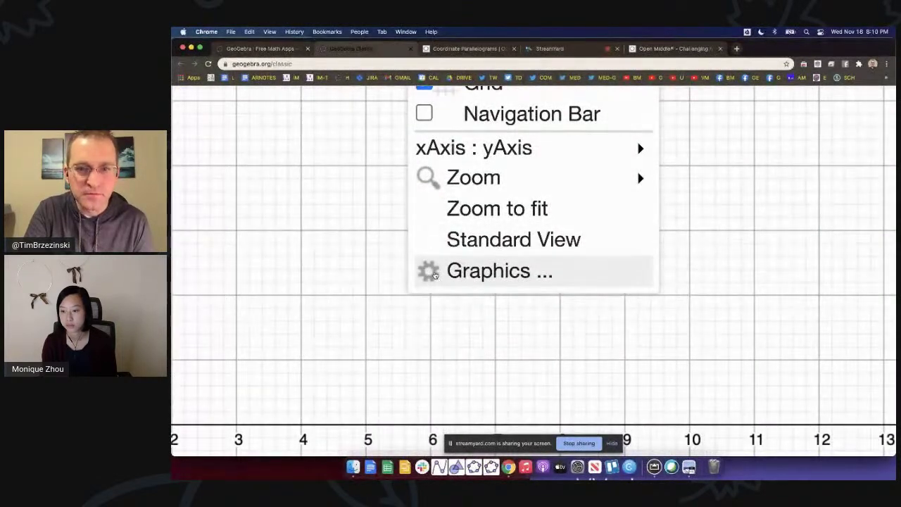
scroll(436, 271, down, 5)
click(680, 232)
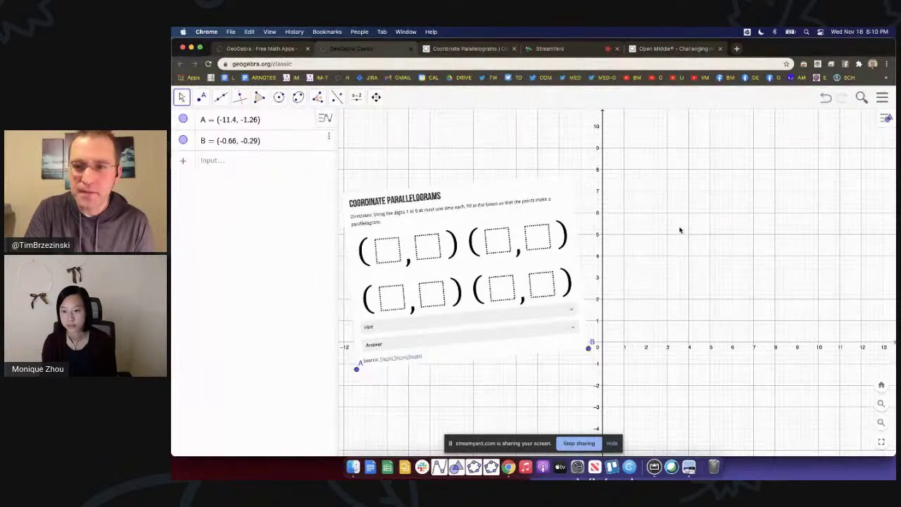
right_click(679, 230)
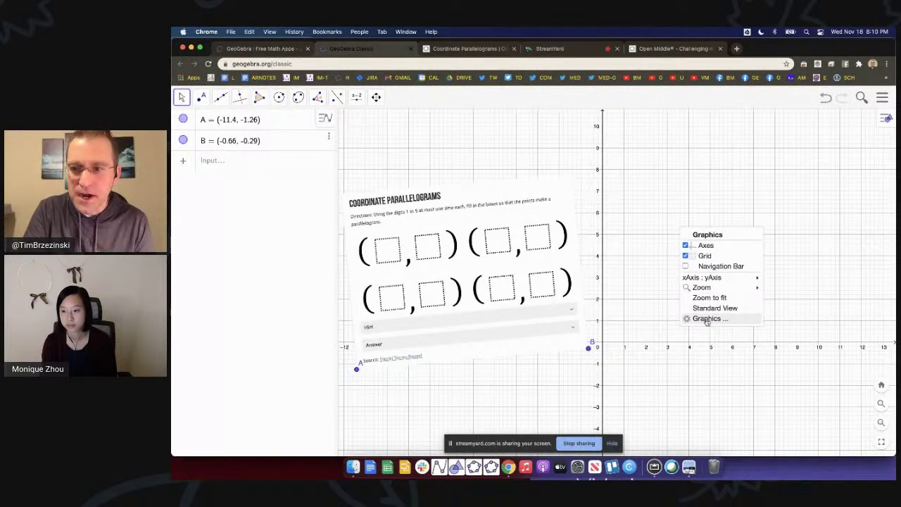
click(807, 232)
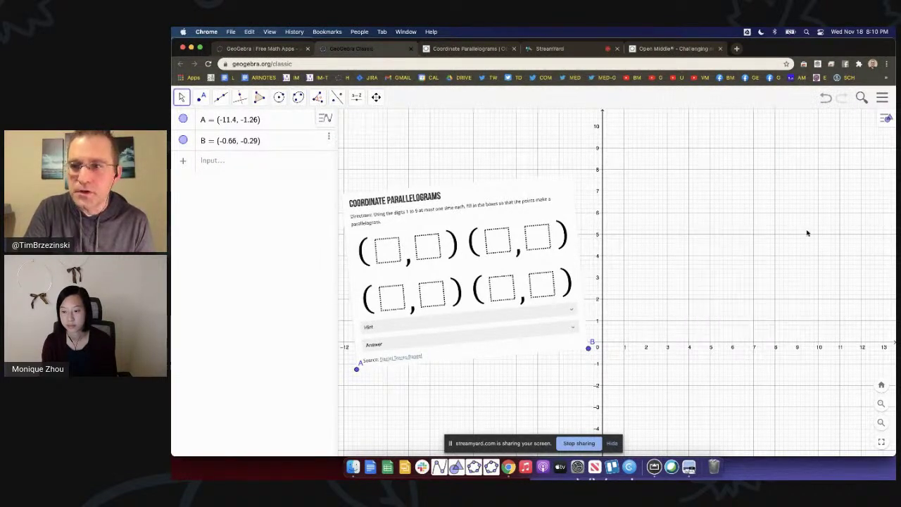
Step: Set the font size to 28 pt in the global settings
click(883, 98)
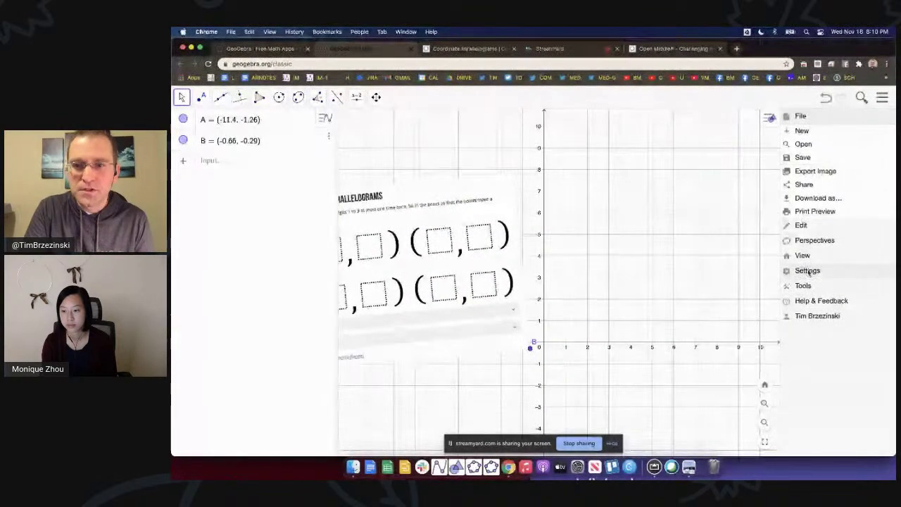
click(807, 271)
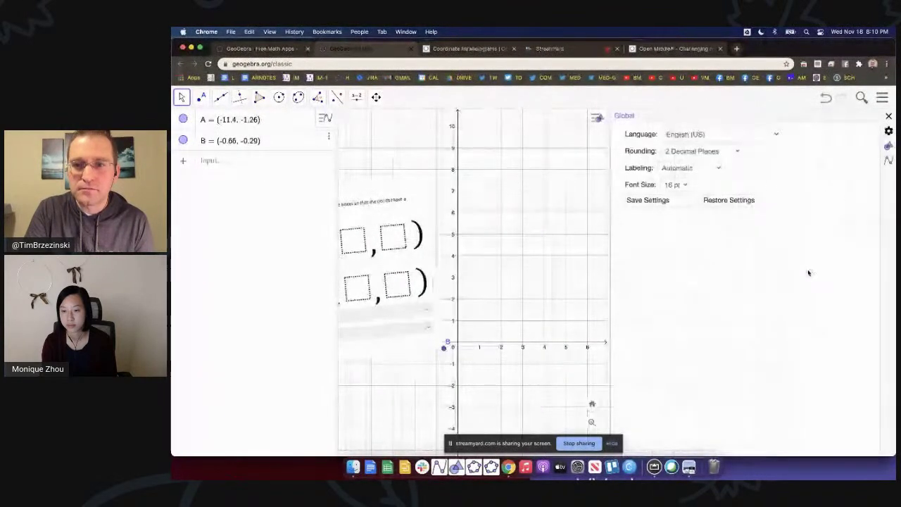
click(677, 184)
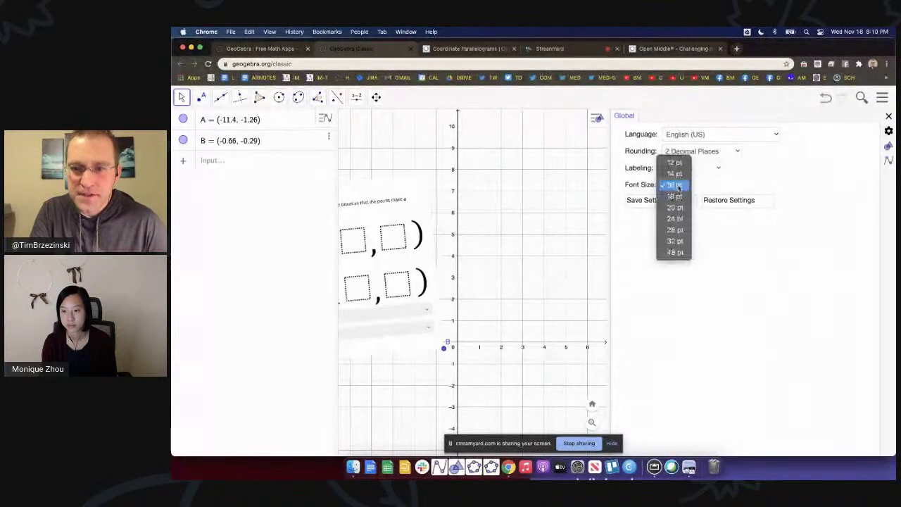
click(677, 231)
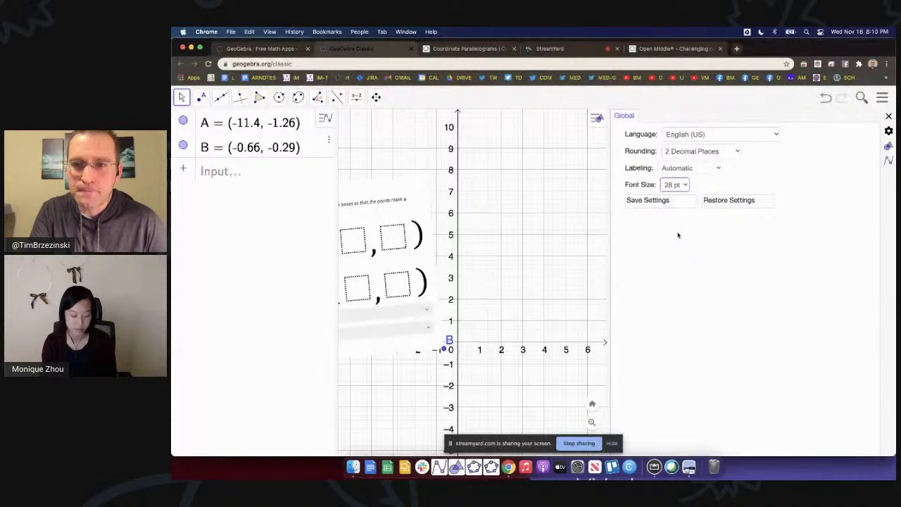
Step: Examine the interface languages offered in the global settings without choosing another one
click(776, 136)
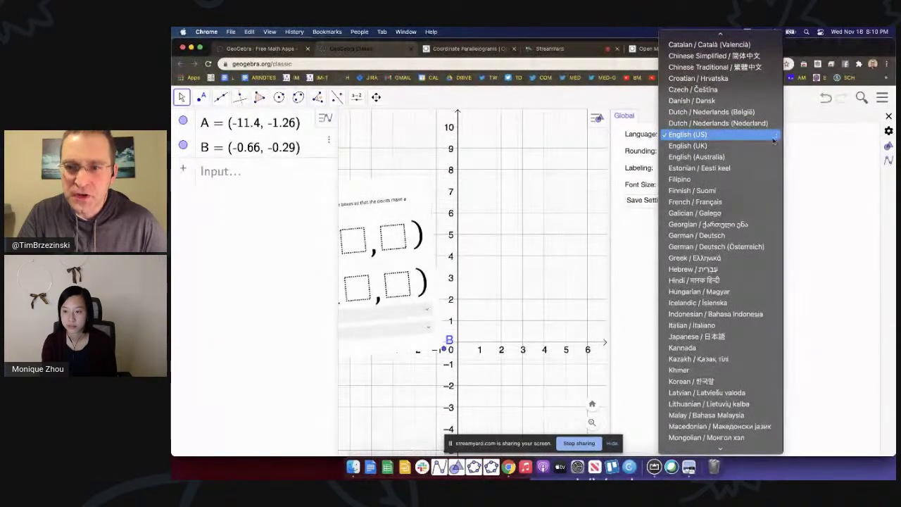
scroll(763, 169, down, 5)
scroll(761, 172, down, 3)
scroll(761, 172, up, 10)
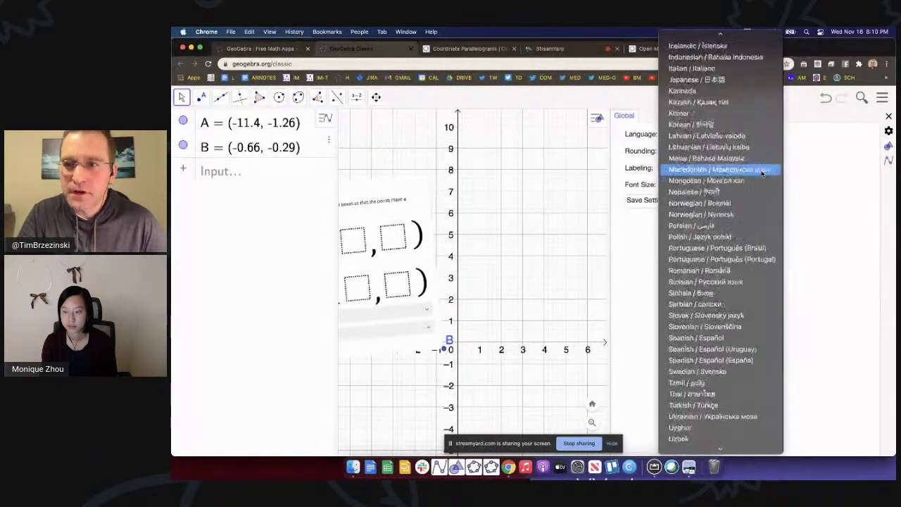
scroll(761, 173, up, 3)
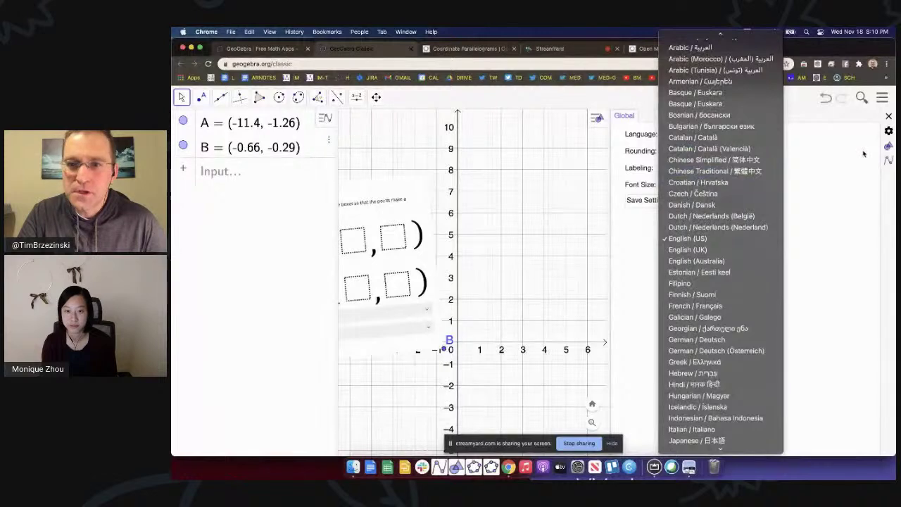
key(Escape)
Step: Keep the current language and turn on a fixed x-axis distance of 1 in the graphics view settings
click(889, 133)
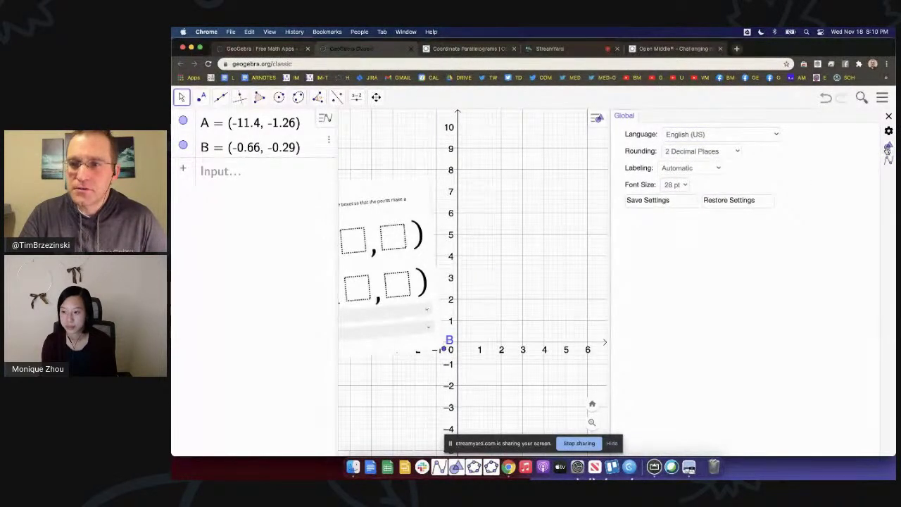
scroll(887, 148, up, 5)
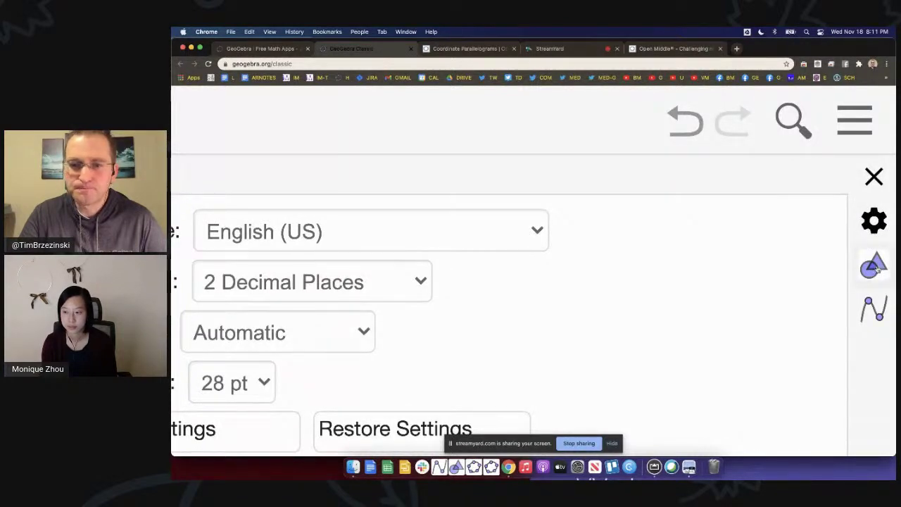
click(877, 268)
scroll(825, 287, down, 5)
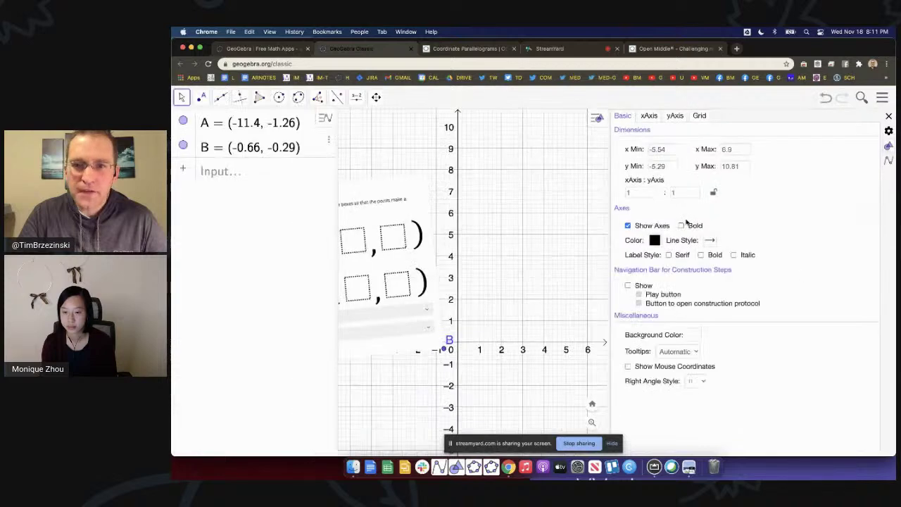
scroll(651, 118, up, 5)
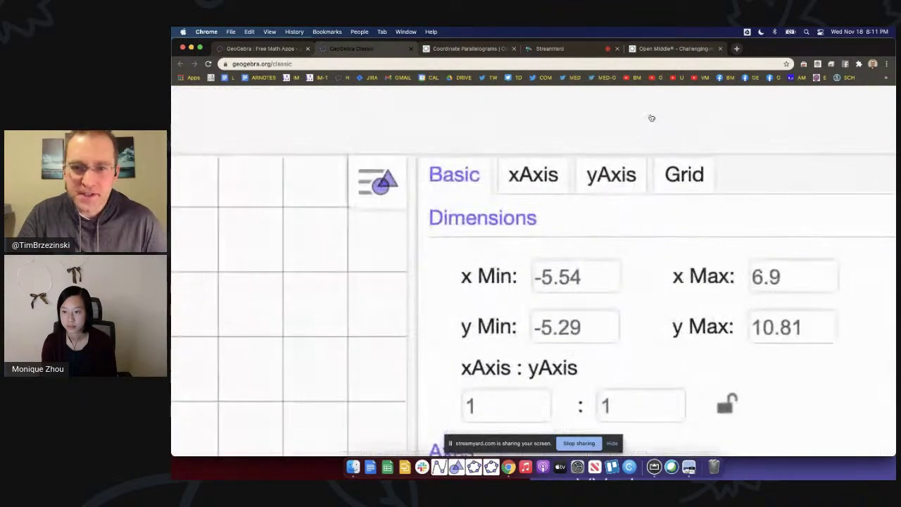
click(535, 176)
scroll(537, 257, down, 2)
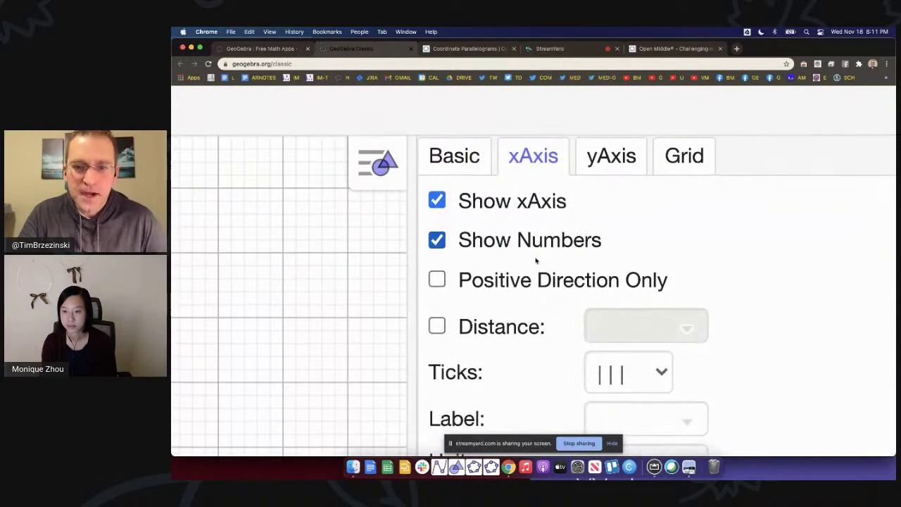
click(437, 291)
click(629, 298)
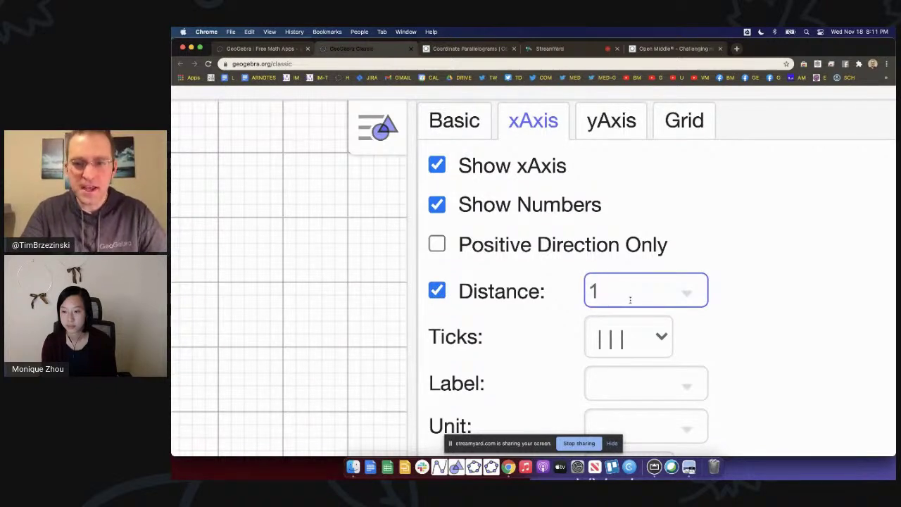
Step: Turn on a fixed distance of 1 for the y-axis
click(610, 123)
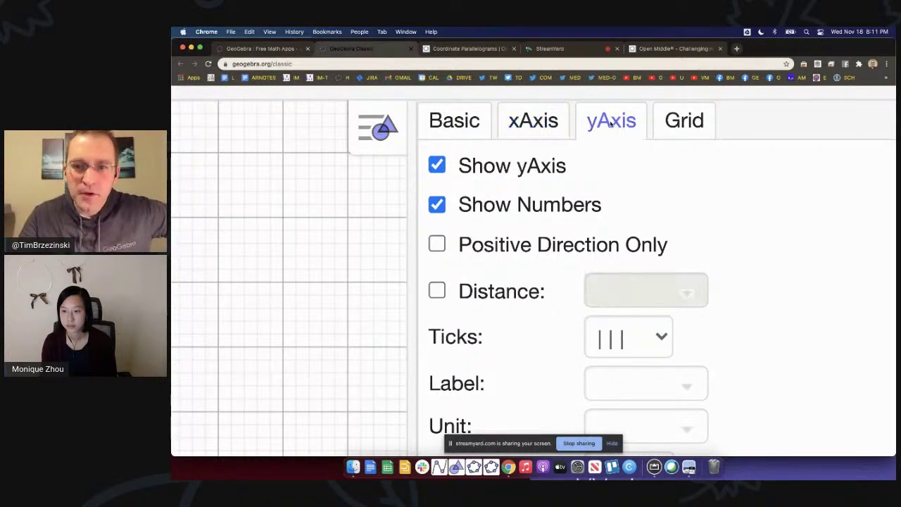
click(437, 290)
click(641, 292)
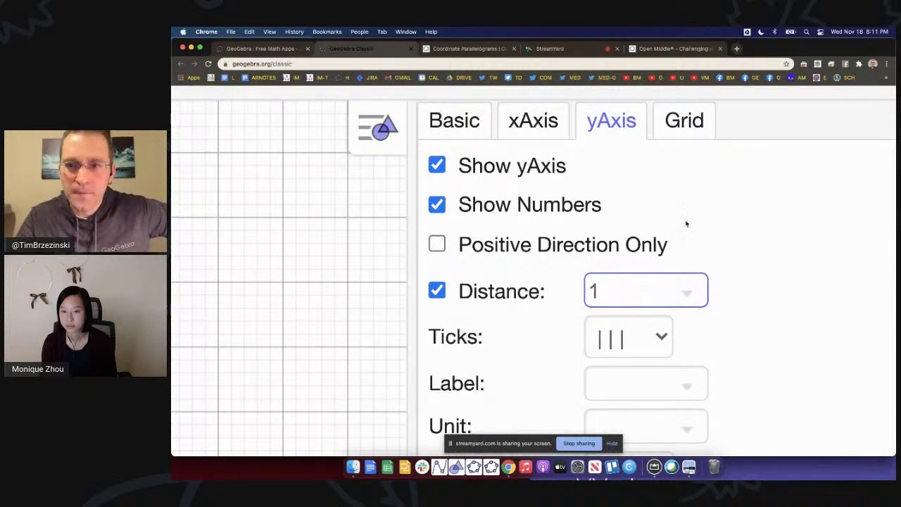
Step: Change the grid type to Major Gridlines and close the settings
click(689, 125)
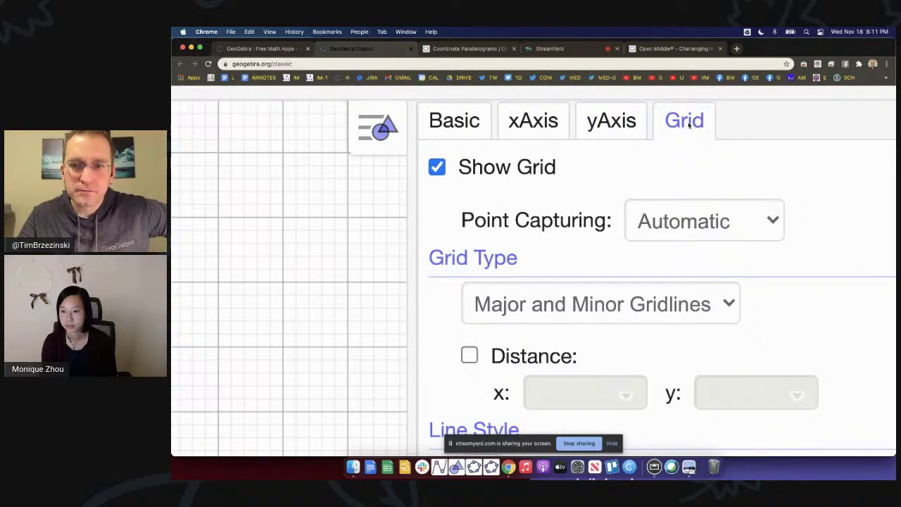
scroll(580, 334, down, 2)
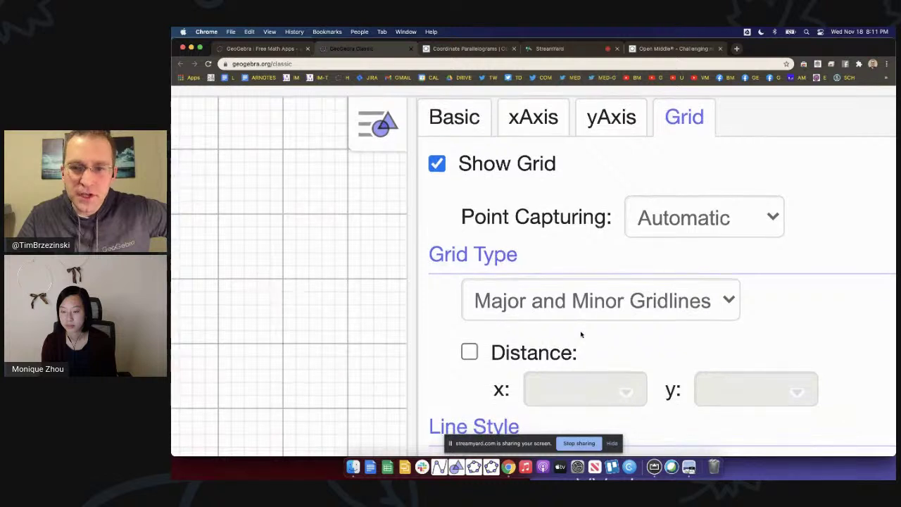
click(670, 281)
click(543, 251)
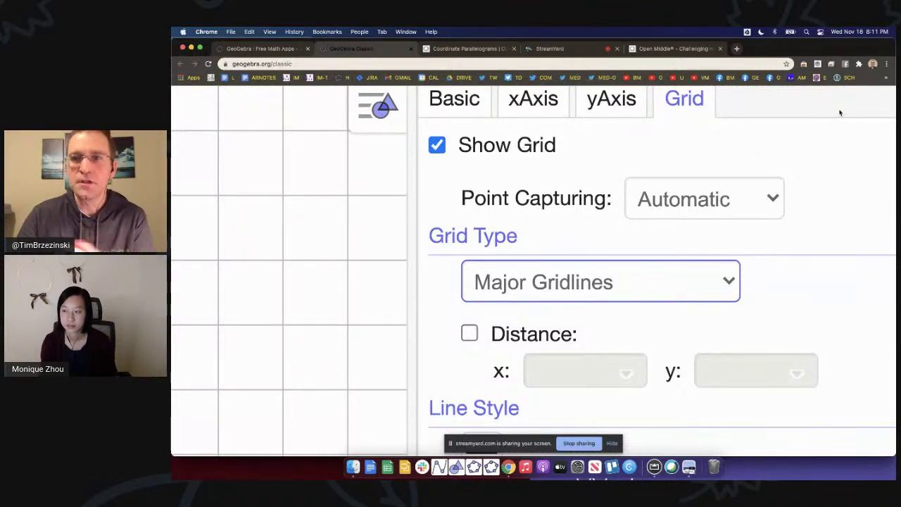
key(super+0)
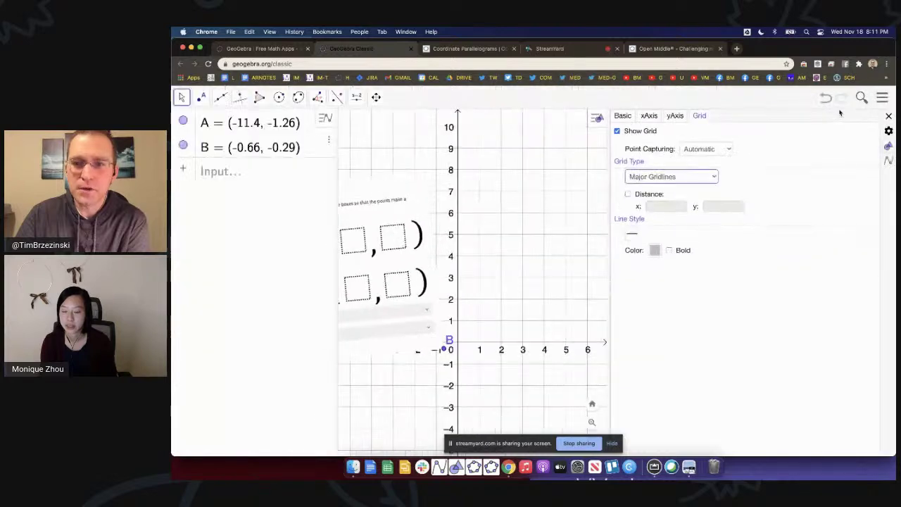
click(888, 116)
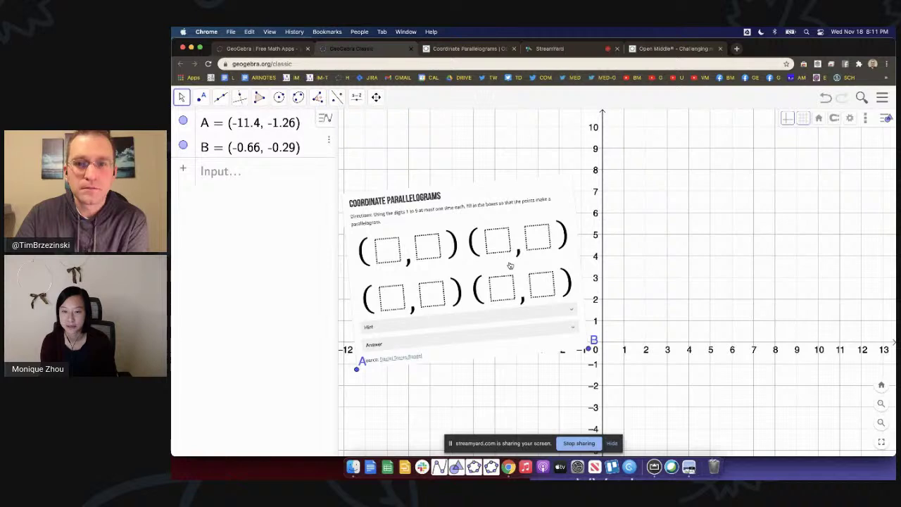
Step: Enlarge the problem image by moving corner A to about (-11.14, -4.23) and corner B to about (3.66, -1.73)
drag(509, 269, 515, 229)
drag(593, 308, 772, 389)
drag(363, 332, 361, 432)
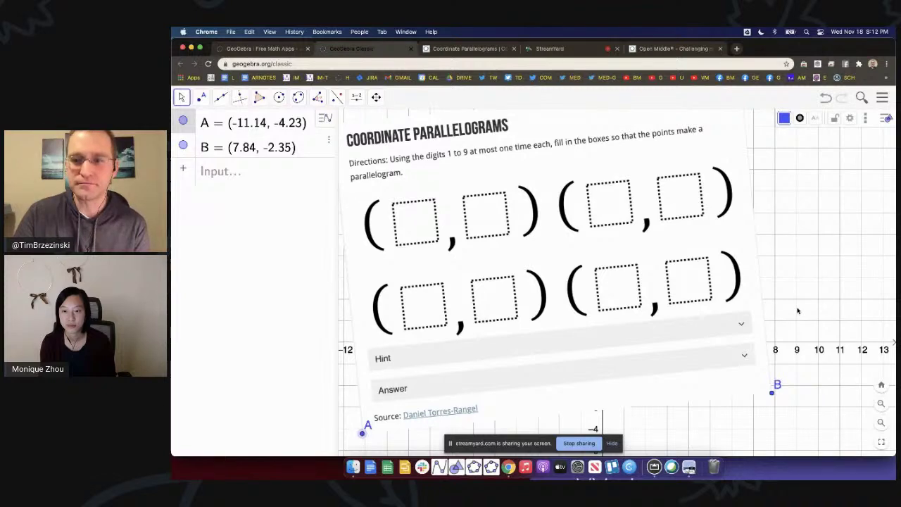
drag(771, 392, 682, 379)
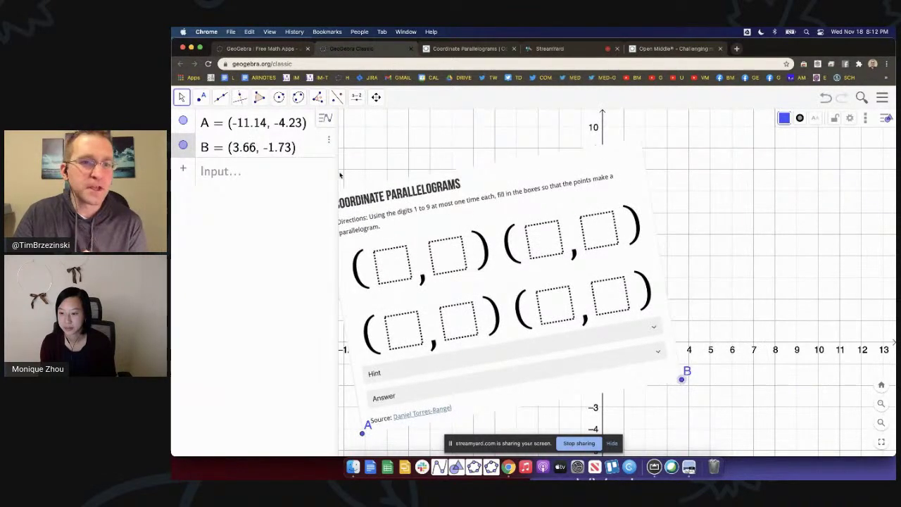
Step: Place a point C at (6, 4) beside the image, move it to (6, 6) and deselect it
click(202, 99)
click(216, 122)
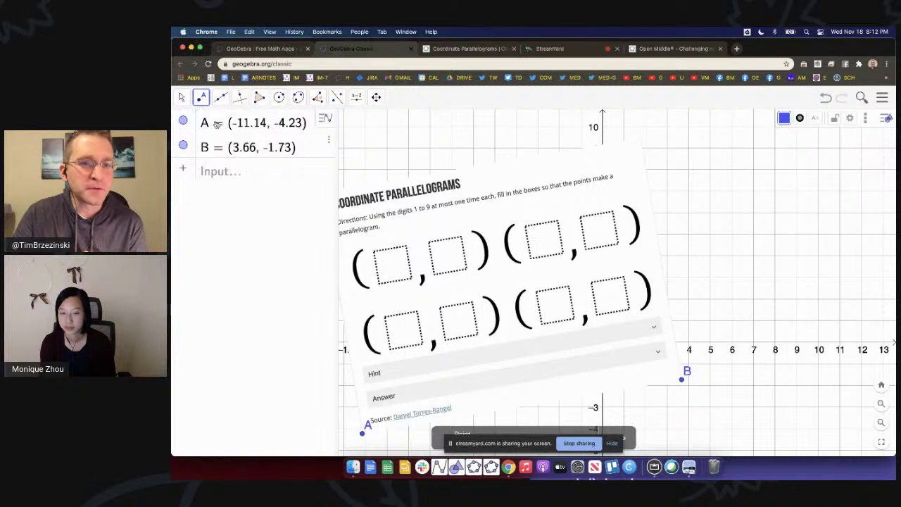
click(732, 256)
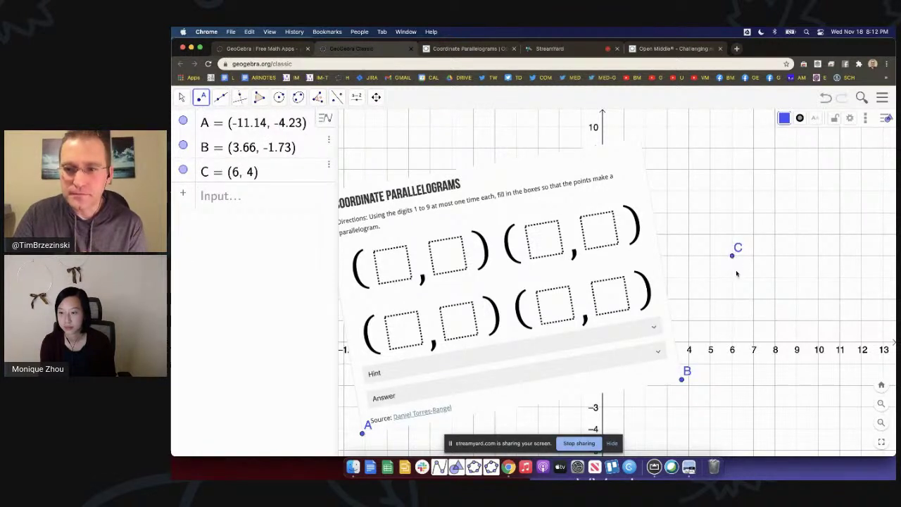
click(182, 97)
click(201, 121)
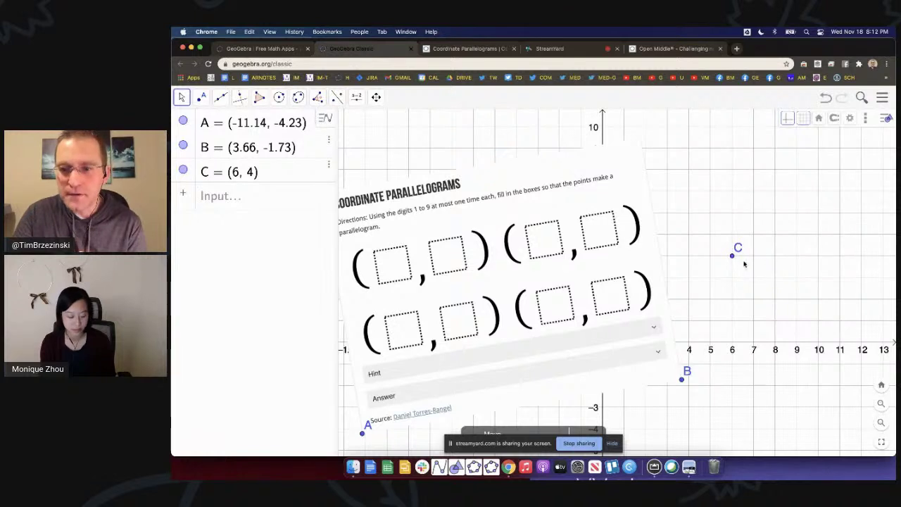
drag(732, 254, 733, 214)
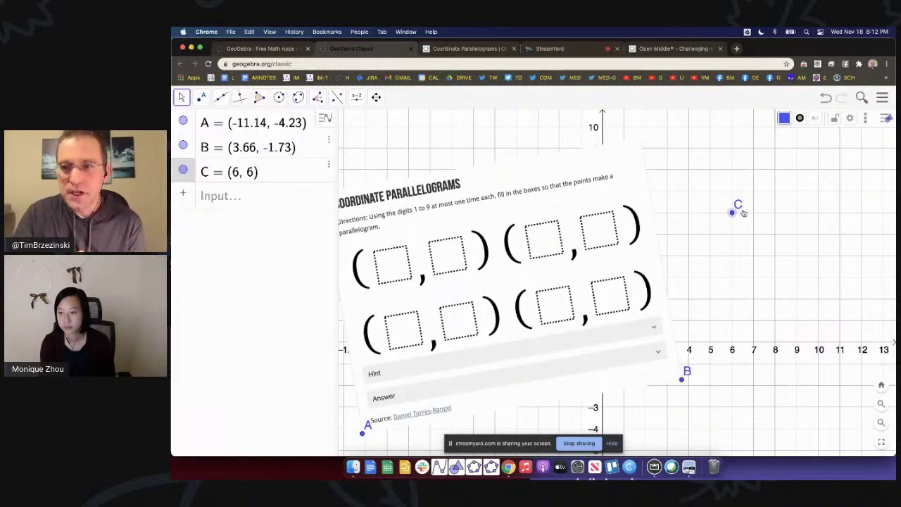
click(821, 181)
Step: Set the graphics view's point capturing to Fixed to Grid and collapse the style options
key(super+plus)
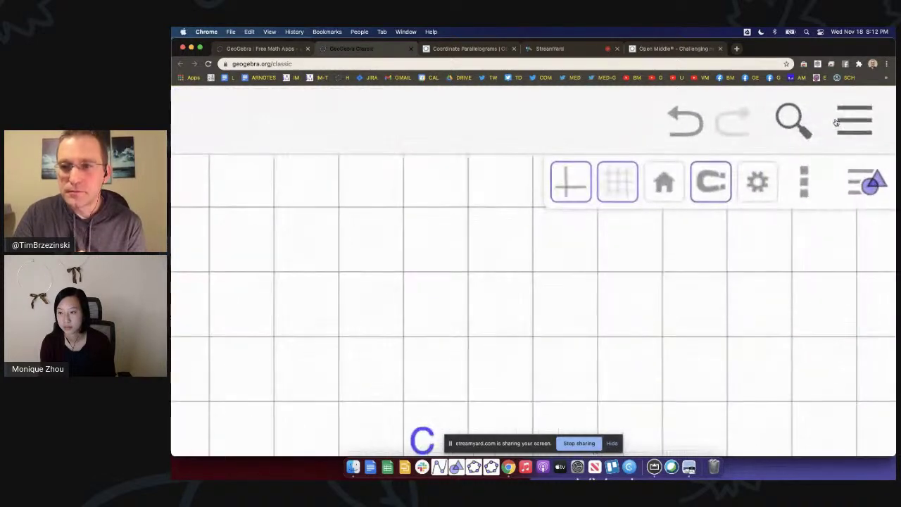
click(867, 184)
click(867, 184)
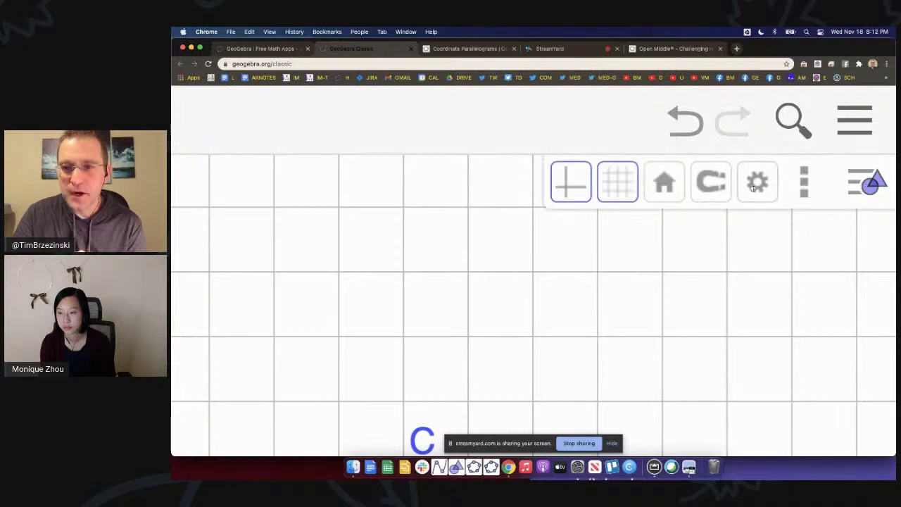
click(710, 188)
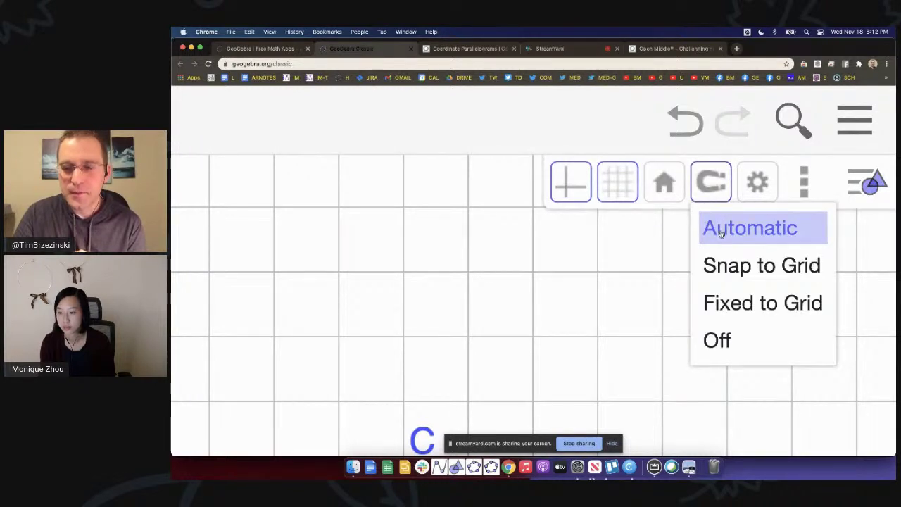
click(758, 308)
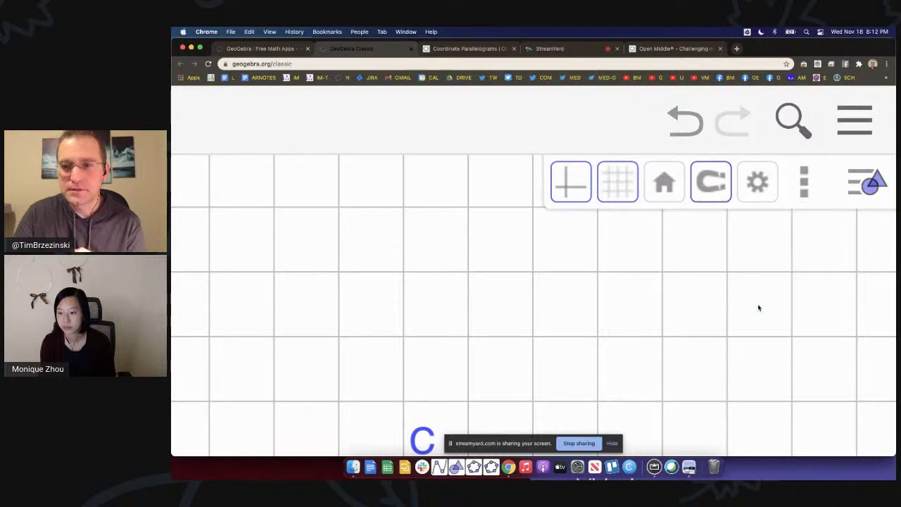
click(712, 200)
click(730, 309)
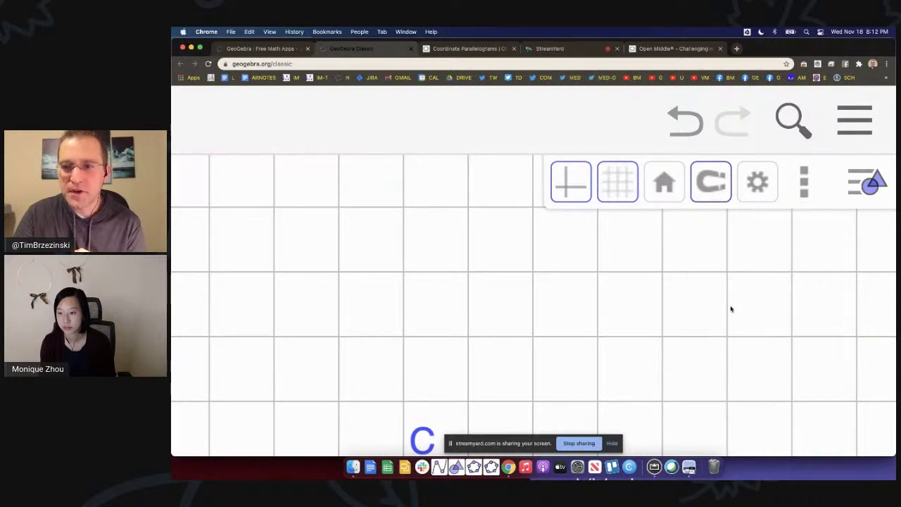
click(873, 188)
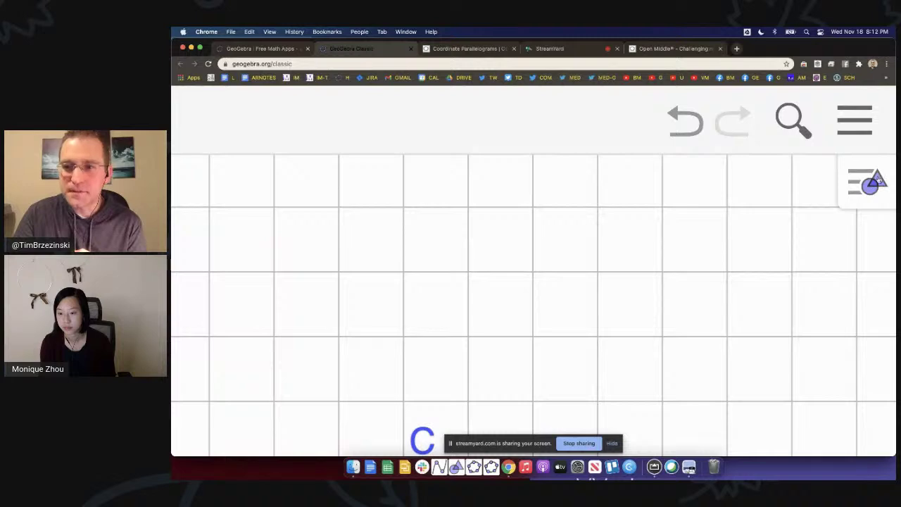
key(super+0)
Step: Test the grid snapping by moving point C to (7, 5) and on to (6, 2)
mouse_move(733, 235)
mouse_down()
mouse_move(710, 235)
mouse_move(712, 213)
mouse_move(776, 255)
mouse_move(776, 296)
mouse_move(734, 296)
mouse_move(710, 279)
mouse_move(710, 256)
mouse_move(753, 255)
mouse_move(797, 278)
mouse_move(752, 207)
mouse_move(773, 206)
mouse_move(751, 207)
mouse_move(746, 232)
mouse_up()
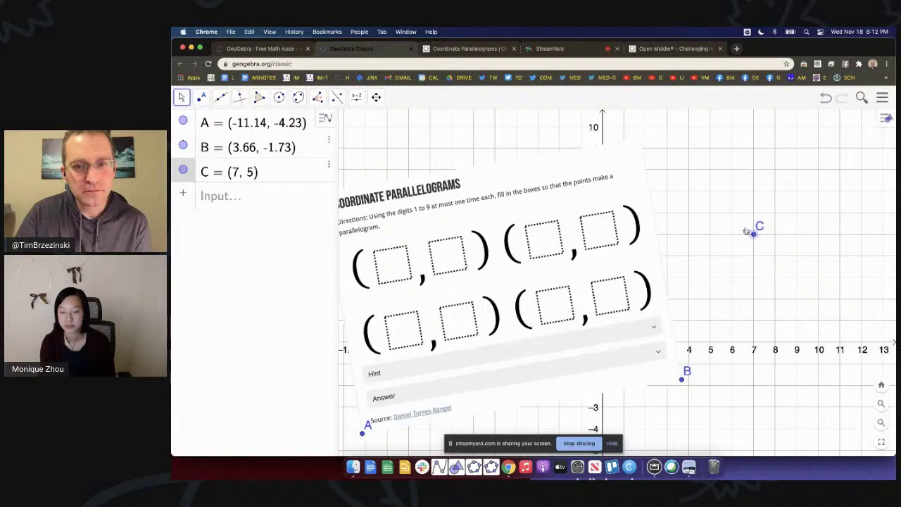
drag(747, 235, 737, 295)
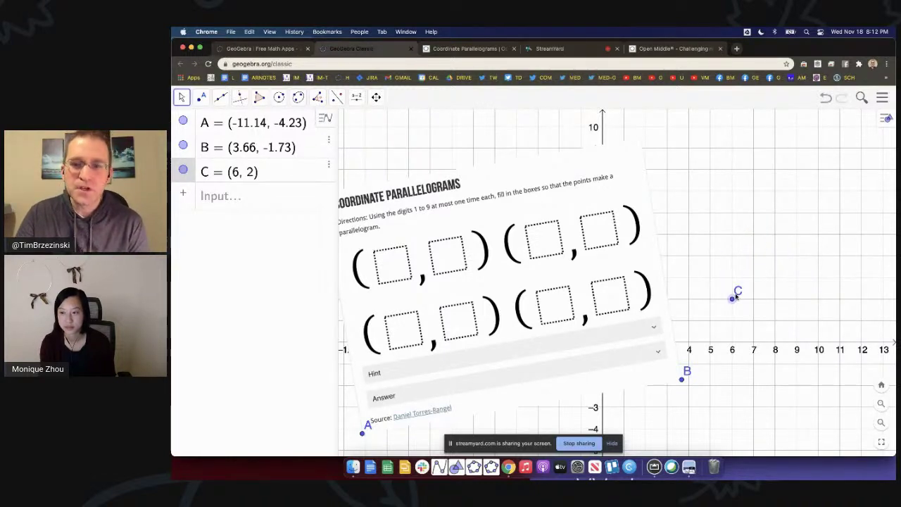
Step: Shrink and level the problem image by placing corner A at (-11, -3) and corner B at (-3, -3)
drag(682, 380, 537, 428)
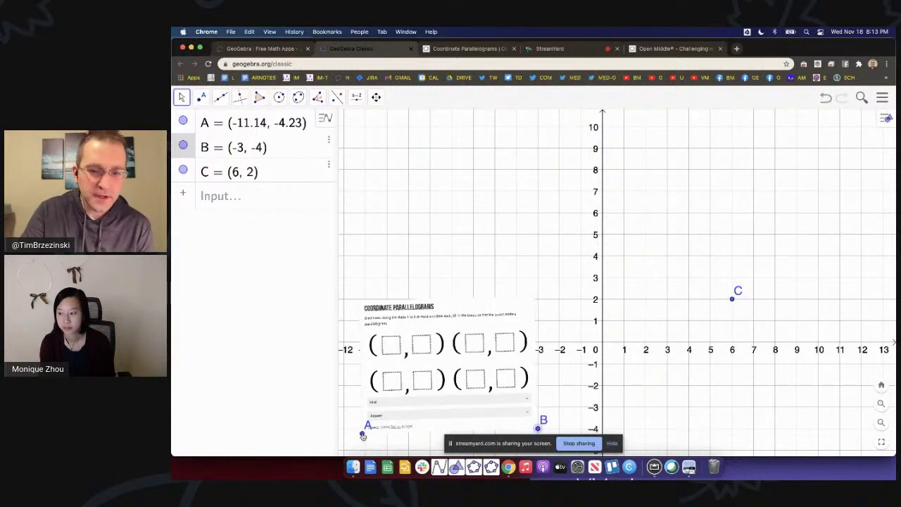
drag(362, 436, 365, 412)
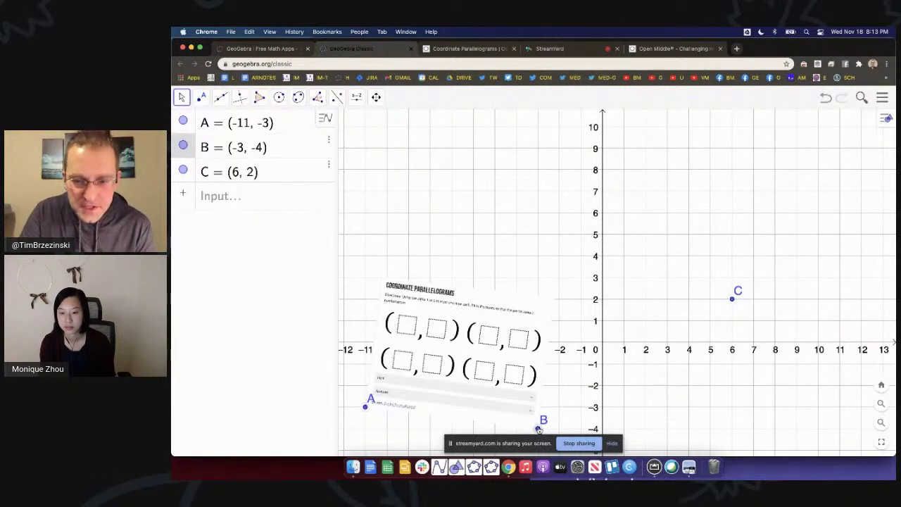
drag(538, 428, 538, 407)
click(569, 297)
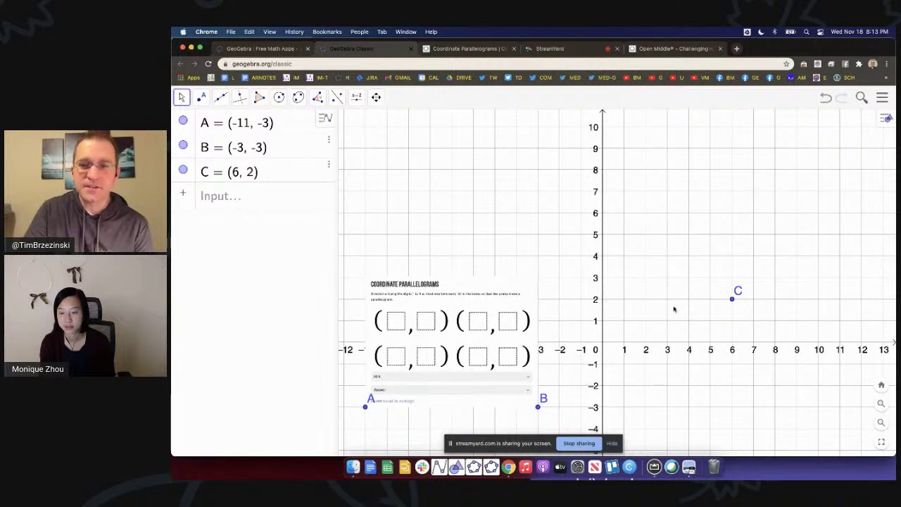
Step: Move point C to (4, 2) and delete it
drag(731, 301, 692, 301)
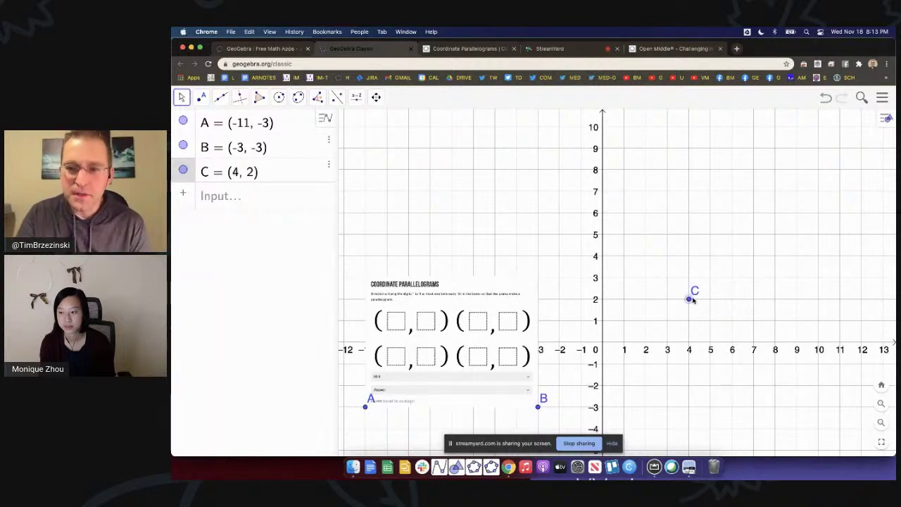
key(Delete)
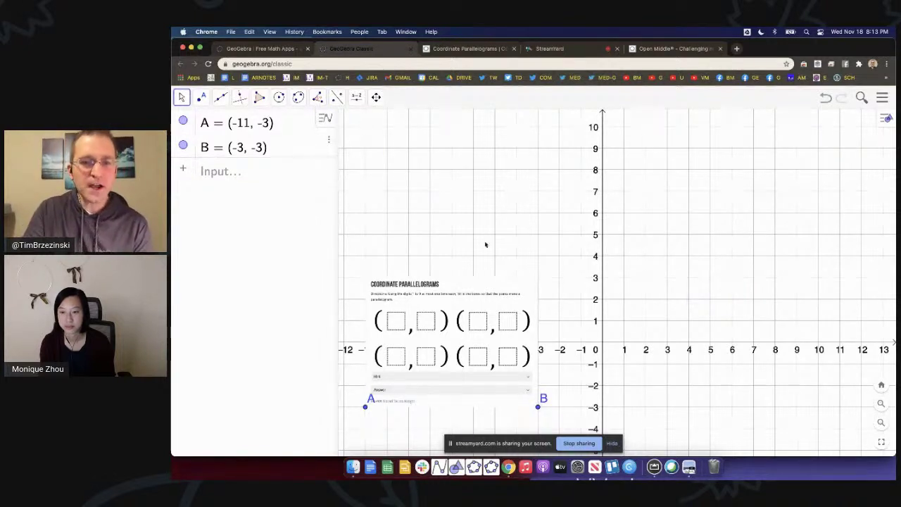
Step: Try enlarging the image by moving corner B to (6, -3), and return it to (-3, -3)
drag(538, 407, 734, 407)
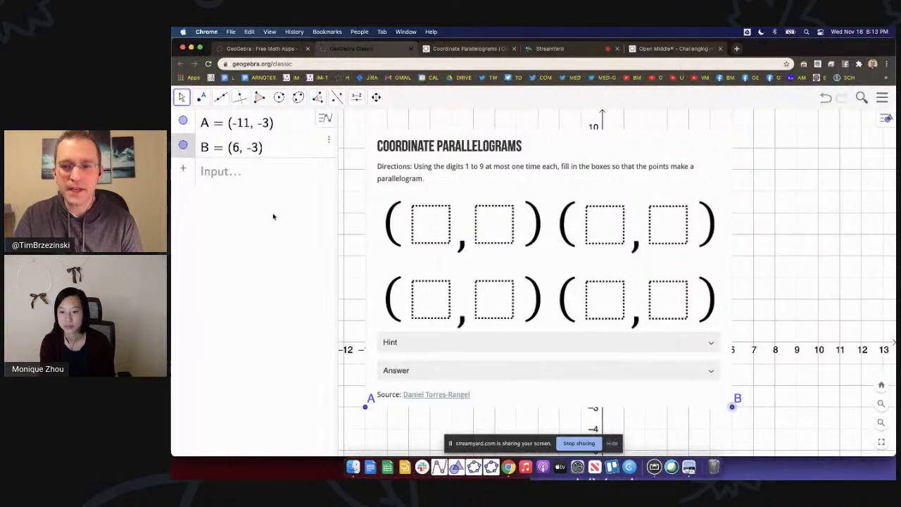
drag(732, 406, 544, 415)
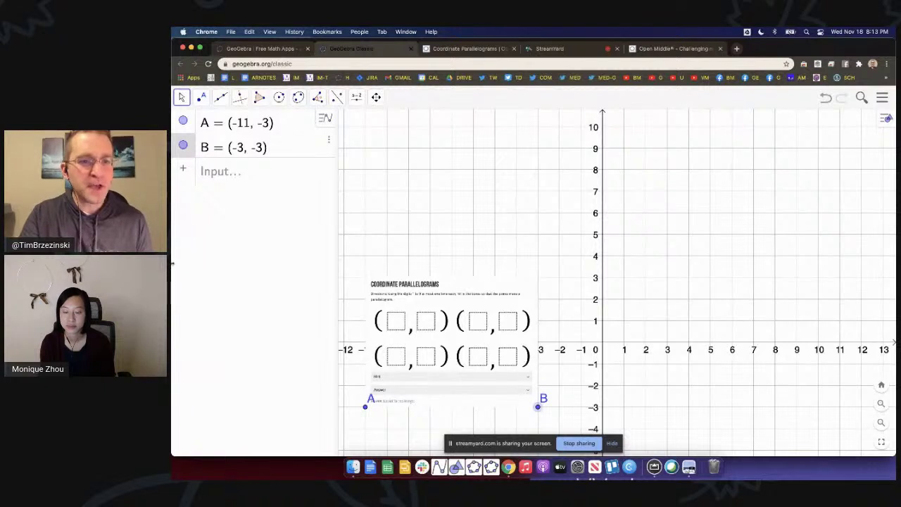
Step: Add the inequality x ≥ 0 as a new algebra entry
click(234, 176)
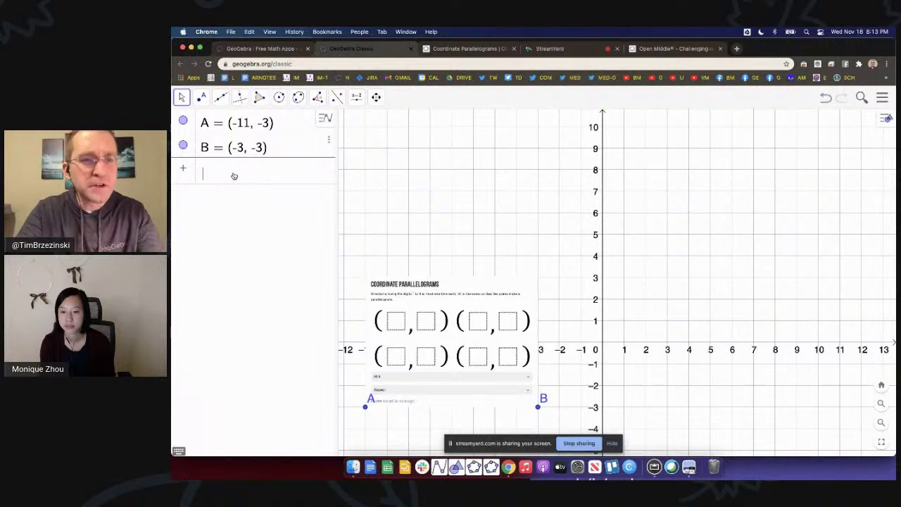
scroll(234, 175, up, 5)
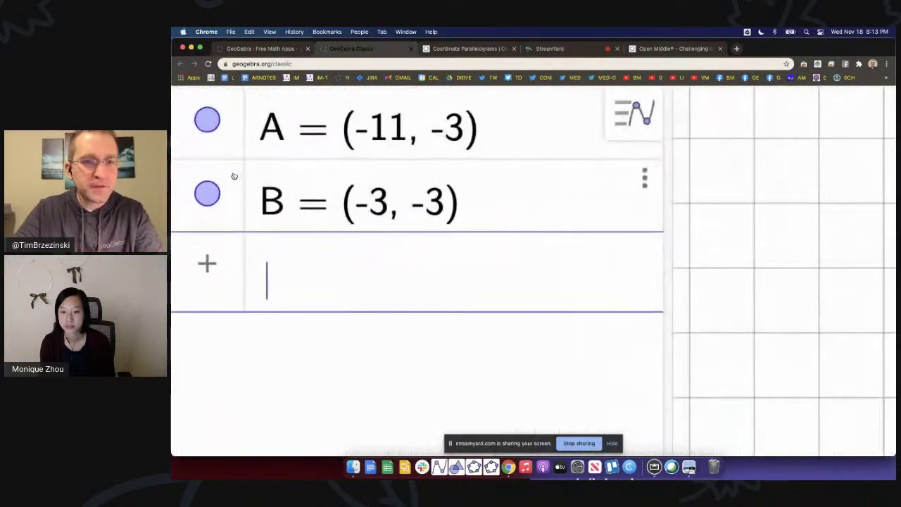
text(x>)
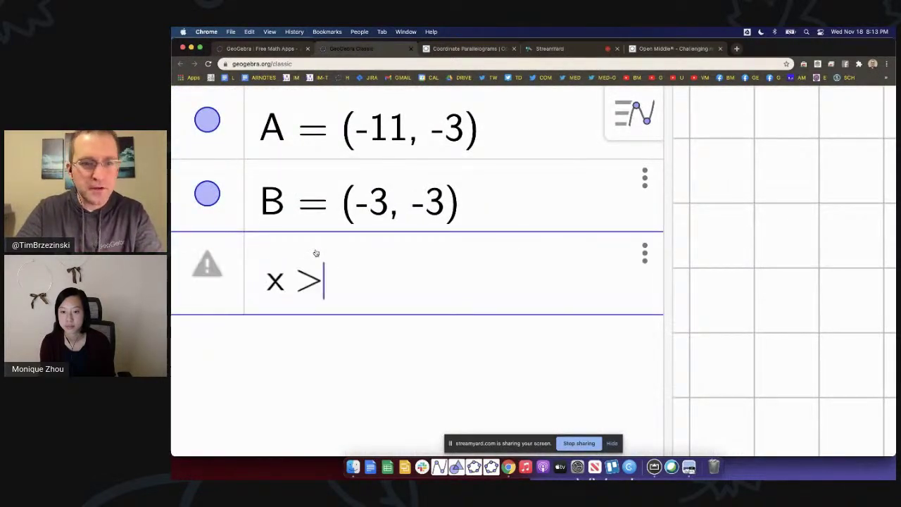
text(=0)
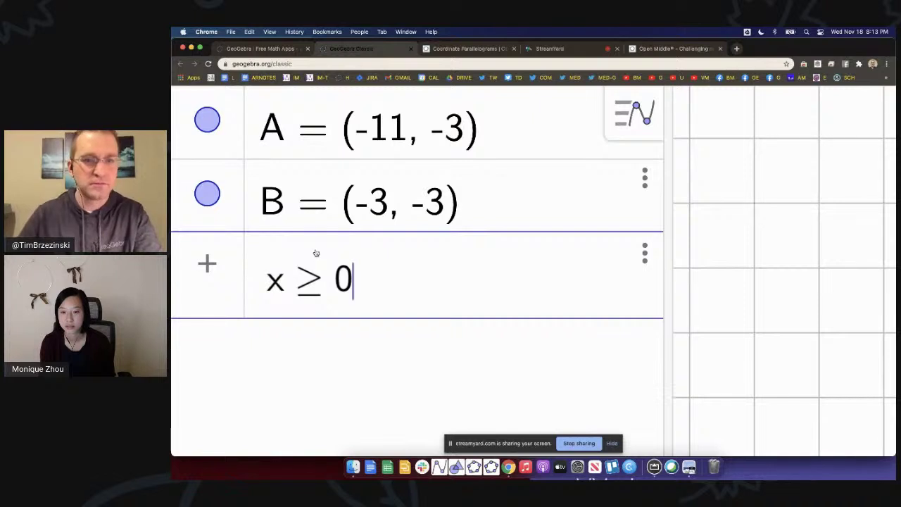
key(BackSpace)
key(BackSpace)
key(BackSpace)
text(x>)
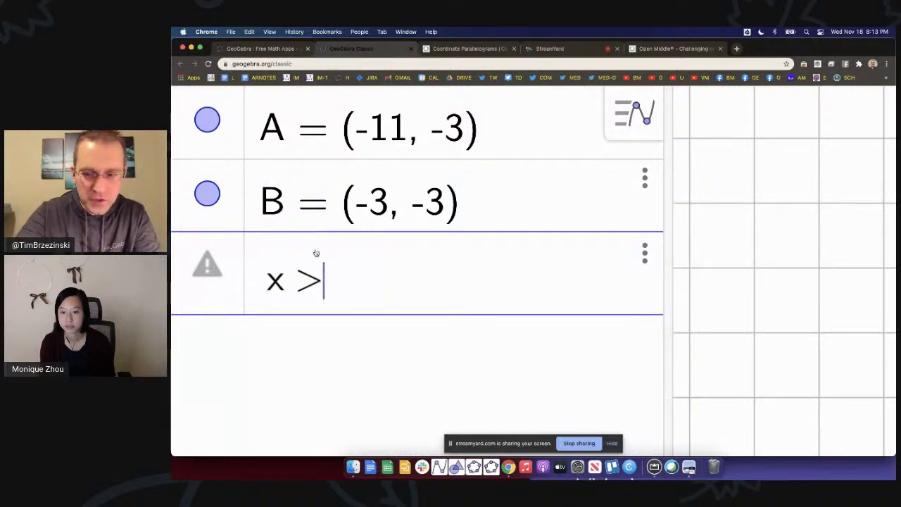
text(=)
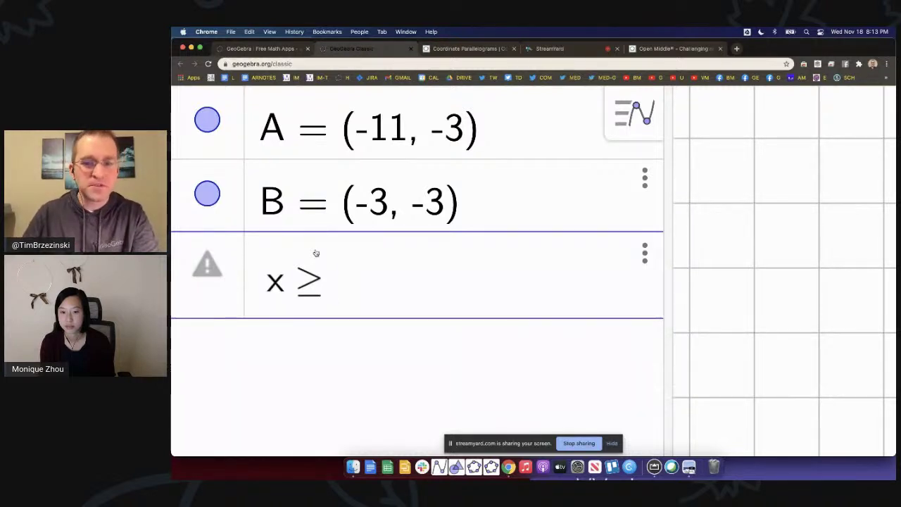
text(0)
key(Return)
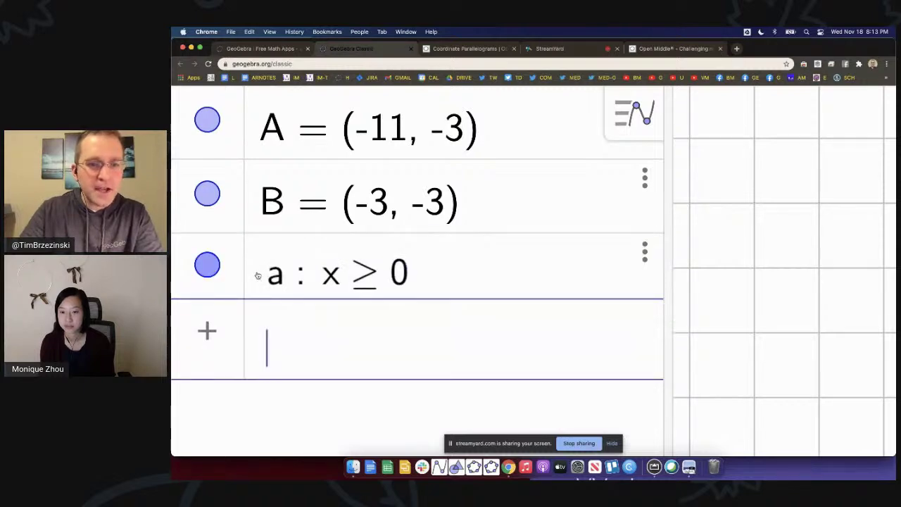
key(super+0)
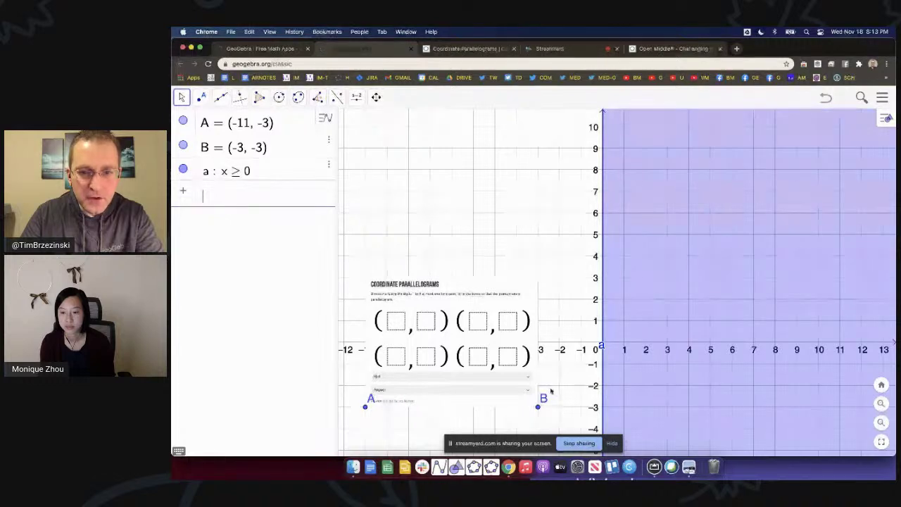
Step: Enlarge the image by moving corner B to (-2, -3), and add the inequality x ≤ 9
drag(539, 406, 560, 408)
text(x<)
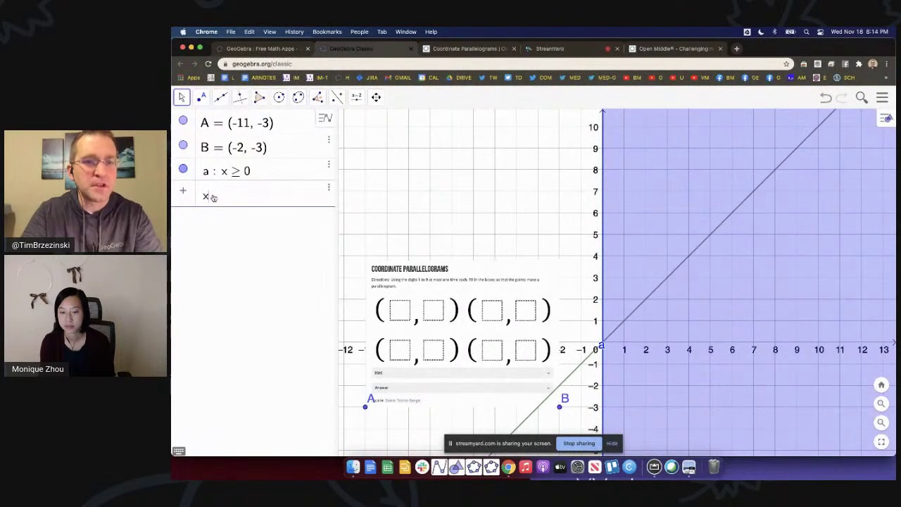
text(=9)
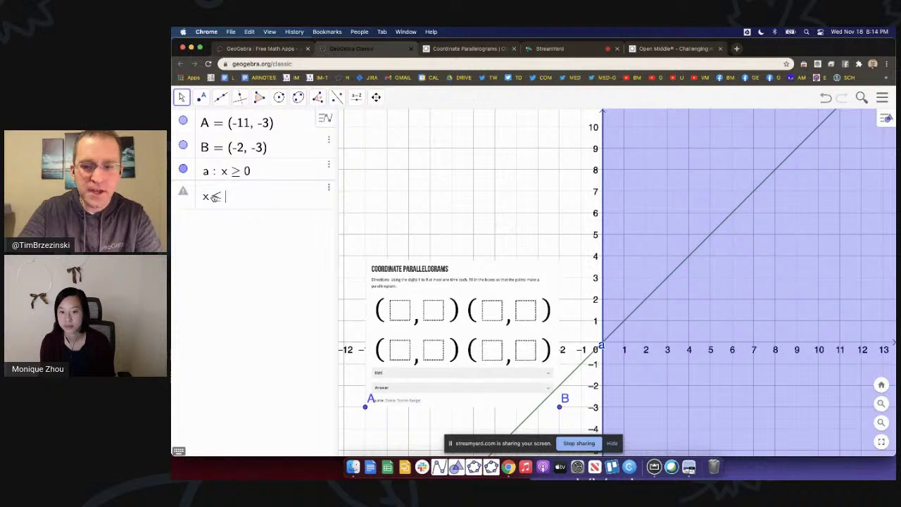
key(Return)
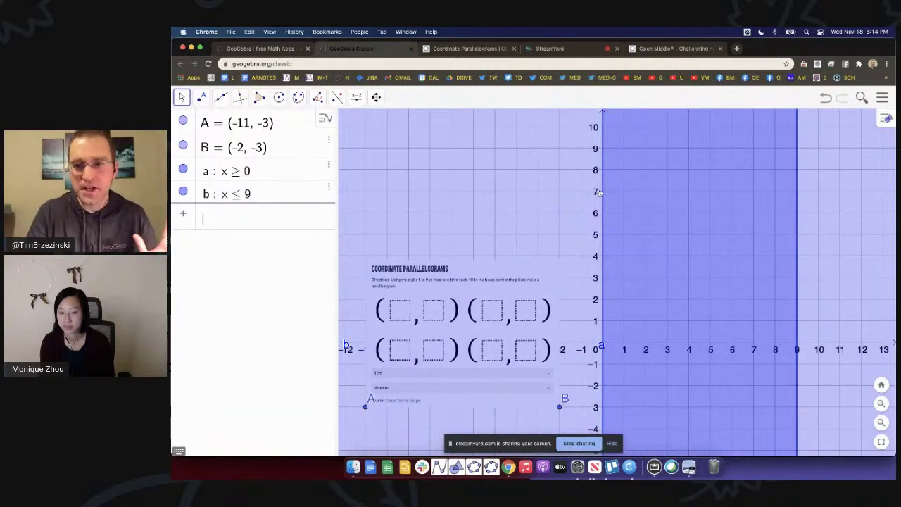
Step: Add the inequalities y ≥ 0 and y ≤ 9 as two separate entries
text(y)
text(>=0)
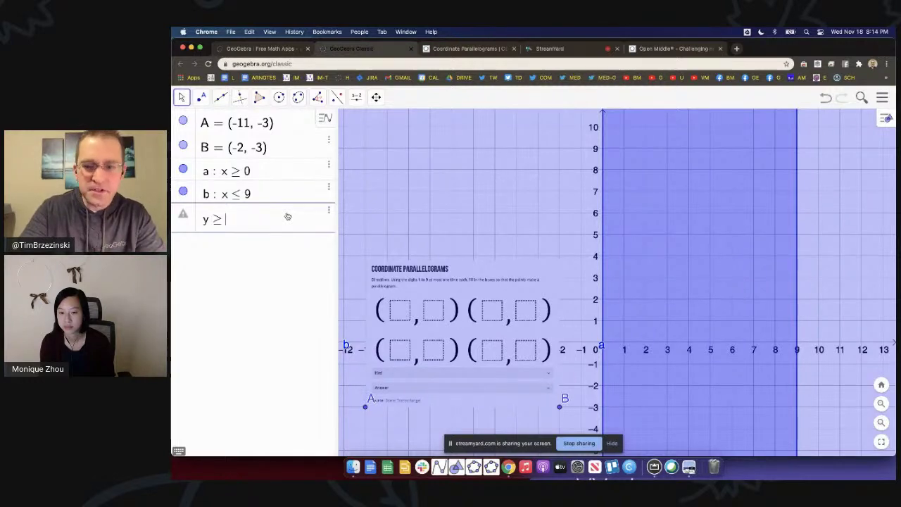
key(Return)
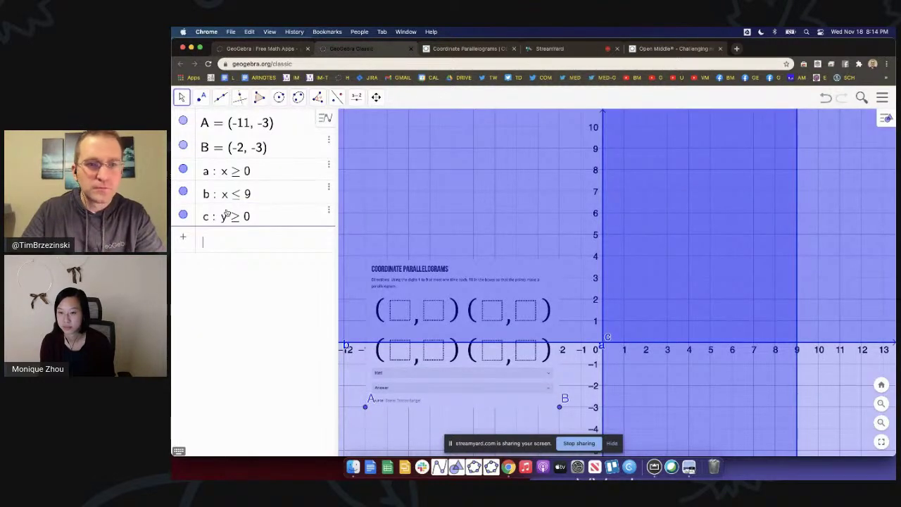
scroll(227, 213, up, 5)
text(y<=)
text(9)
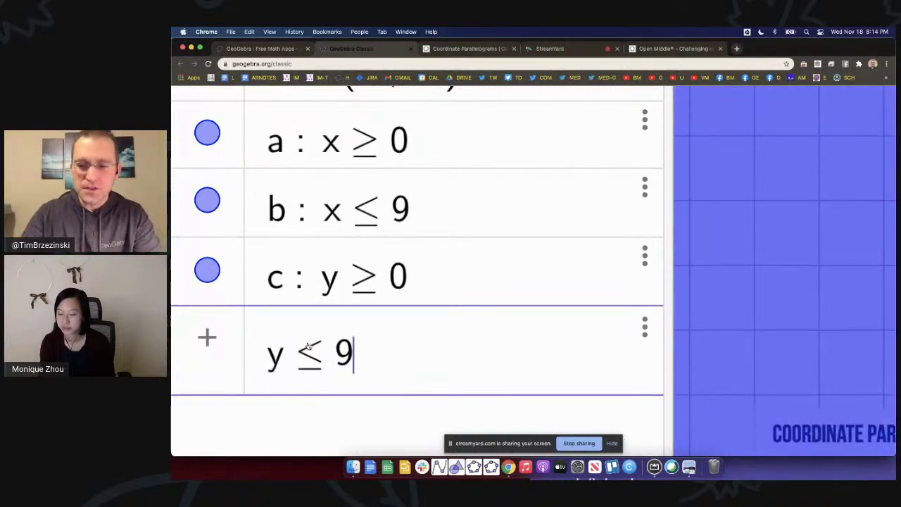
key(Return)
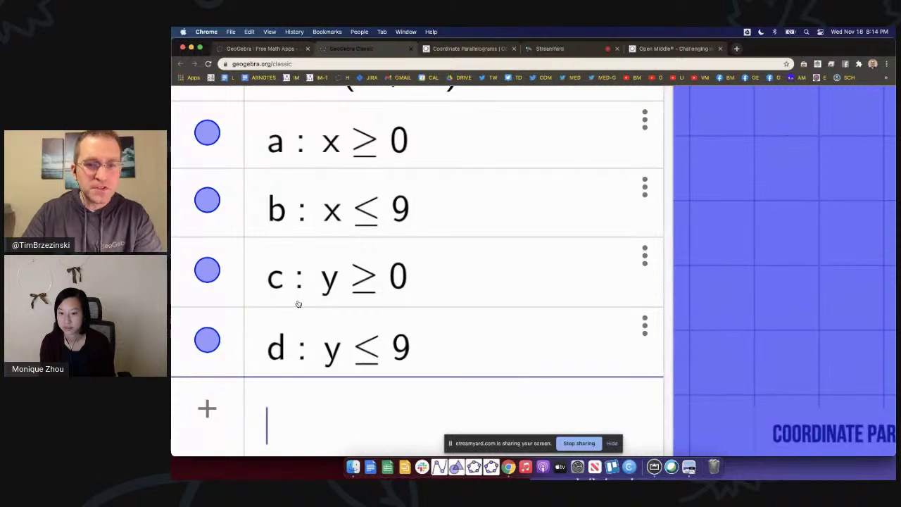
key(super+0)
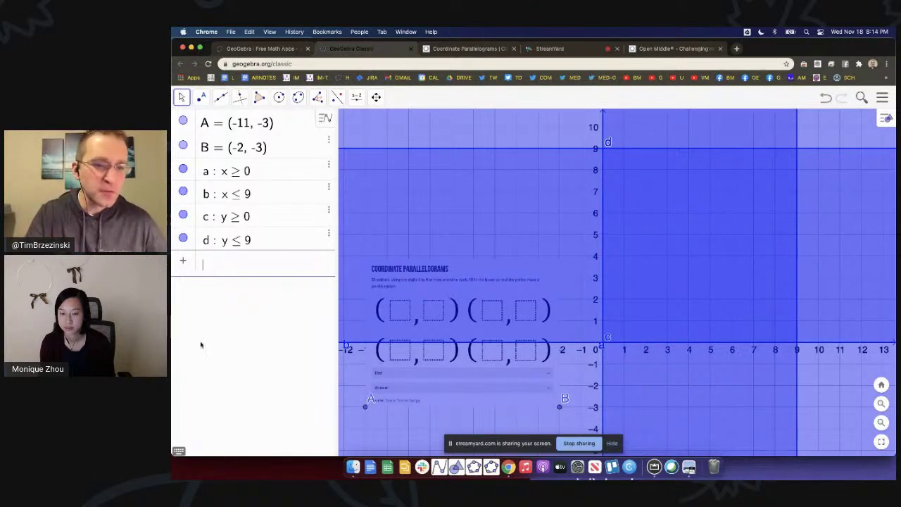
Step: Look at the logic symbols on GeoGebra's on-screen keyboard, and close the keyboard
scroll(179, 451, up, 5)
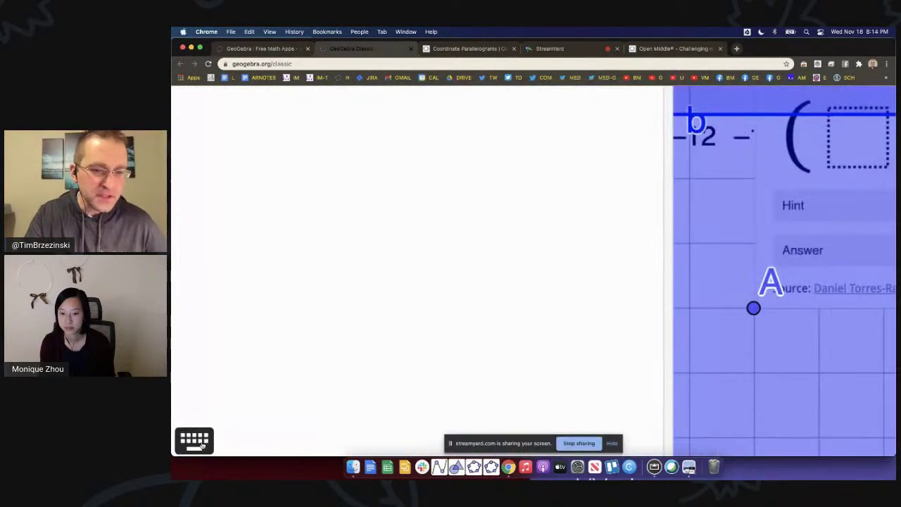
scroll(194, 448, up, 5)
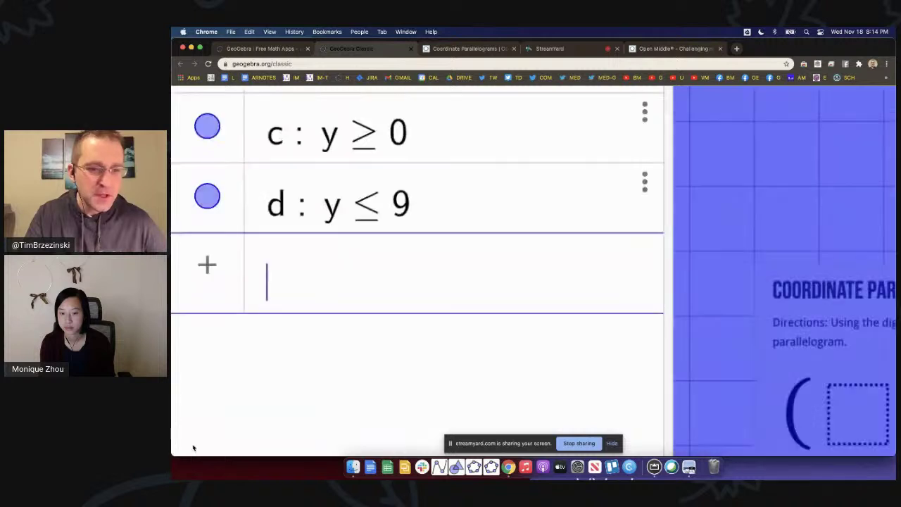
click(271, 240)
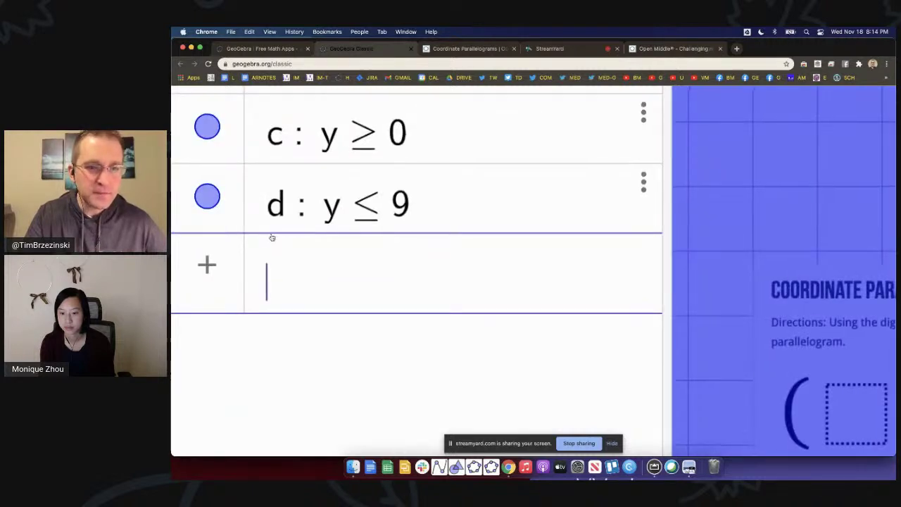
scroll(269, 235, down, 5)
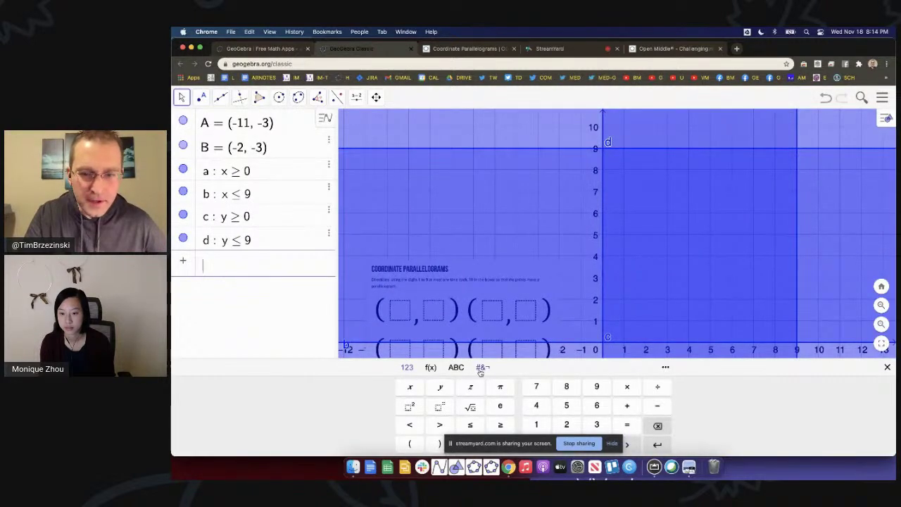
click(482, 368)
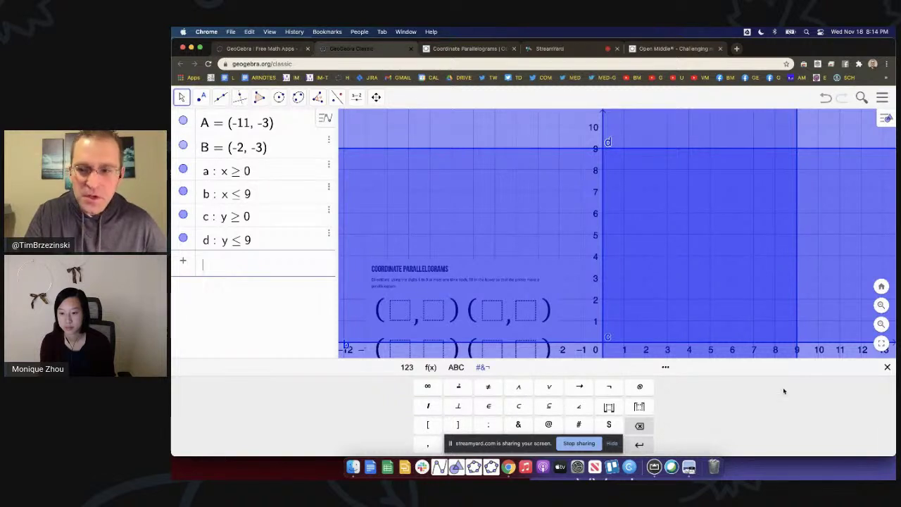
click(887, 368)
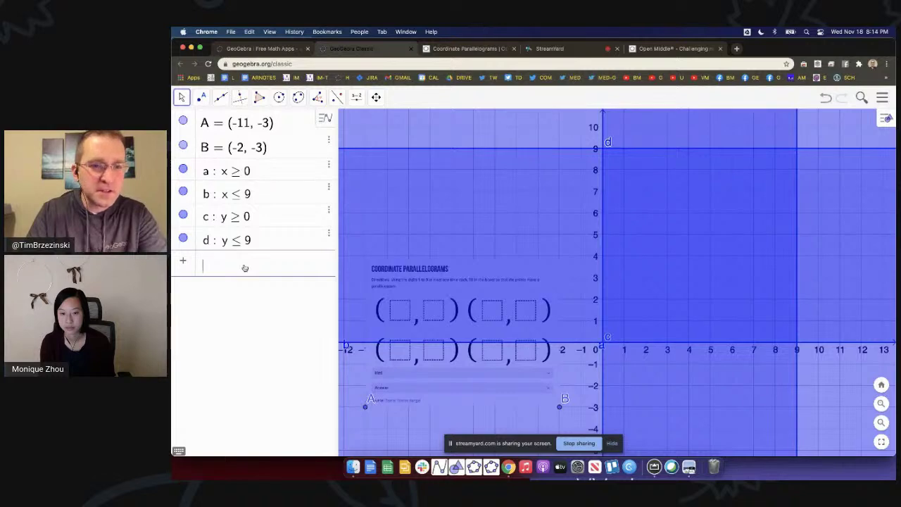
Step: Combine the four inequalities into one region with the logical AND expression a ∧ b ∧ c ∧ d
ctrl+scroll(245, 268, up, 5)
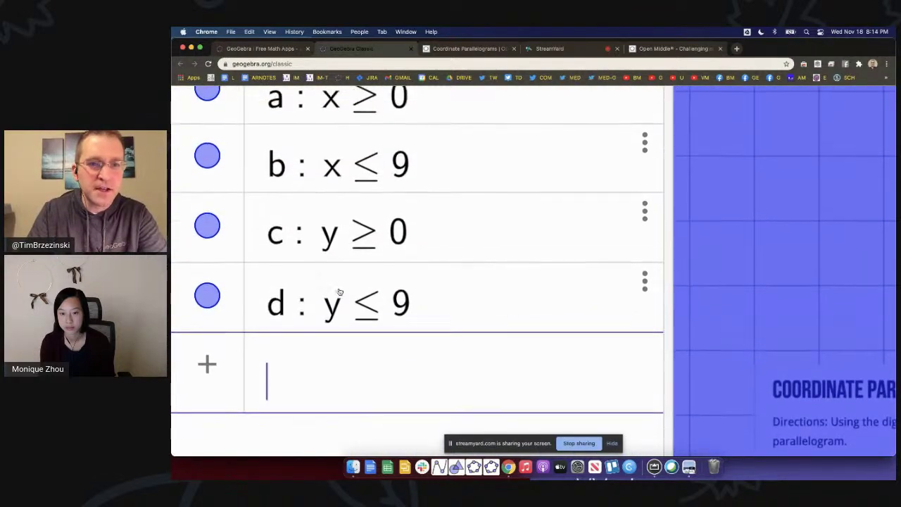
text(a)
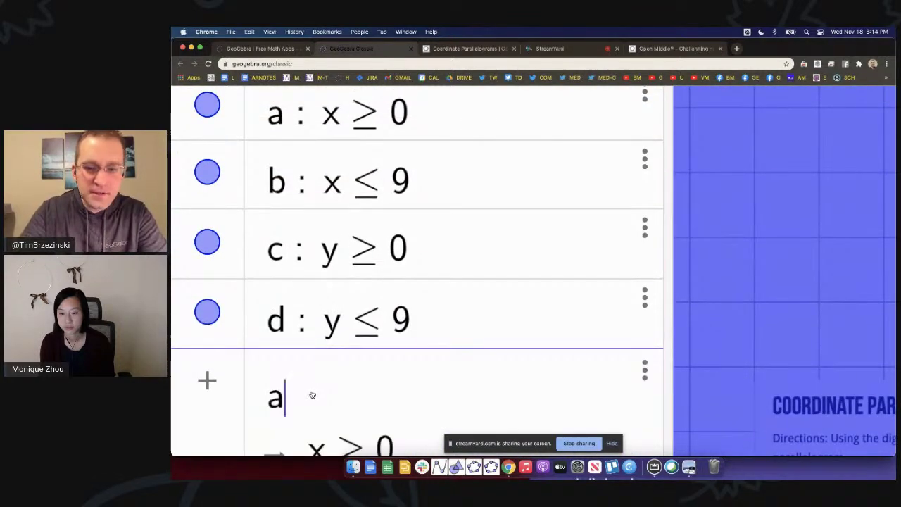
text(&&)
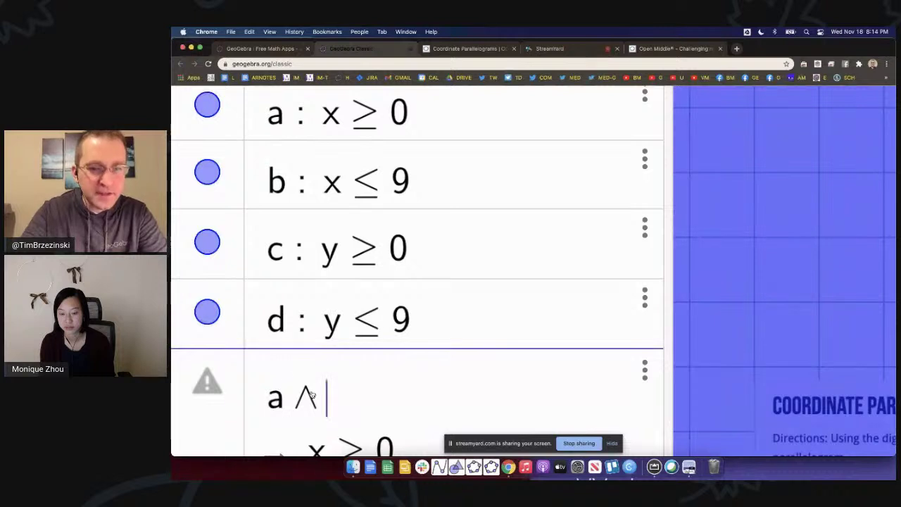
key(BackSpace)
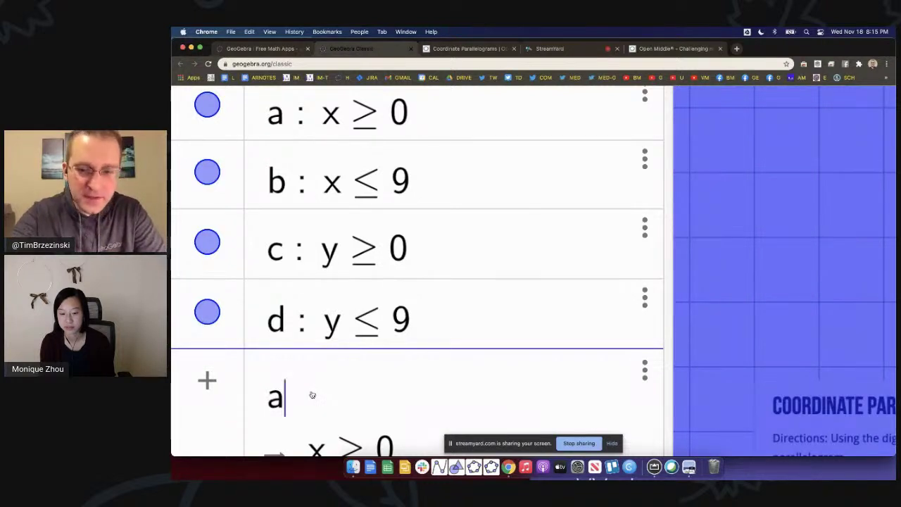
text(&&)
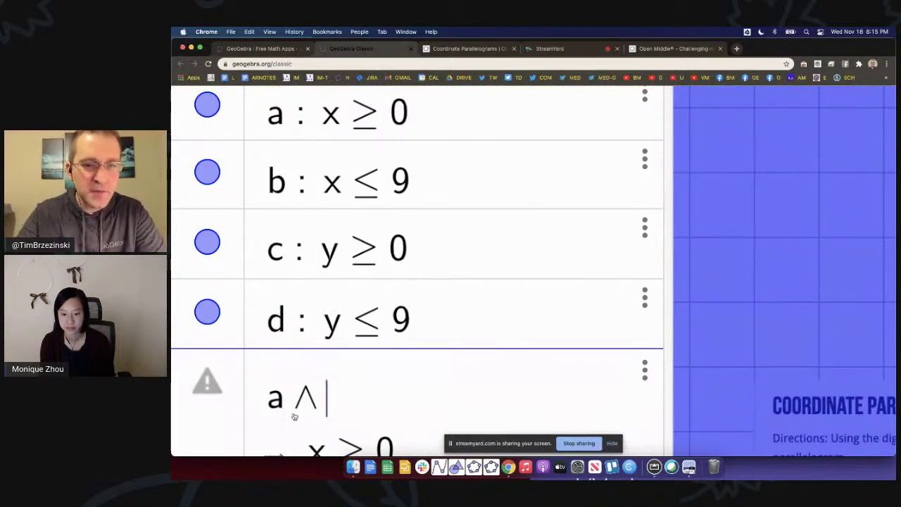
text(b)
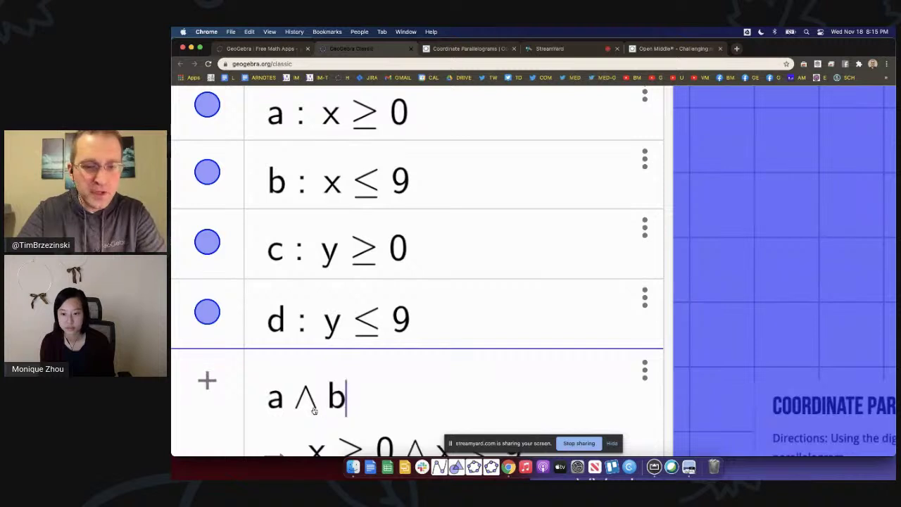
text(&&)
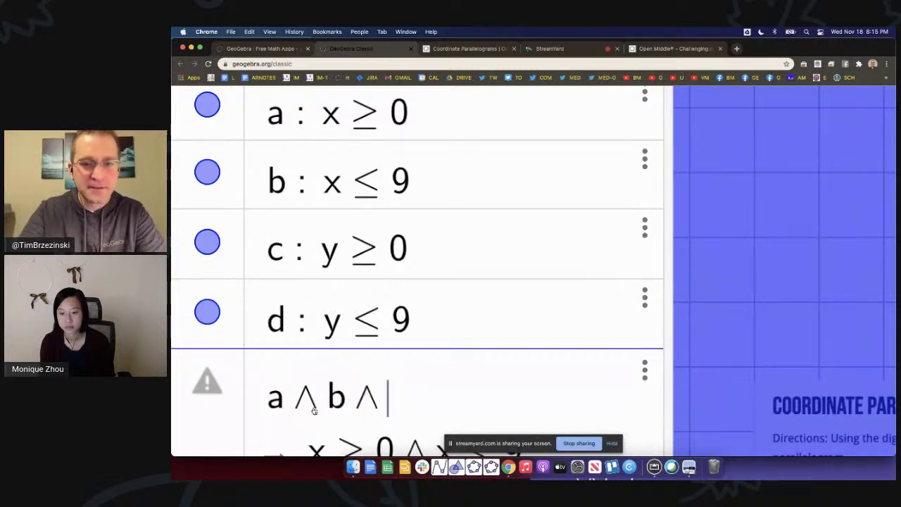
text(c)
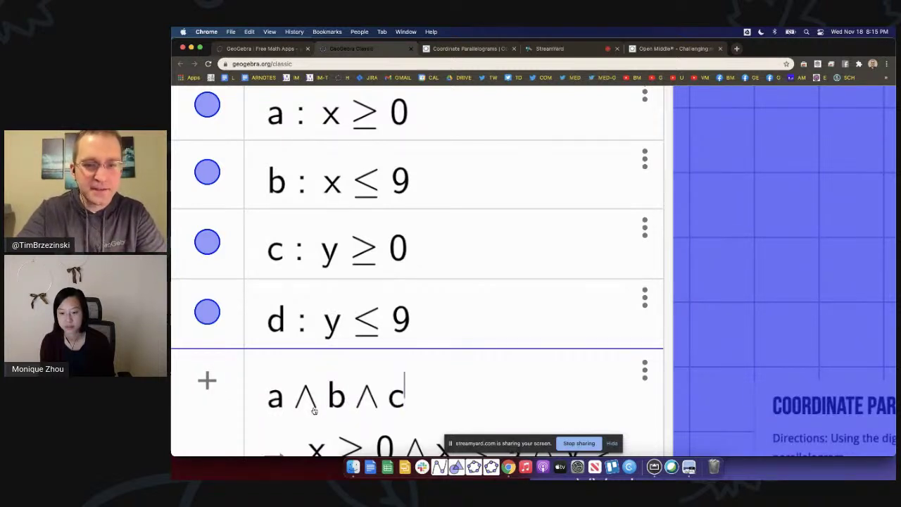
text(&&d)
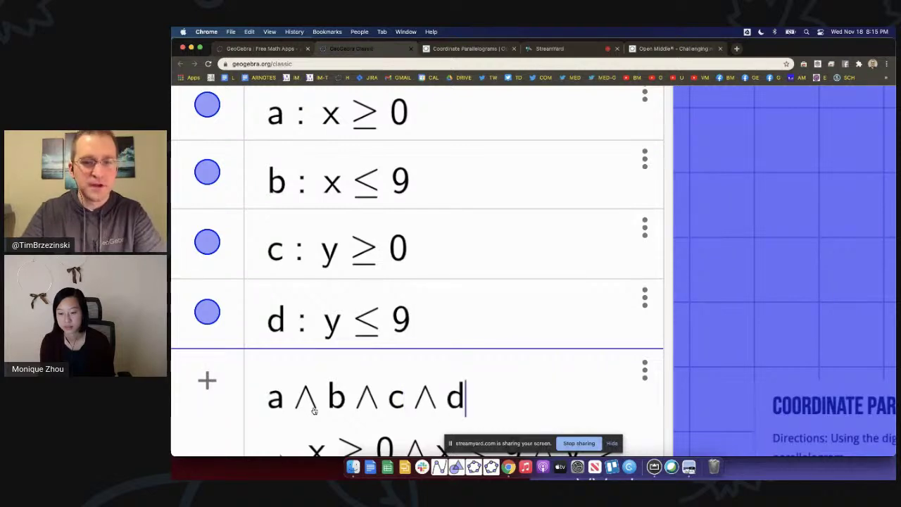
key(Return)
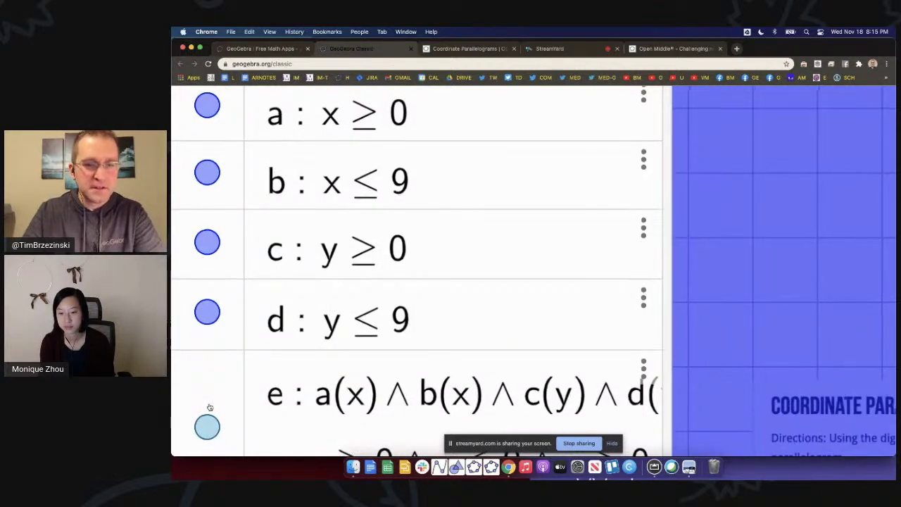
key(super+0)
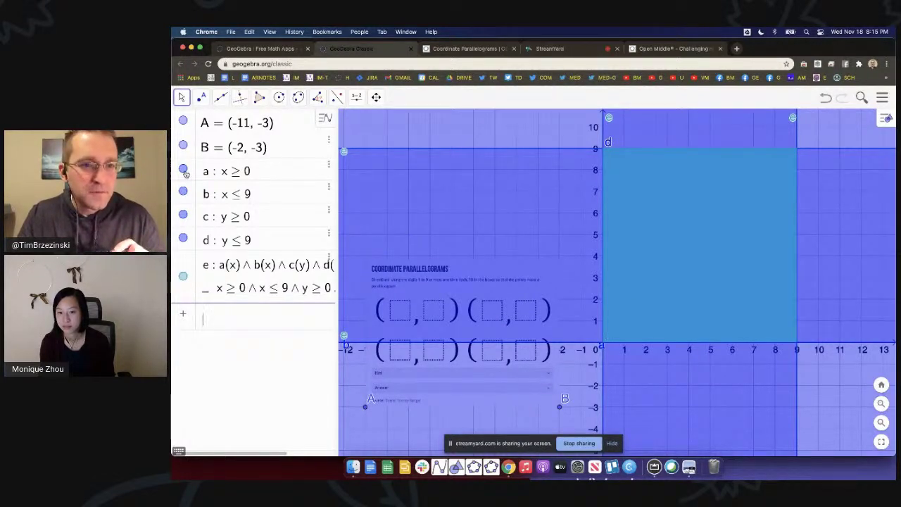
Step: Hide the four separate inequalities a, b, c and d, and move the image up so its corners sit at (-11, 2) and (-2, 2)
scroll(195, 197, up, 5)
click(208, 277)
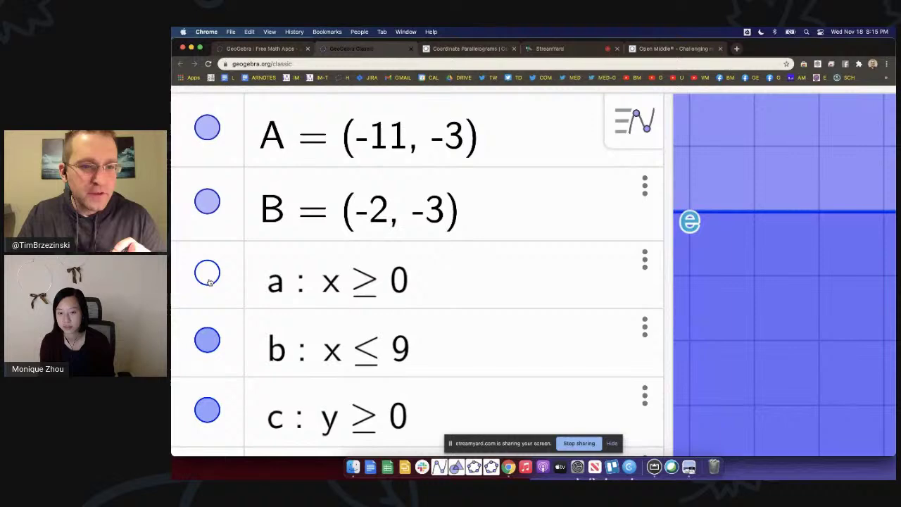
click(207, 338)
click(208, 408)
scroll(208, 408, down, 3)
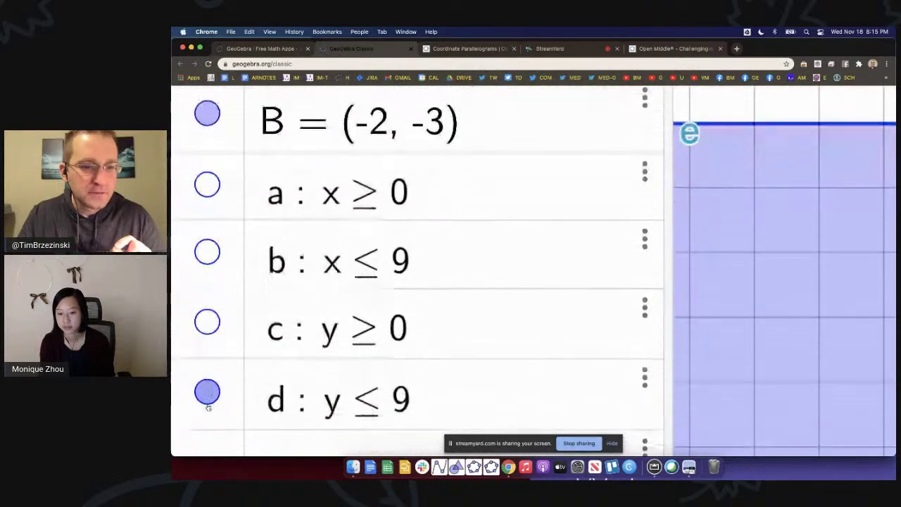
click(208, 394)
key(super+0)
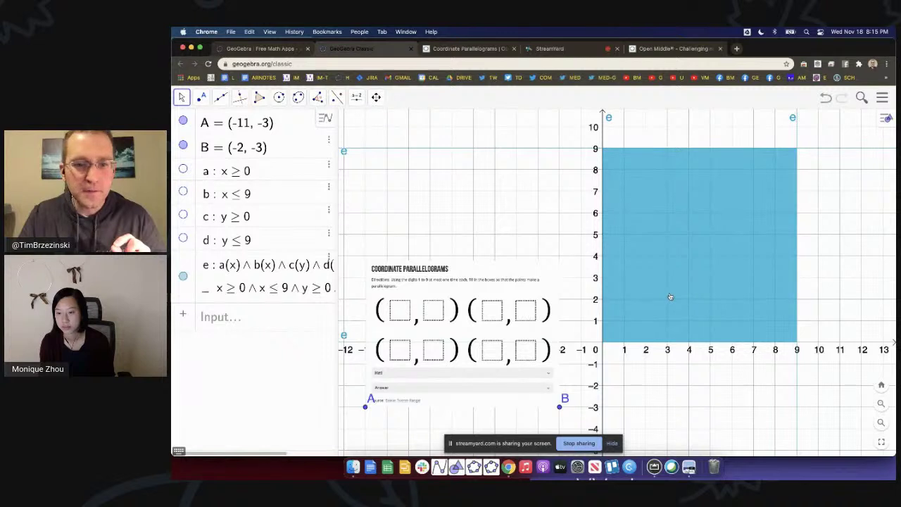
drag(465, 303, 456, 195)
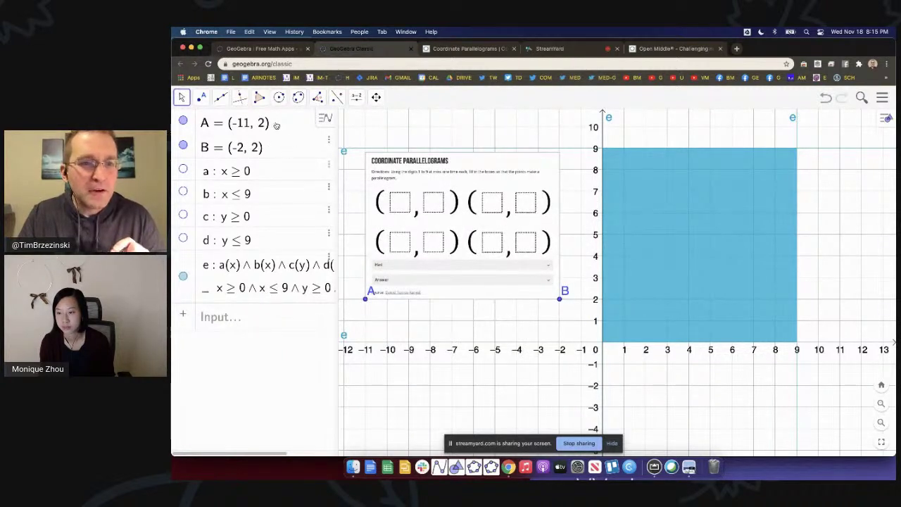
Step: Place four Point on Object points inside the shaded region at (1, 2), (3, 6), (6, 8) and (7, 3)
click(201, 98)
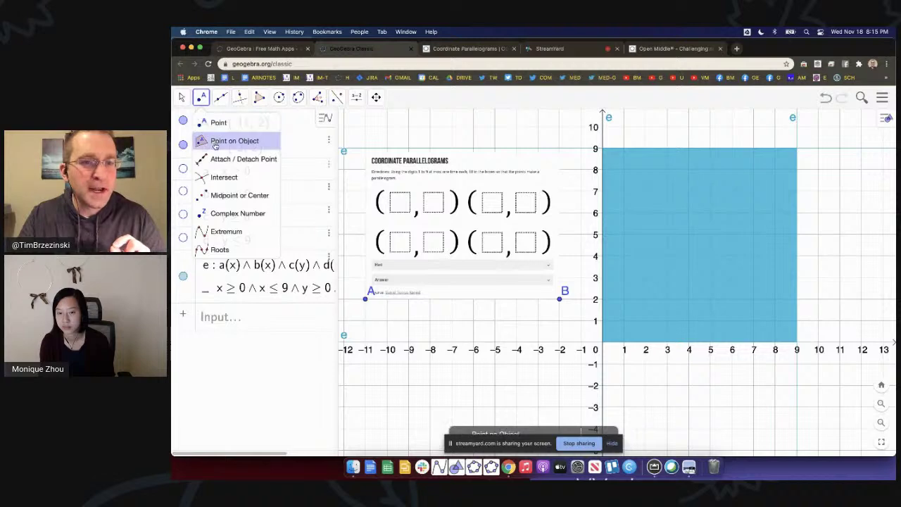
scroll(215, 144, up, 5)
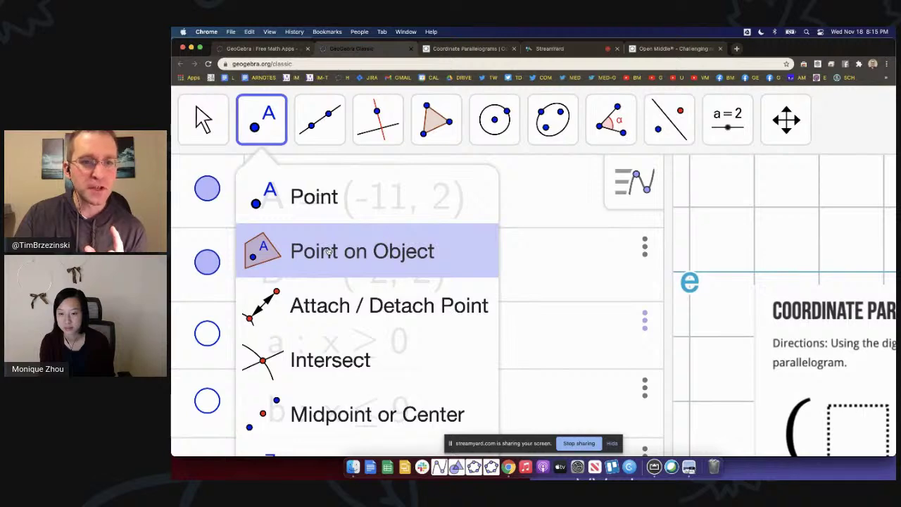
click(328, 252)
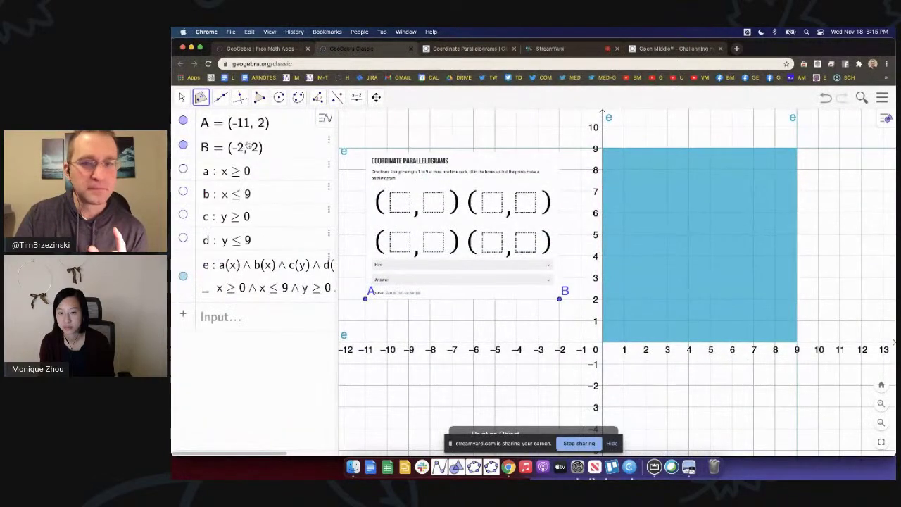
click(623, 298)
click(667, 211)
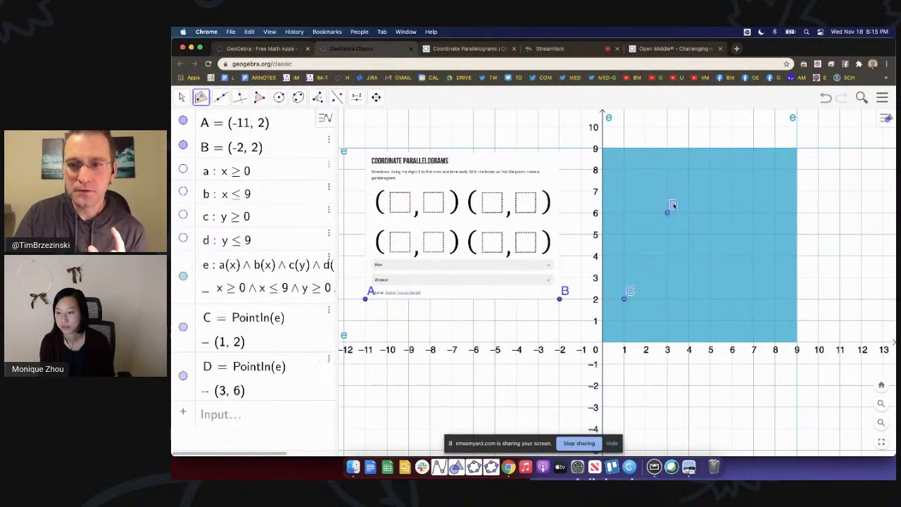
click(732, 169)
click(754, 278)
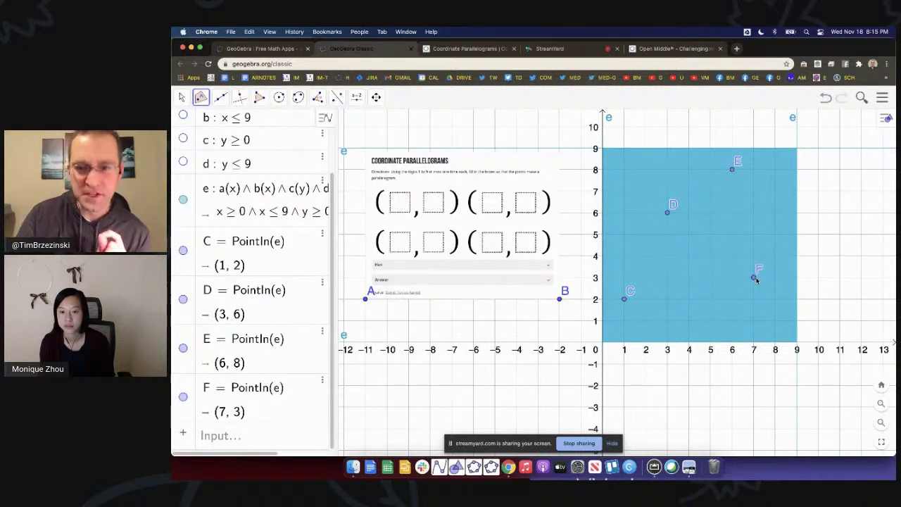
Step: Hide the combined region e and move point C to (1, 3)
click(183, 200)
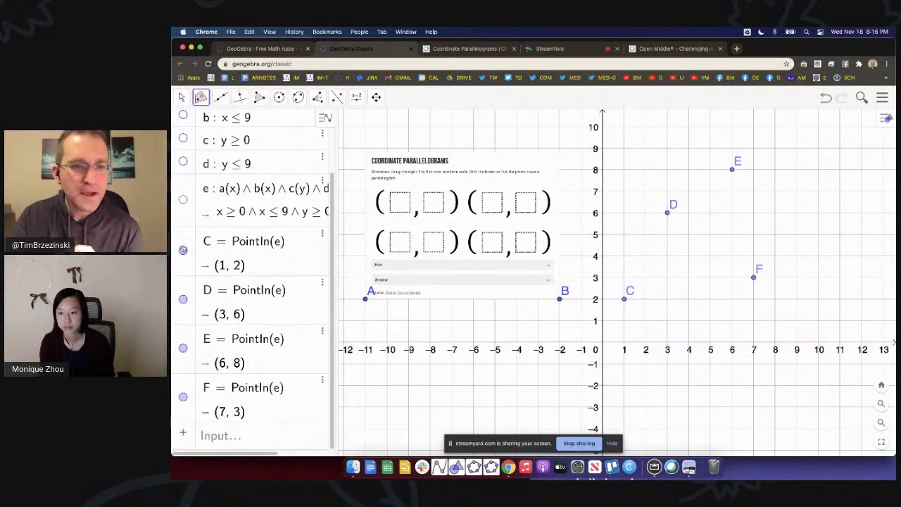
drag(624, 300, 630, 279)
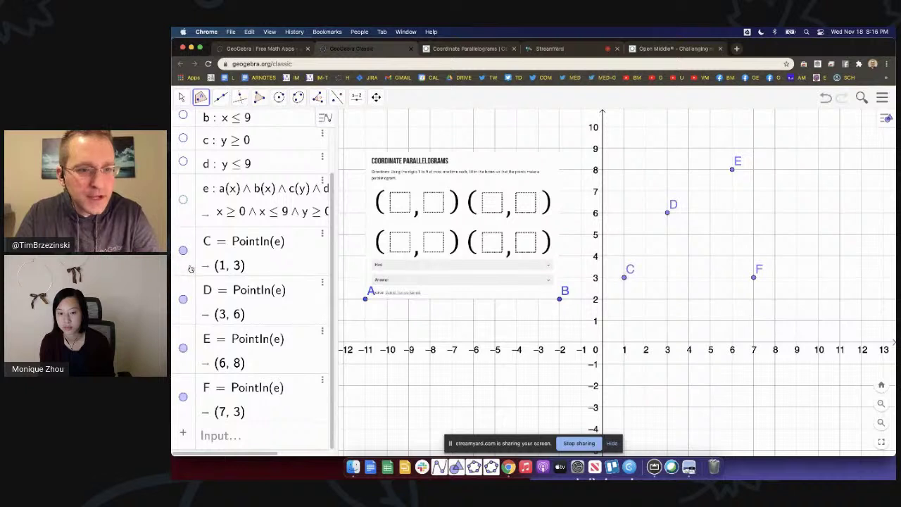
right_click(190, 268)
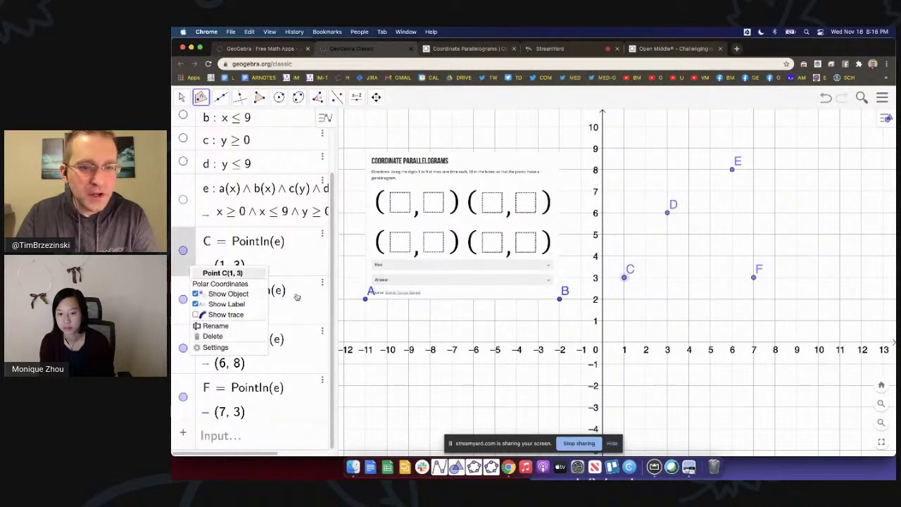
click(408, 341)
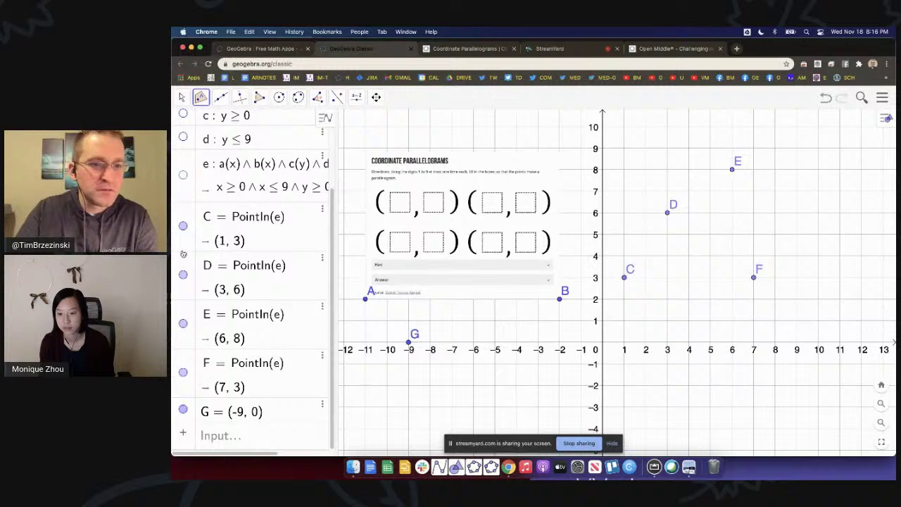
Step: Try to set the point size of C, D, E and F to 9 all at once through their shared settings
scroll(184, 245, up, 3)
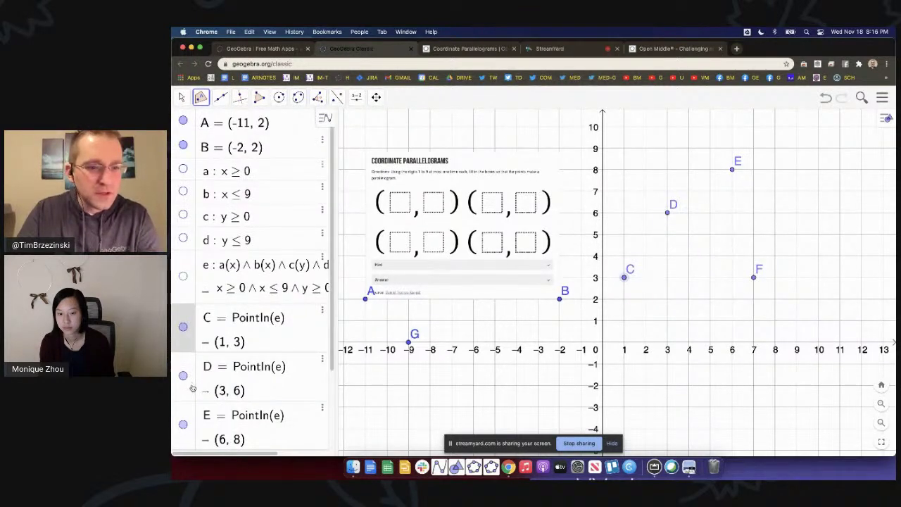
scroll(190, 380, down, 2)
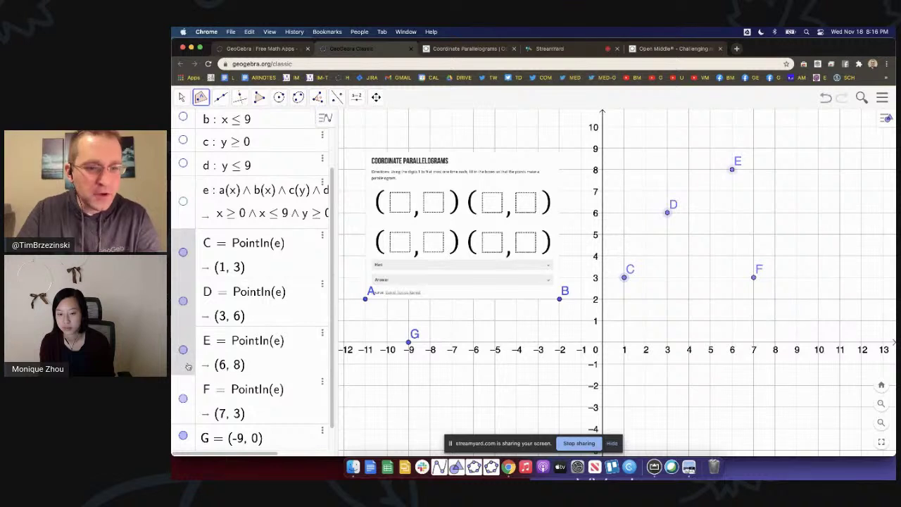
right_click(186, 324)
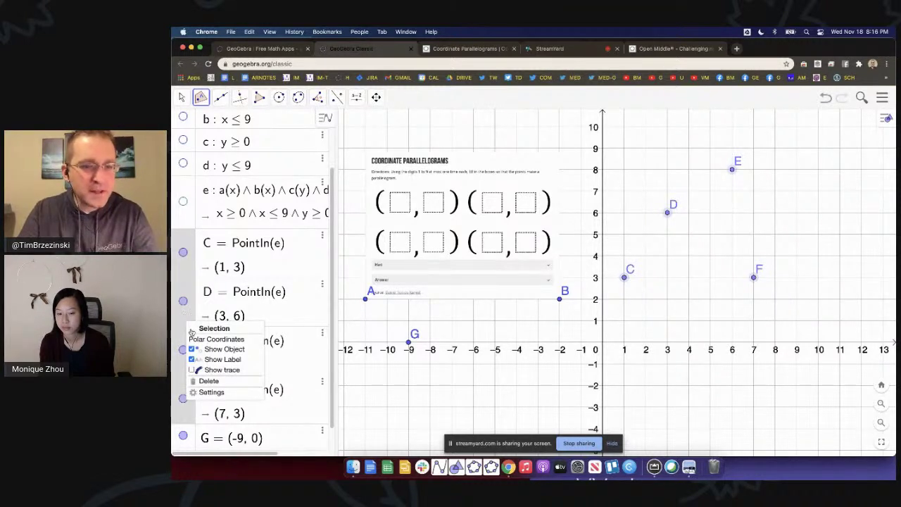
click(210, 391)
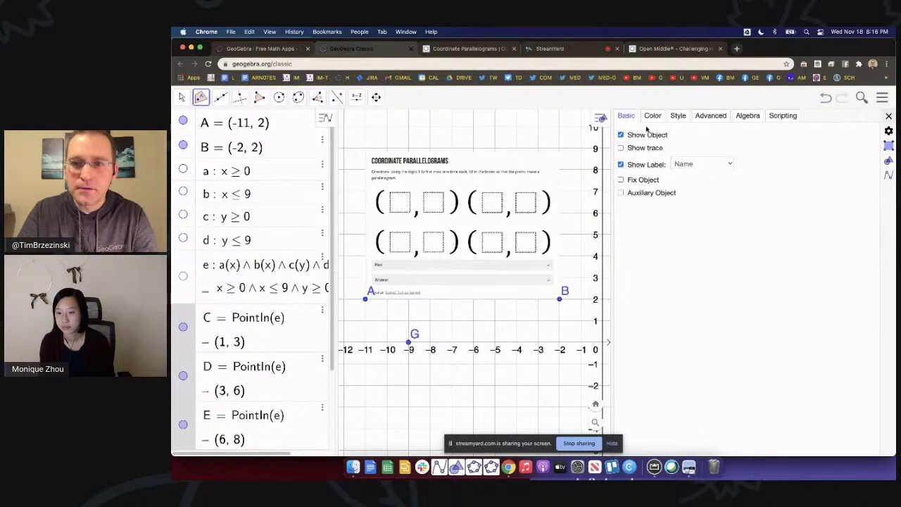
click(679, 117)
drag(650, 143, 707, 144)
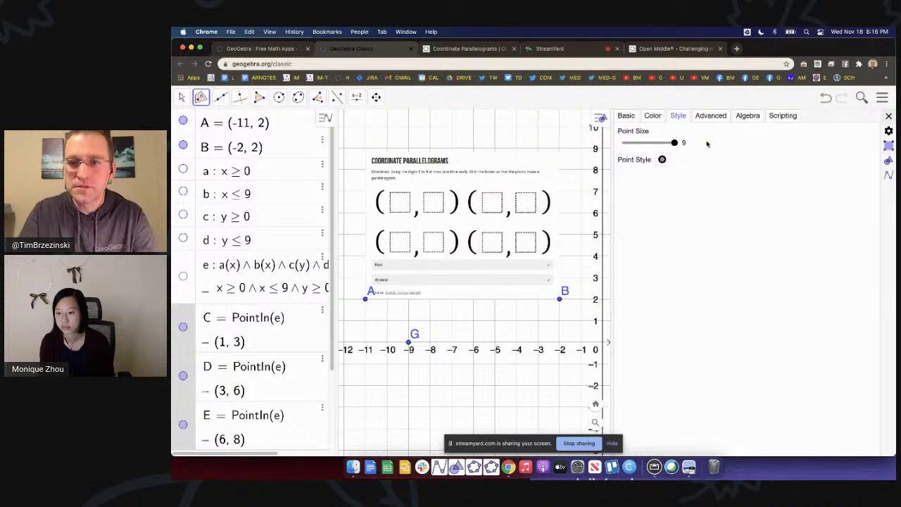
click(889, 117)
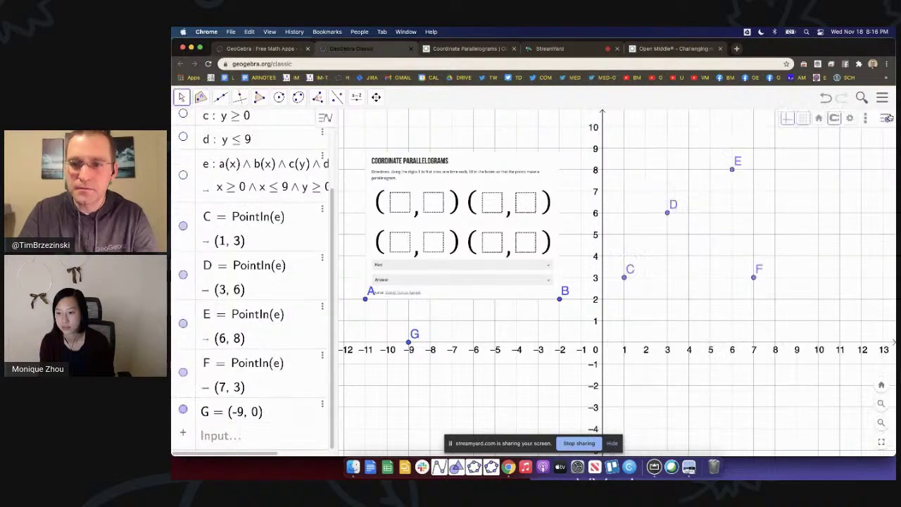
Step: Set the size of point E to 9
click(187, 244)
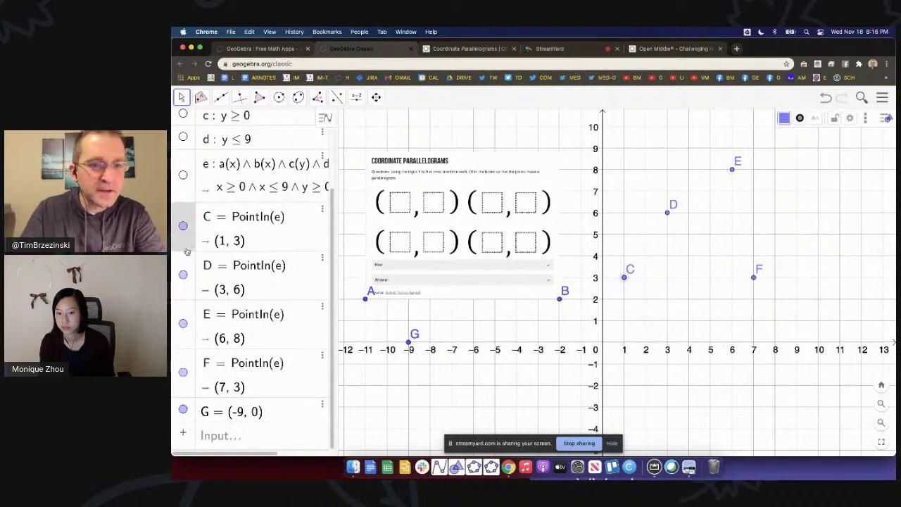
click(766, 205)
click(732, 168)
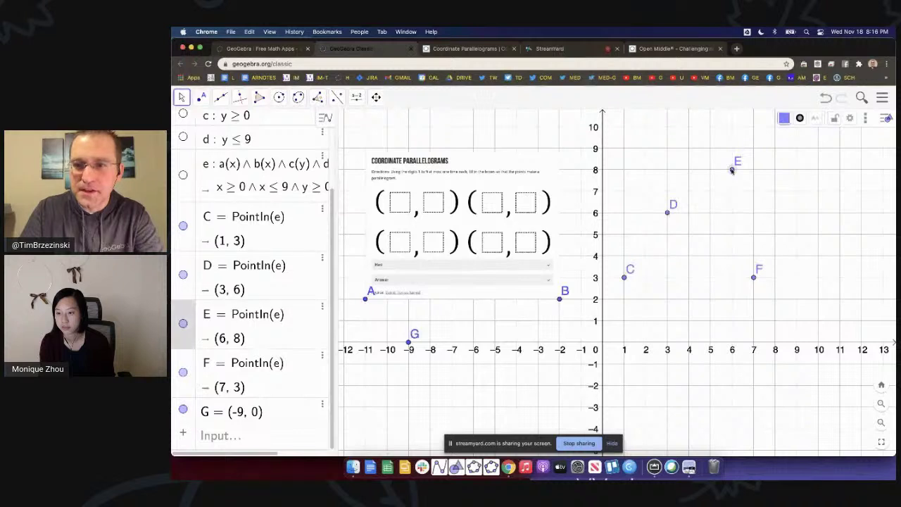
click(800, 119)
drag(835, 164, 892, 164)
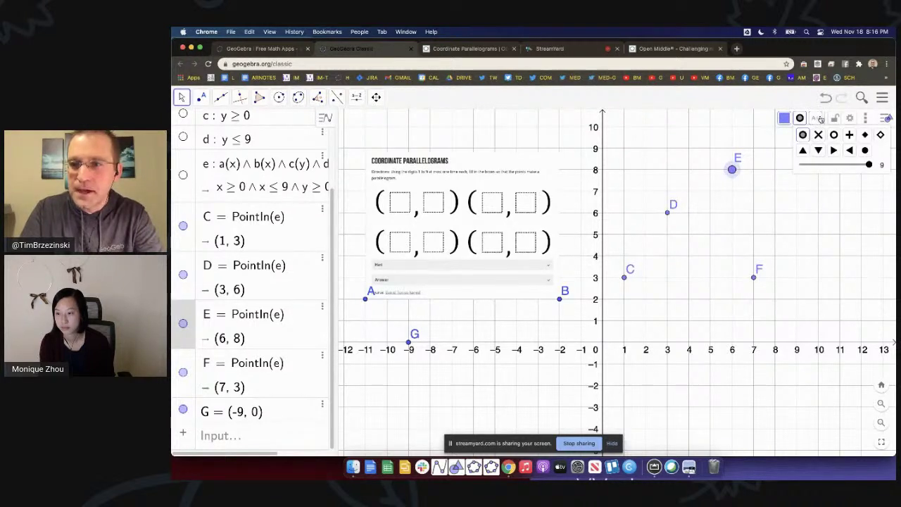
Step: Change point E's label to Name & Value and color the point black
click(815, 118)
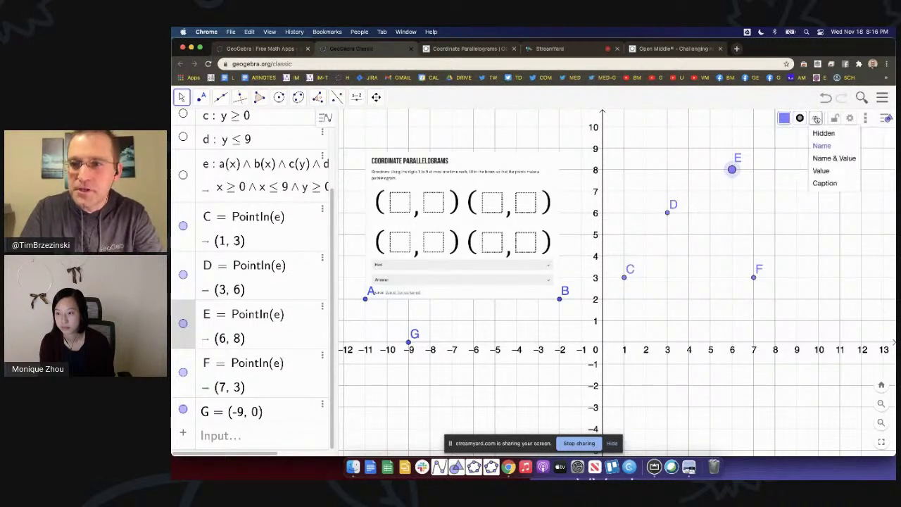
click(822, 171)
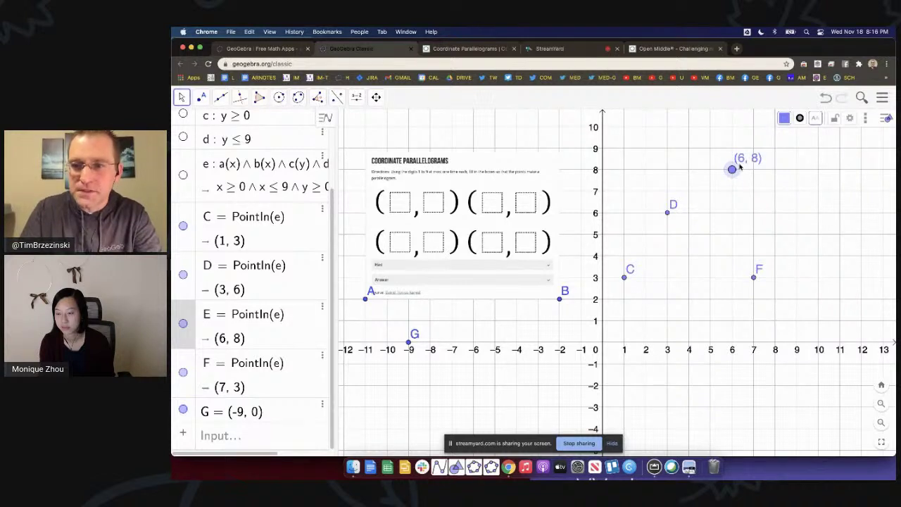
click(817, 120)
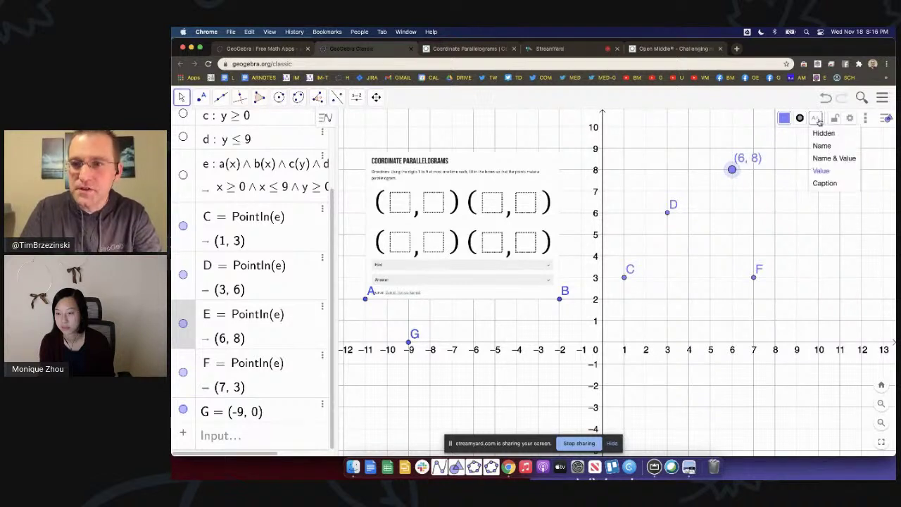
click(821, 159)
click(784, 118)
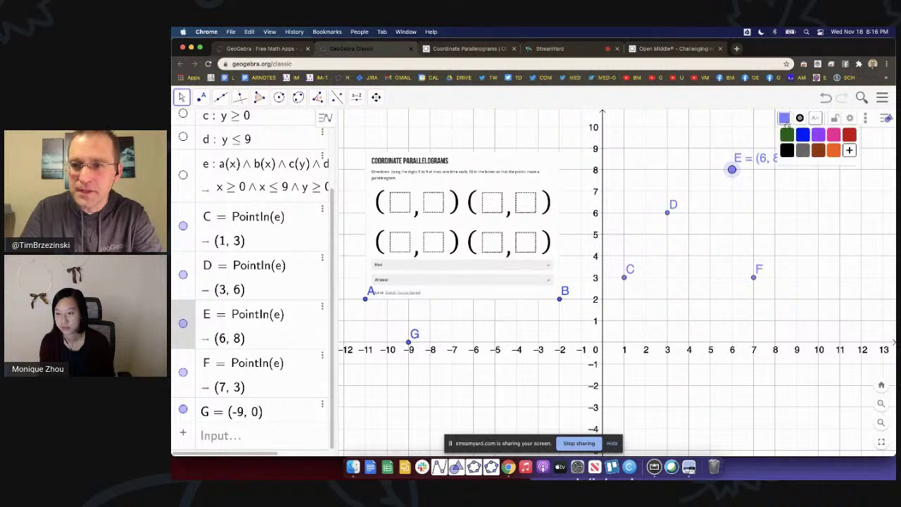
click(786, 150)
Step: Style point D to match point E, with size 9, black color and a Name & Value label
click(668, 212)
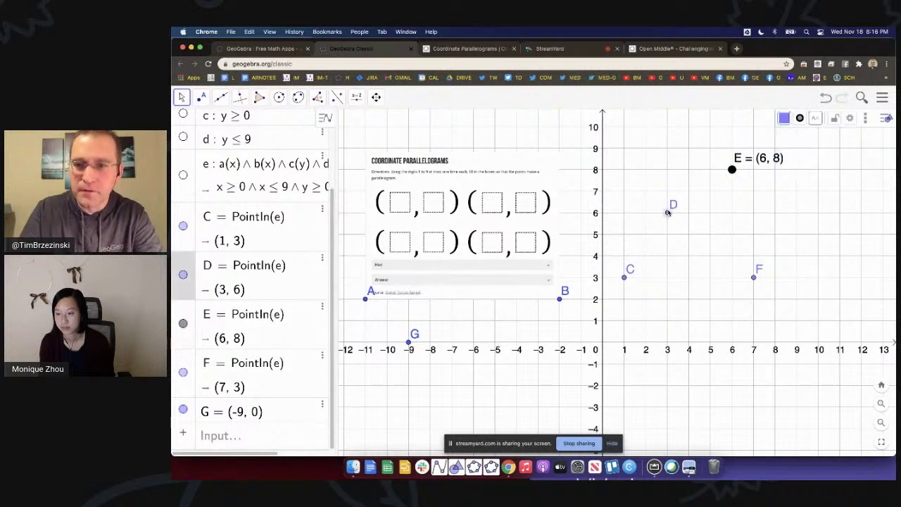
click(800, 118)
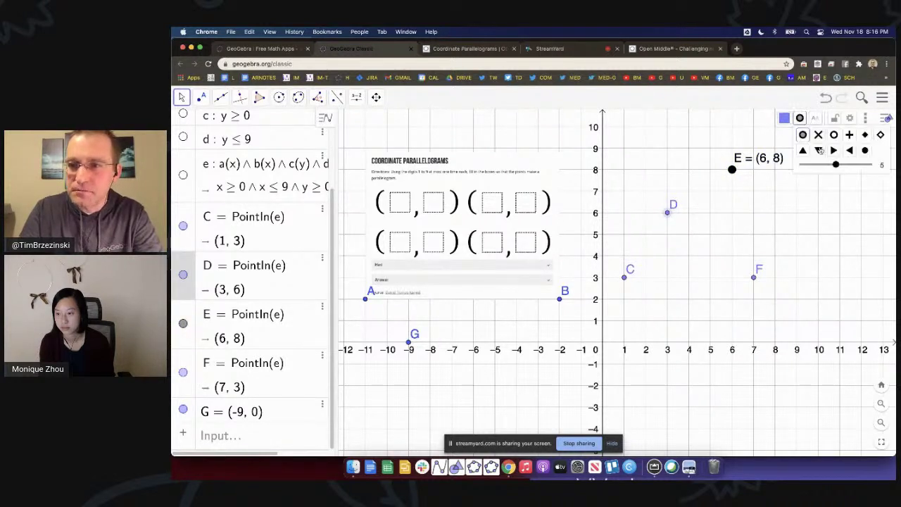
drag(836, 164, 870, 164)
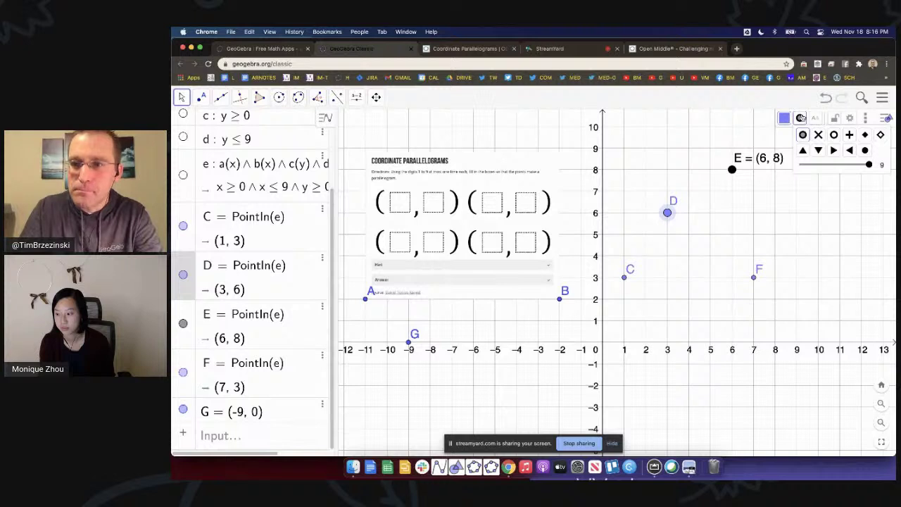
click(783, 118)
click(786, 150)
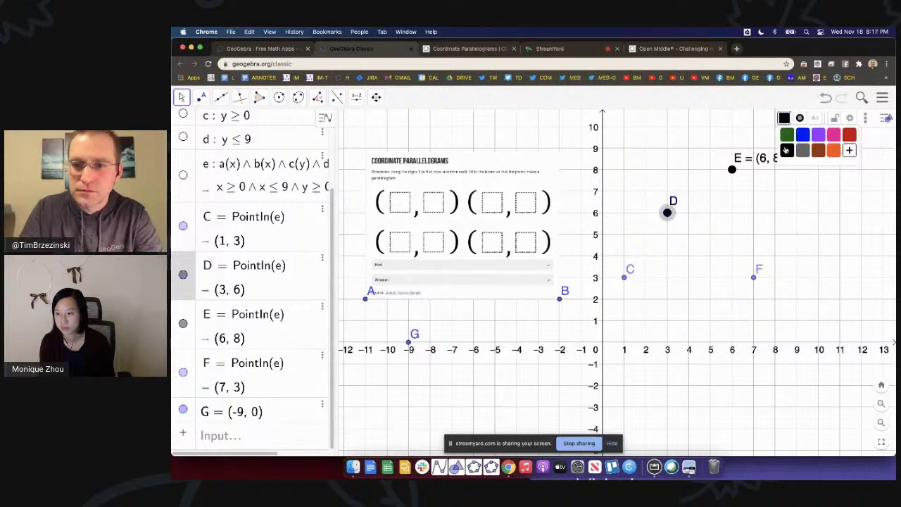
click(815, 118)
click(820, 160)
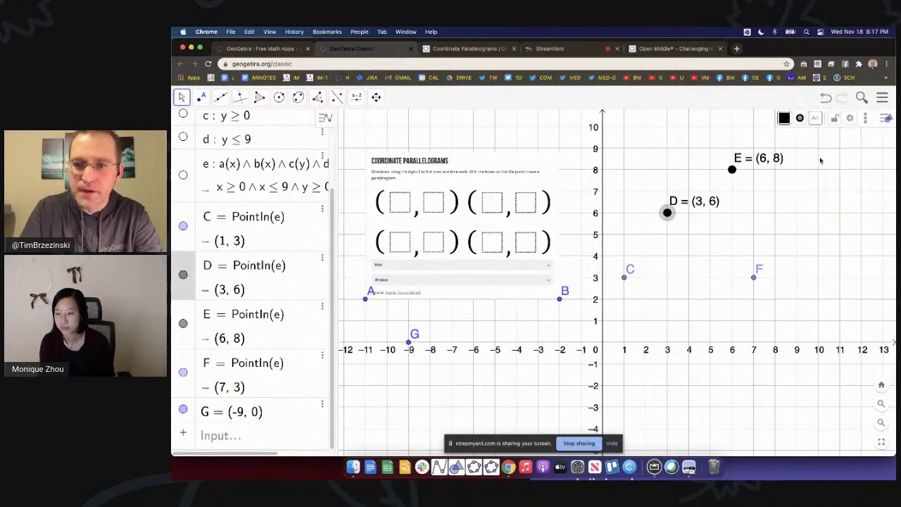
Step: Style point C with size 9, black color and a Name & Value label
click(623, 278)
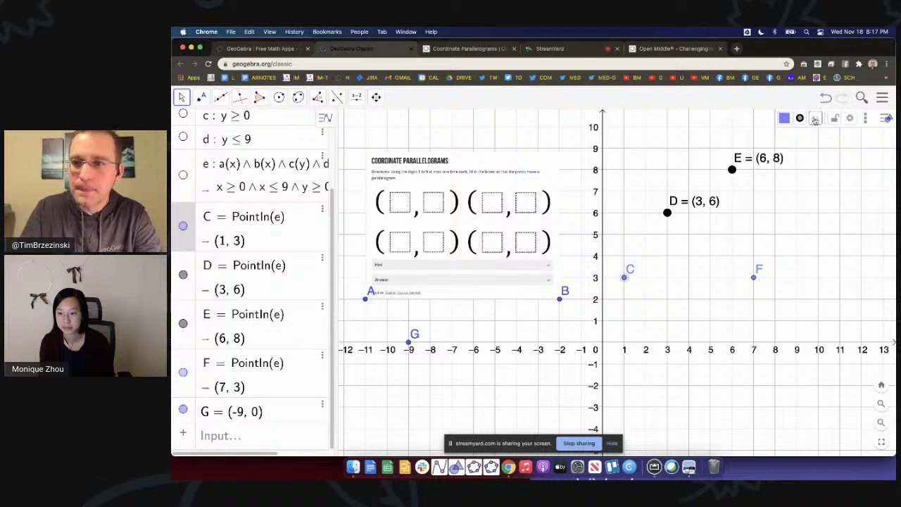
click(799, 118)
drag(833, 163, 892, 167)
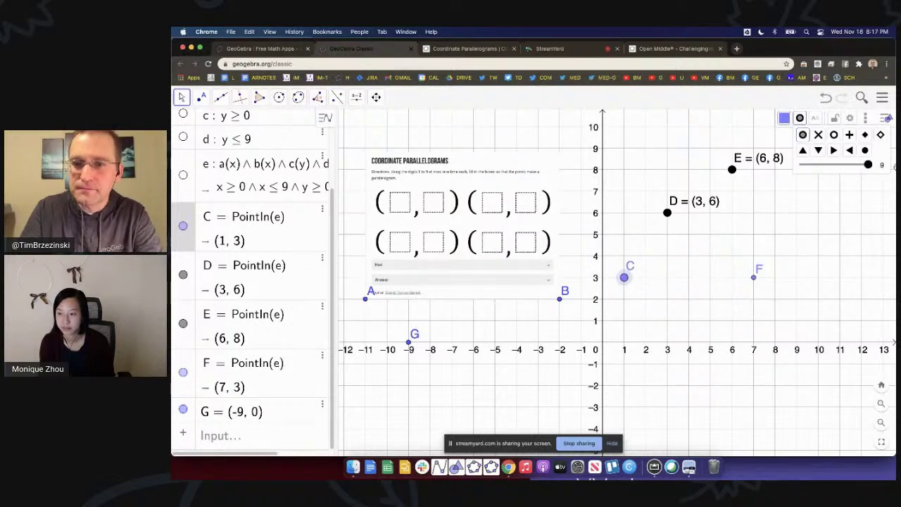
click(787, 120)
click(785, 117)
click(712, 279)
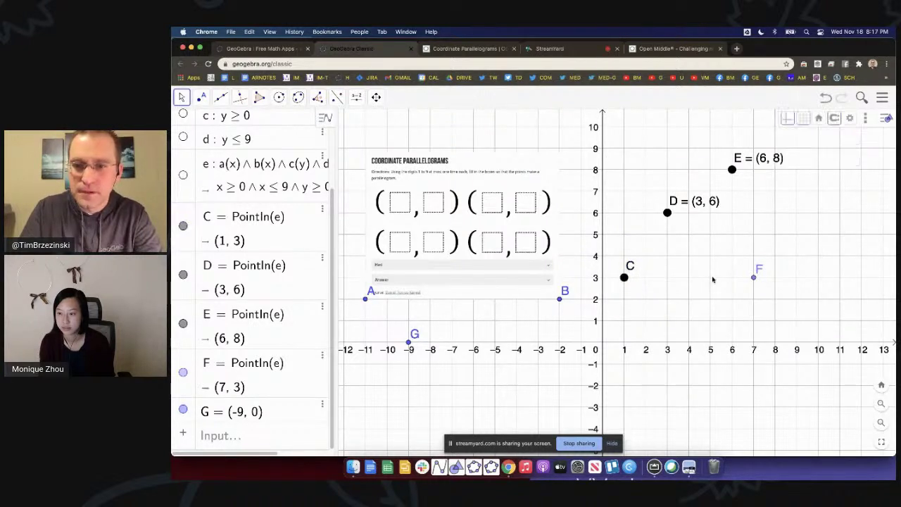
click(623, 278)
click(814, 118)
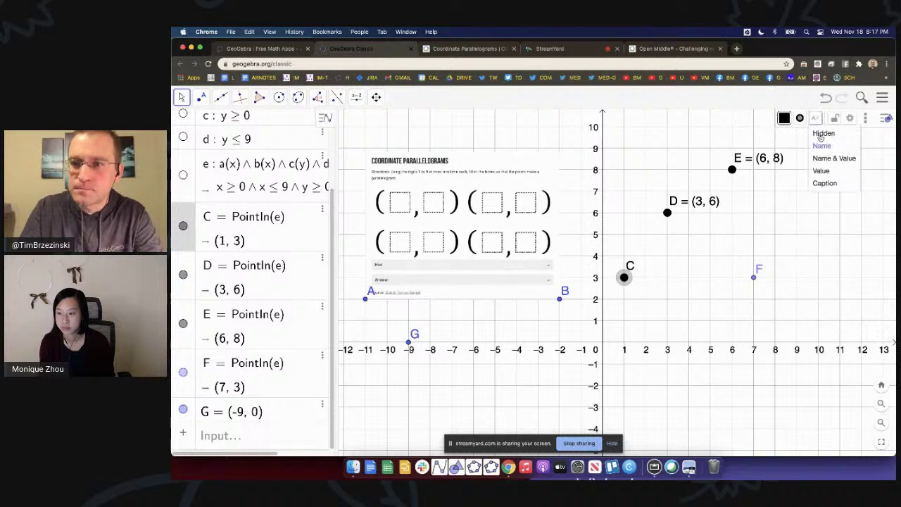
click(822, 164)
Step: Style point F with size 9, black color and a Name & Value label
click(753, 277)
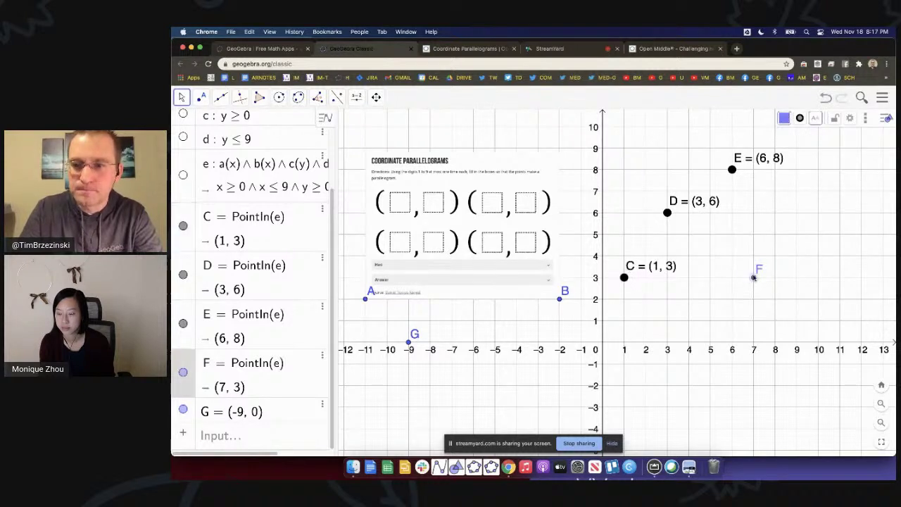
click(800, 118)
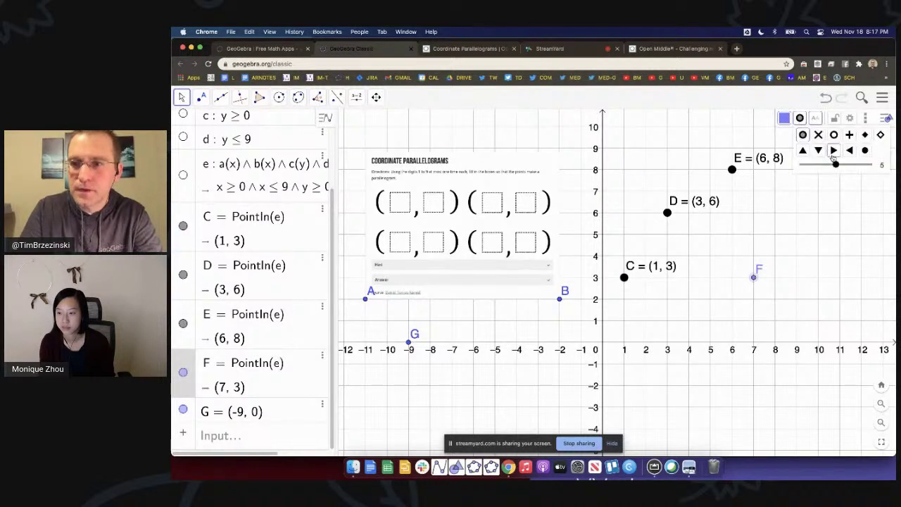
click(868, 164)
click(785, 118)
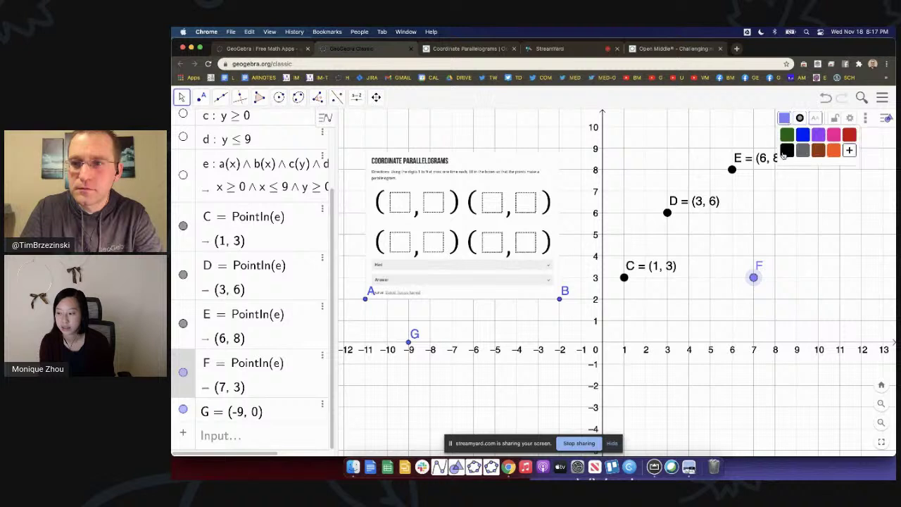
click(782, 156)
click(814, 118)
click(814, 118)
click(814, 118)
click(820, 170)
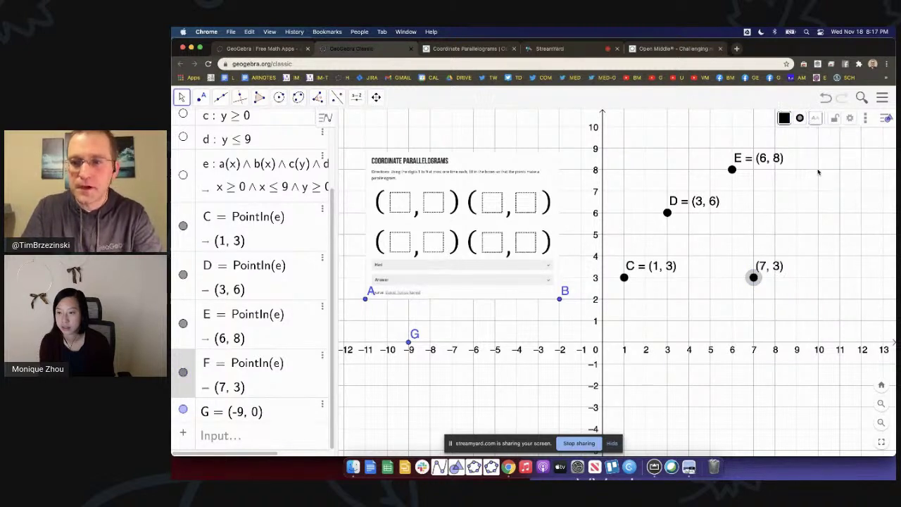
click(813, 118)
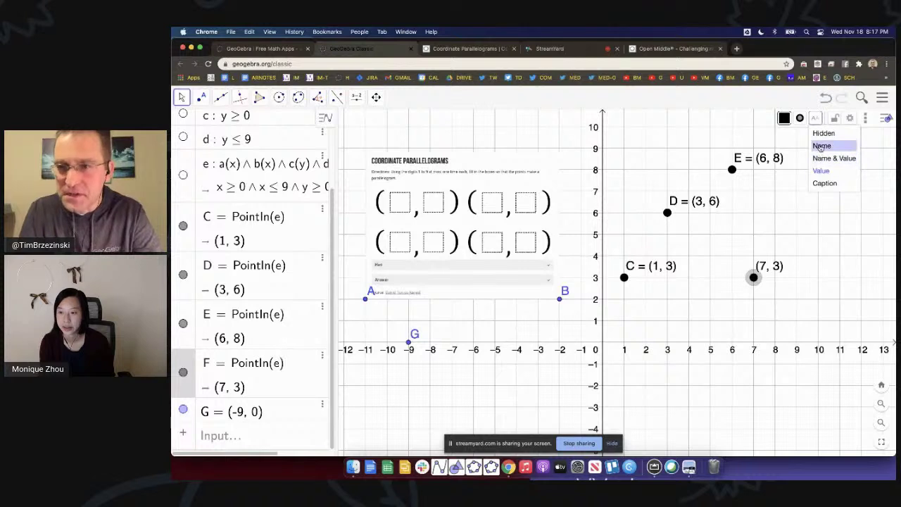
click(820, 145)
Step: Move point F to (6, 3) and point D to (2, 6), testing D at the region's upper limit on the way
mouse_move(753, 277)
mouse_down()
mouse_move(753, 237)
mouse_move(712, 257)
mouse_move(740, 288)
mouse_up()
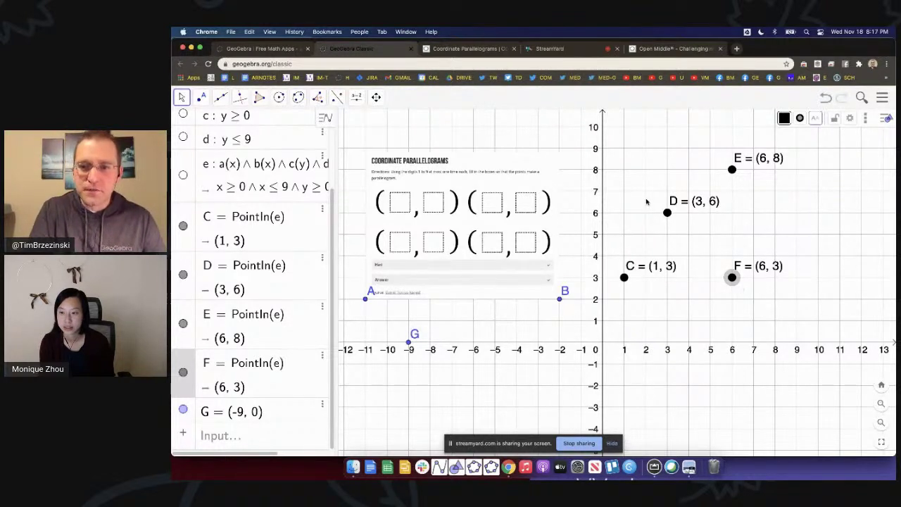
drag(666, 213, 645, 147)
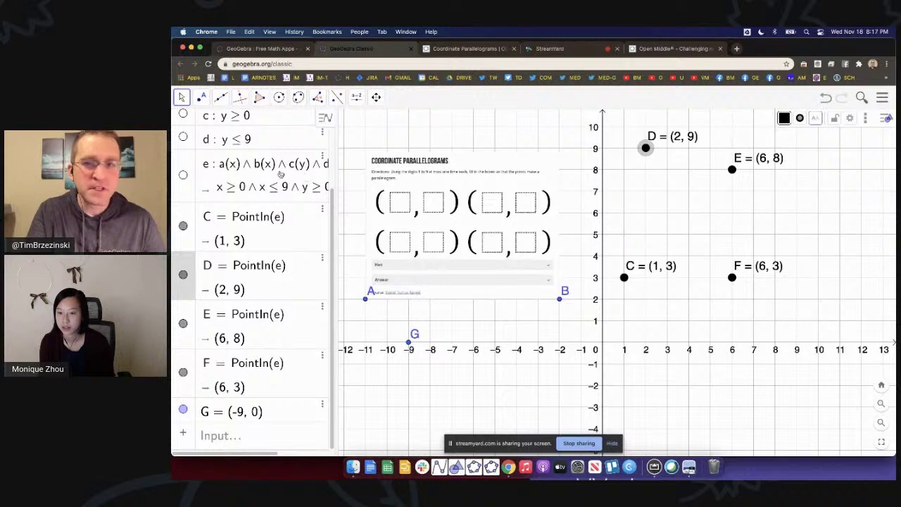
drag(645, 150, 645, 213)
Step: Enlarge the problem image by moving point B to (-1, 2), and move point C via the origin to (1, 2)
drag(623, 279, 602, 323)
drag(559, 299, 605, 354)
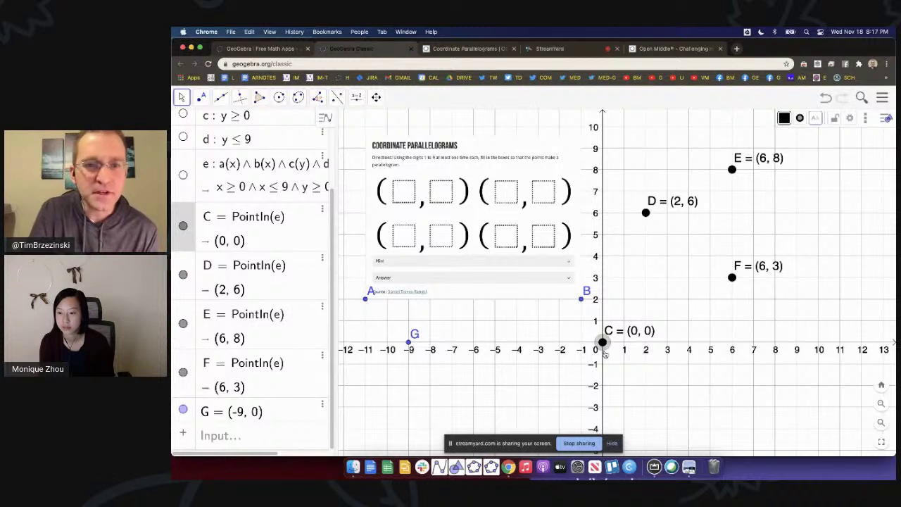
drag(602, 341, 623, 299)
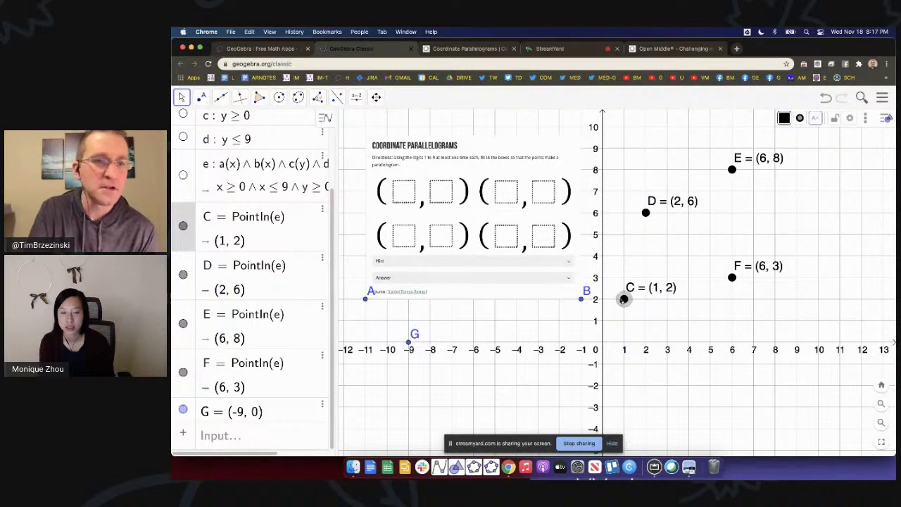
Step: Change inequality a to x ≥ 1
scroll(220, 199, up, 5)
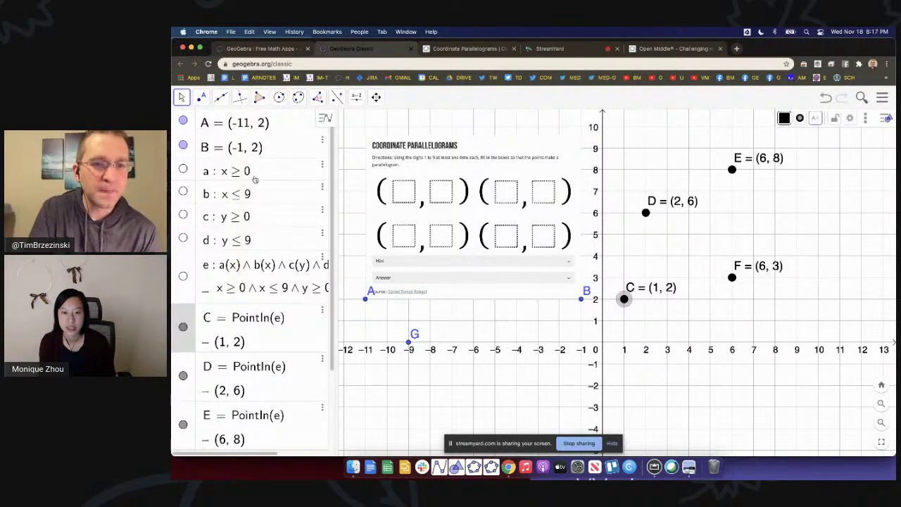
click(256, 177)
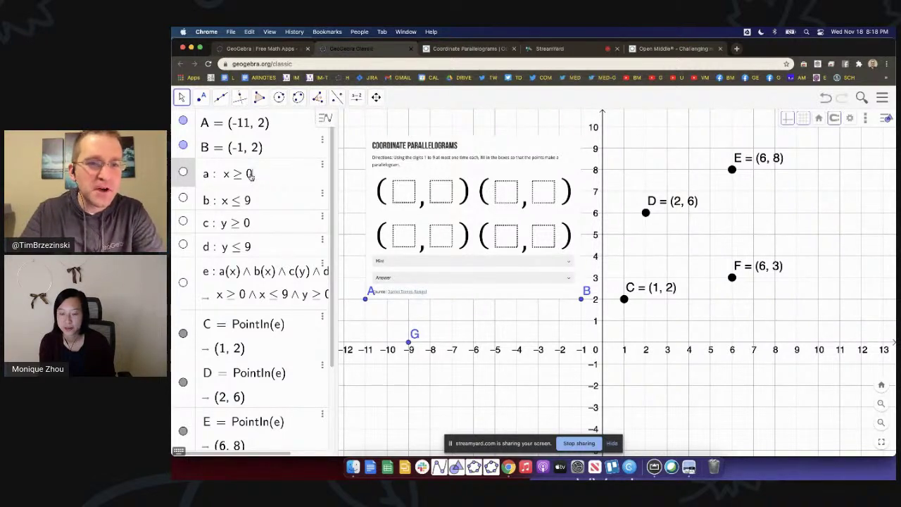
scroll(250, 175, up, 5)
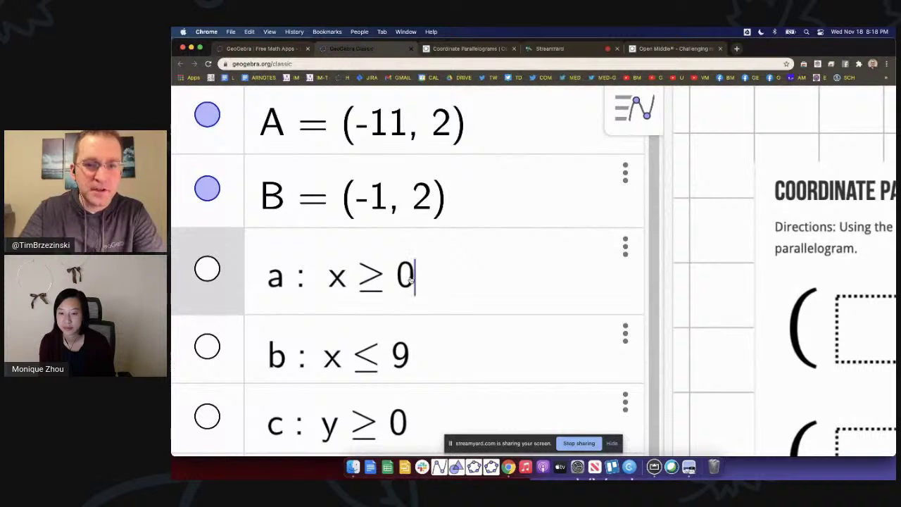
key(BackSpace)
text(1)
key(Return)
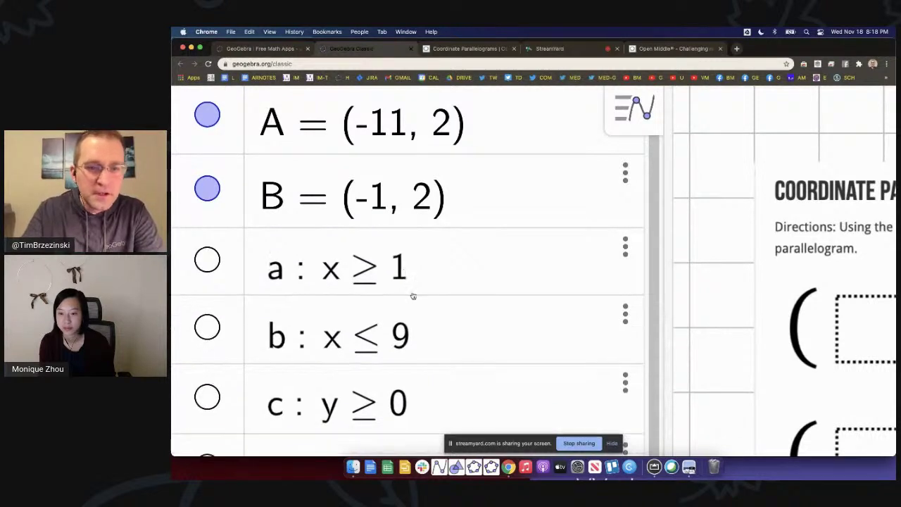
Step: Change inequality c to y ≥ 1
scroll(407, 342, down, 2)
click(412, 345)
key(BackSpace)
text(1)
key(Return)
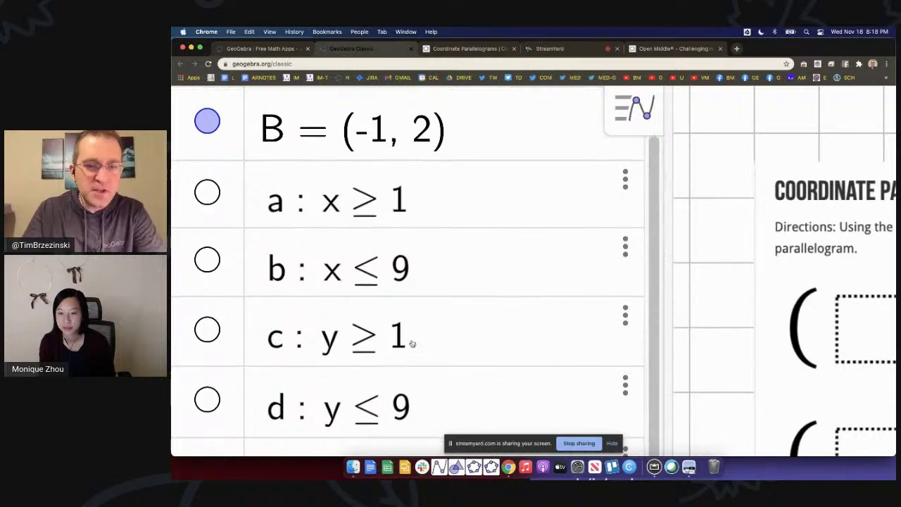
Step: Toggle region e's visibility and test the new bounds by moving C to (2, 3), F to (8, 3) and E to (7, 8)
scroll(413, 343, down, 2)
scroll(412, 343, down, 1)
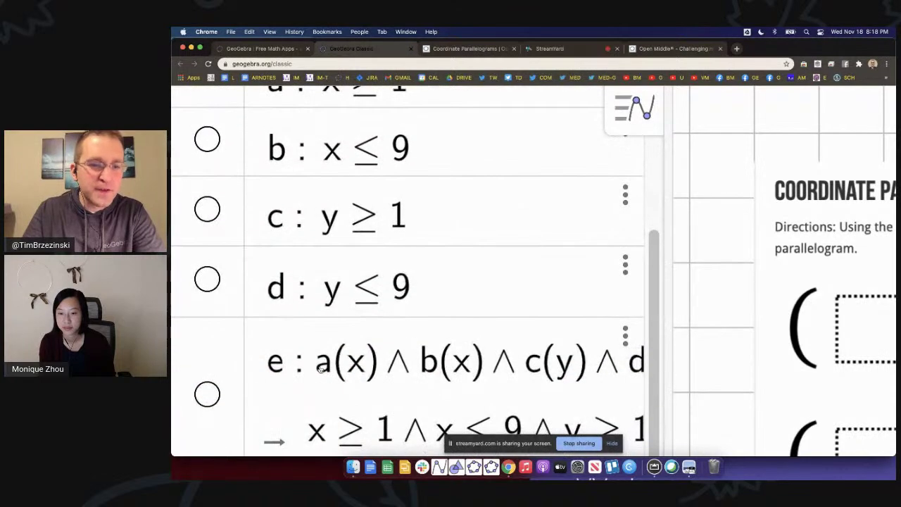
click(216, 396)
scroll(216, 396, down, 5)
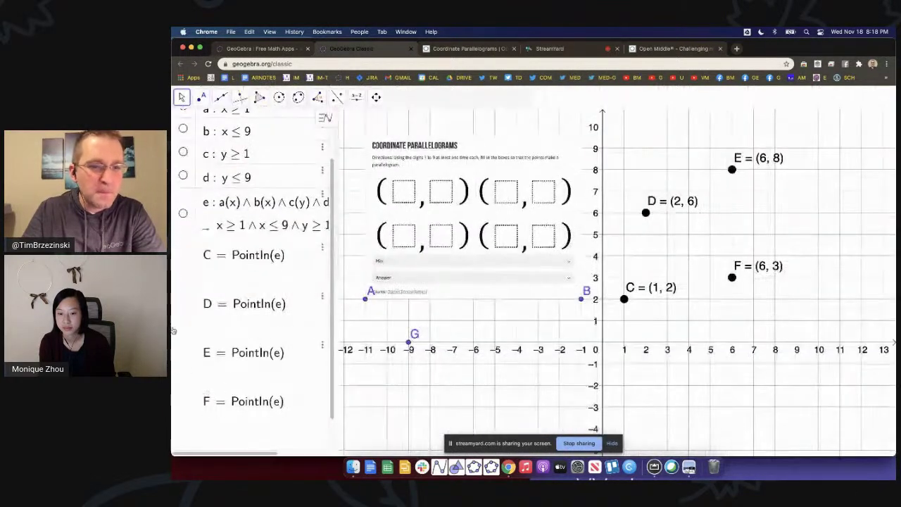
mouse_move(626, 299)
mouse_down()
mouse_move(648, 298)
mouse_move(648, 318)
mouse_move(624, 318)
mouse_move(678, 247)
mouse_move(654, 278)
mouse_up()
drag(744, 272, 766, 272)
drag(732, 169, 751, 181)
click(183, 214)
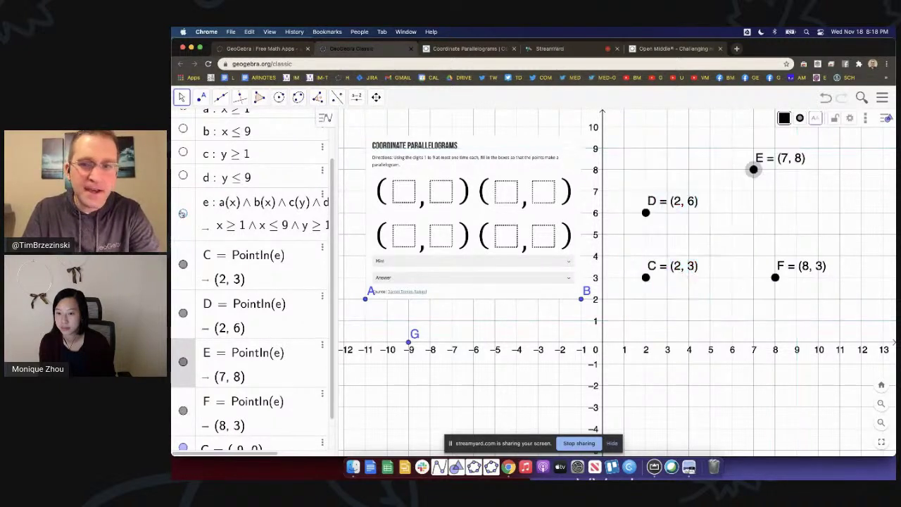
Step: Set both the x-axis and the y-axis to Positive Direction Only in the graphics view settings
right_click(686, 150)
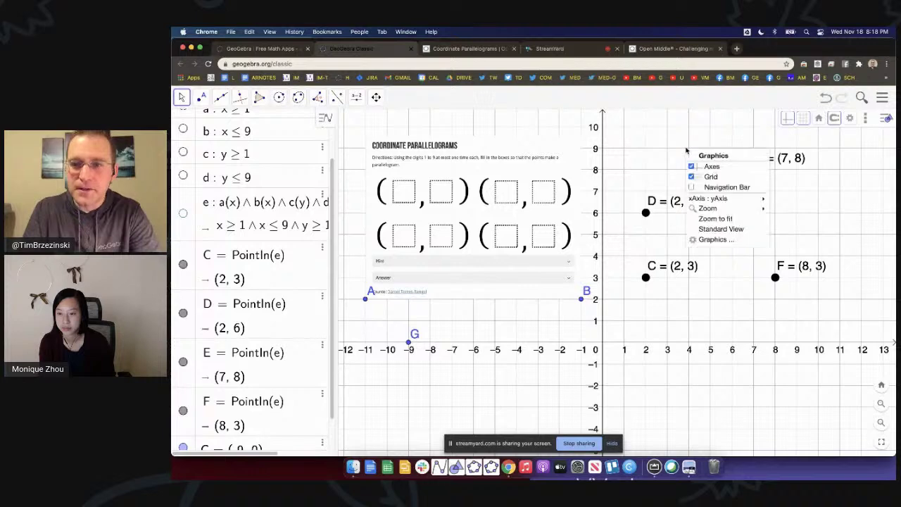
click(703, 240)
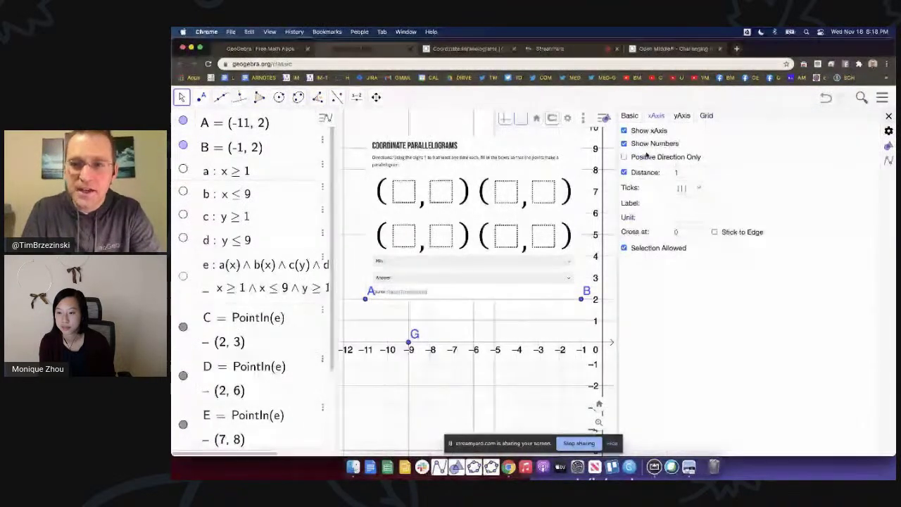
key(super+equal)
key(super+equal)
key(super+equal)
click(180, 273)
click(364, 155)
click(181, 275)
key(super+0)
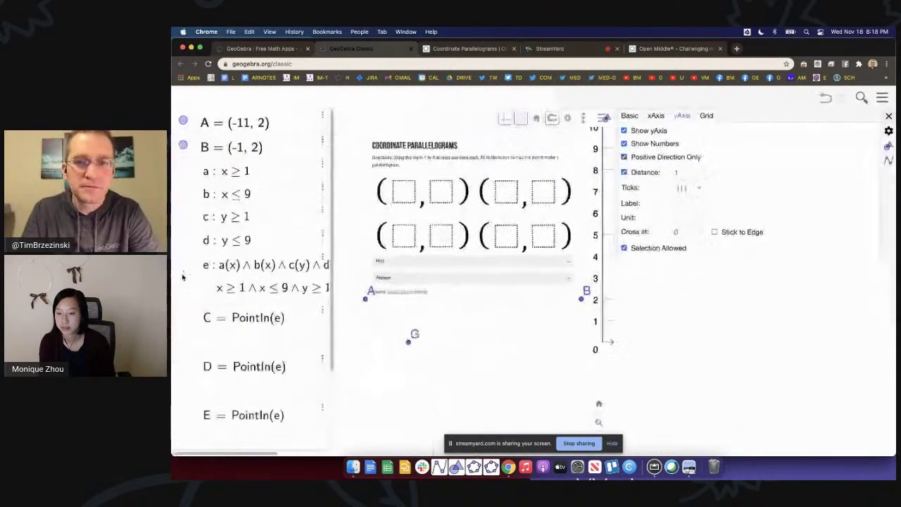
click(888, 117)
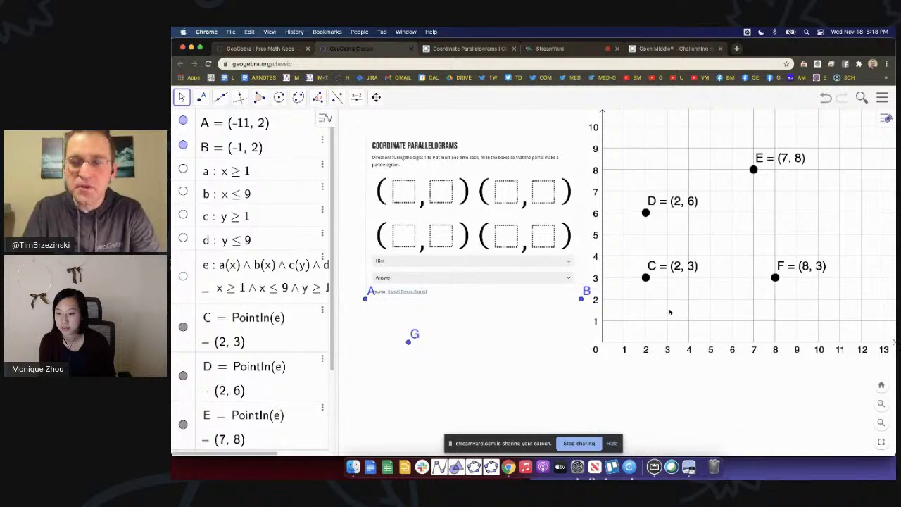
Step: Shift the graph to make room beyond the first quadrant points, and move C to (2, 2), E to (8, 7) and D to (3, 6)
drag(737, 315, 663, 331)
drag(564, 296, 565, 316)
drag(673, 187, 682, 224)
drag(564, 229, 587, 229)
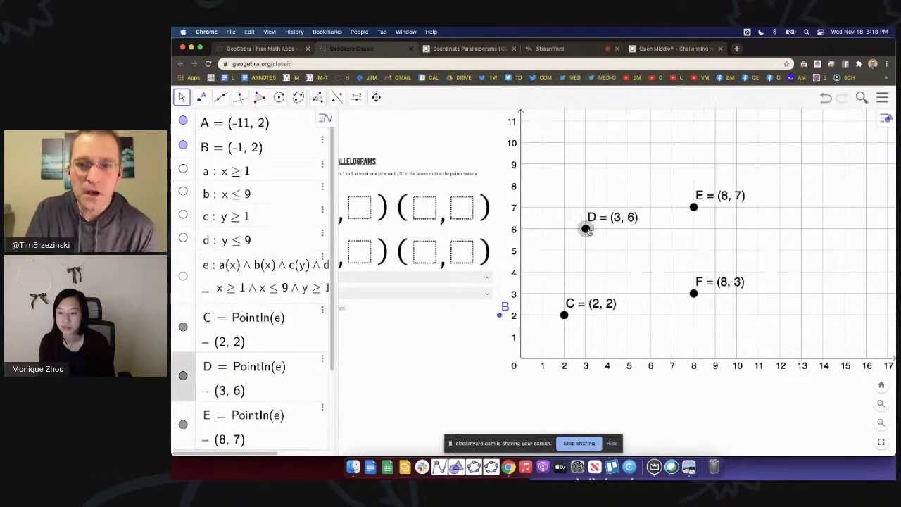
Step: Draw a closed polygon through points C, F, E and D with the Polygon tool
click(259, 97)
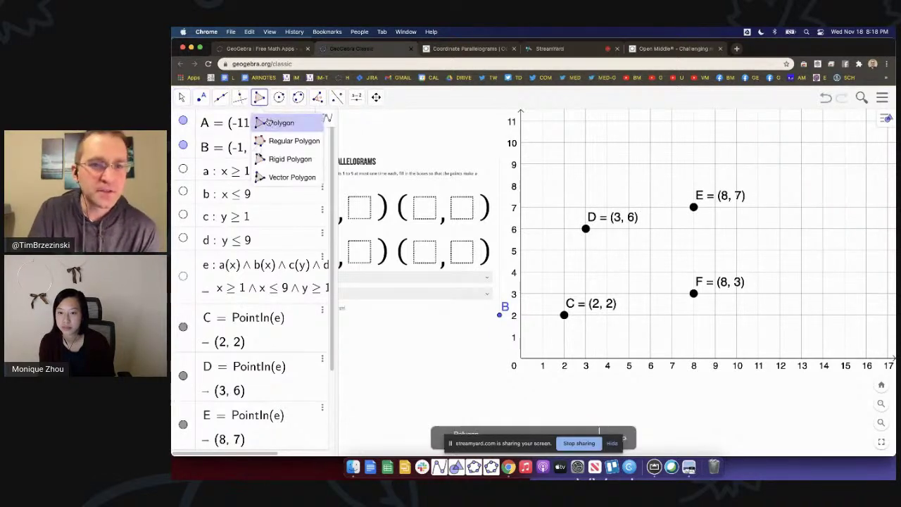
key(super+equal)
key(super+equal)
key(super+equal)
key(super+equal)
key(super+equal)
key(super+equal)
key(super+equal)
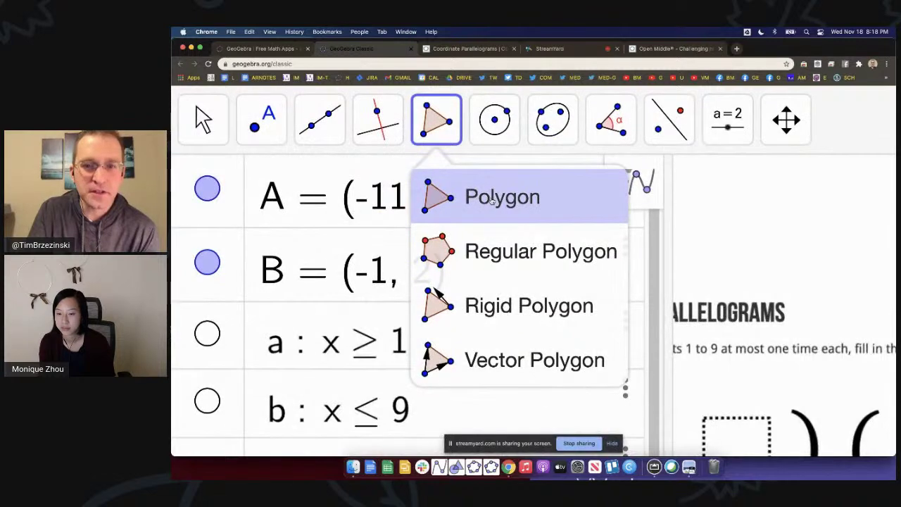
click(441, 133)
key(super+0)
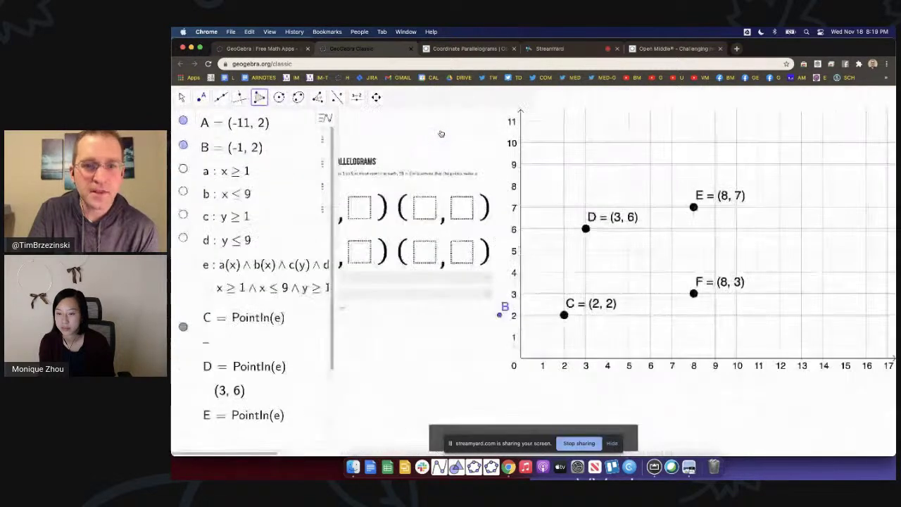
click(564, 315)
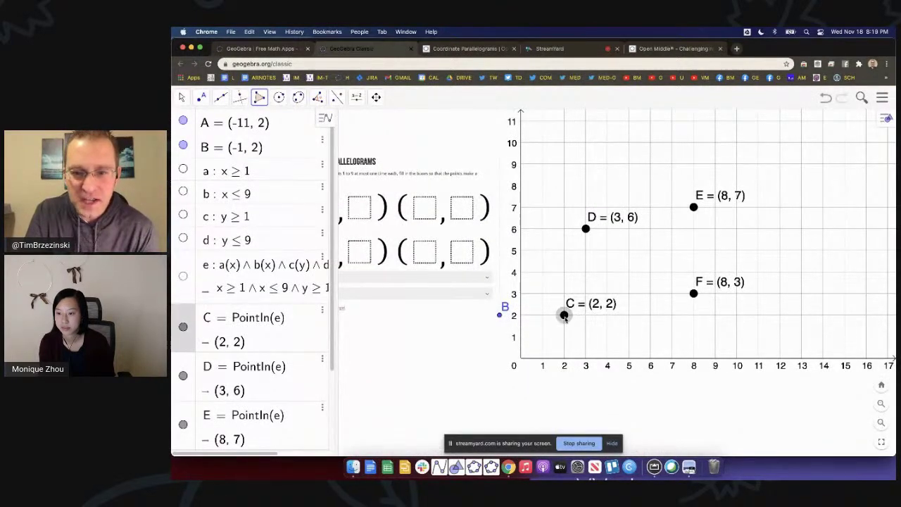
click(693, 295)
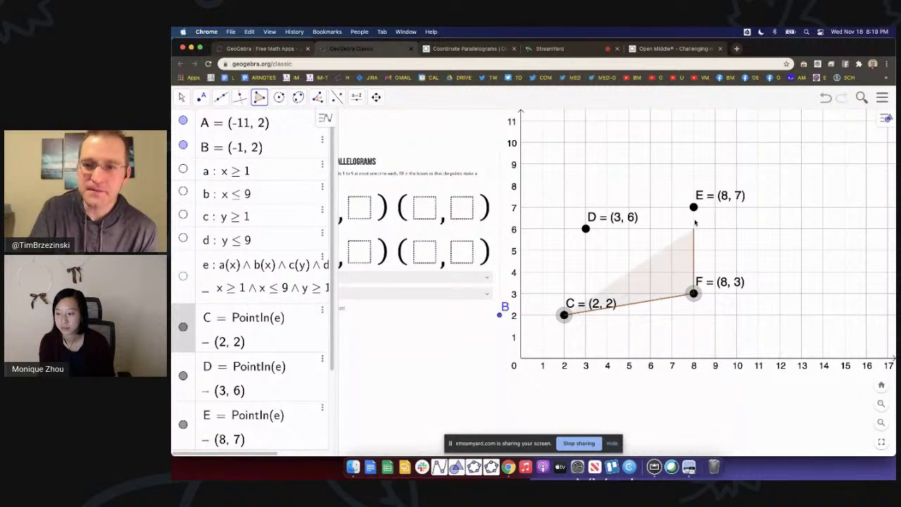
click(693, 207)
click(587, 229)
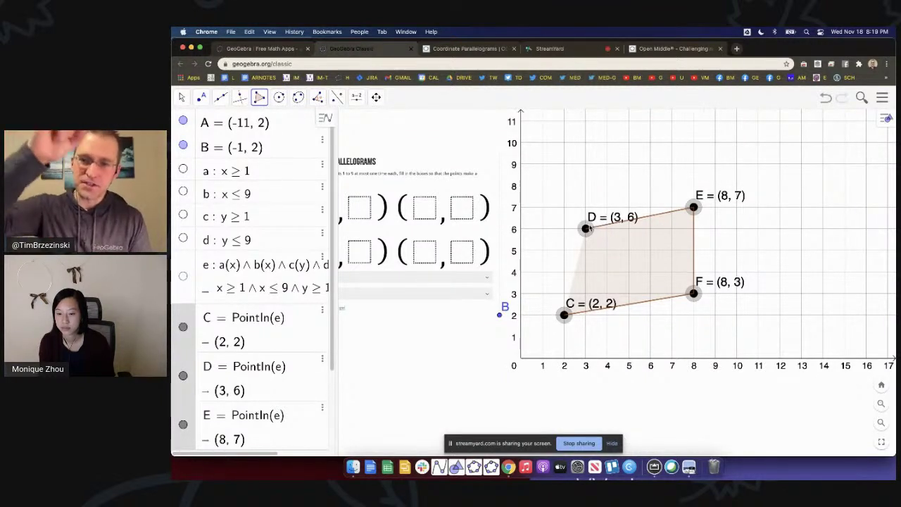
click(564, 315)
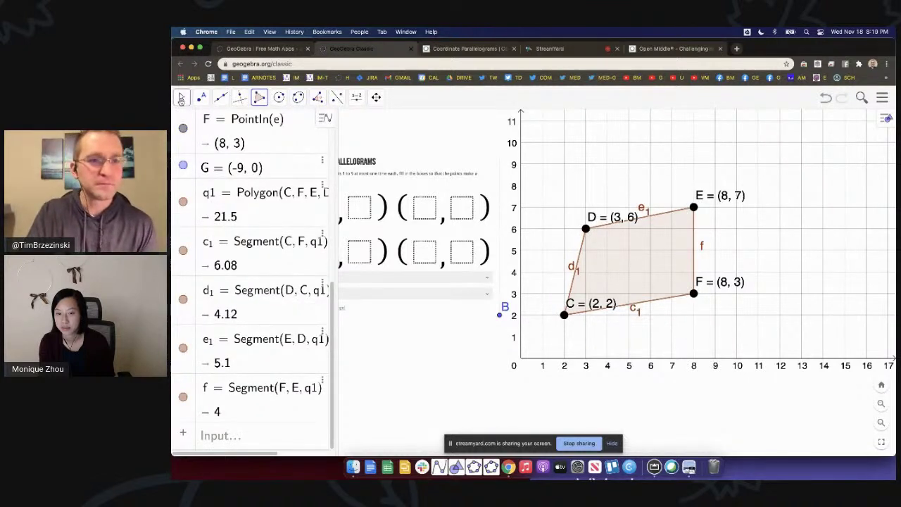
Step: Move the polygon's vertex D to (4, 6) to test how the shape responds
click(181, 98)
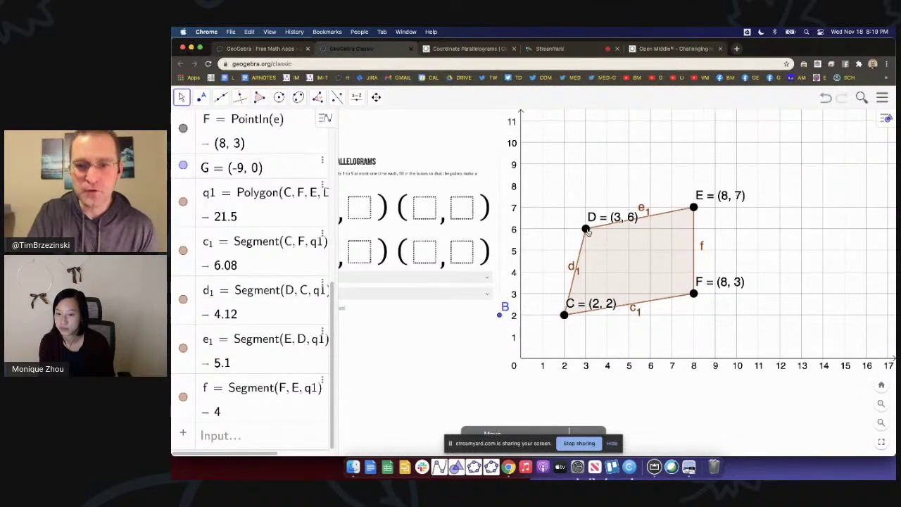
mouse_move(586, 228)
mouse_down()
mouse_move(582, 254)
mouse_move(560, 233)
mouse_move(597, 237)
mouse_up()
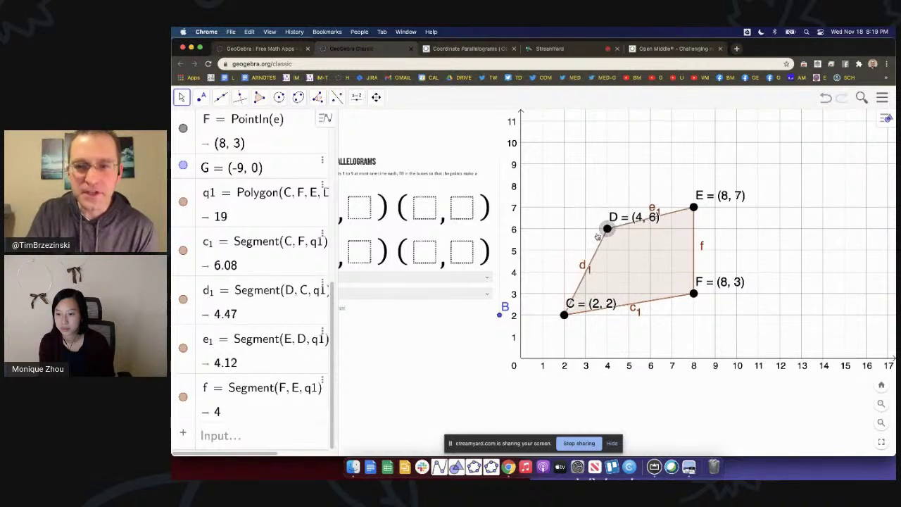
Step: Set the line thickness of polygon q1 to 0 in its style settings and close the settings
right_click(644, 259)
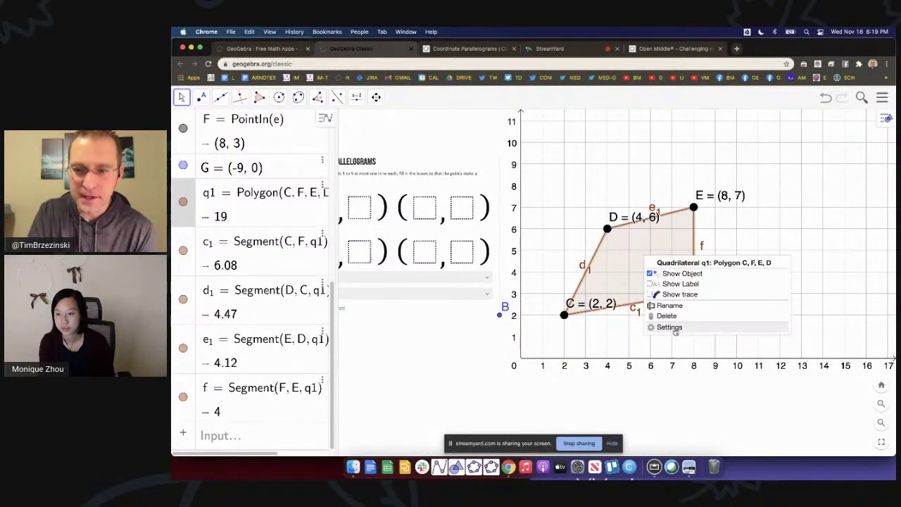
click(669, 328)
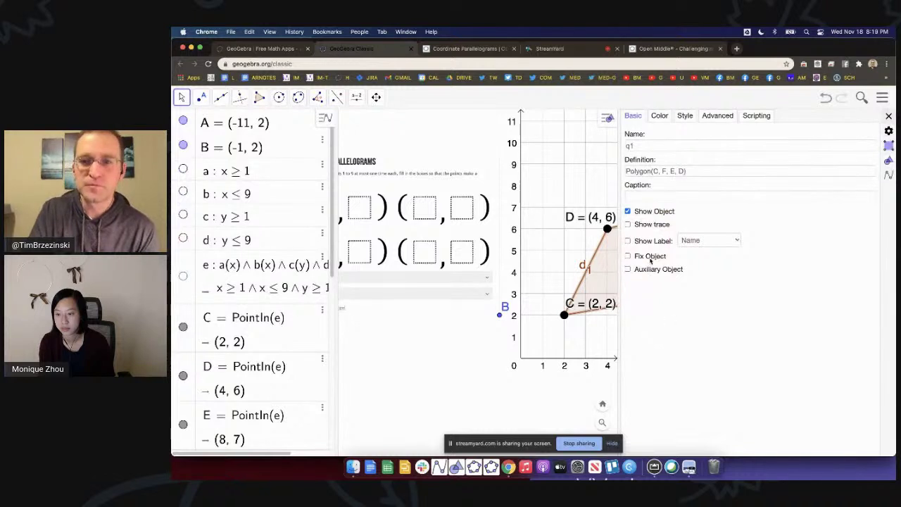
click(686, 116)
drag(651, 143, 617, 145)
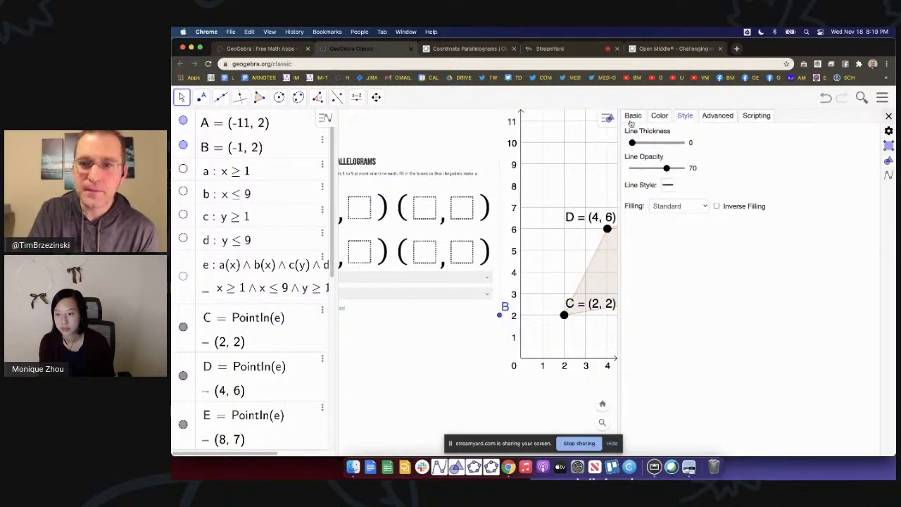
click(632, 118)
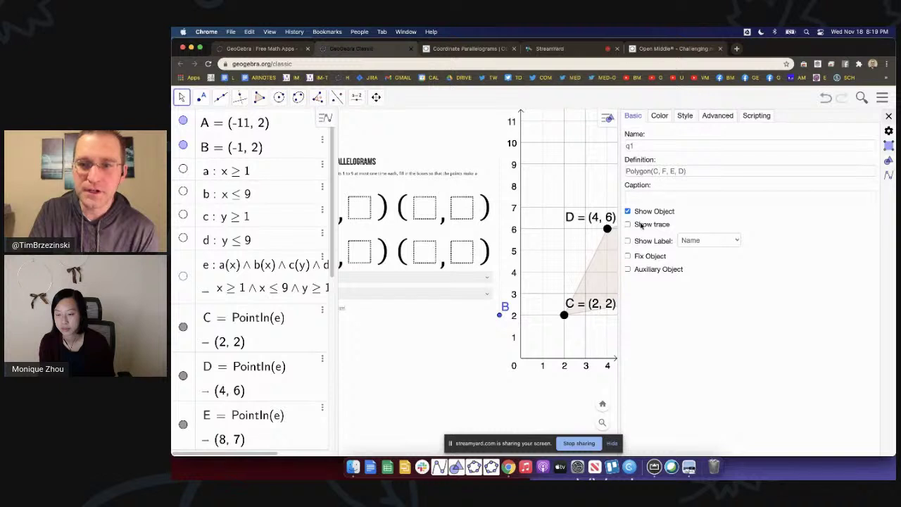
click(888, 117)
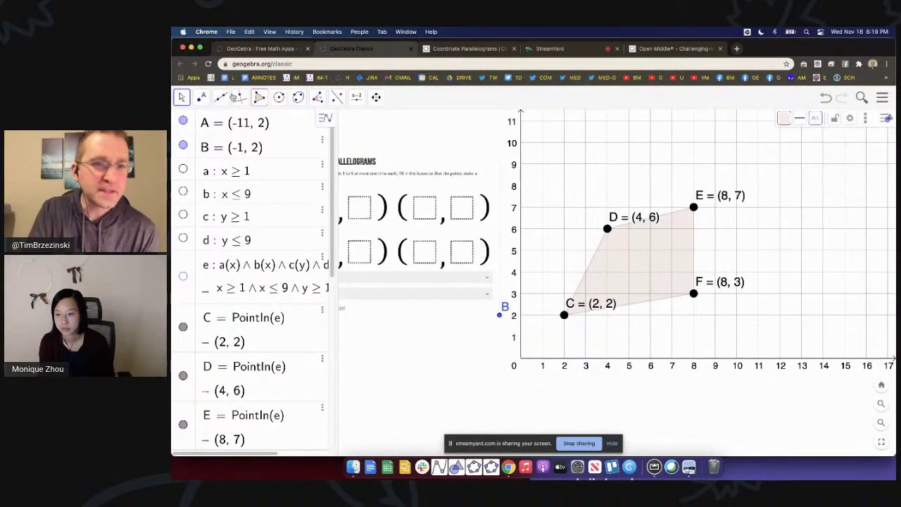
Step: Draw a segment from point D to point C with the Segment tool
click(220, 97)
click(235, 141)
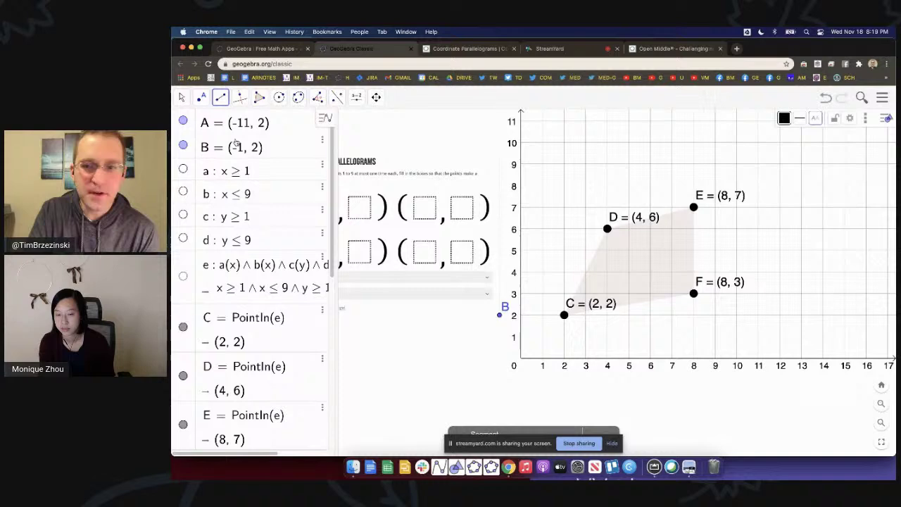
click(607, 228)
click(564, 314)
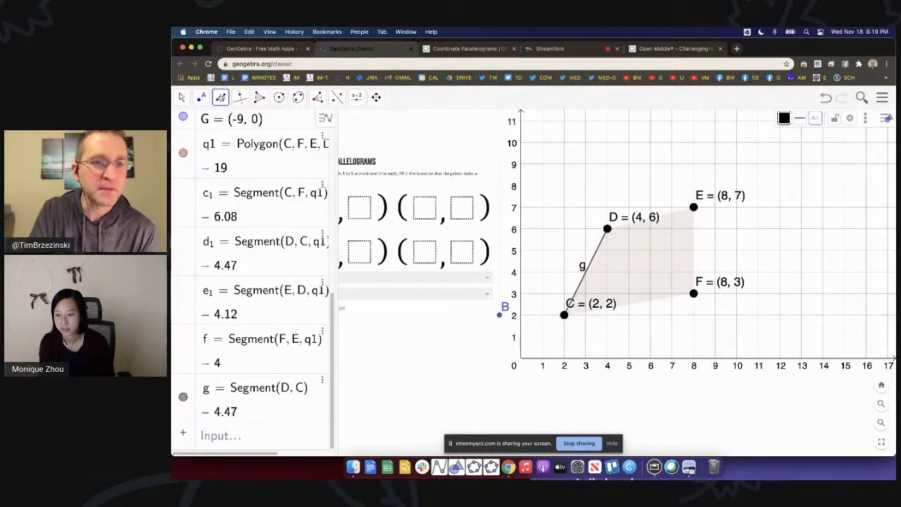
key(super+equal)
key(super+equal)
key(super+equal)
key(super+equal)
key(super+equal)
key(super+equal)
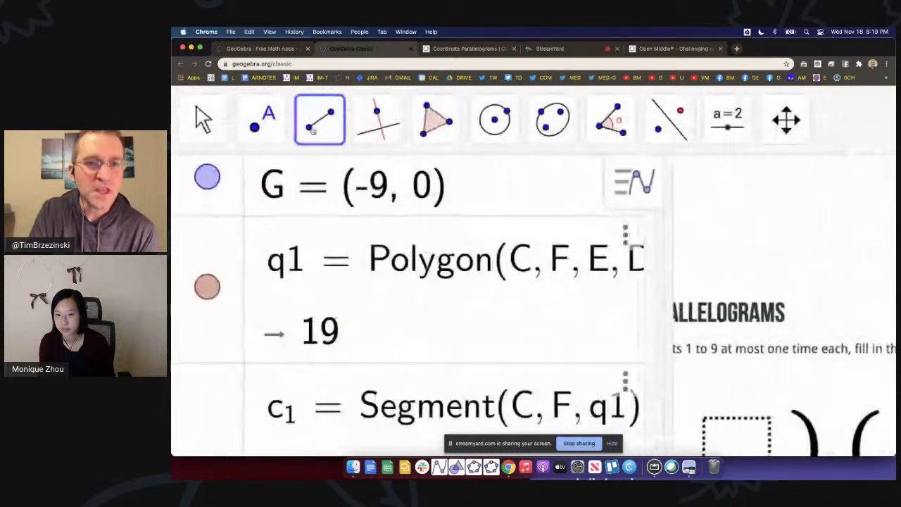
key(super+0)
Step: Set segment DC's line thickness to 8 and its label to Hidden
click(800, 118)
drag(819, 150, 830, 149)
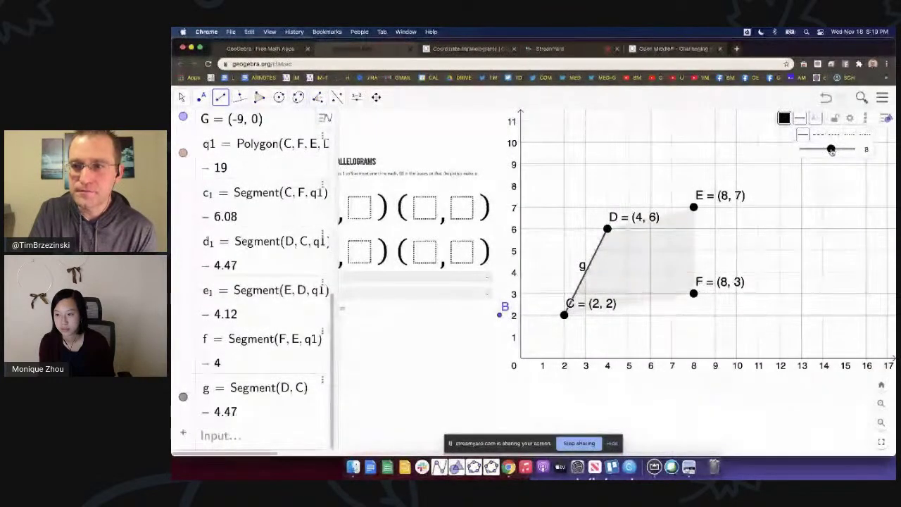
click(815, 118)
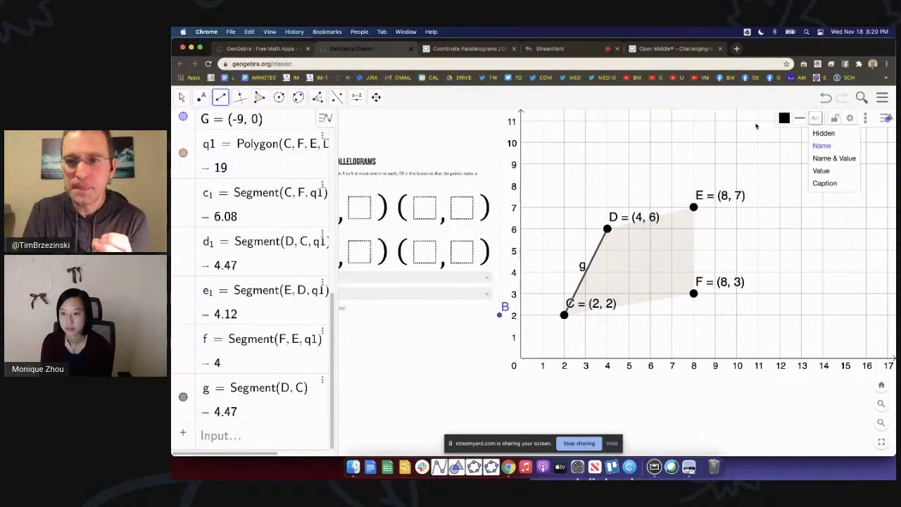
click(823, 133)
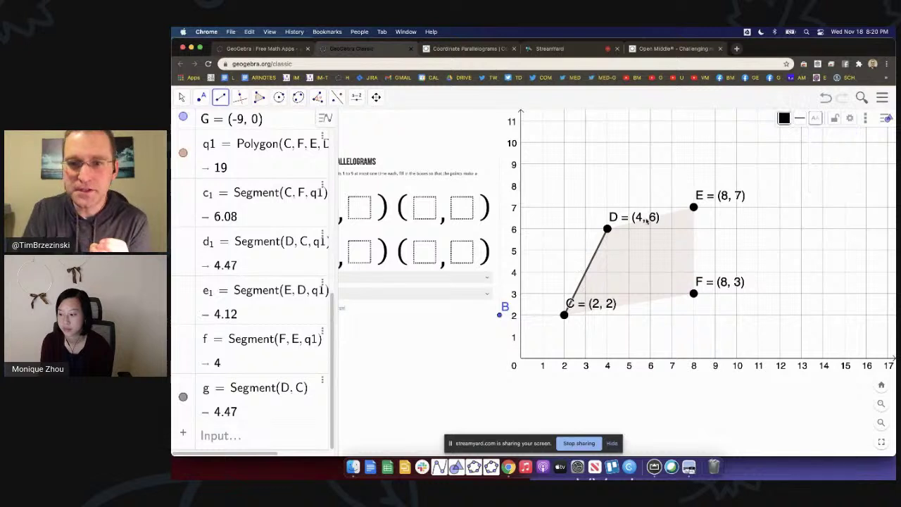
Step: Draw segments from D to E, E to F and F to C to outline the rest of the quadrilateral
click(610, 229)
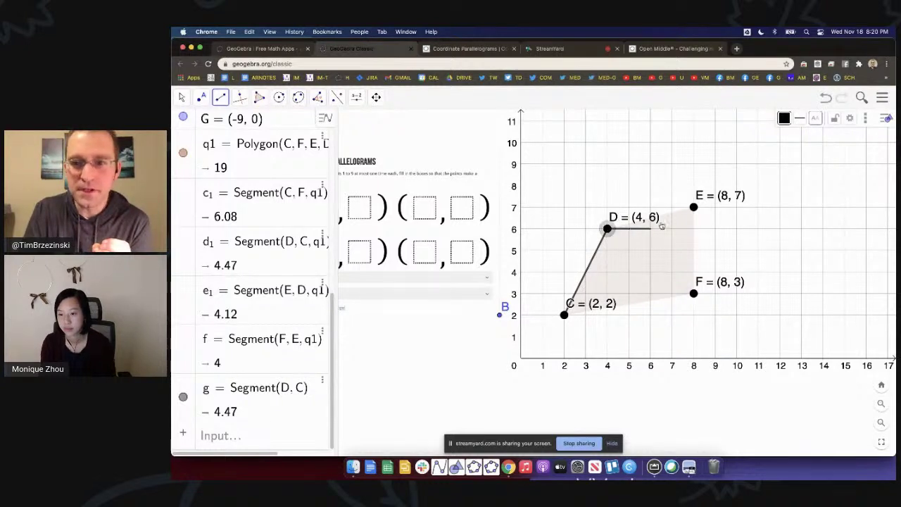
click(693, 207)
click(693, 207)
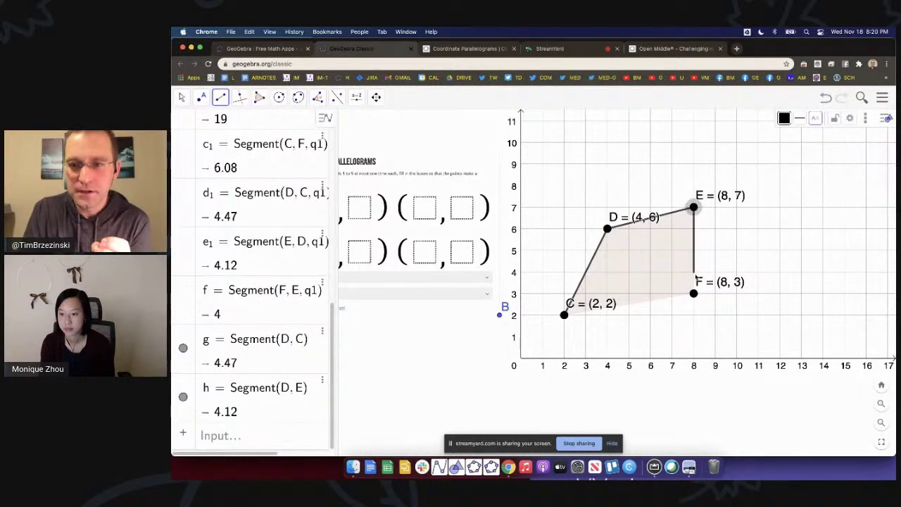
click(693, 294)
click(693, 294)
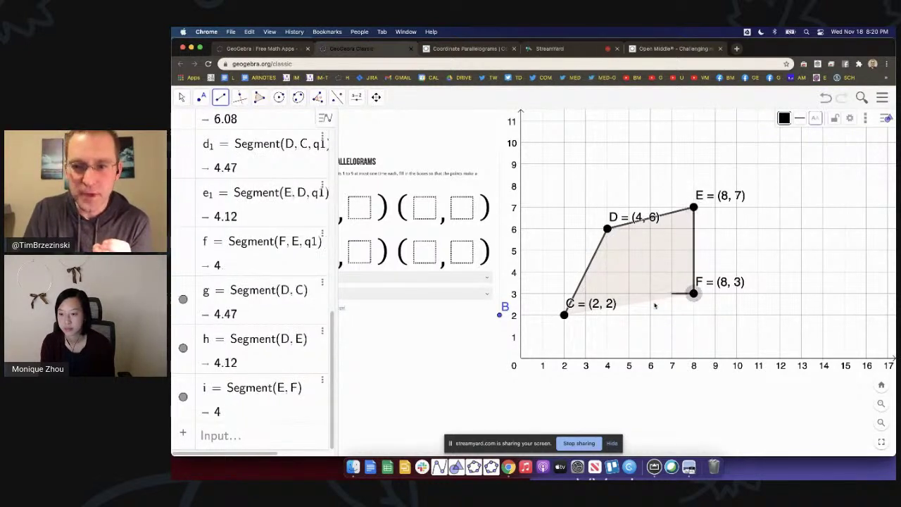
click(563, 315)
click(181, 98)
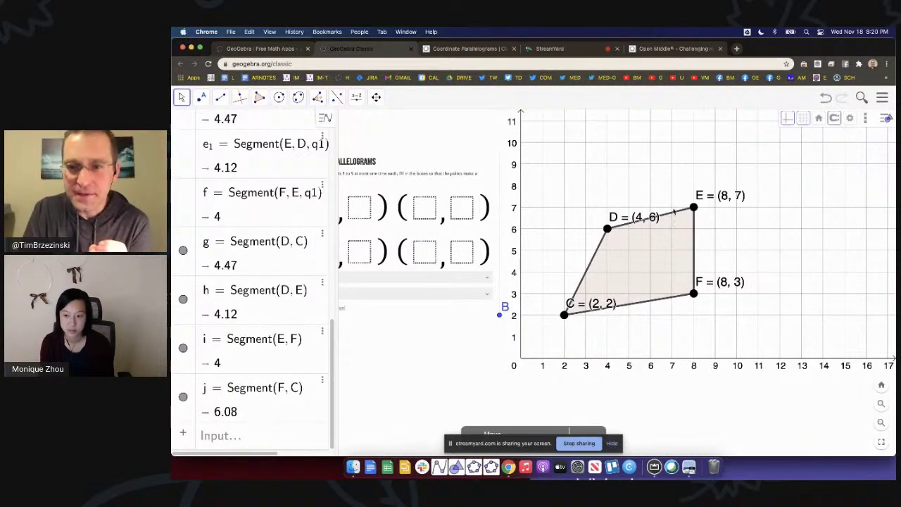
Step: Check the line thickness of segments DE and DC
click(674, 213)
click(801, 120)
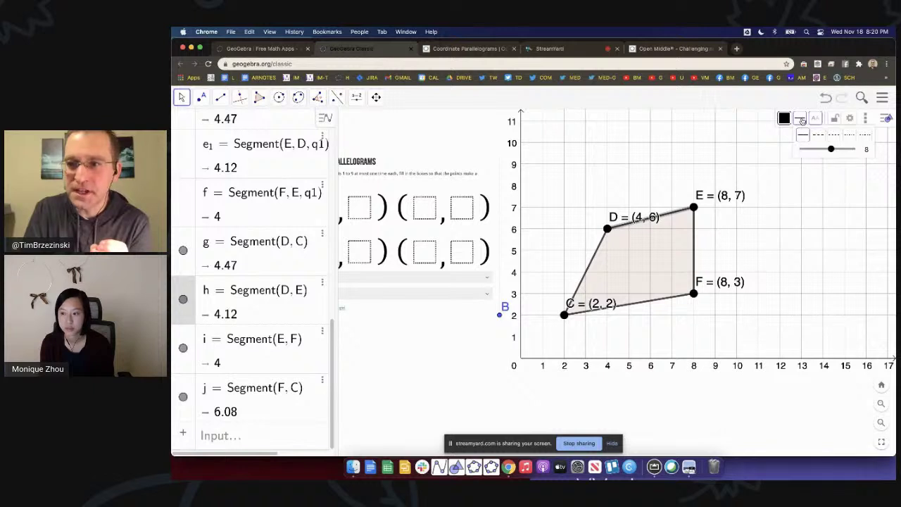
click(588, 274)
click(801, 119)
click(744, 247)
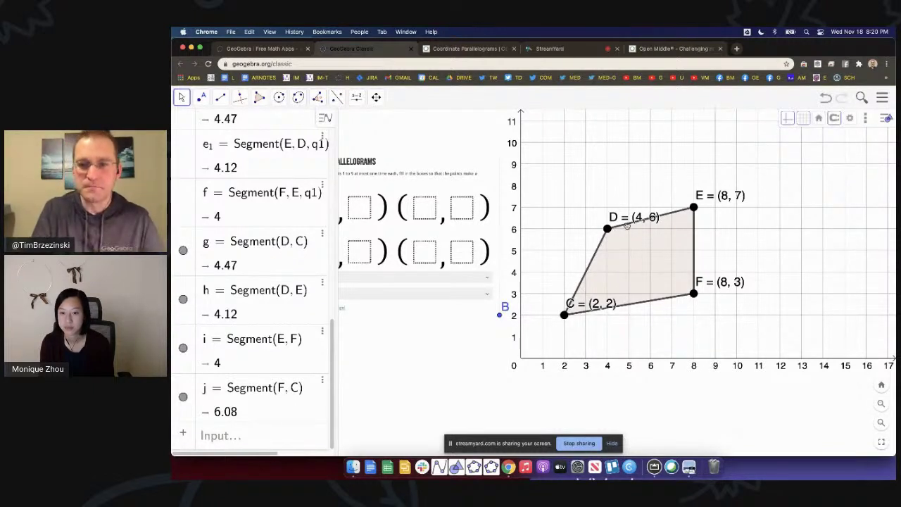
Step: Move point D's label clear of the upper edge and fill the polygon light purple with opacity 25
drag(649, 216, 632, 207)
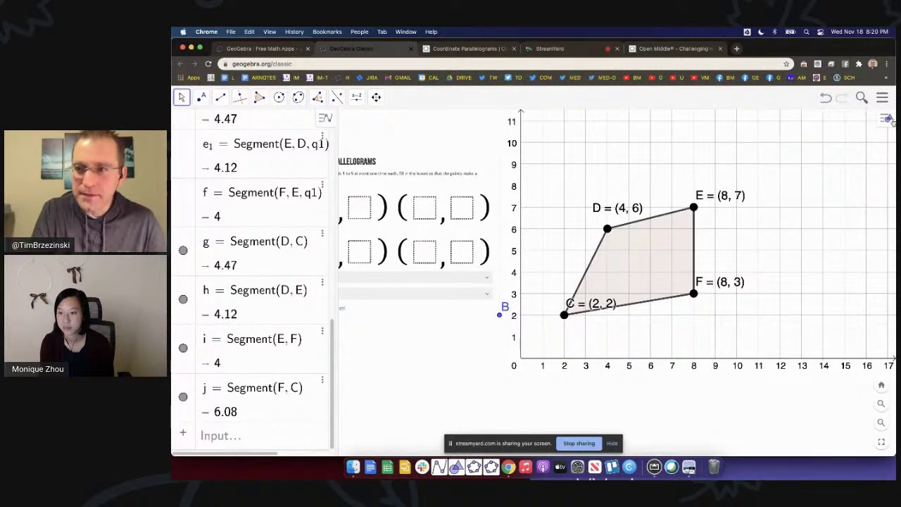
click(788, 122)
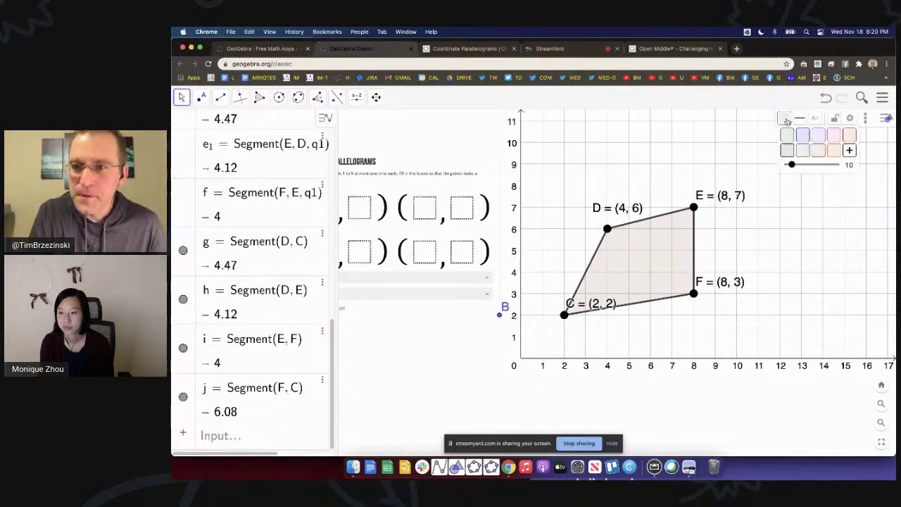
drag(791, 164, 800, 164)
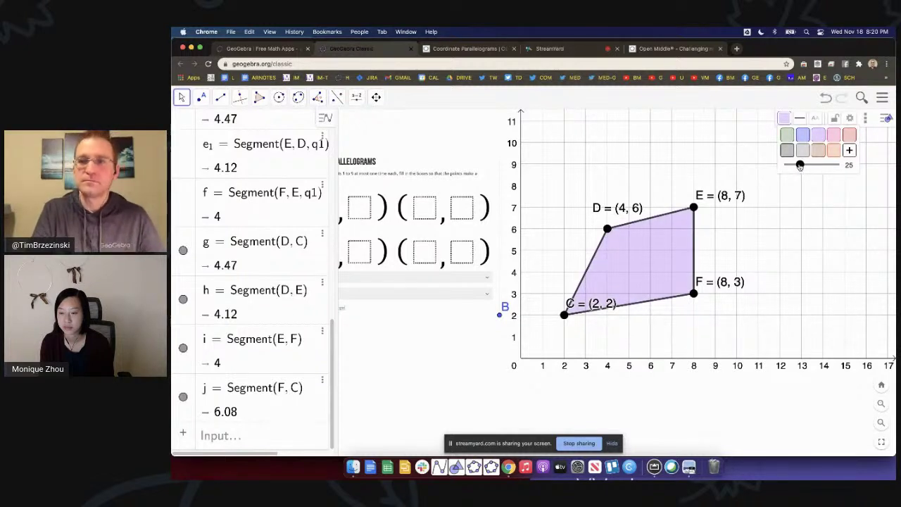
click(797, 246)
Step: Move the quadrilateral's vertices D to (2, 6), C to (1, 1) and F to (8, 1)
drag(610, 232, 564, 232)
drag(564, 315, 529, 340)
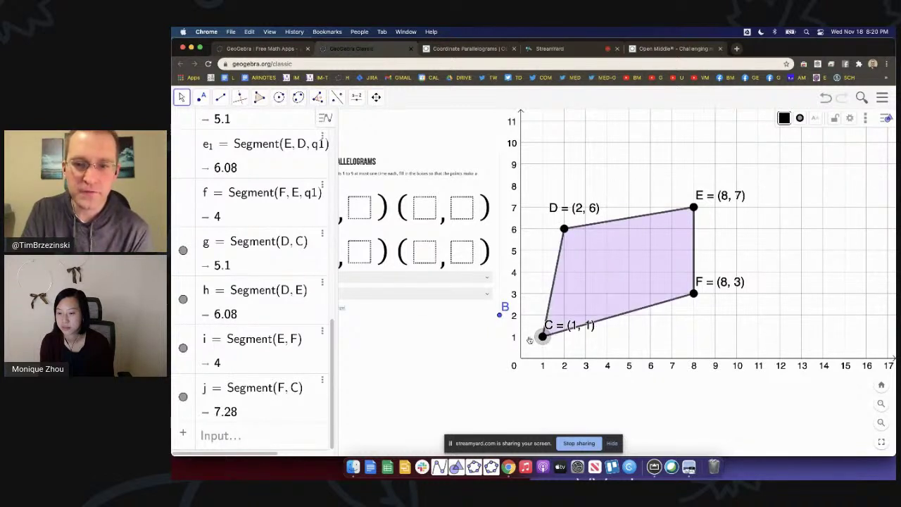
drag(697, 299, 693, 337)
Step: Move the problem image so its corner A is at (-6, 0), and resize it by moving corner B to (-2, 1)
drag(464, 259, 610, 263)
drag(496, 173, 452, 200)
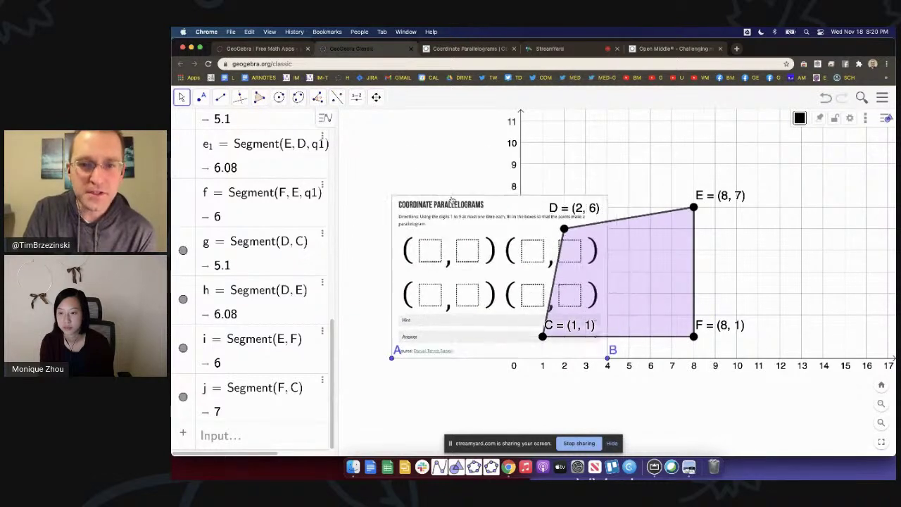
drag(607, 358, 720, 354)
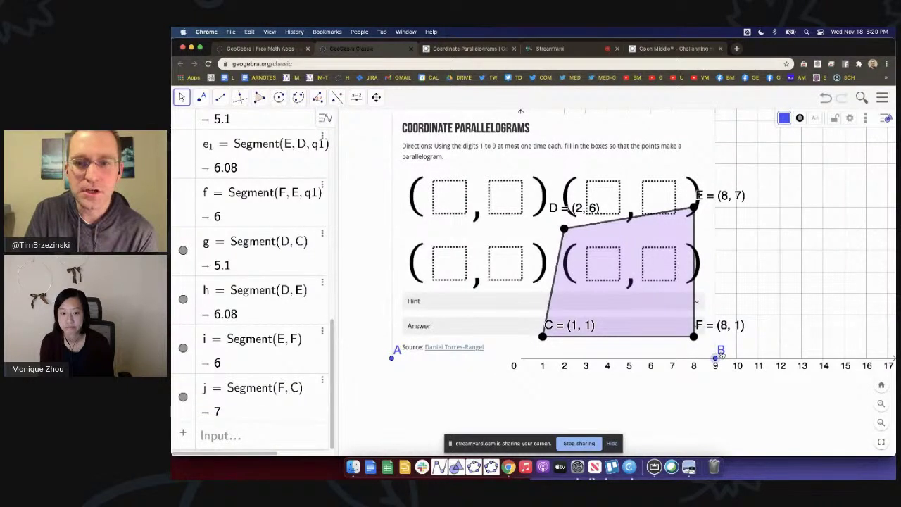
drag(721, 354, 487, 349)
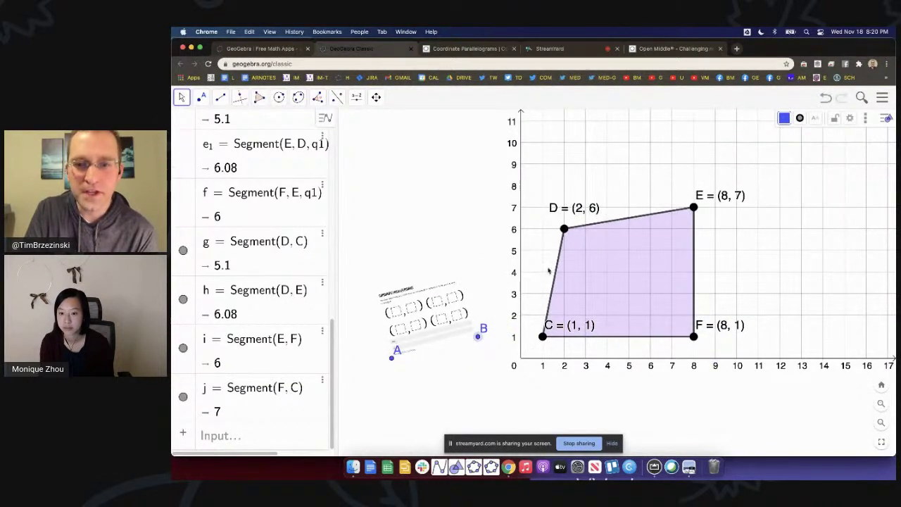
Step: Shape the quadrilateral into a parallelogram by moving D to (3, 4), E to (8, 4) and F to (6, 1)
drag(564, 229, 563, 271)
drag(698, 205, 694, 276)
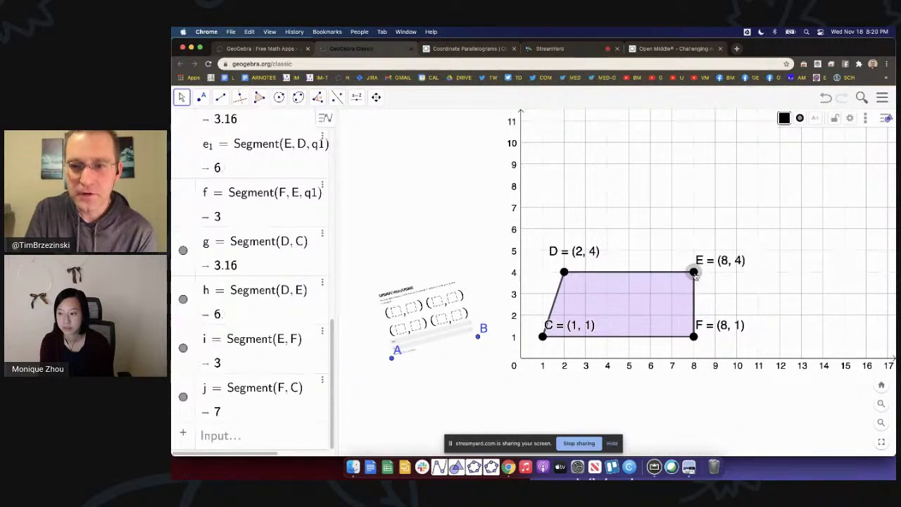
drag(563, 271, 542, 273)
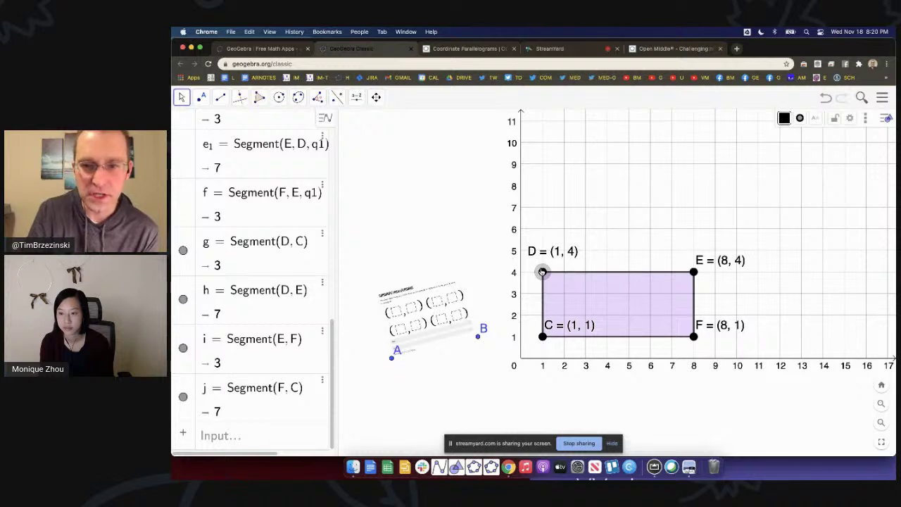
drag(542, 272, 590, 271)
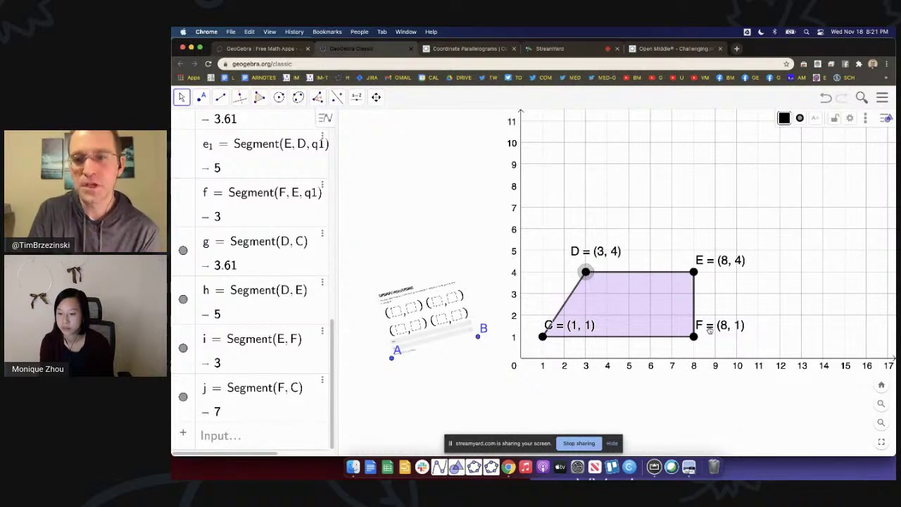
drag(694, 338, 652, 338)
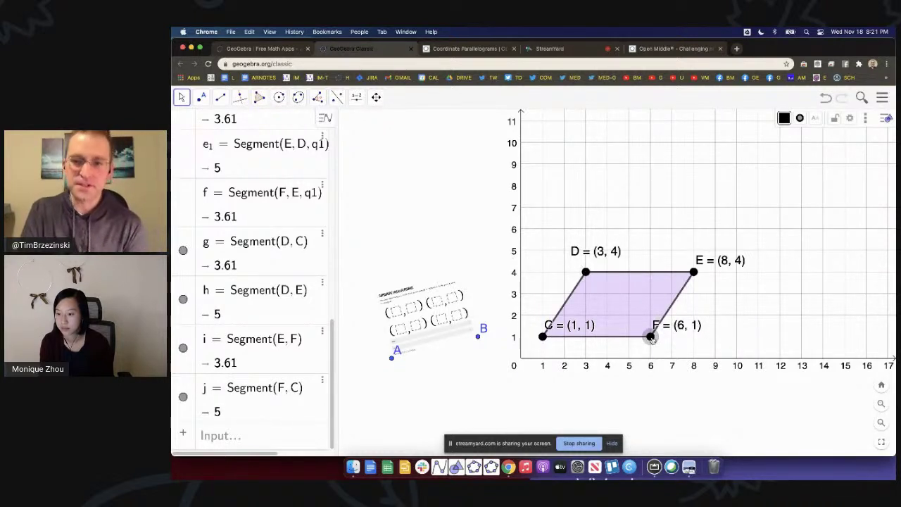
Step: Reposition the labels of F, C and D beside their points so they clear the parallelogram's edges
drag(680, 325, 694, 337)
drag(584, 327, 577, 351)
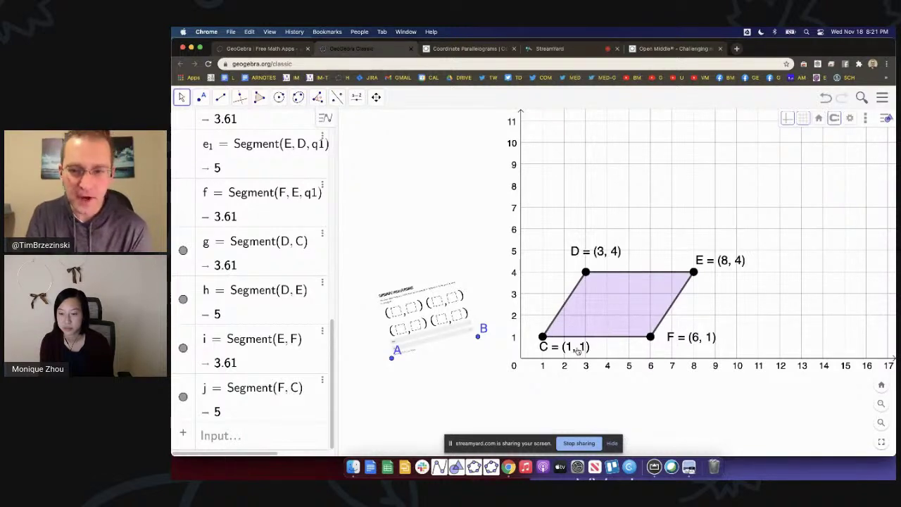
drag(599, 253, 594, 262)
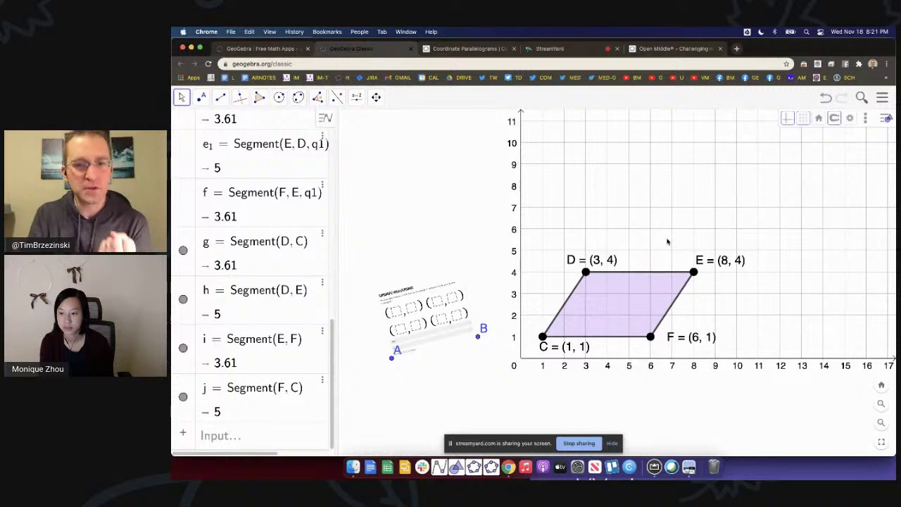
Step: Delete the problem image together with its corner points A and B
drag(452, 319, 452, 251)
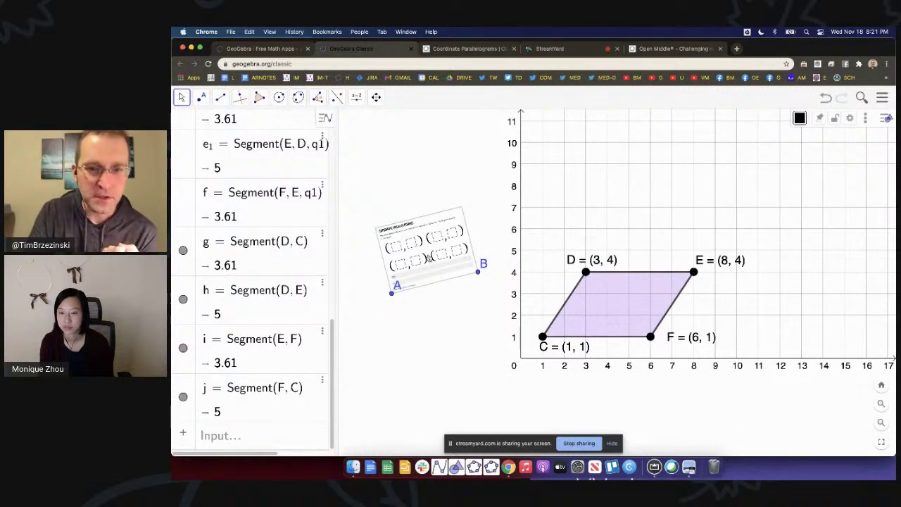
key(Delete)
click(477, 269)
key(Delete)
key(Delete)
Step: Shift the graph toward the algebra view and move the quadrilateral's vertex D to (2, 6)
drag(441, 298, 382, 250)
drag(525, 227, 502, 184)
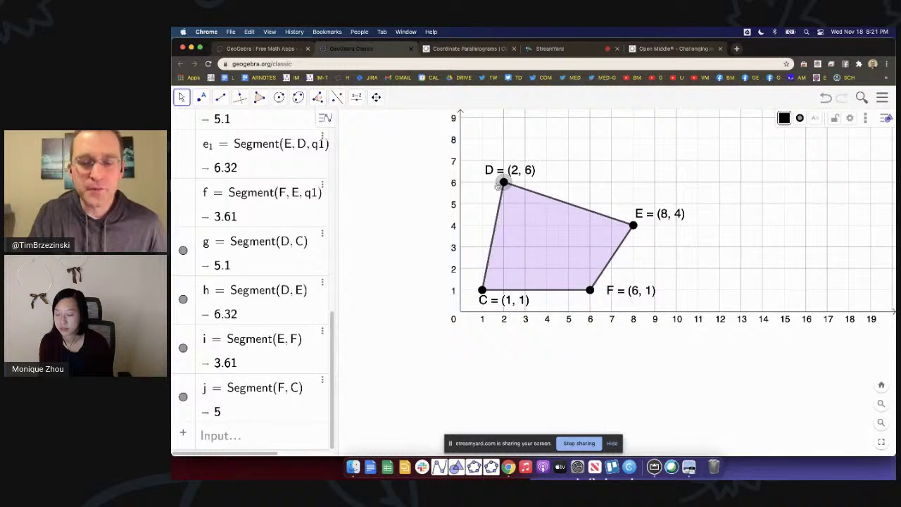
mouse_move(633, 225)
mouse_down()
mouse_move(633, 181)
mouse_move(612, 181)
mouse_move(611, 204)
mouse_move(626, 229)
mouse_up()
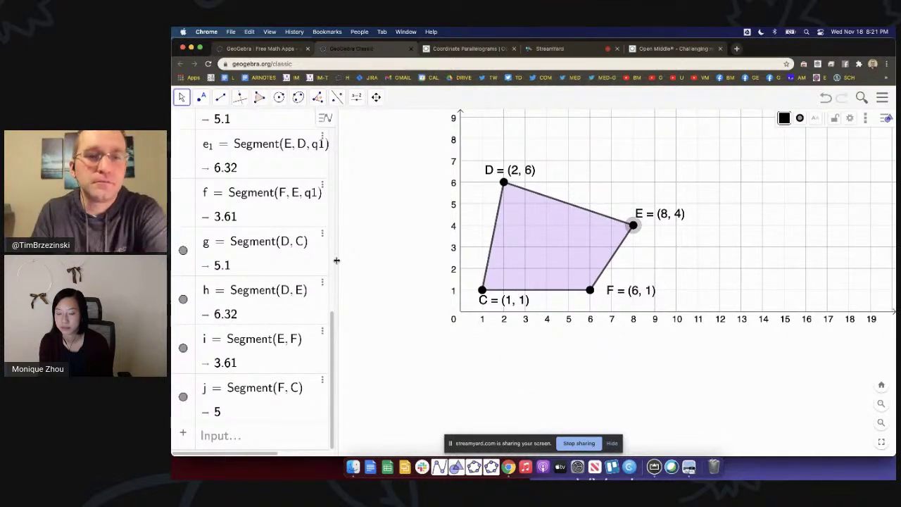
Step: Widen the algebra view and start a list with the coordinates of point C, {x(C), y(C)}
drag(337, 260, 404, 267)
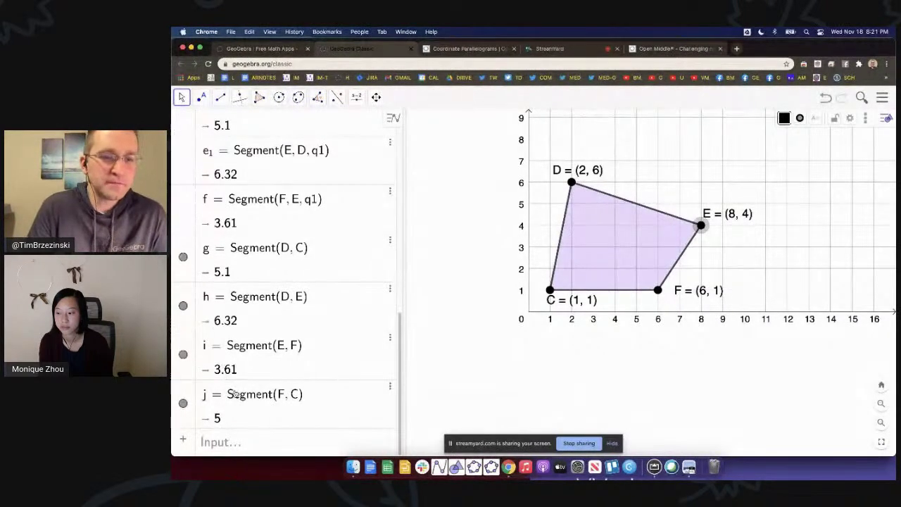
click(226, 441)
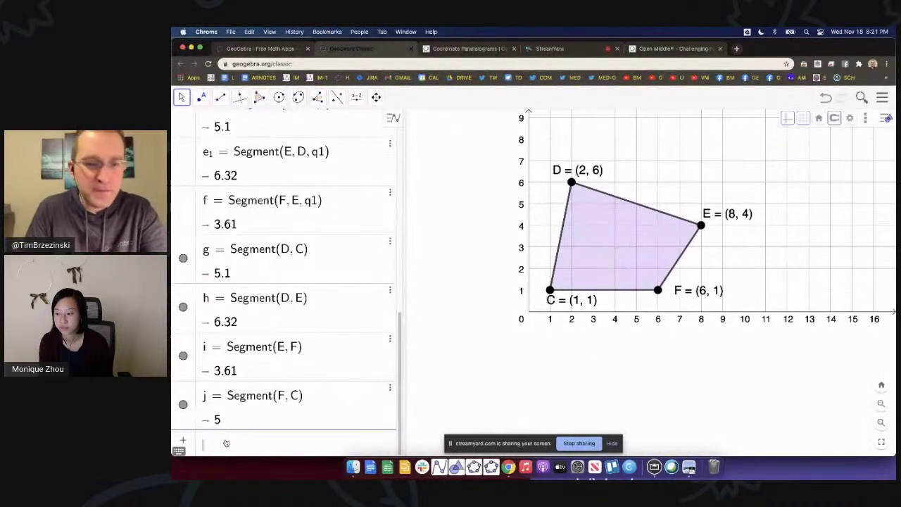
text({)
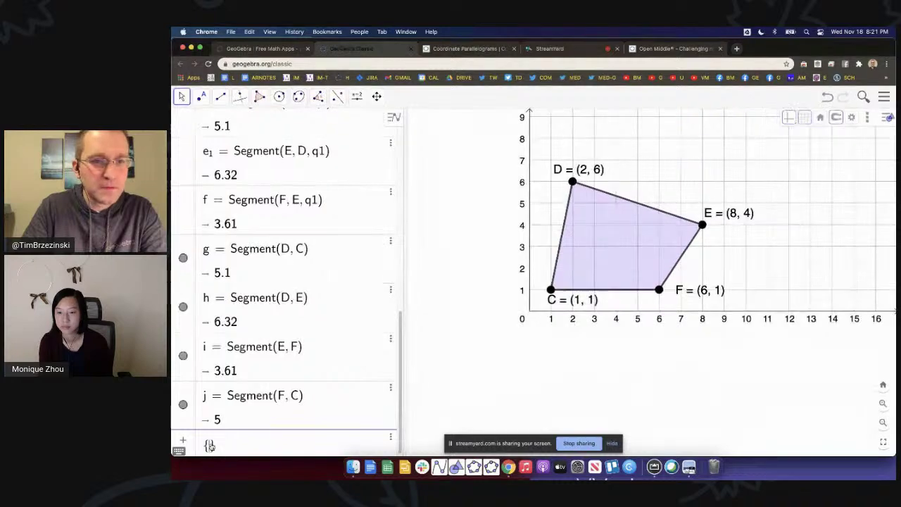
scroll(209, 445, up, 5)
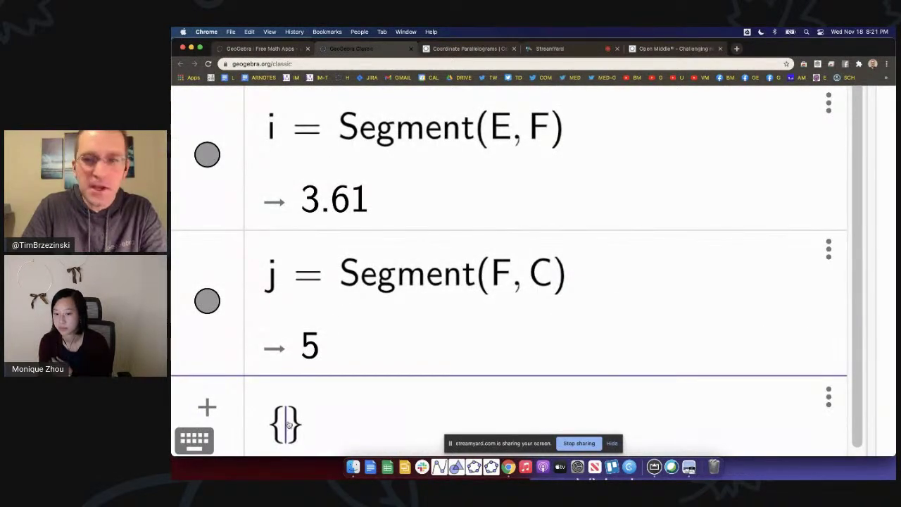
scroll(287, 425, down, 5)
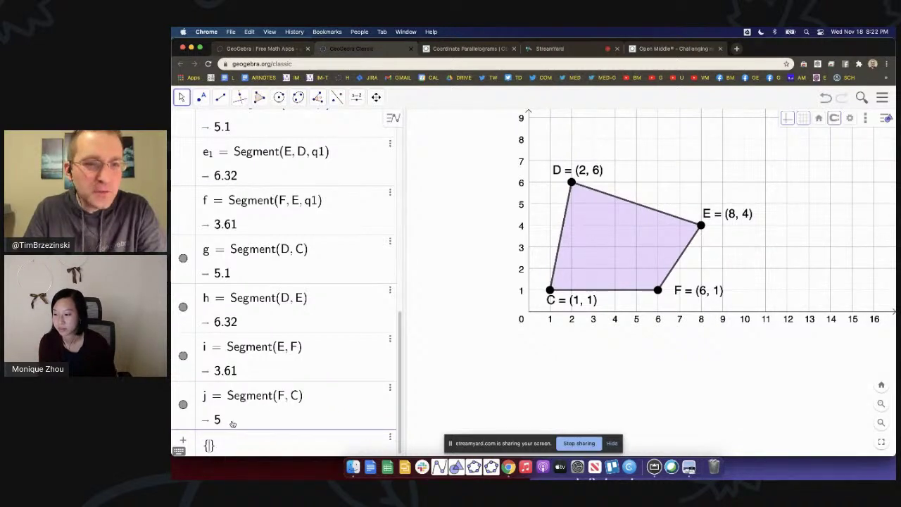
scroll(265, 365, up, 5)
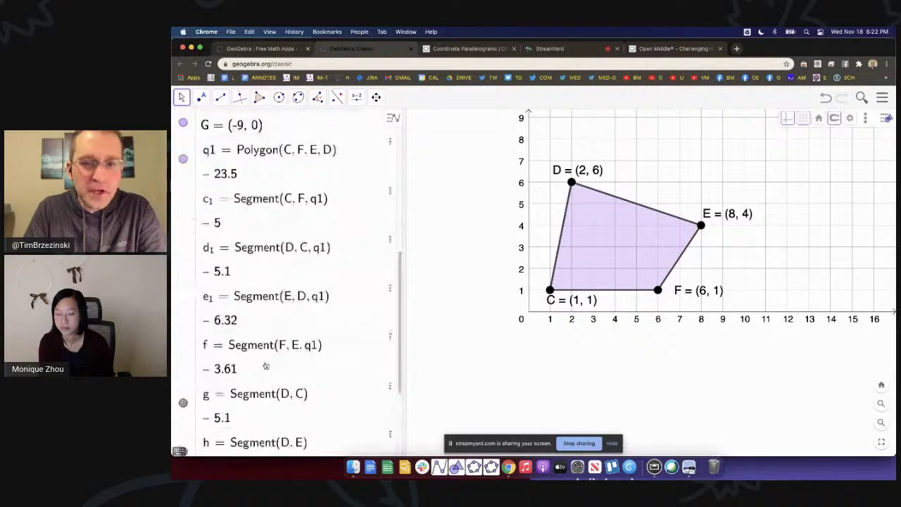
scroll(265, 365, up, 1)
scroll(265, 365, down, 4)
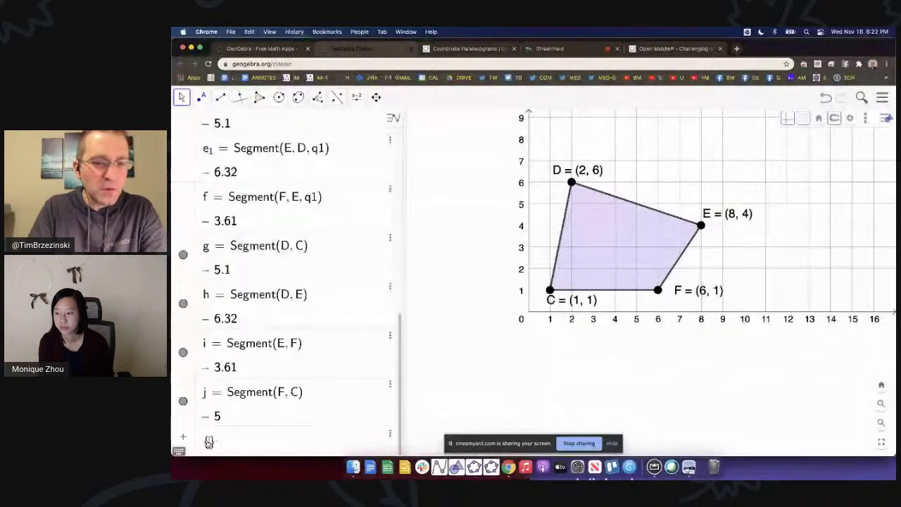
scroll(206, 442, up, 5)
click(288, 415)
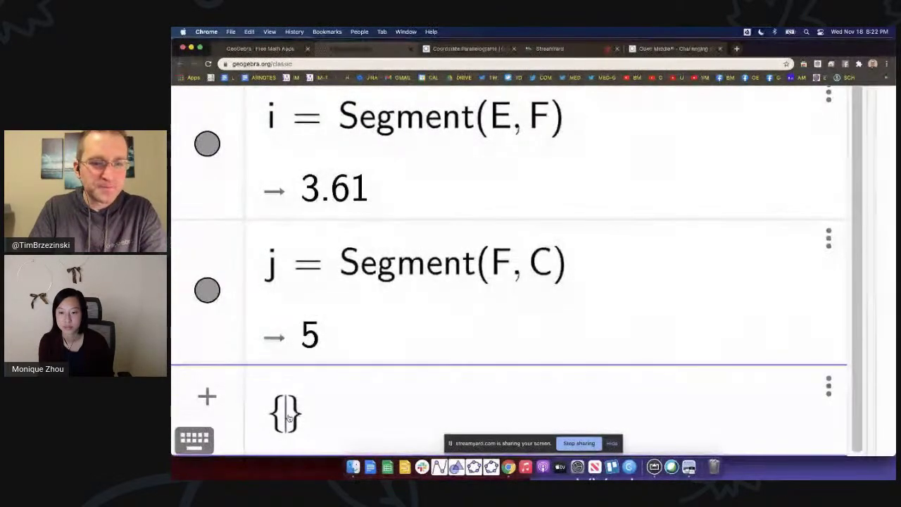
text(x(C), y)
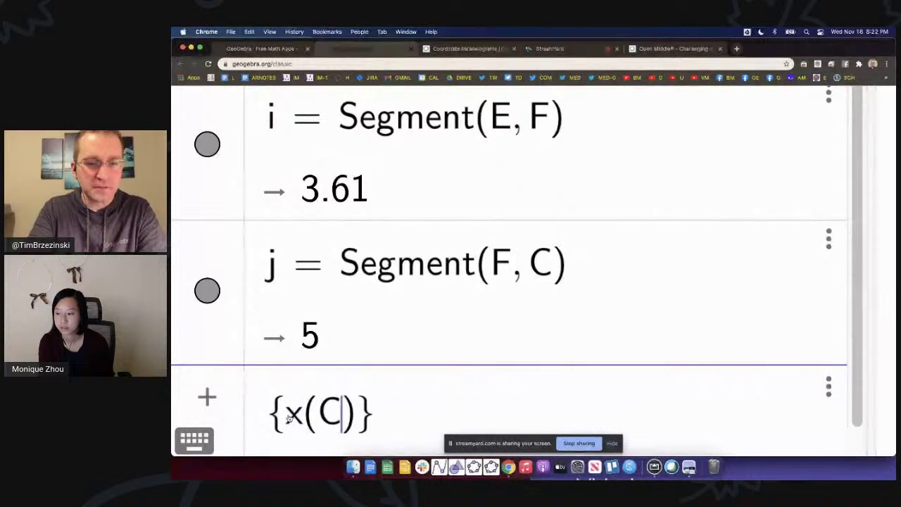
text((C))
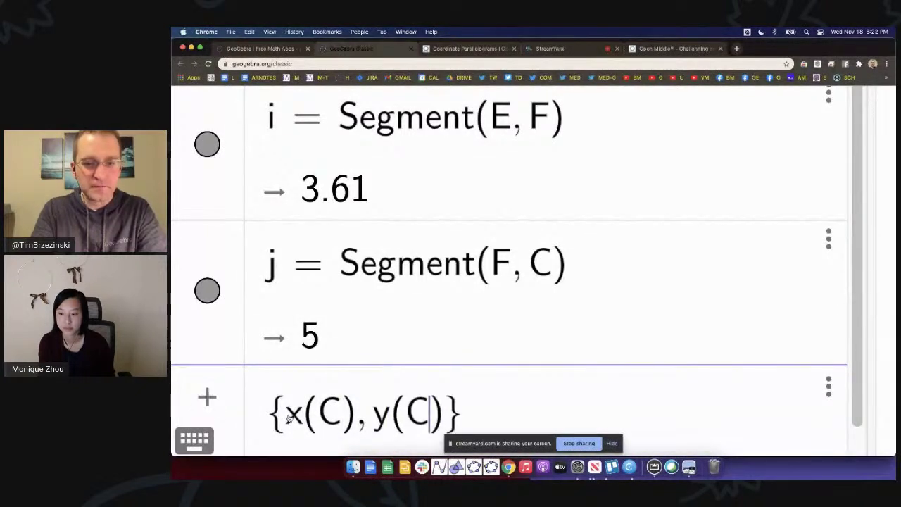
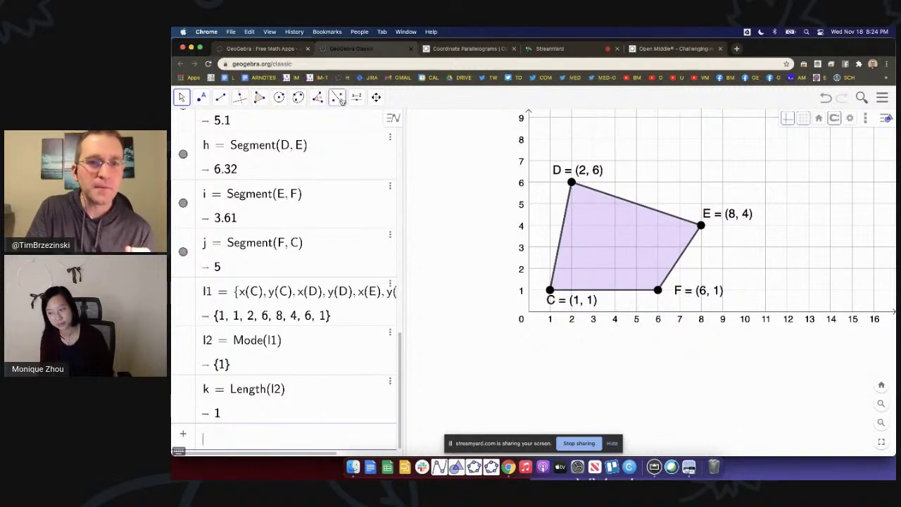
Step: Insert a text in the graph above the quadrilateral reading "k = number of elements in mode(l1)"
click(337, 97)
click(368, 140)
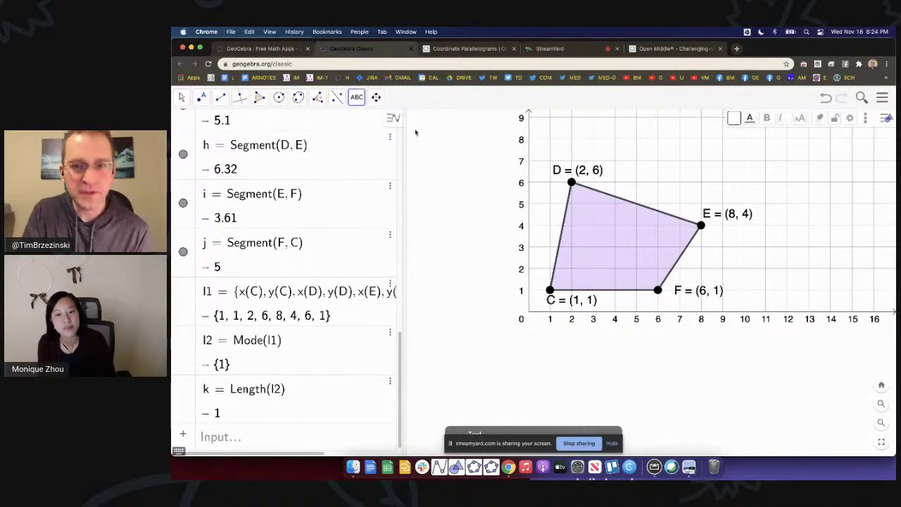
click(467, 147)
text(k)
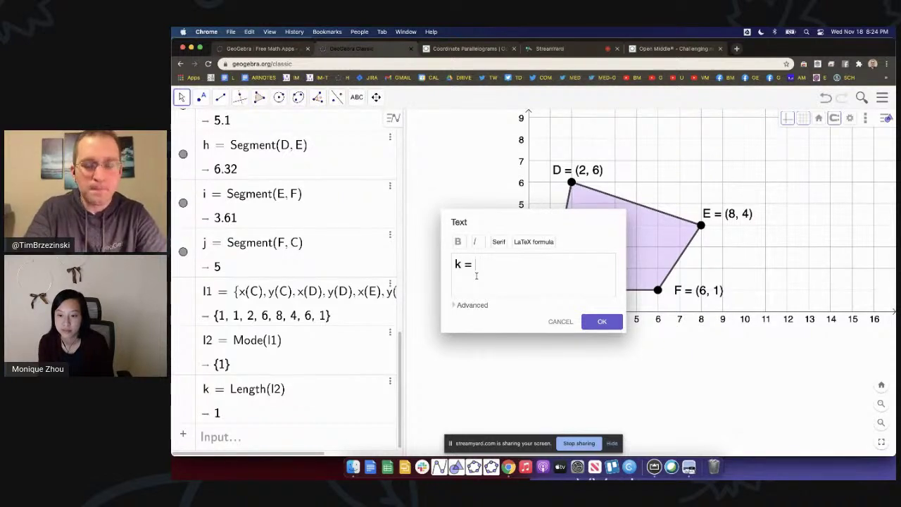
text( = num)
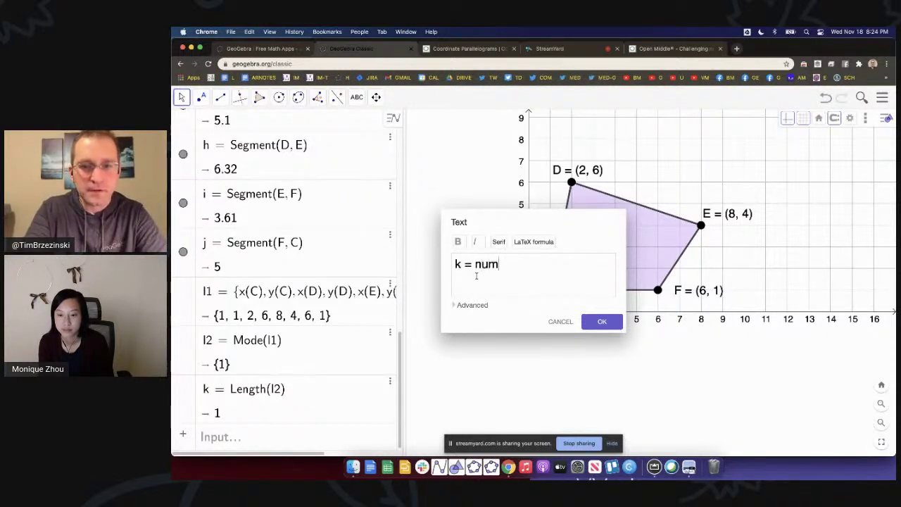
text(ber of elemn)
key(BackSpace)
key(BackSpace)
key(BackSpace)
key(BackSpace)
text(mod)
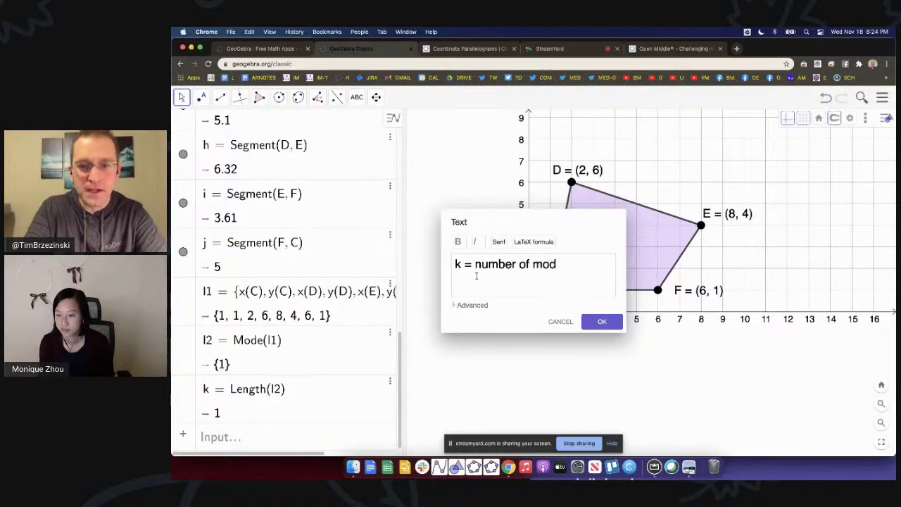
key(BackSpace)
key(BackSpace)
key(BackSpace)
key(BackSpace)
text(elements i)
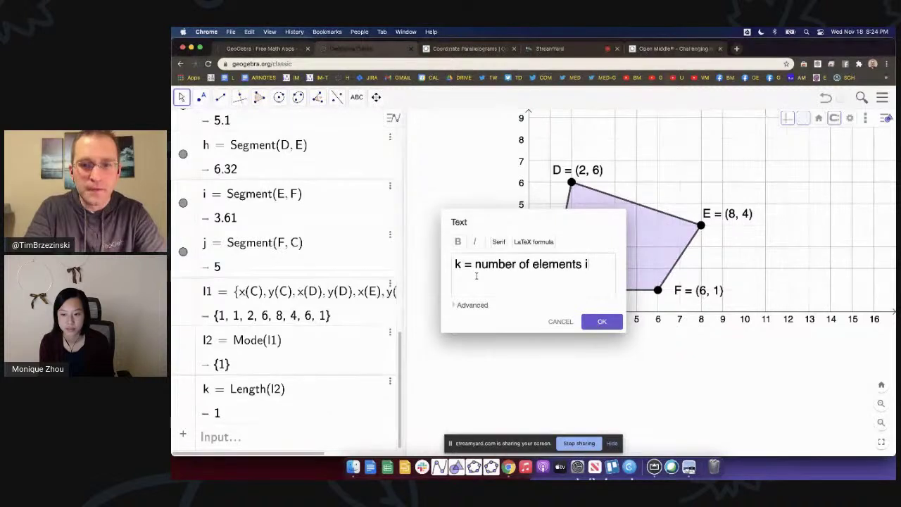
text(n mode(l1)
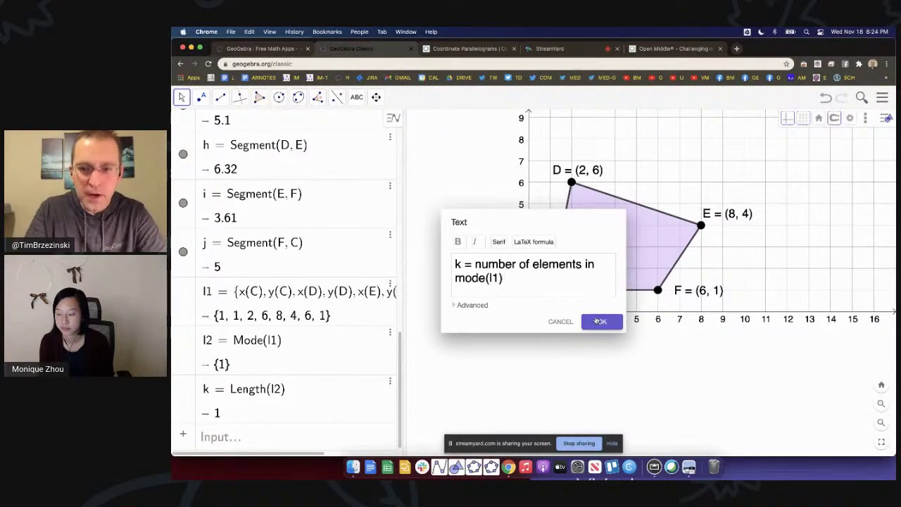
click(594, 320)
Step: Move the explanatory text up near the y = 9 gridline and widen the algebra view to fit the full definition of l1
click(181, 97)
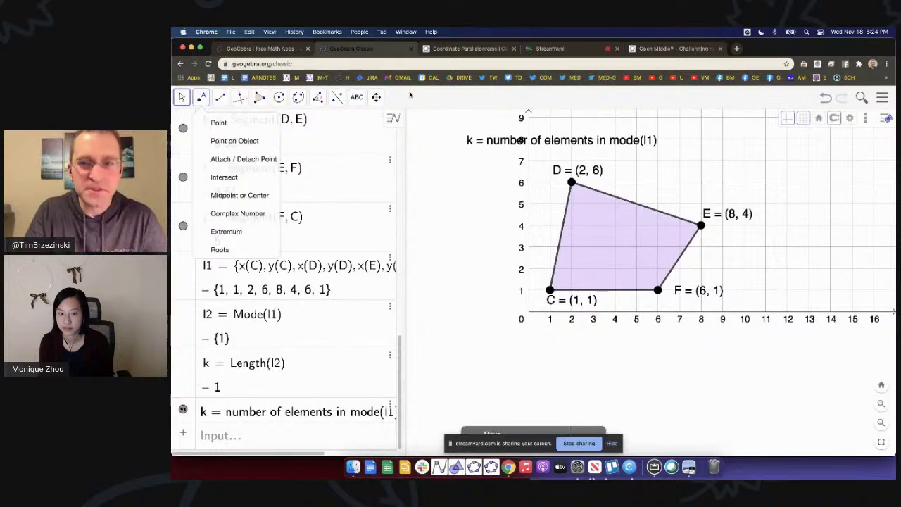
drag(541, 141, 625, 127)
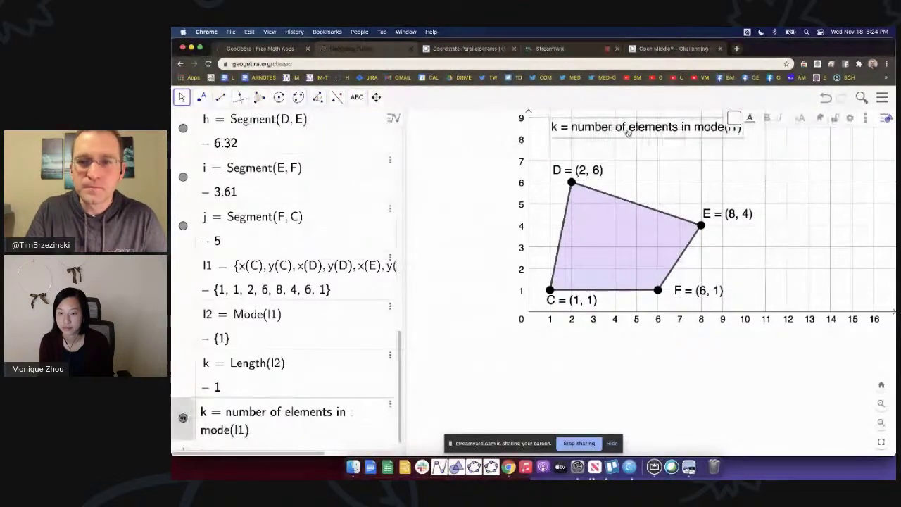
drag(401, 308, 478, 307)
Step: Start a new If command in the algebra view with the condition k == 0
click(254, 438)
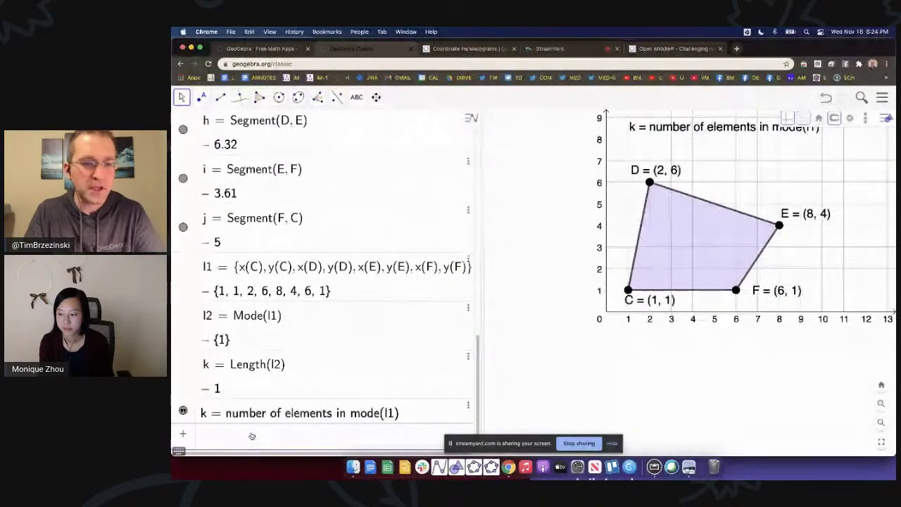
scroll(251, 436, up, 5)
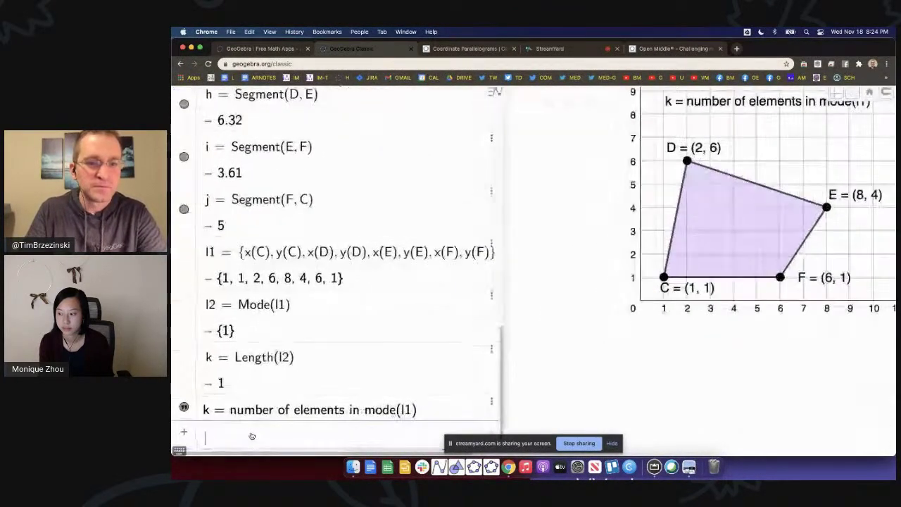
text(If(k==)
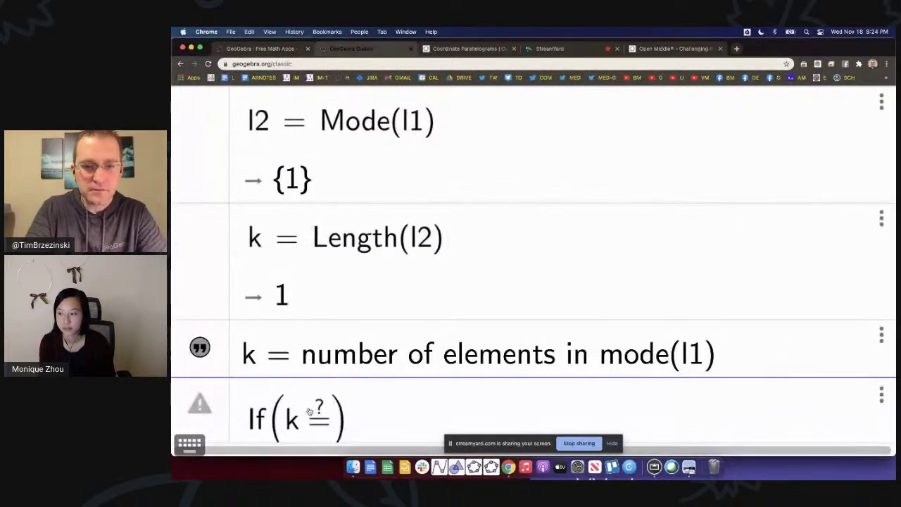
text(0)
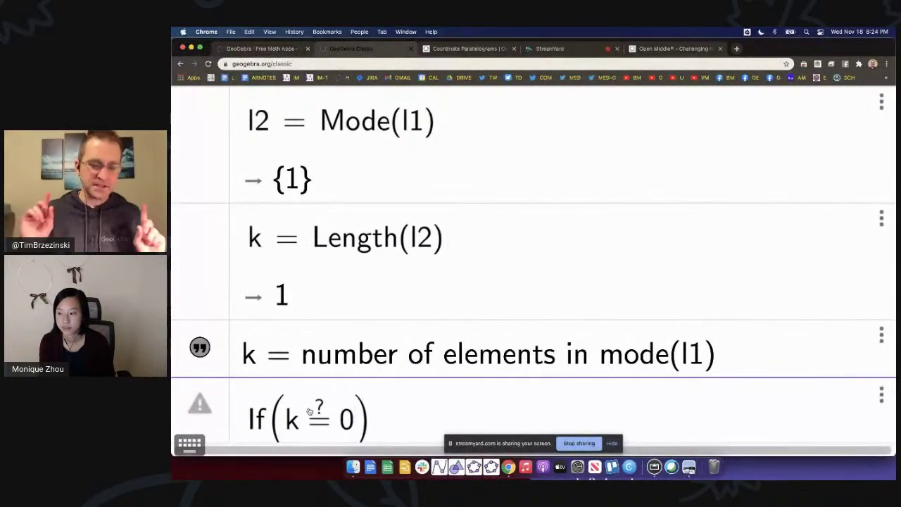
Step: Erase and retype the comparison in the If condition, demonstrating the double equals sign in k == 0
key(BackSpace)
key(BackSpace)
text(==0)
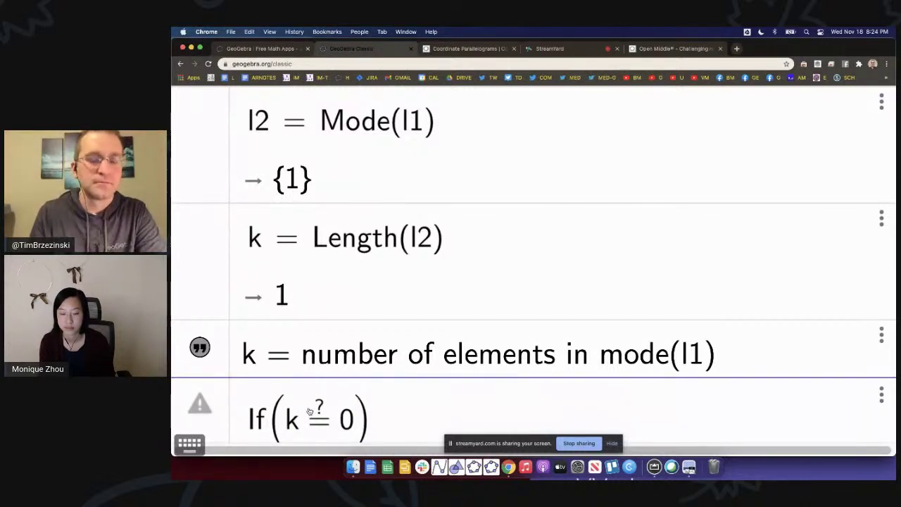
key(BackSpace)
key(BackSpace)
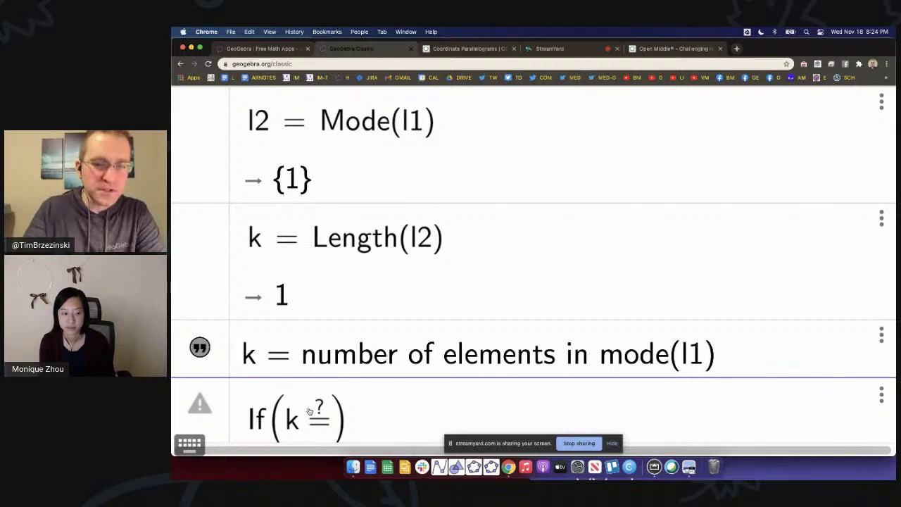
text(==0)
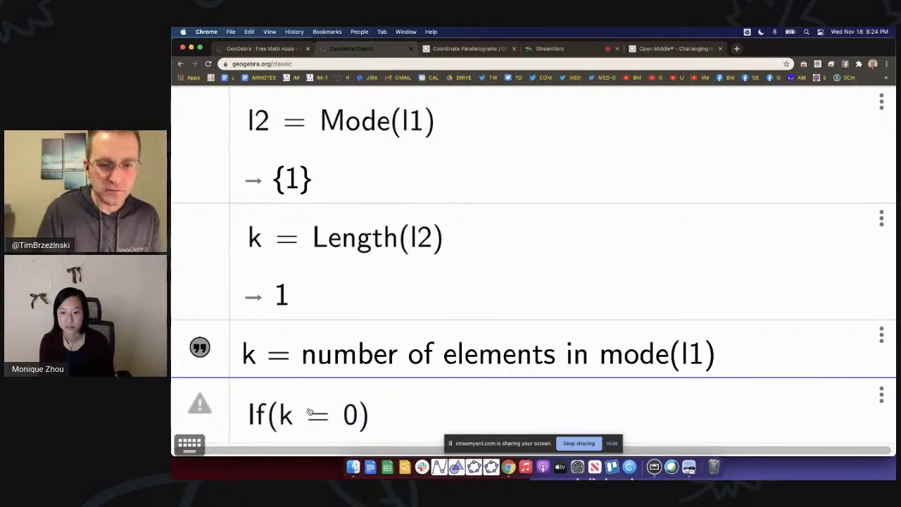
key(BackSpace)
key(BackSpace)
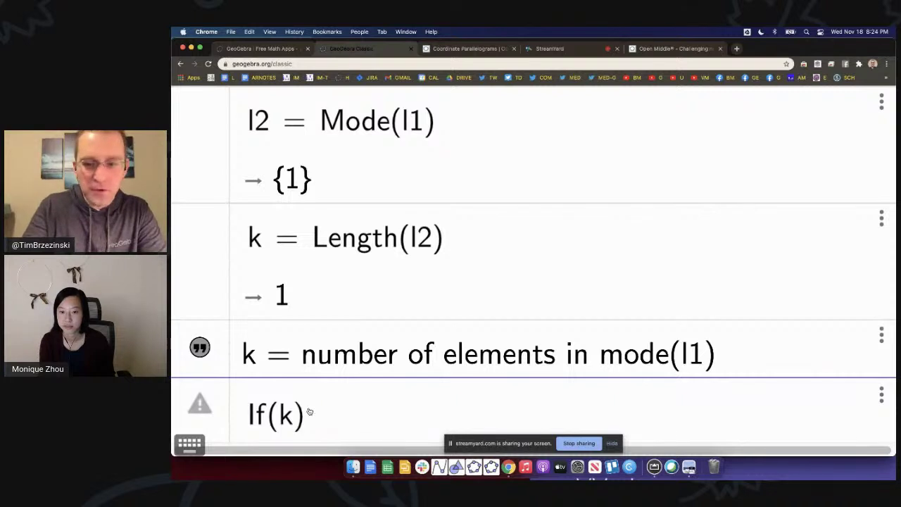
text(==)
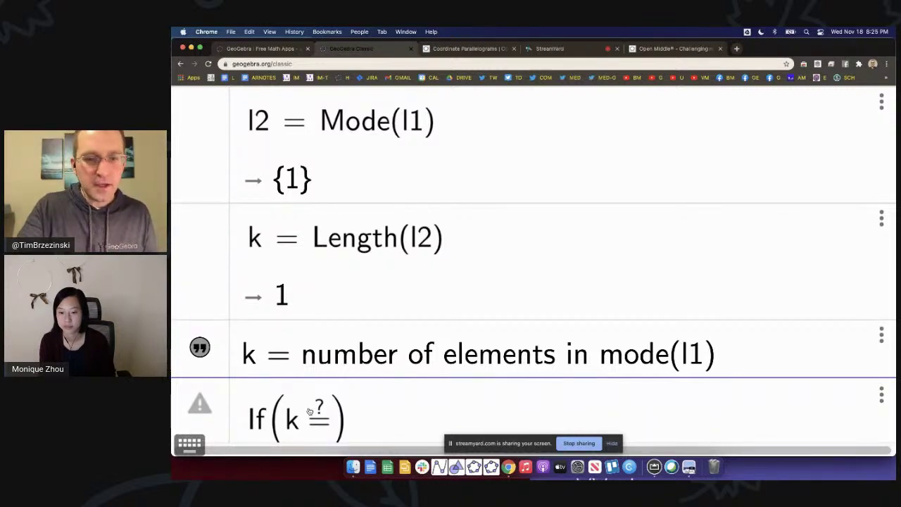
text(0)
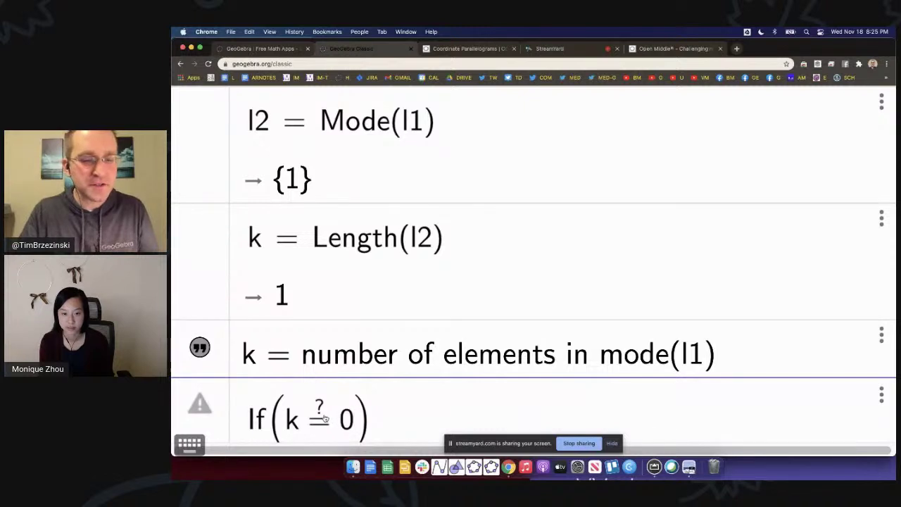
Step: Complete the If condition as k == 0 and give it the true-case text "No digits repeat!"
key(BackSpace)
key(BackSpace)
text(==)
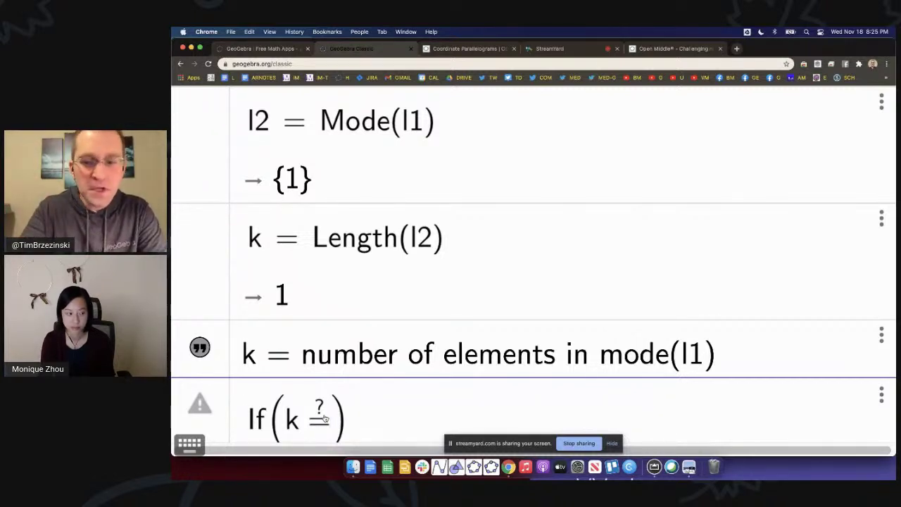
text(0,)
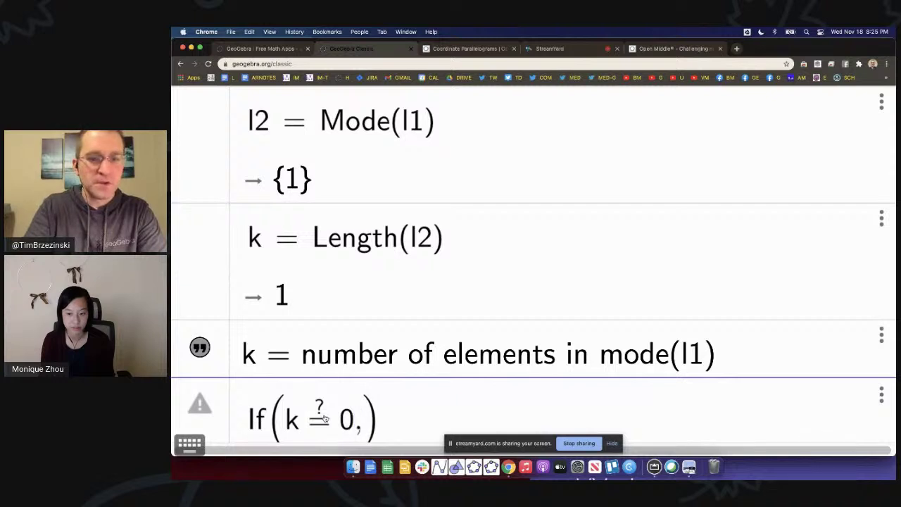
text("No )
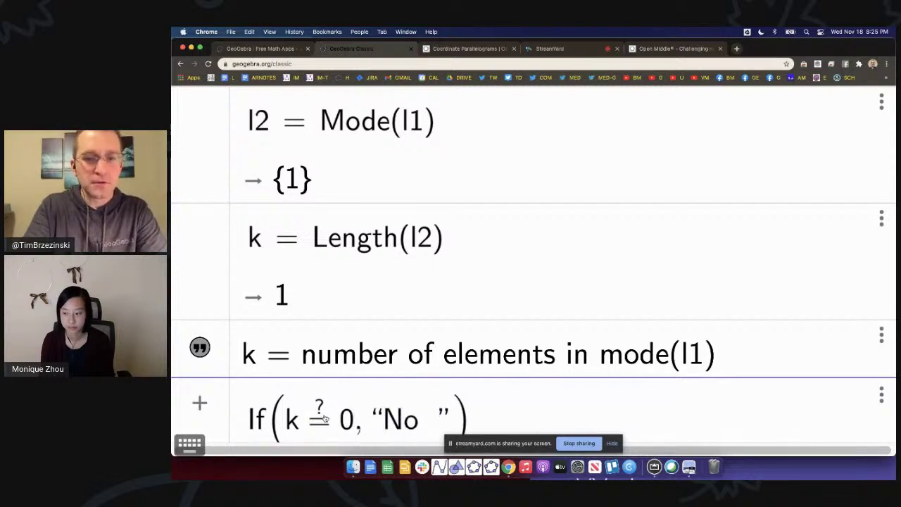
text(digits rep)
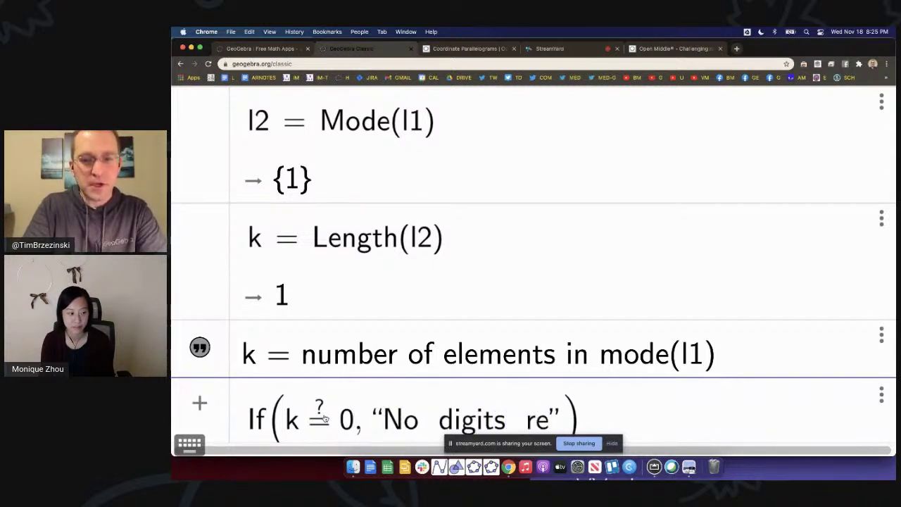
text(eat1)
key(BackSpace)
text(1)
key(BackSpace)
text(!)
key(Right)
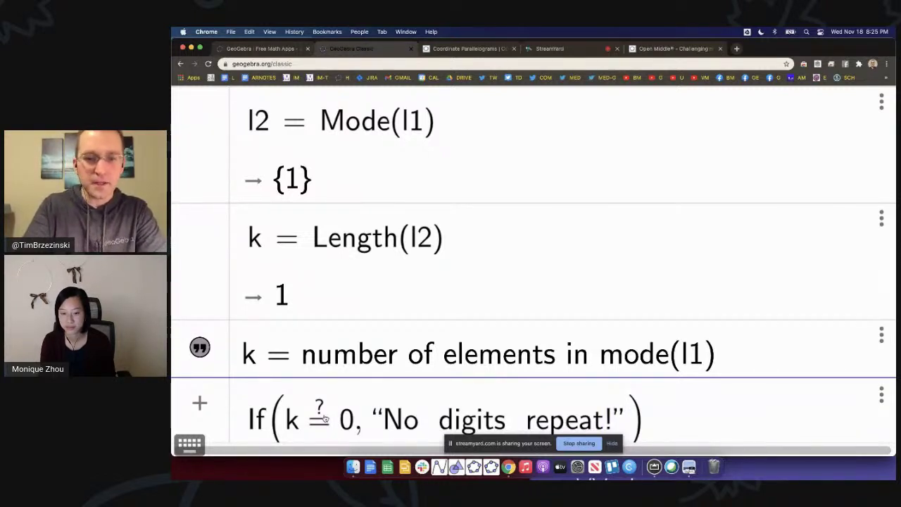
Step: Start the If command's otherwise text with "At least one"
text(,)
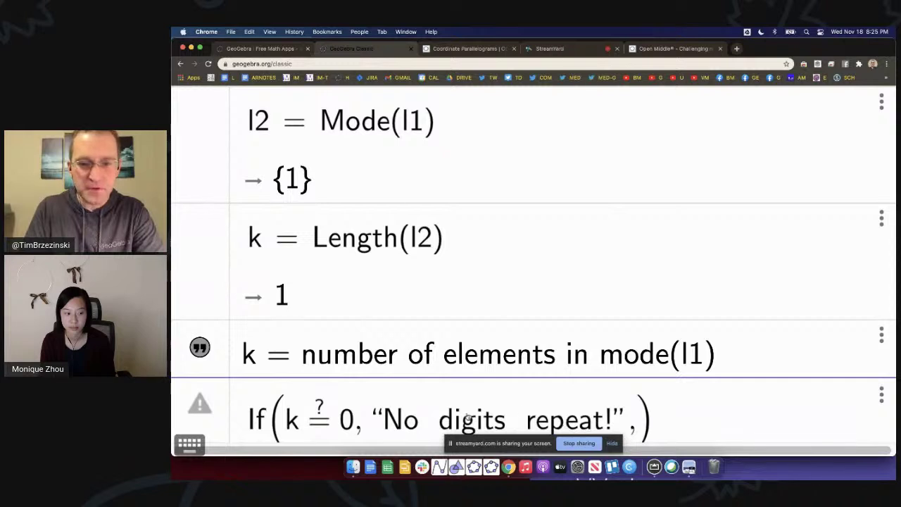
text("Y)
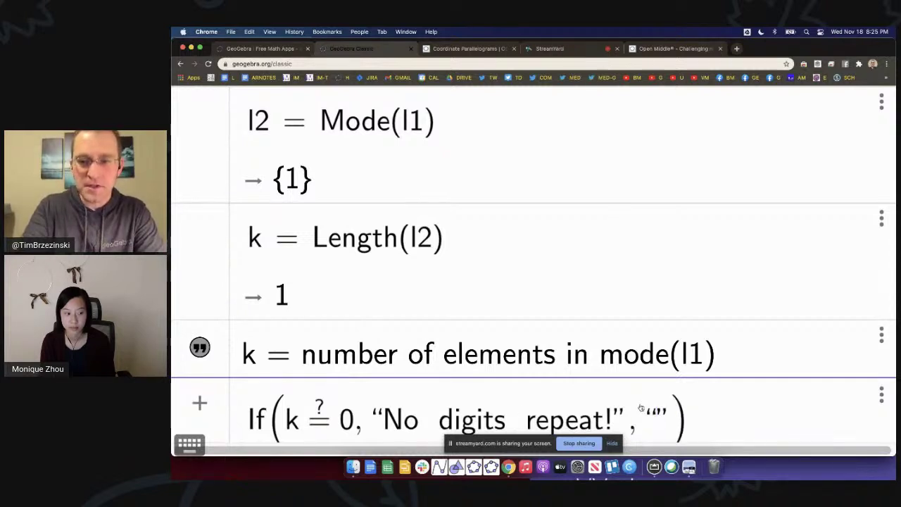
key(BackSpace)
text(At least on)
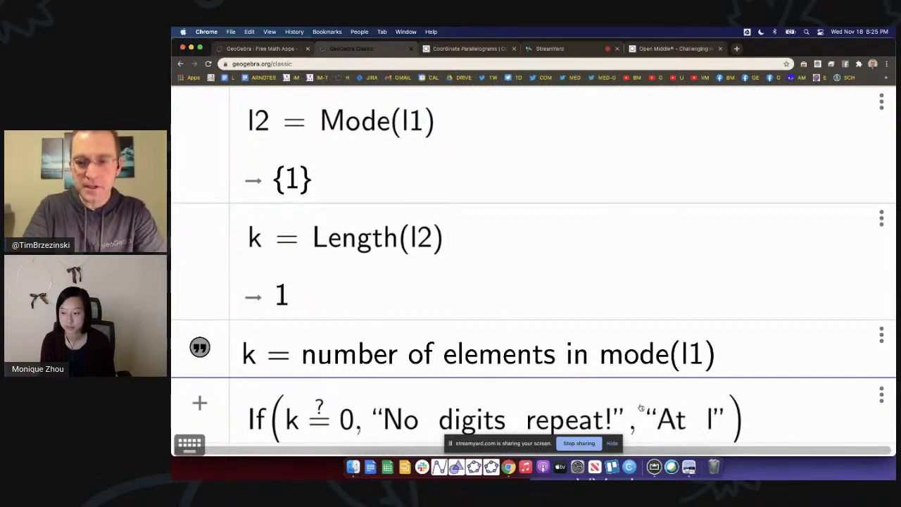
text(e)
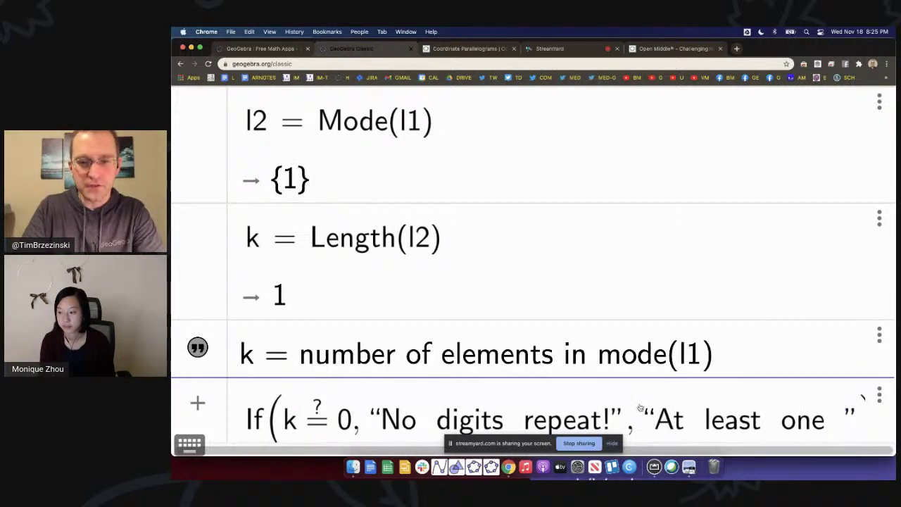
Step: Widen the algebra view and delete the prematurely entered text "At least one"
key(super+minus)
key(super+minus)
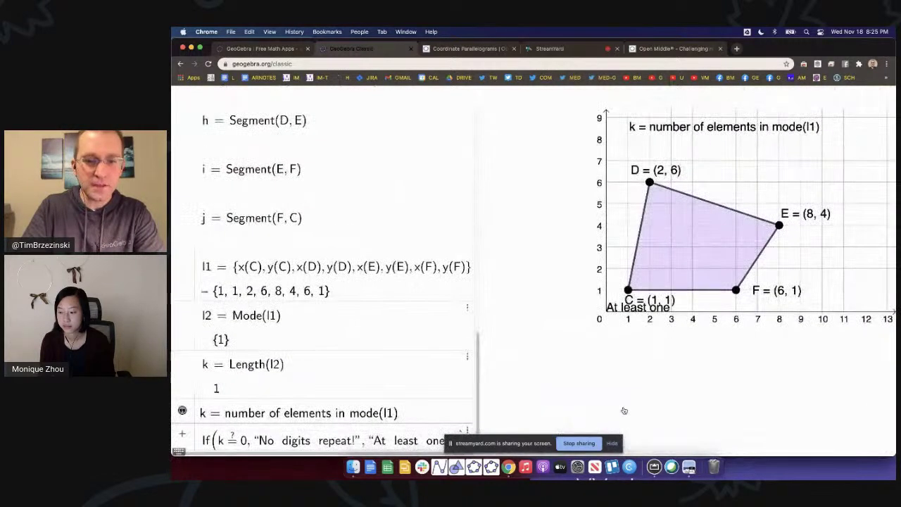
drag(482, 397, 609, 403)
scroll(422, 405, down, 1)
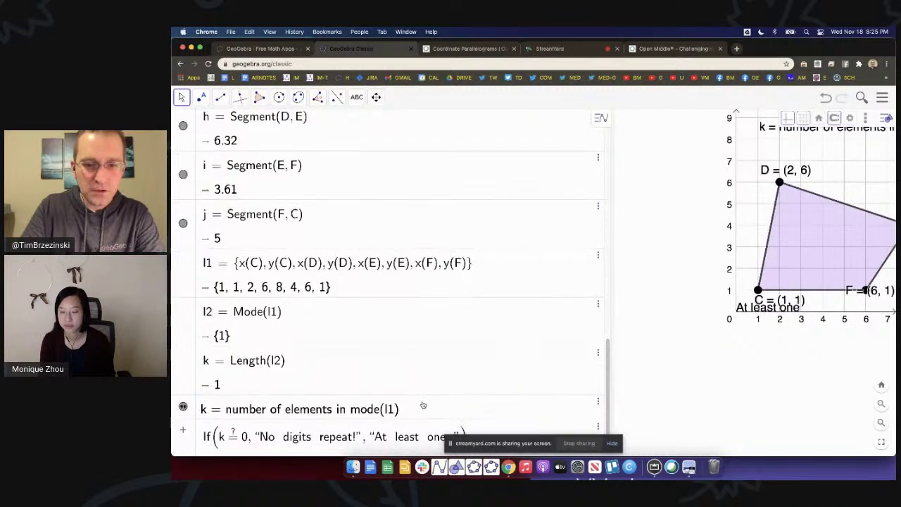
click(612, 443)
click(441, 412)
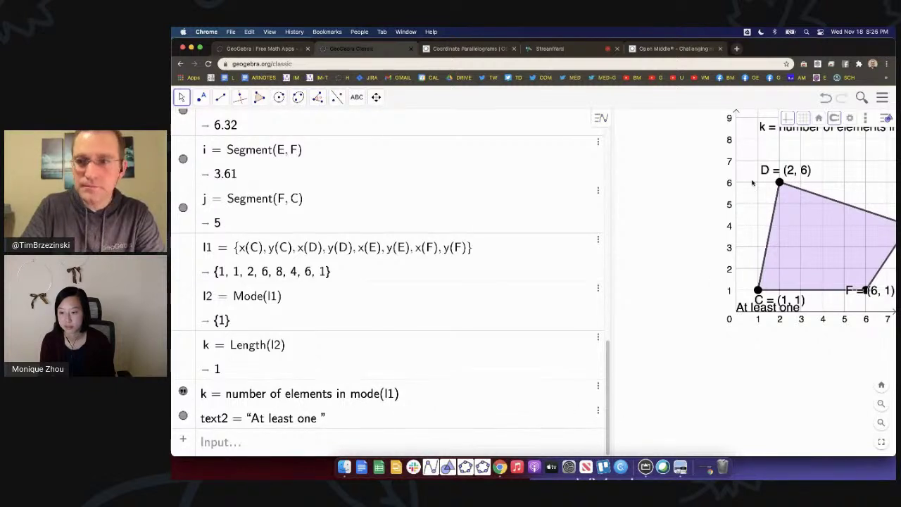
click(597, 412)
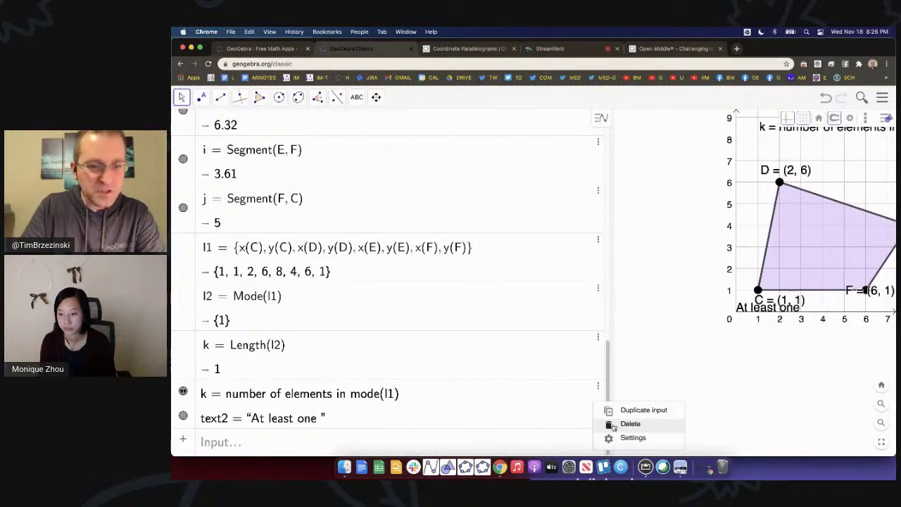
click(619, 424)
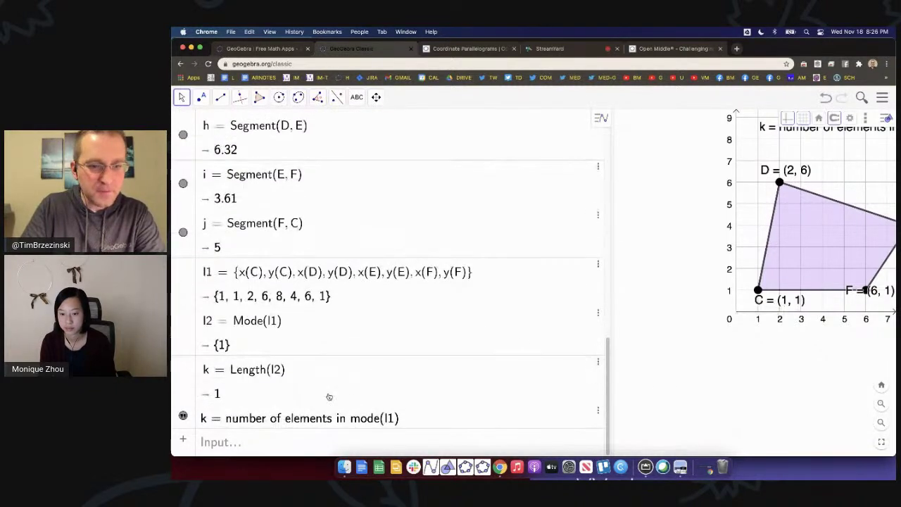
Step: Save the activity with the title "Open Middle Sample", keeping its visibility as Shared
click(883, 98)
click(808, 159)
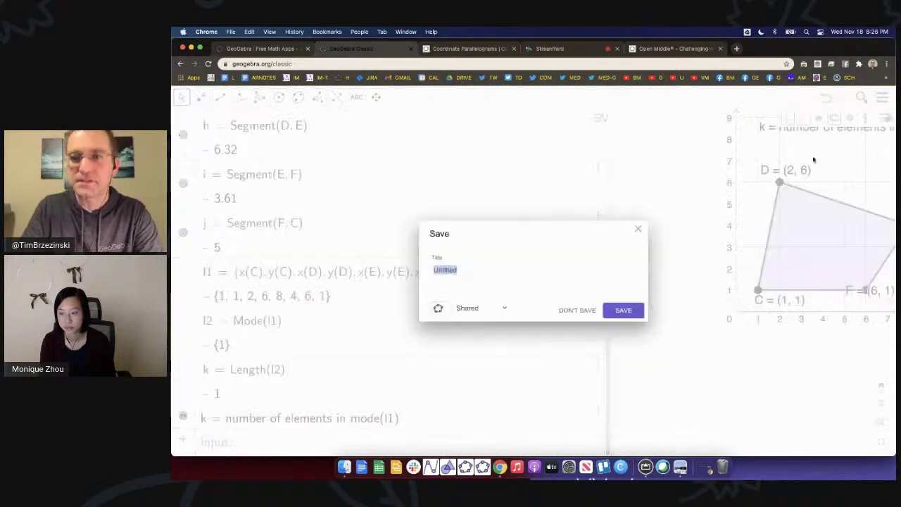
key(BackSpace)
text(OPe)
key(BackSpace)
key(BackSpace)
text(pen )
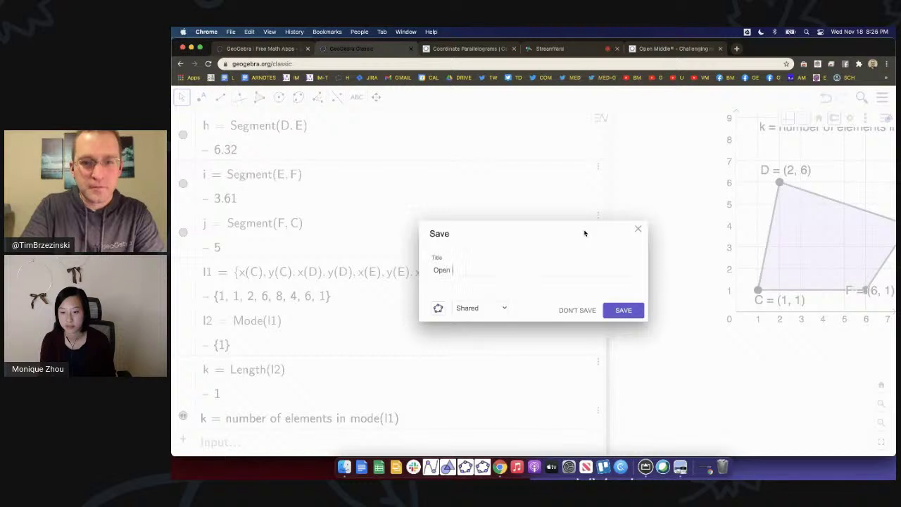
text(Middle Sample)
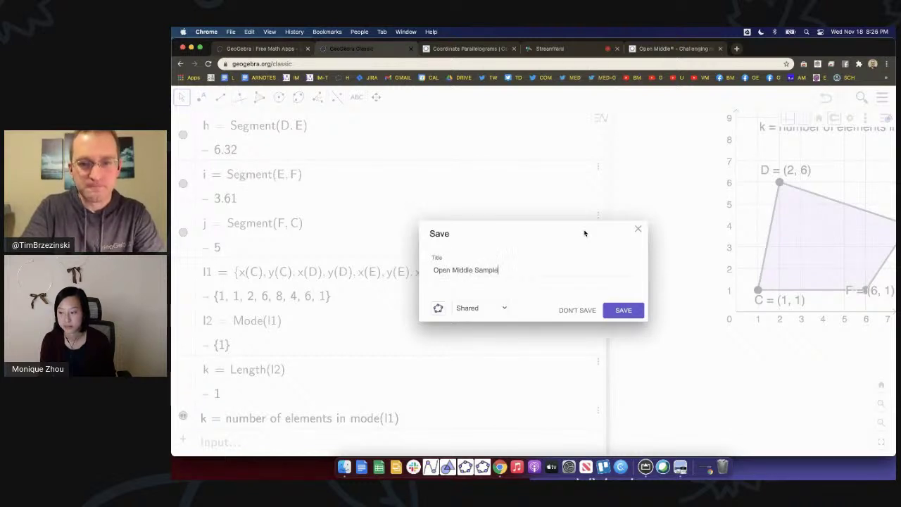
click(624, 310)
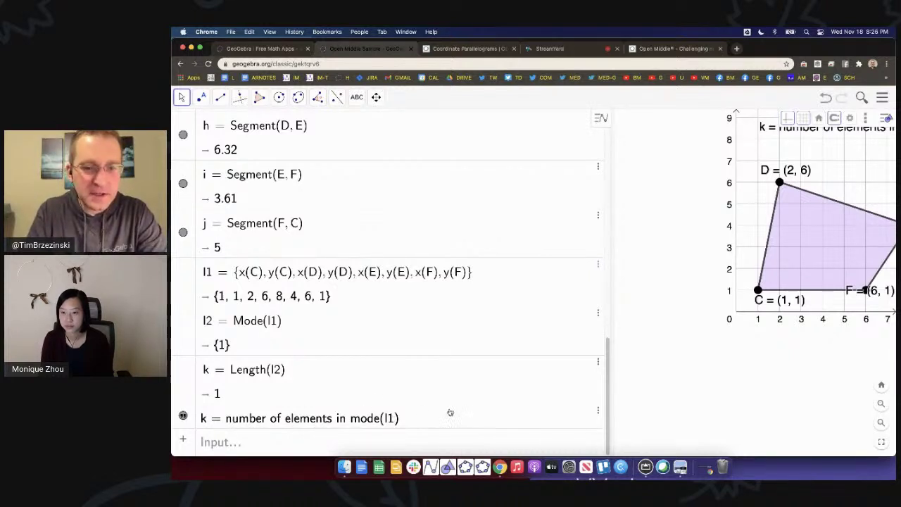
Step: Enter the feedback command If(k == 0, "No repeats!", "You have at least 1 repeat!") in the algebra view
click(405, 420)
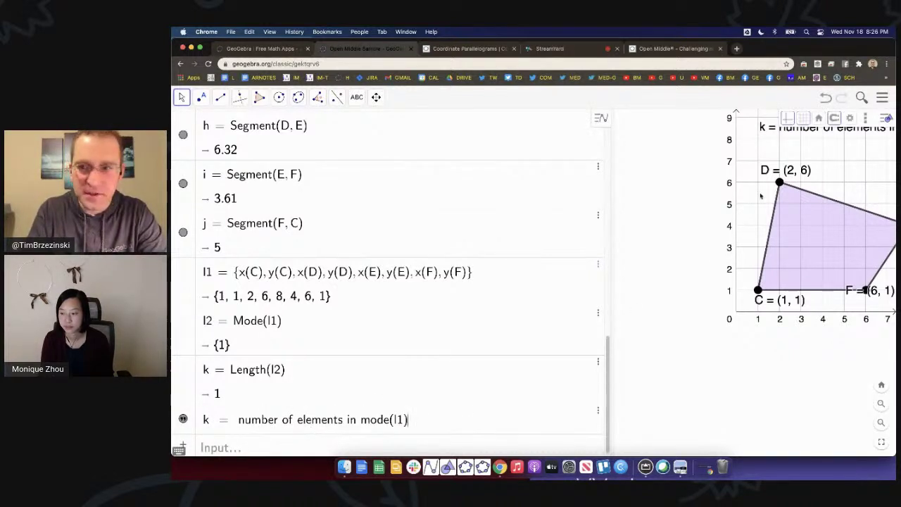
click(302, 449)
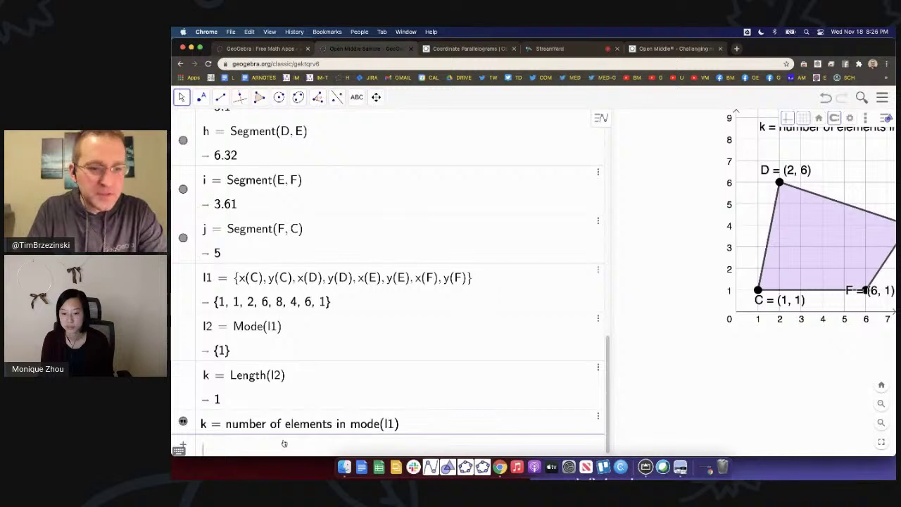
key(super+equal)
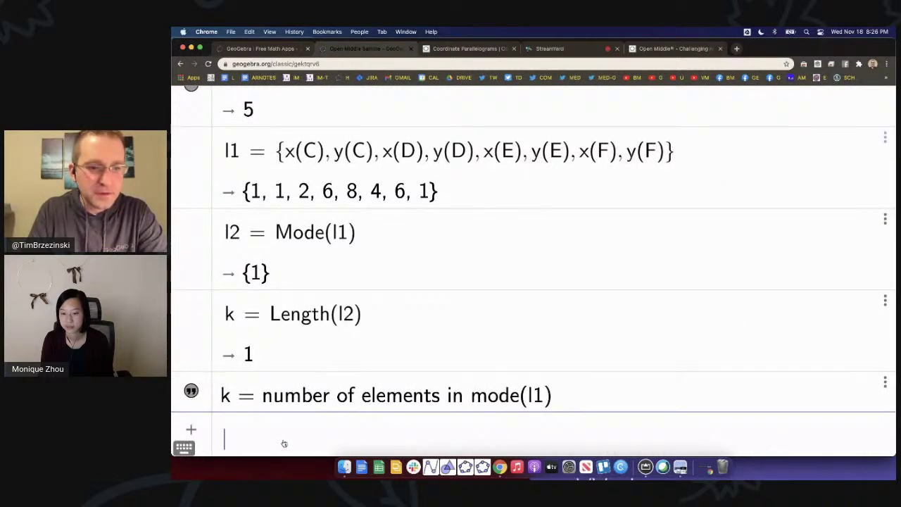
text(If(k ==0)
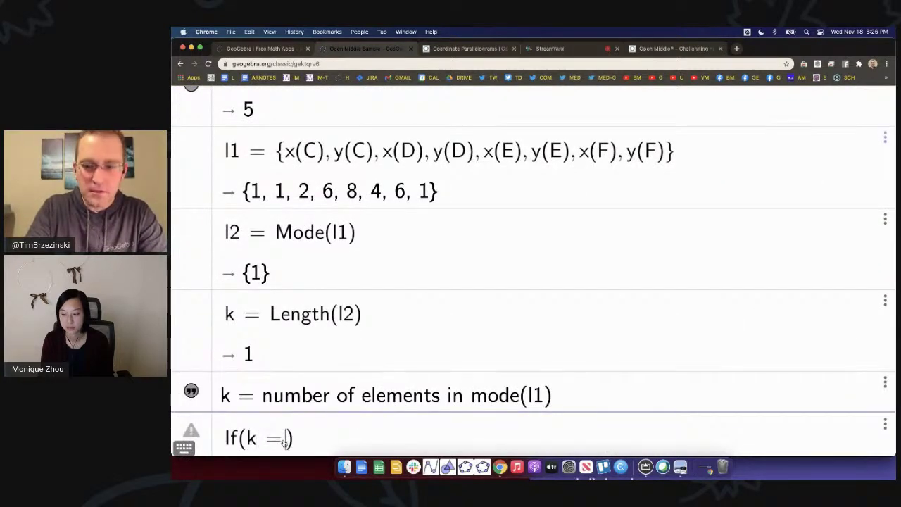
text(,"No r)
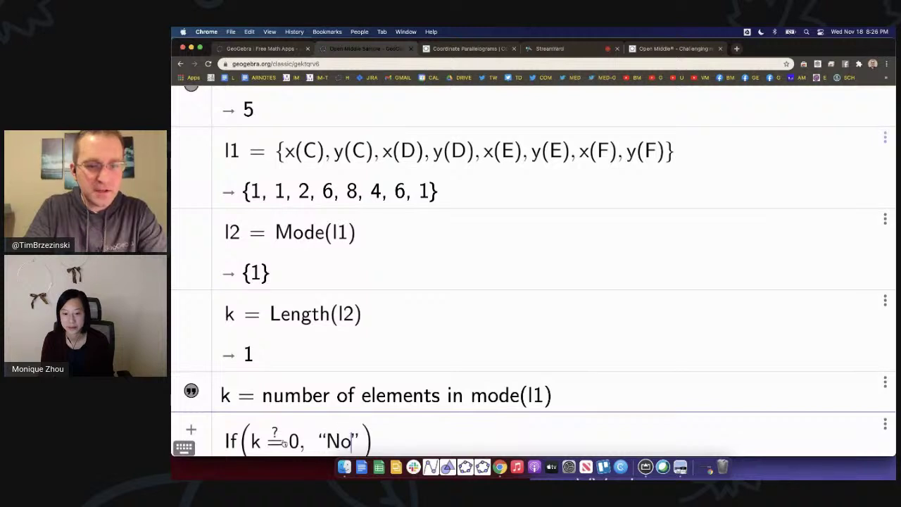
text(epeats!)
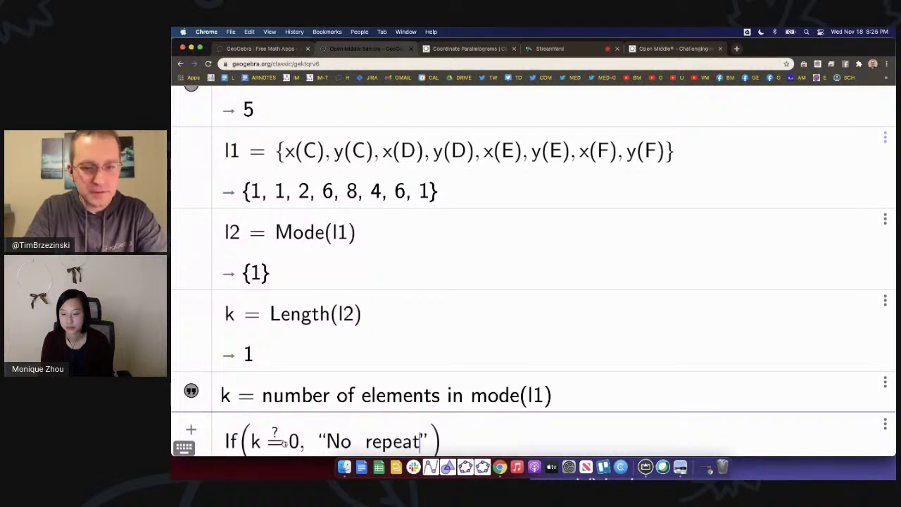
text(","Y)
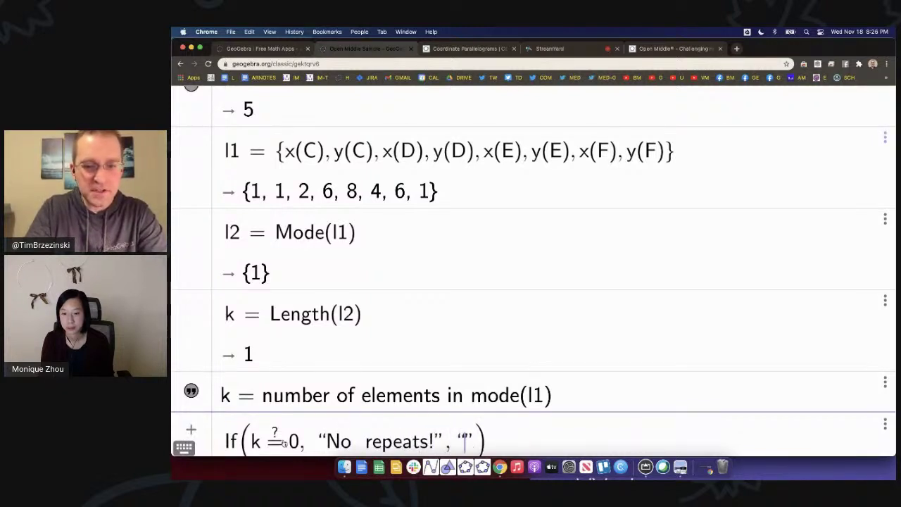
text(ou have at leas)
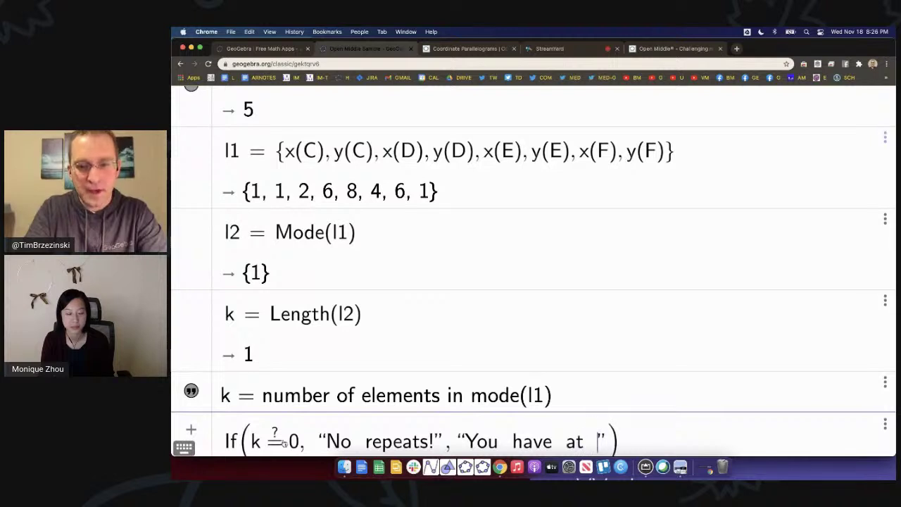
text(t 1 repeat)
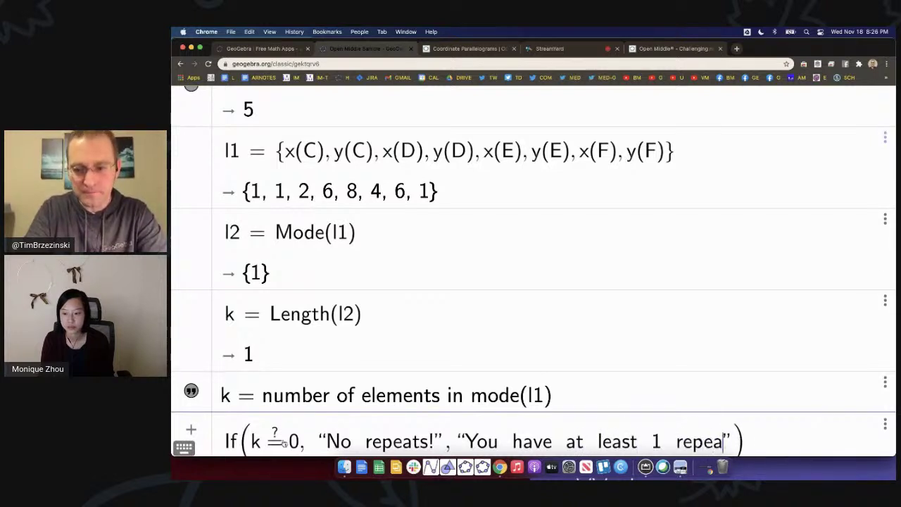
text(!)
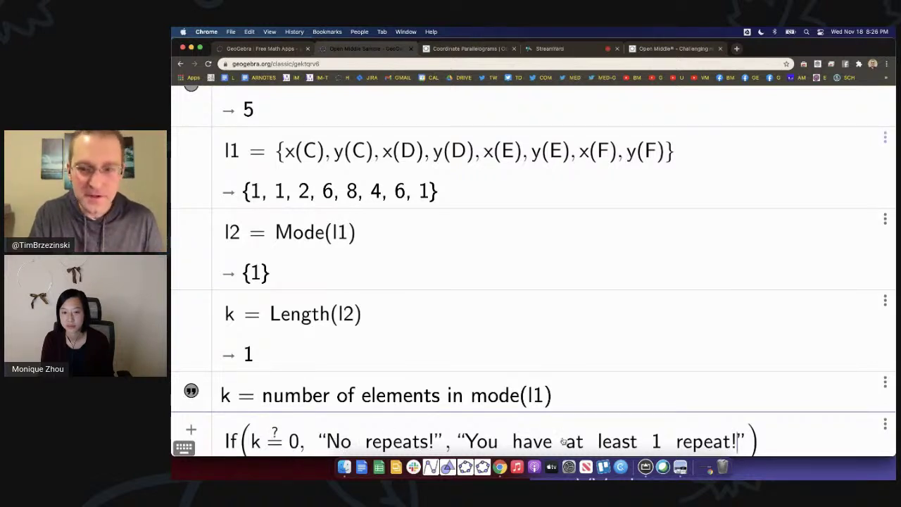
key(Return)
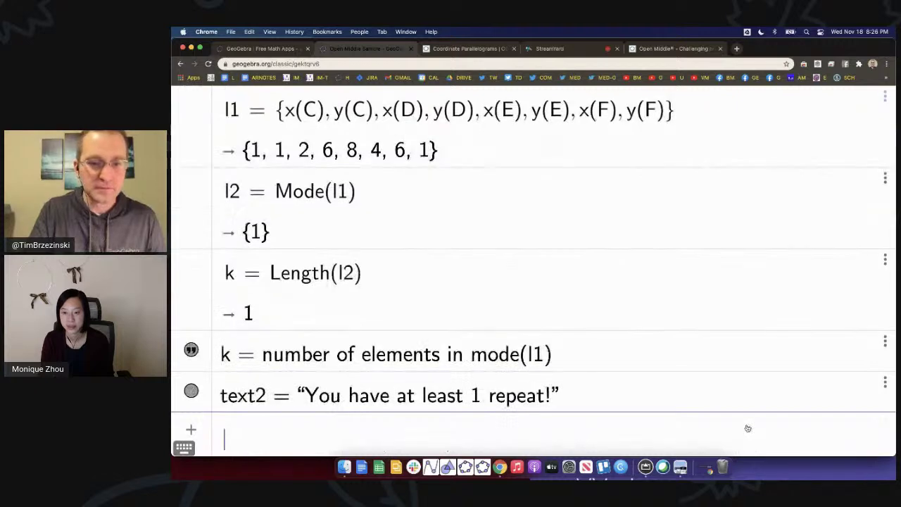
Step: Narrow the algebra view and move both the feedback text and the k explanation text below the x-axis
key(super+0)
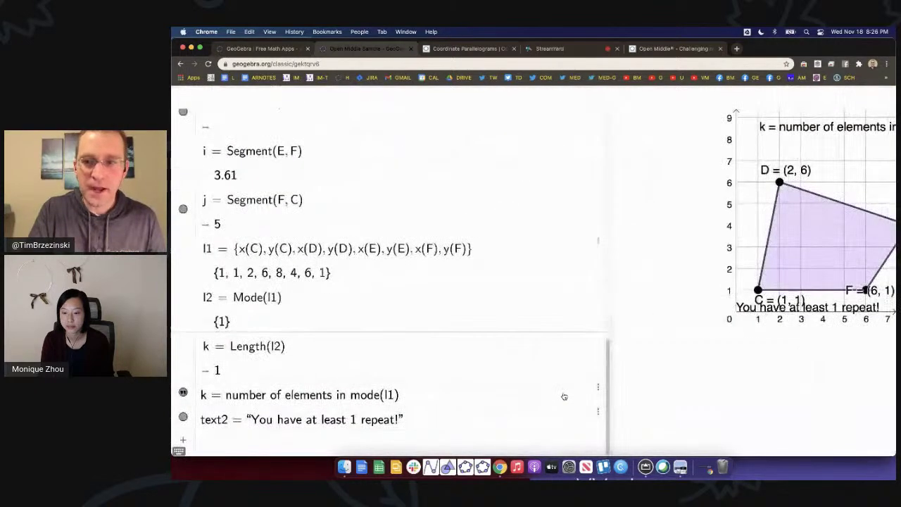
drag(613, 292, 323, 308)
drag(567, 309, 554, 349)
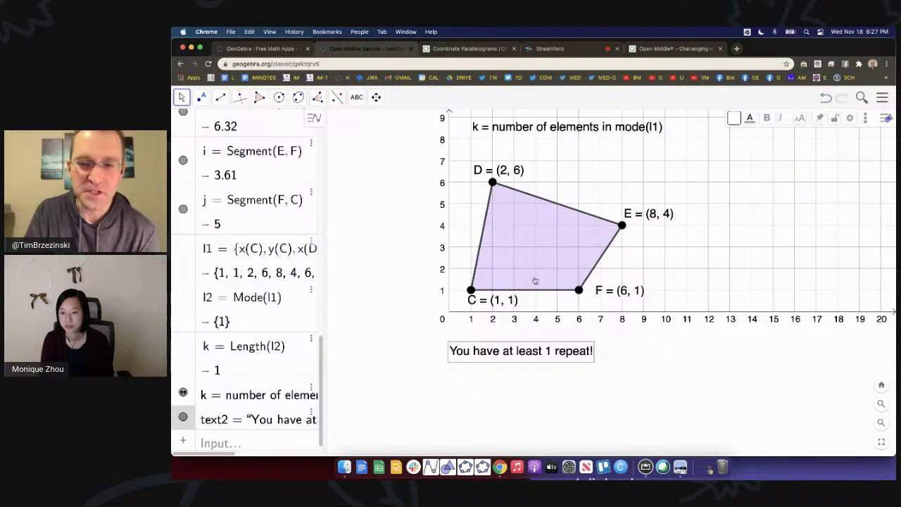
drag(522, 134, 630, 407)
Step: Test the repeat feedback by moving vertex C to (1, 2) and vertex D through several positions to (3, 4)
drag(493, 182, 502, 259)
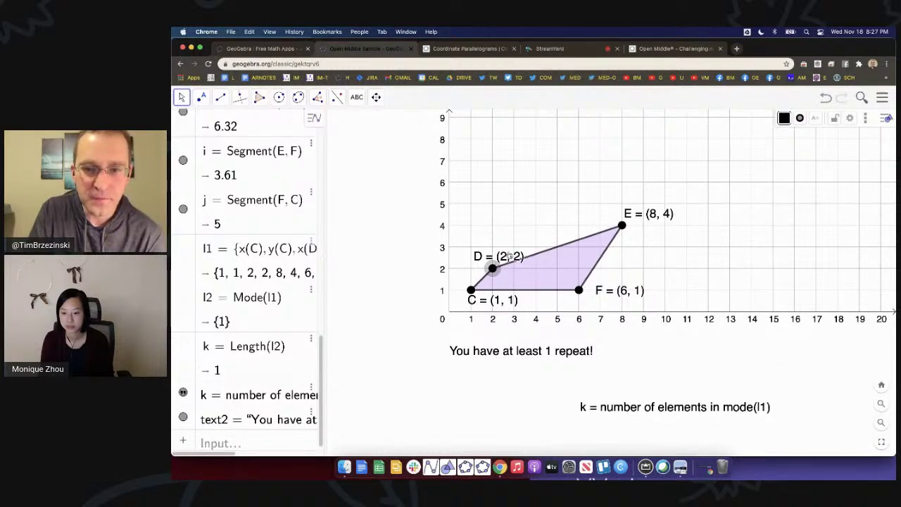
drag(508, 257, 508, 245)
drag(470, 289, 471, 269)
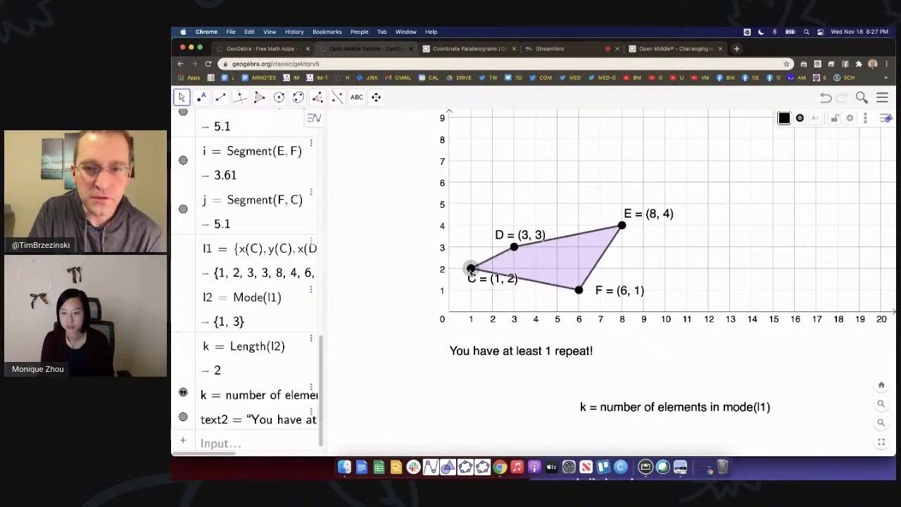
mouse_move(515, 247)
mouse_down()
mouse_move(493, 247)
mouse_move(493, 226)
mouse_move(493, 248)
mouse_move(516, 251)
mouse_move(515, 232)
mouse_up()
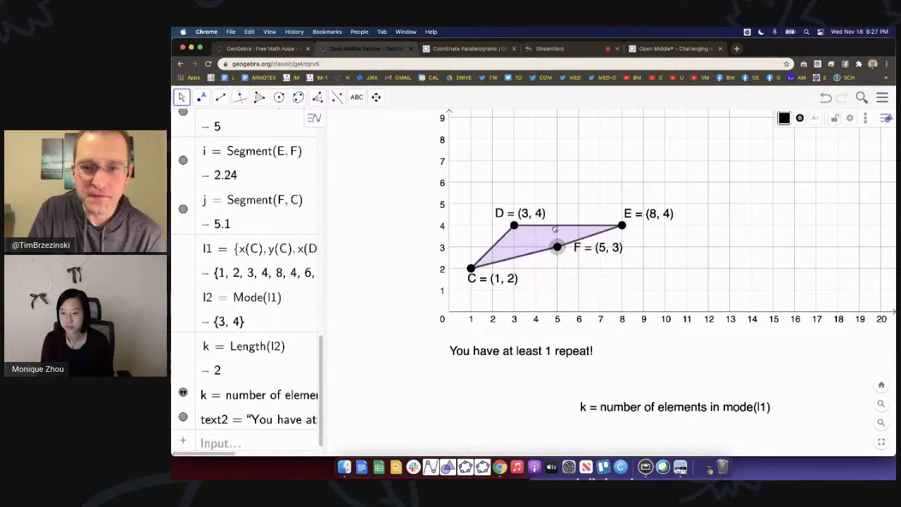
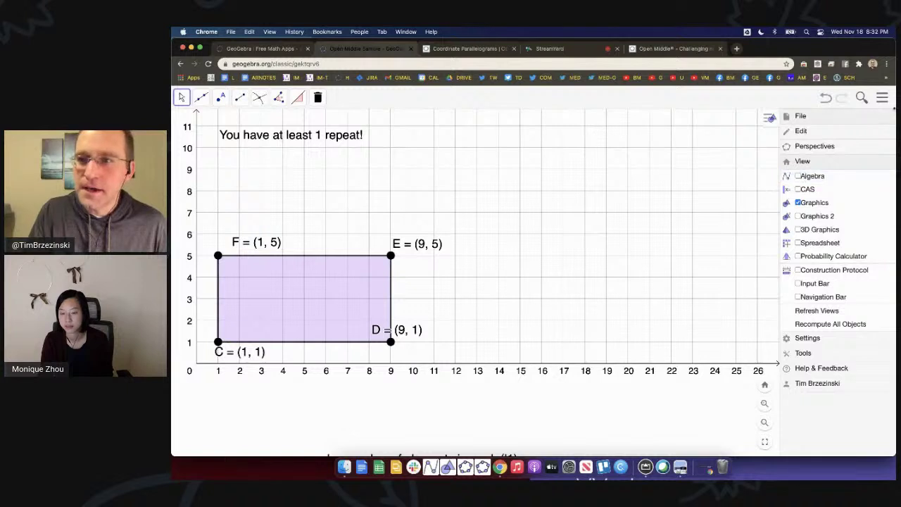
Step: Close the application menu, clear the object selection and hide the graphics view's style bar
click(882, 101)
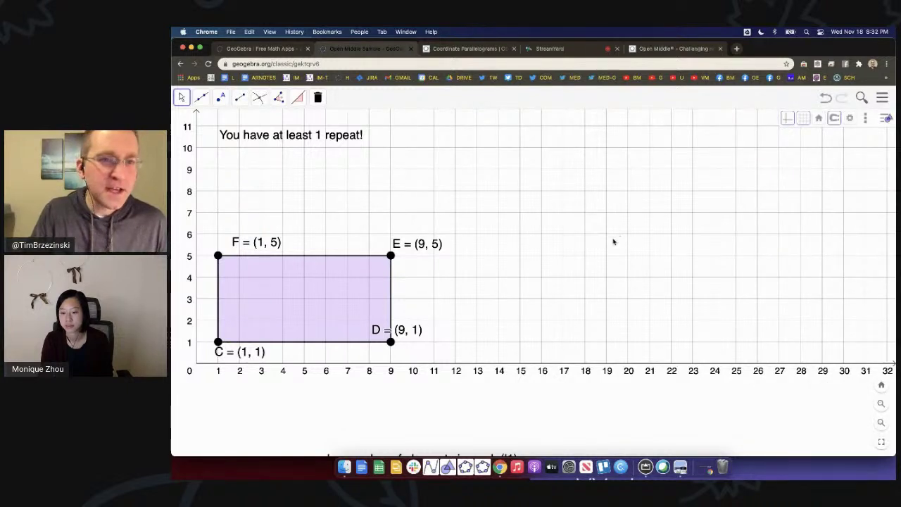
click(279, 139)
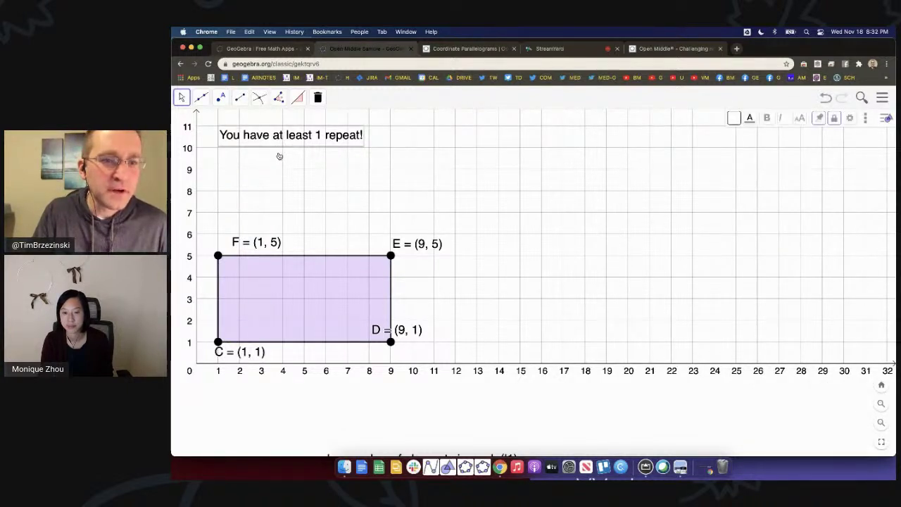
click(389, 257)
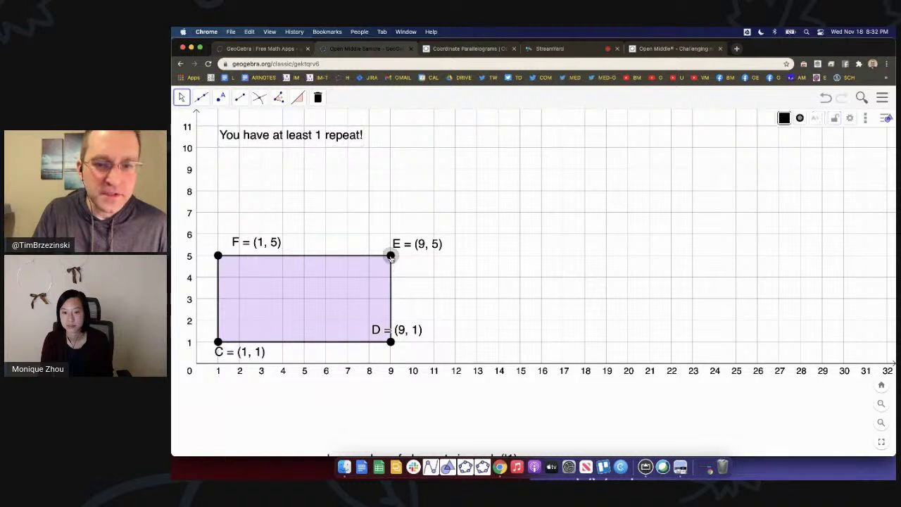
mouse_move(382, 260)
mouse_down()
mouse_move(296, 259)
mouse_move(203, 215)
mouse_move(260, 211)
mouse_move(328, 236)
mouse_move(367, 225)
mouse_move(368, 179)
mouse_move(329, 366)
mouse_move(394, 256)
mouse_move(400, 227)
mouse_move(399, 260)
mouse_up()
click(454, 275)
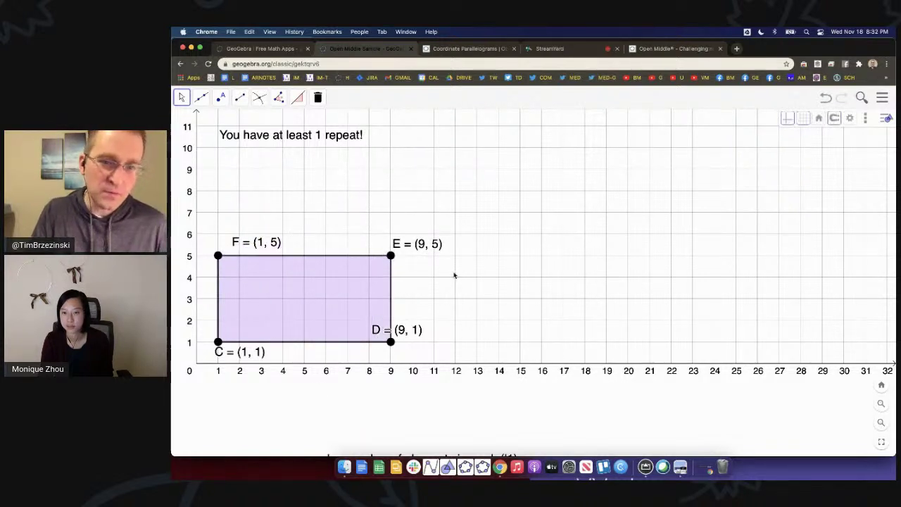
click(886, 119)
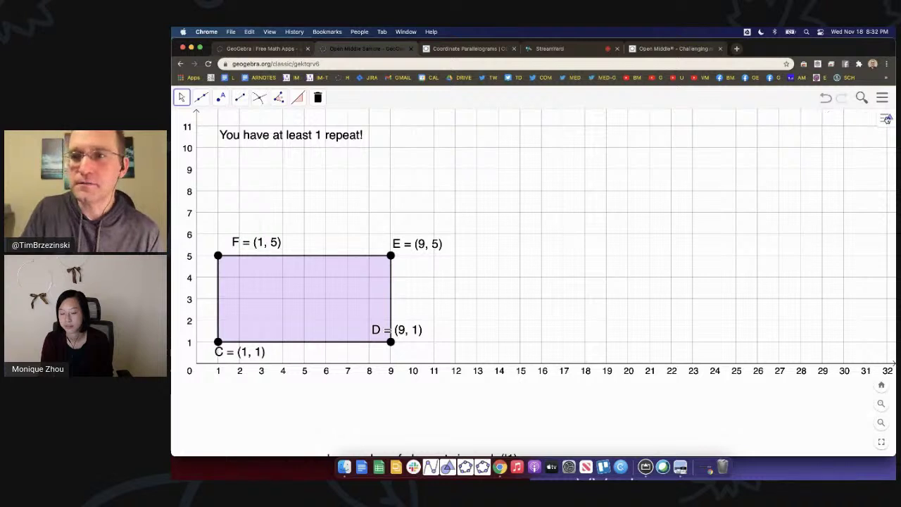
Step: Save the activity under the title "Open Middle Sample" with Shared visibility
click(883, 97)
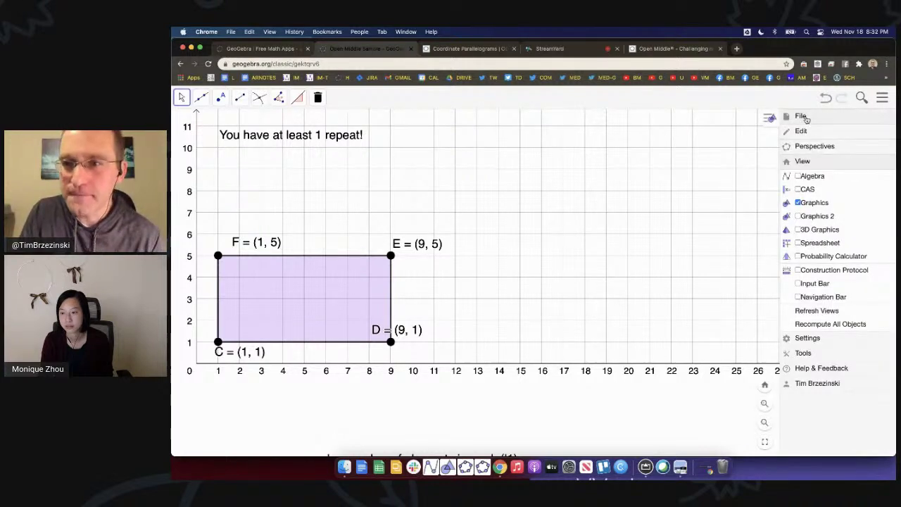
click(806, 119)
click(806, 155)
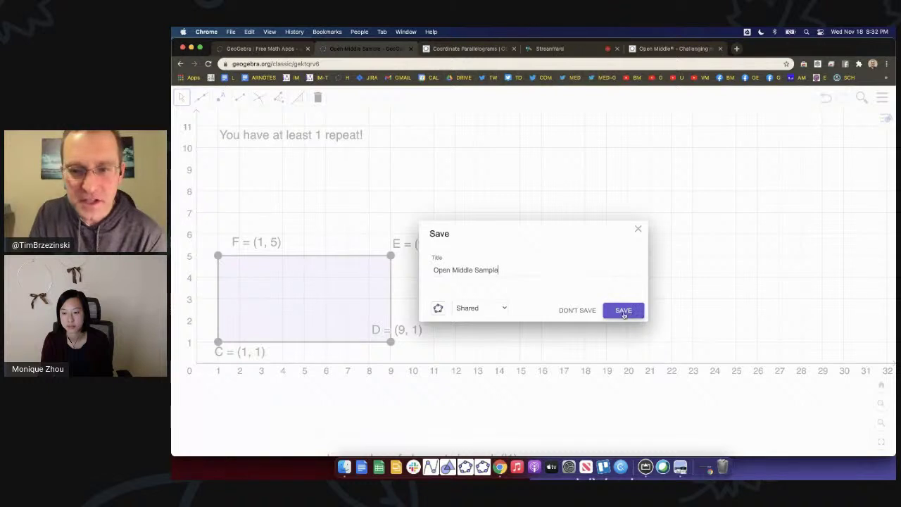
click(623, 310)
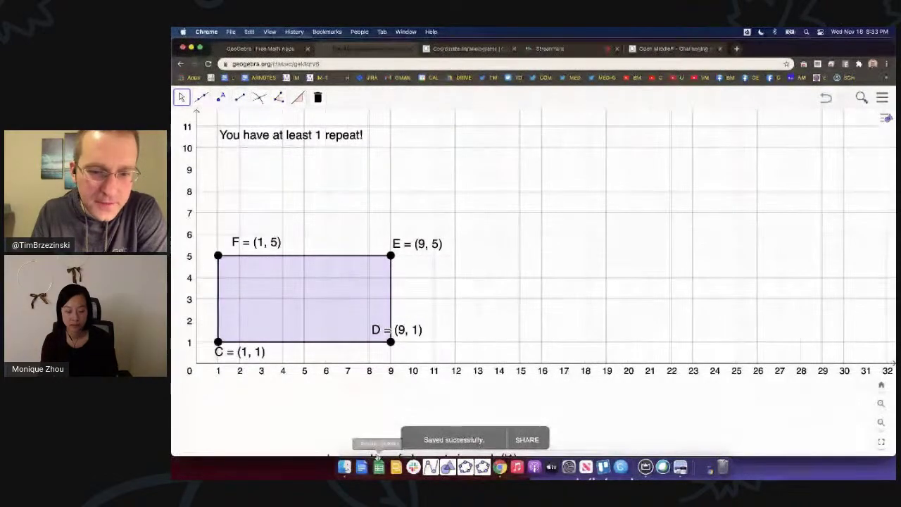
Step: Move the k explanation text below the visible graphics area and save "Open Middle Sample" again as Shared
drag(378, 454, 496, 307)
key(super+z)
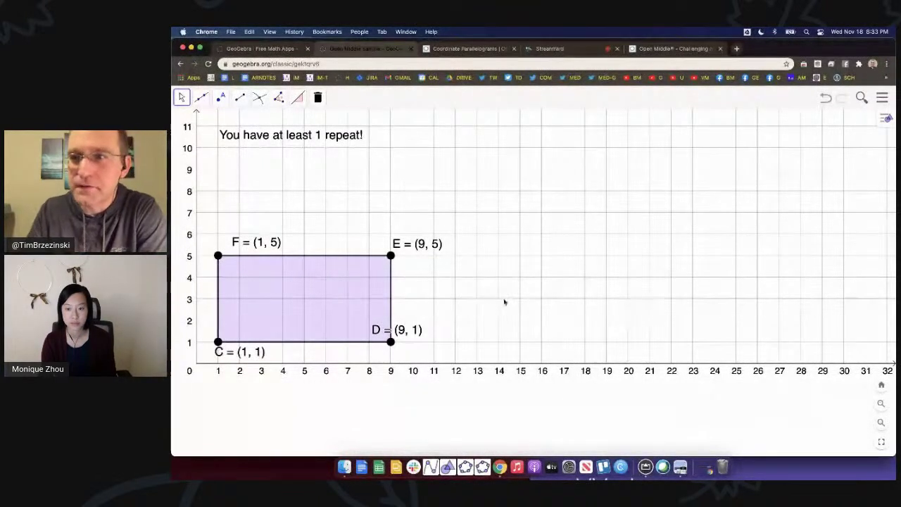
click(882, 97)
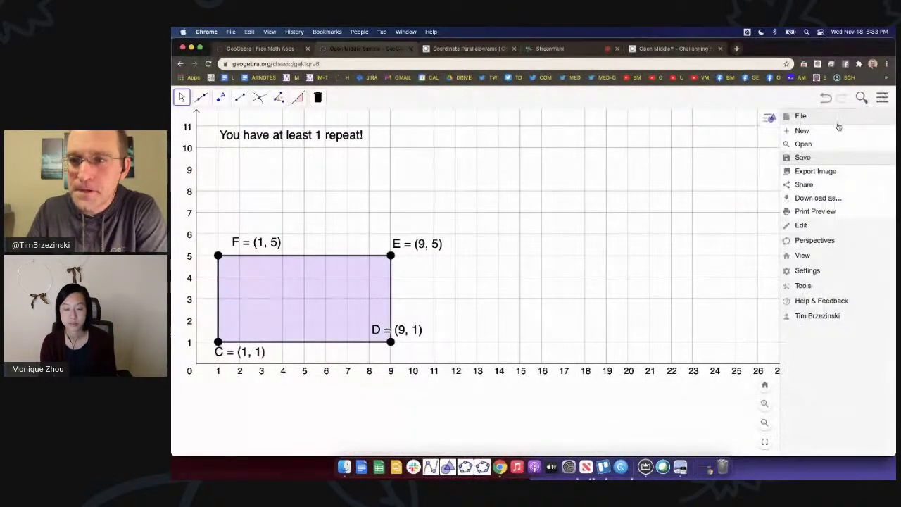
click(803, 158)
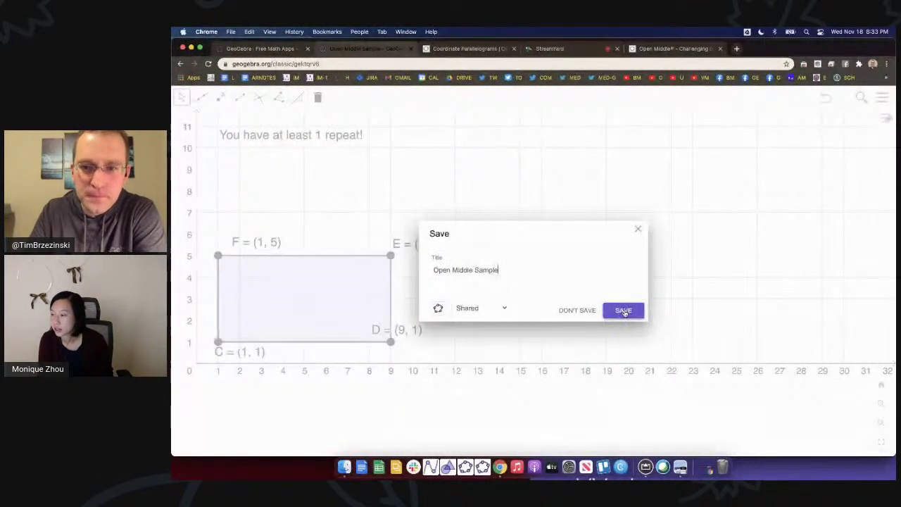
click(623, 311)
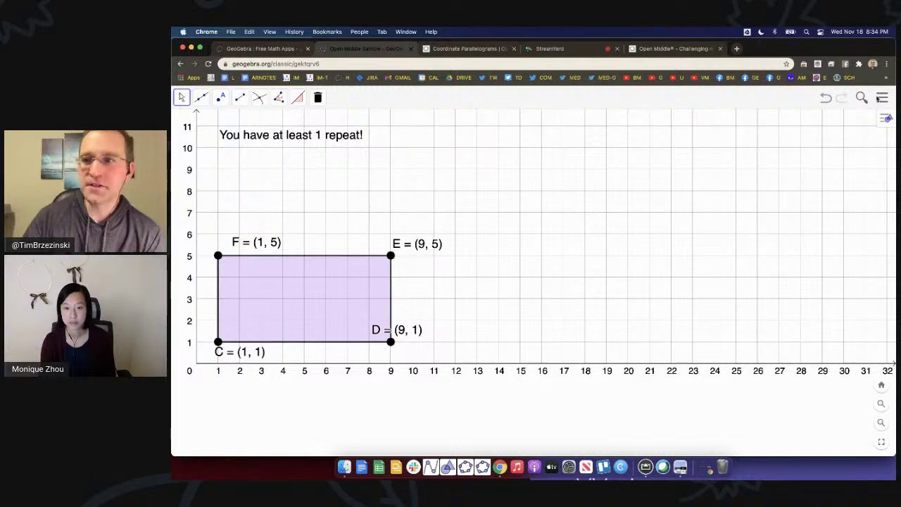
Step: Close the Open Middle Sample browser tab and return to the GeoGebra home page
click(411, 49)
scroll(547, 216, up, 2)
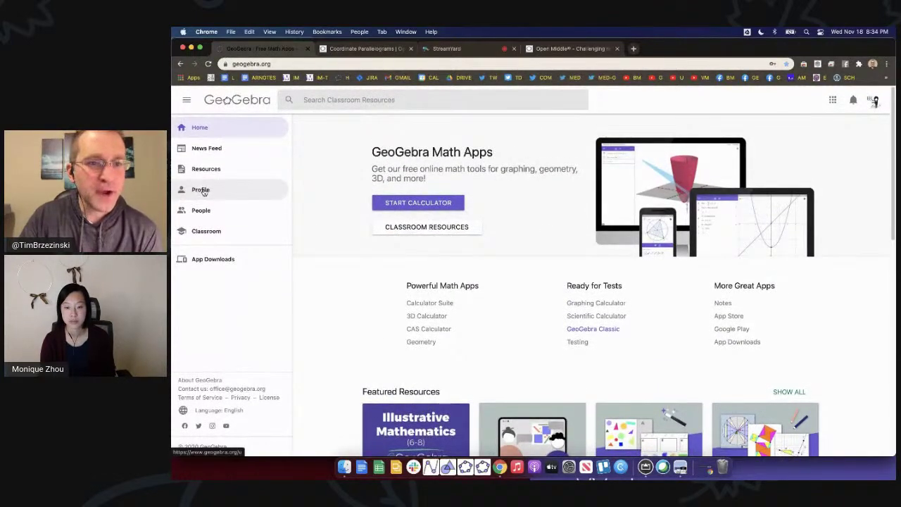
Step: Open the profile page from the GeoGebra home page and browse the GeoGebra Classroom Activities resources
scroll(203, 192, up, 5)
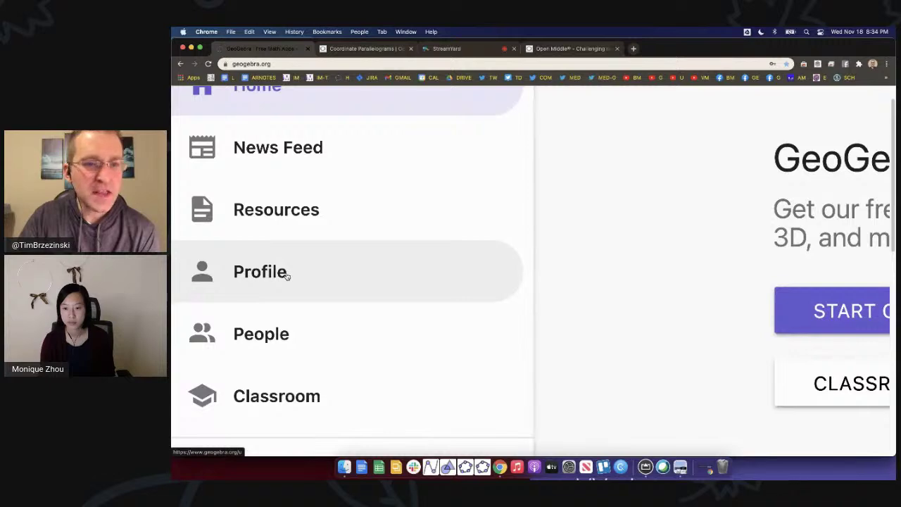
scroll(286, 275, down, 5)
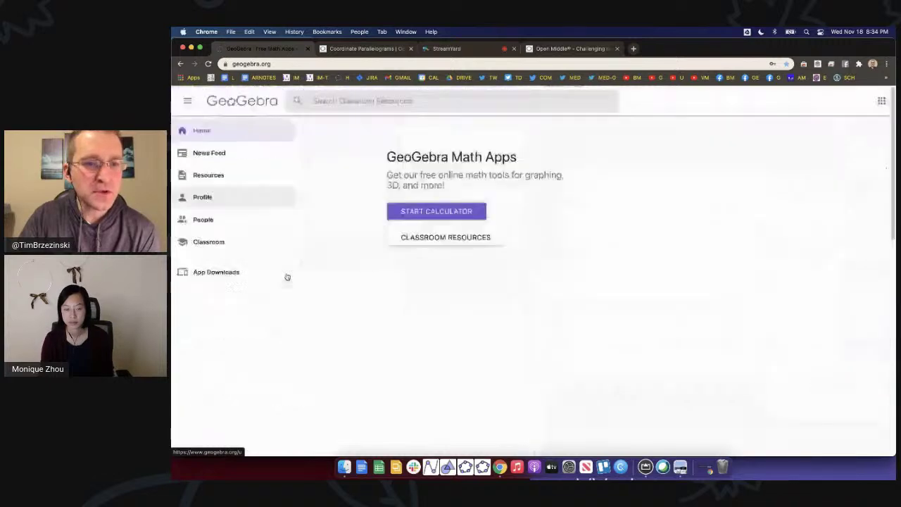
click(207, 191)
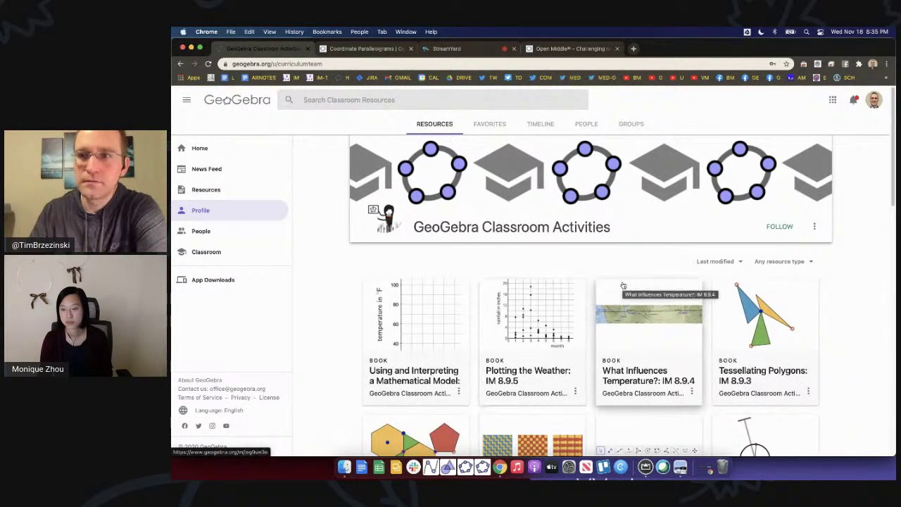
scroll(619, 286, down, 1)
scroll(622, 285, down, 2)
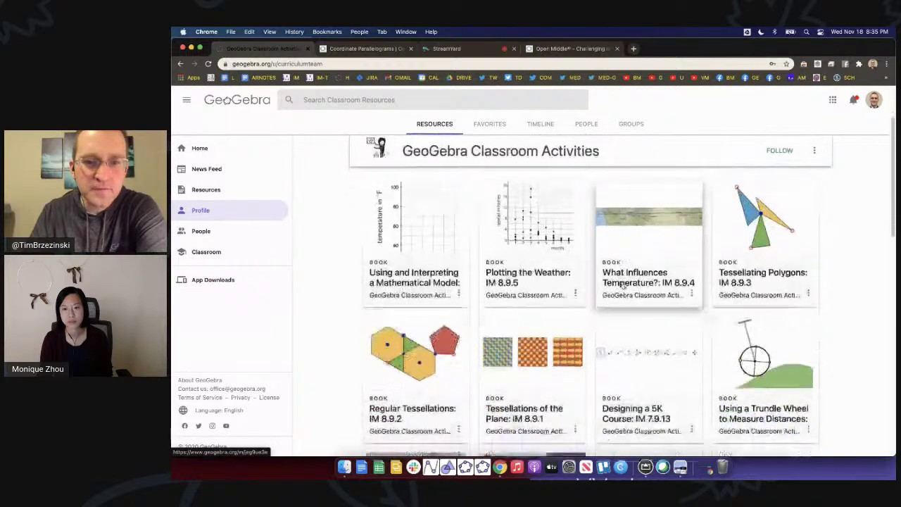
scroll(623, 285, up, 3)
scroll(623, 285, down, 5)
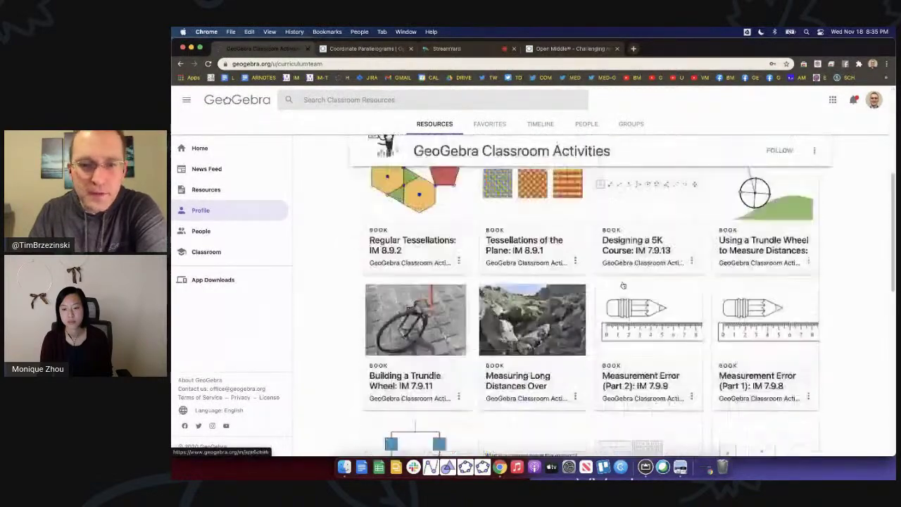
scroll(623, 285, up, 4)
Step: Open the Open Middle Sample activity from the personal profile's resources and move point E to (9, 3)
click(207, 211)
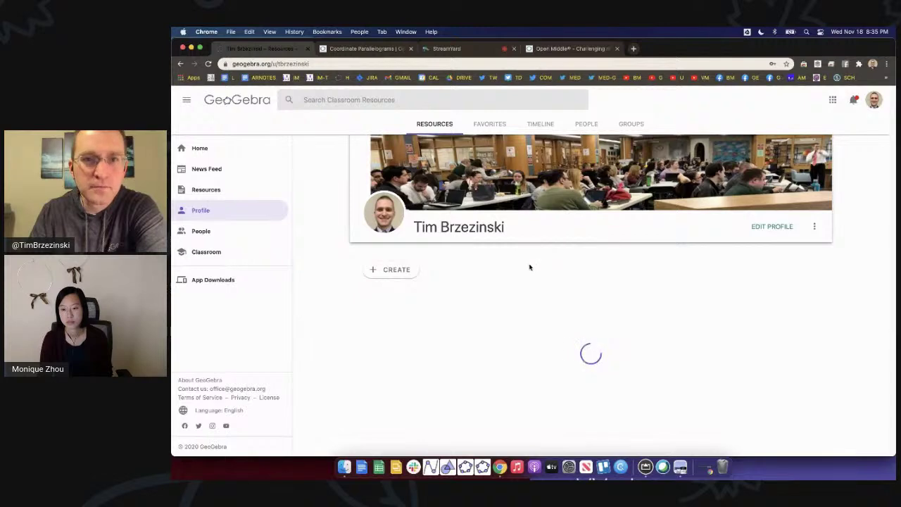
scroll(530, 292, down, 4)
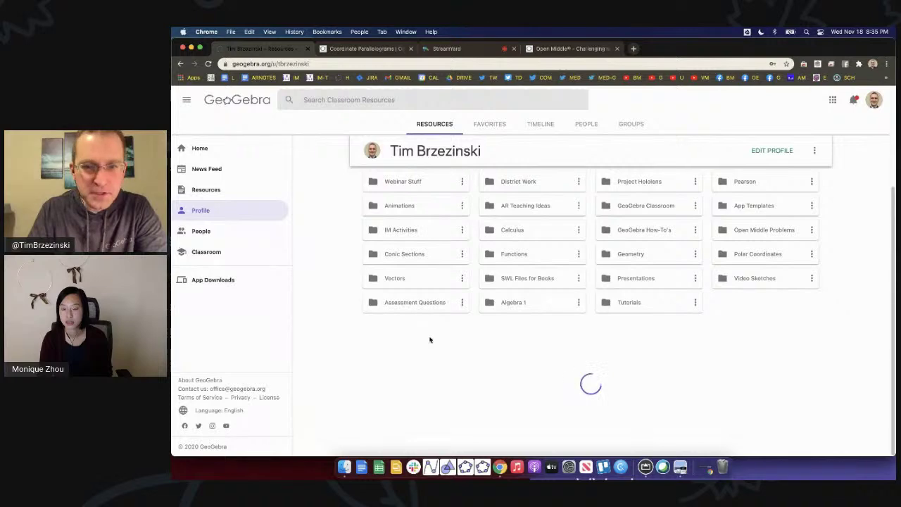
scroll(429, 339, down, 2)
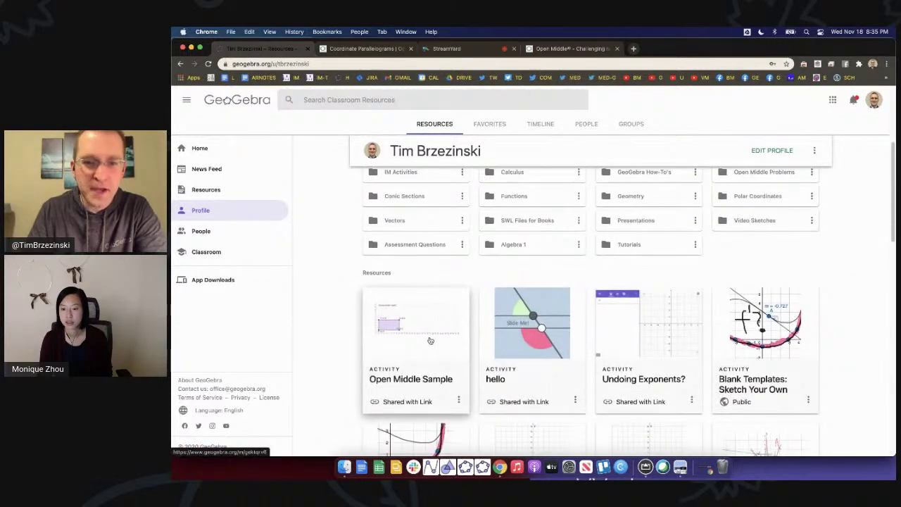
scroll(418, 341, down, 1)
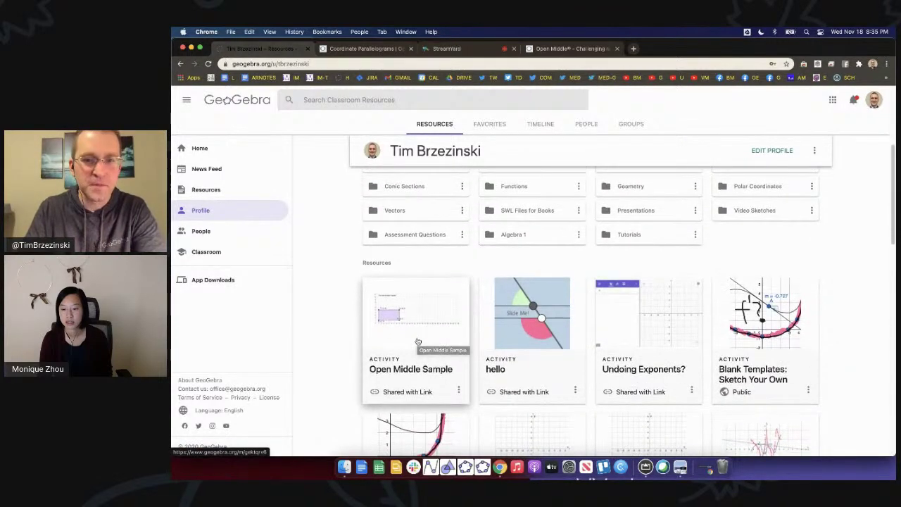
scroll(427, 351, up, 5)
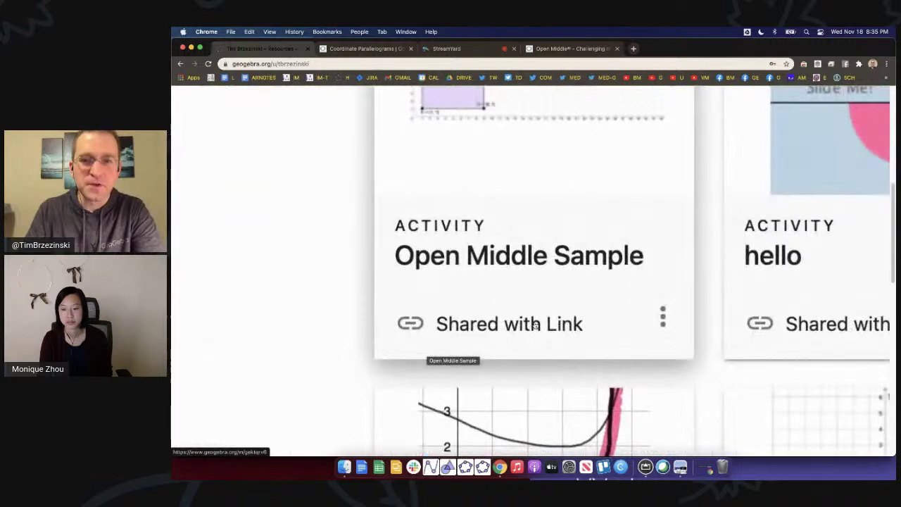
scroll(577, 248, down, 5)
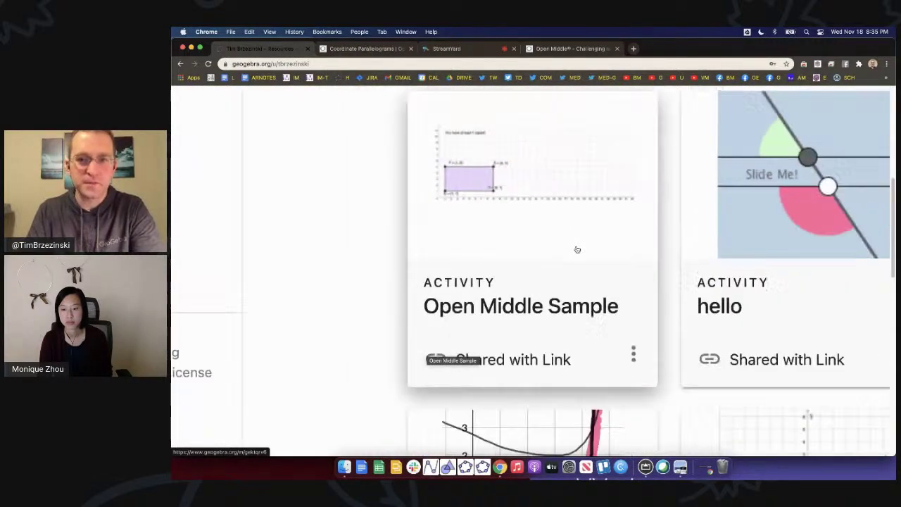
click(423, 221)
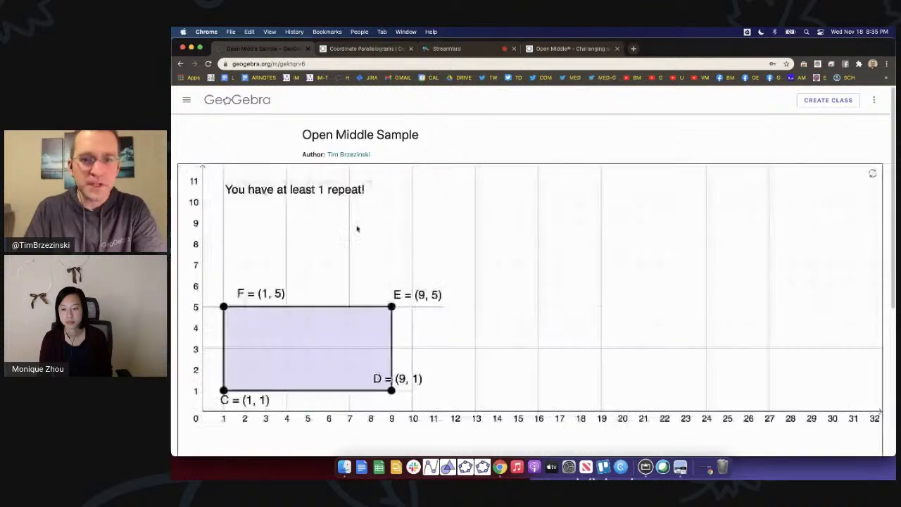
mouse_move(395, 308)
mouse_down()
mouse_move(299, 192)
mouse_move(358, 235)
mouse_move(391, 304)
mouse_up()
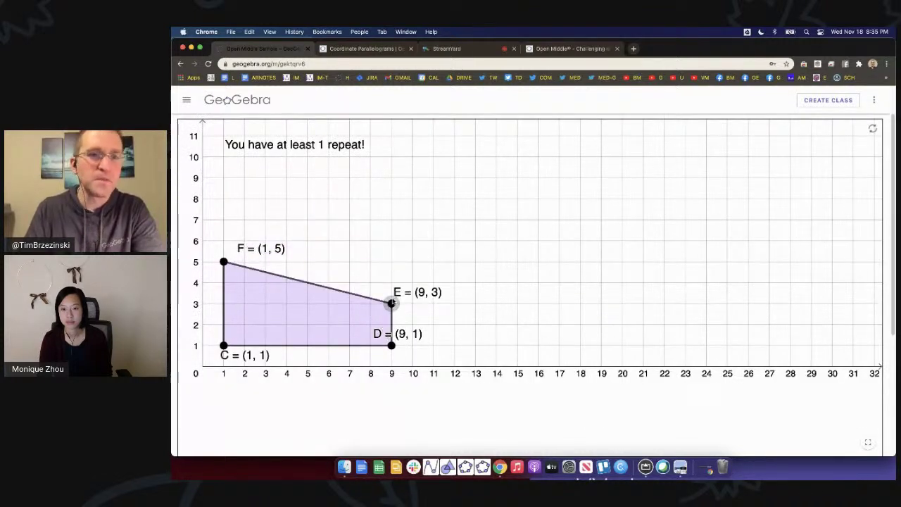
Step: Return to the profile's resources and open the Open Middle Sample activity for editing
click(180, 64)
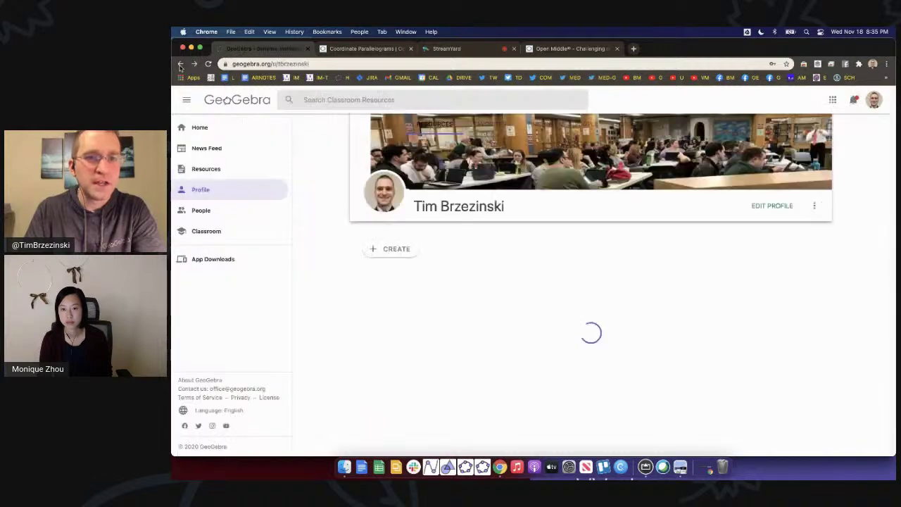
scroll(426, 346, down, 6)
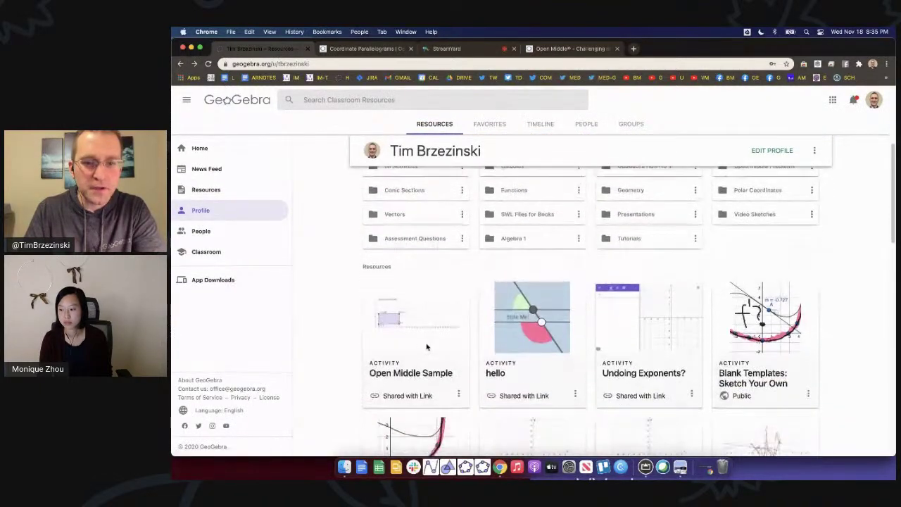
scroll(459, 389, up, 5)
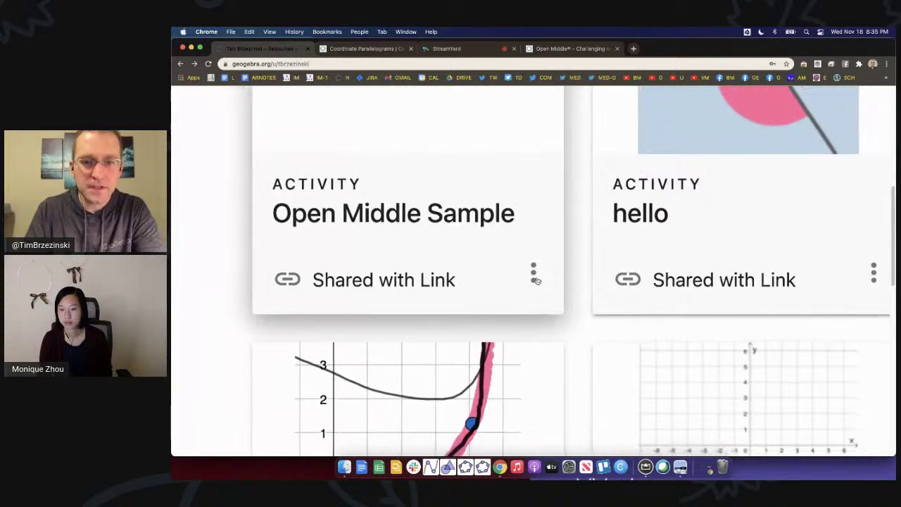
scroll(535, 280, down, 5)
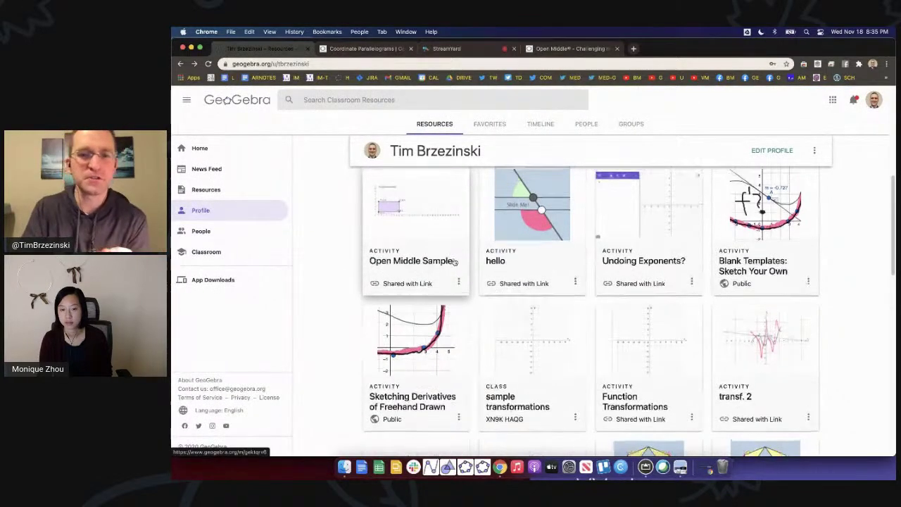
scroll(454, 262, up, 1)
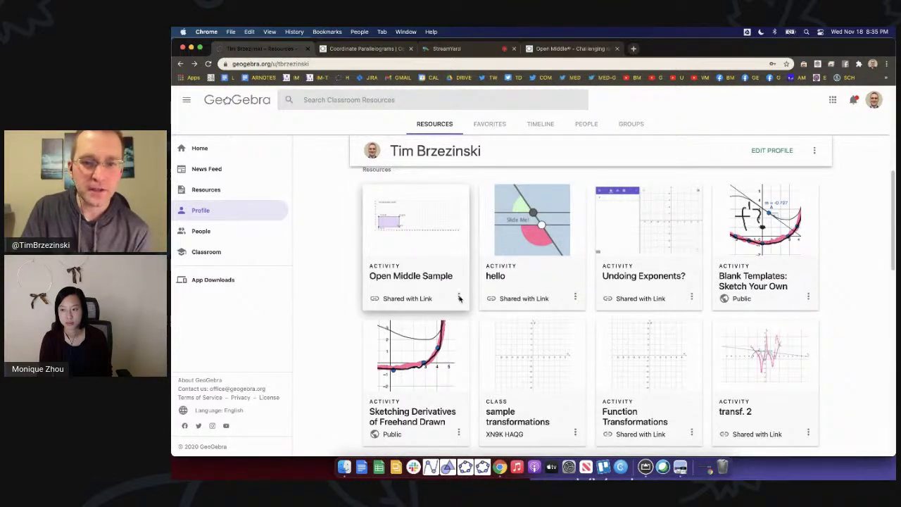
click(458, 297)
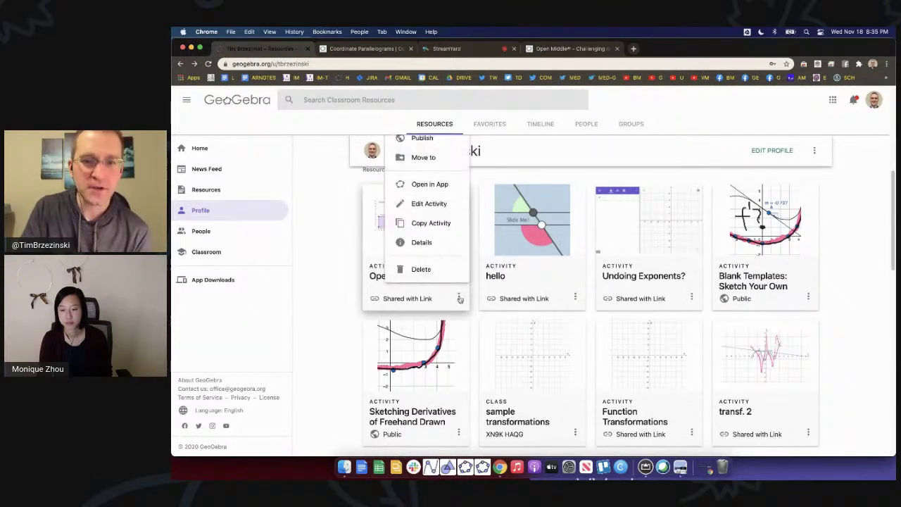
click(429, 204)
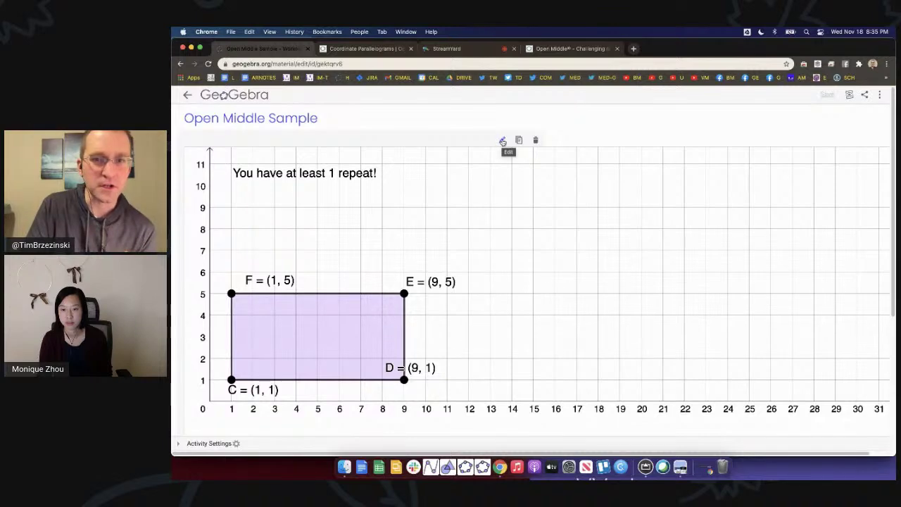
Step: Edit the applet element in the activity and expand its advanced settings
scroll(507, 133, up, 5)
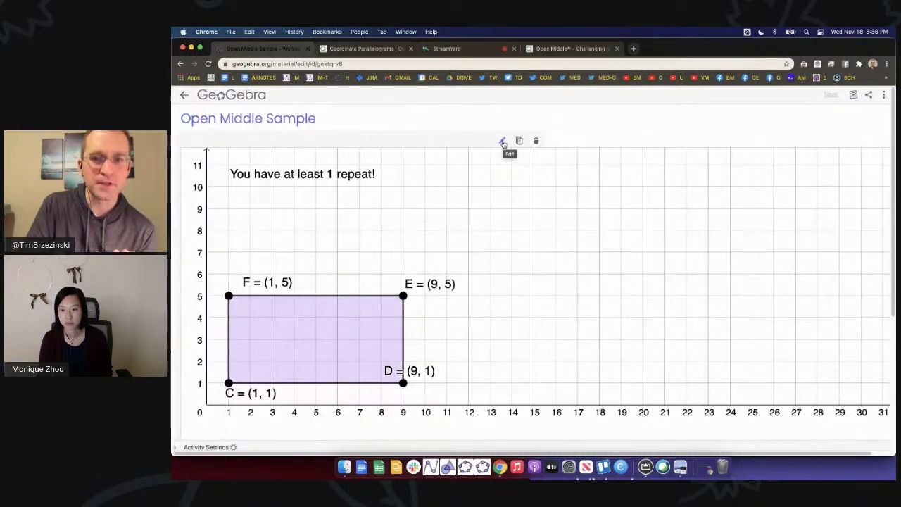
scroll(514, 253, down, 5)
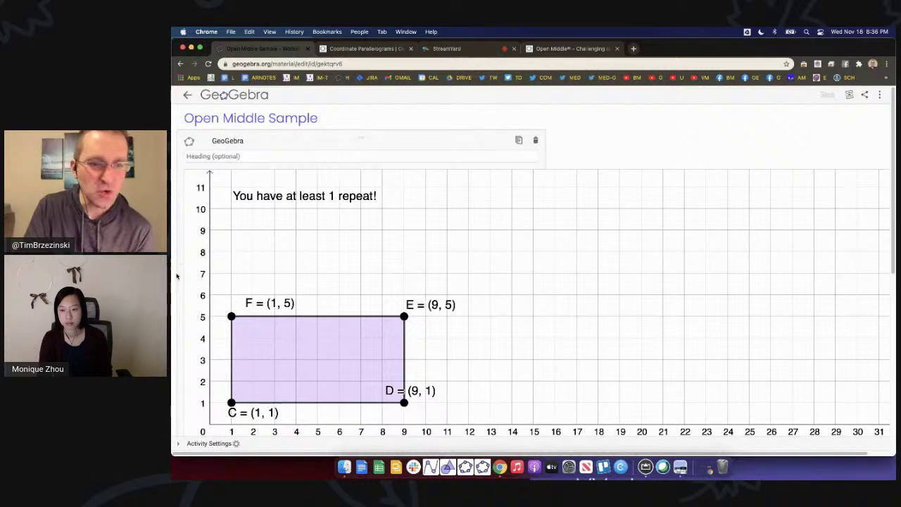
scroll(177, 276, down, 5)
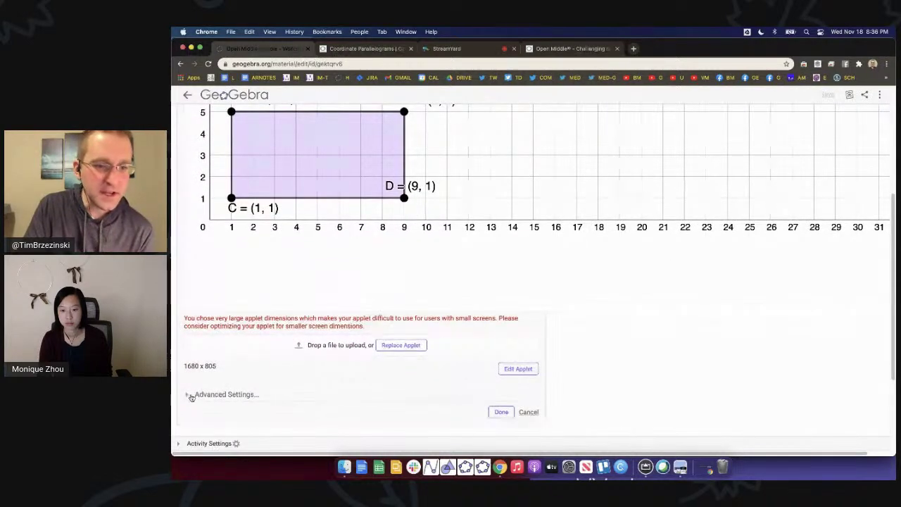
click(191, 396)
scroll(191, 397, down, 3)
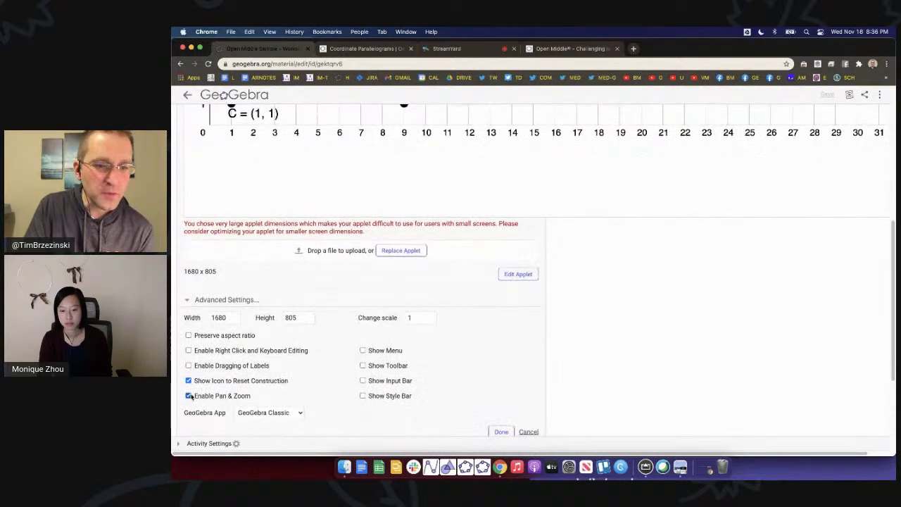
Step: Resize the applet to a height of 600 and a width of 800
scroll(189, 294, up, 3)
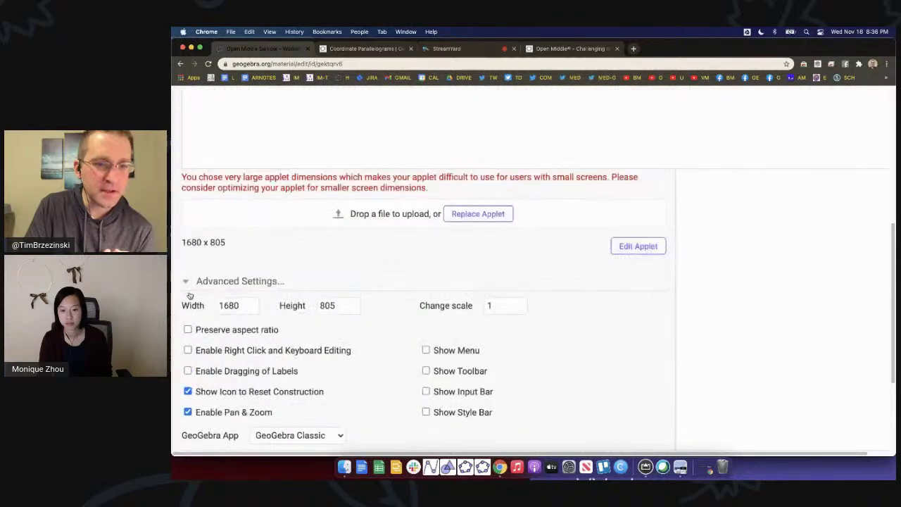
scroll(189, 295, up, 3)
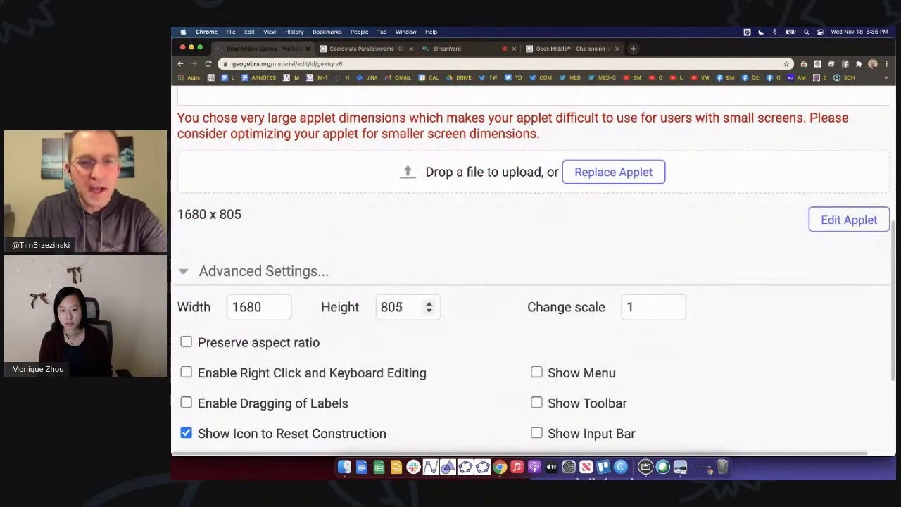
click(402, 308)
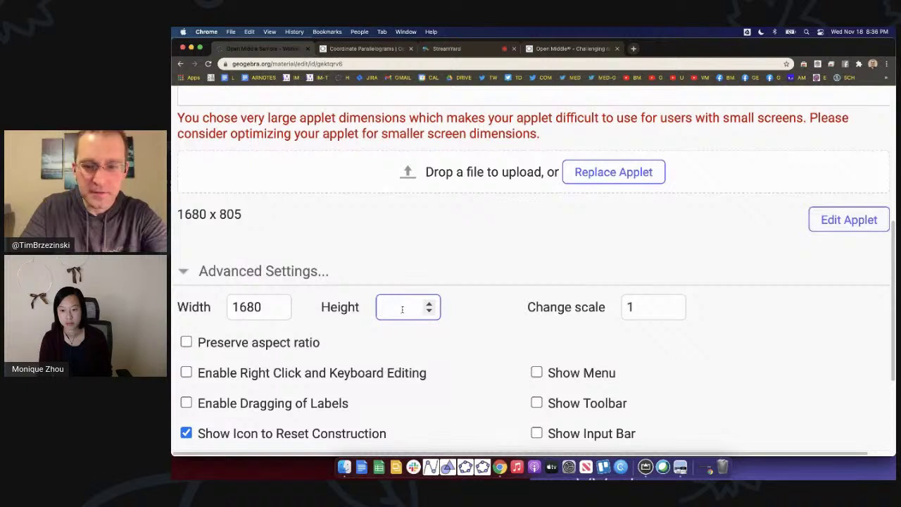
text(600)
scroll(246, 316, down, 4)
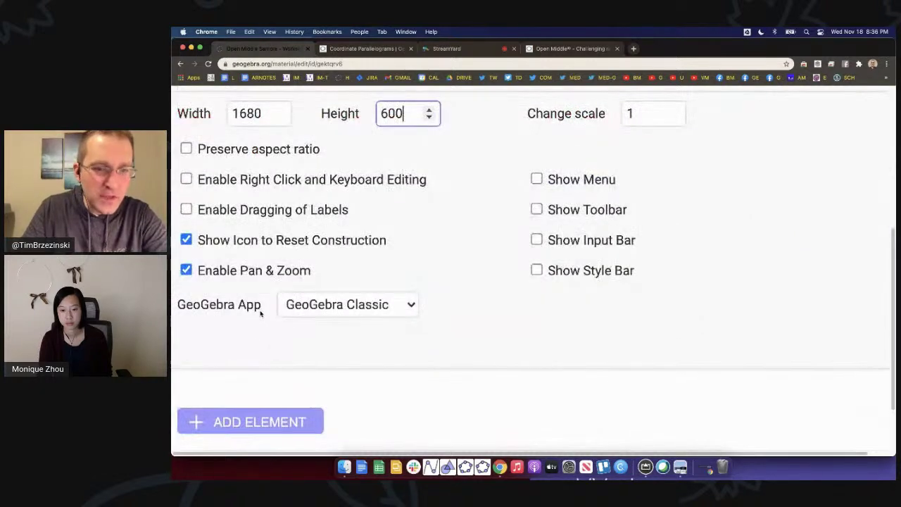
click(261, 115)
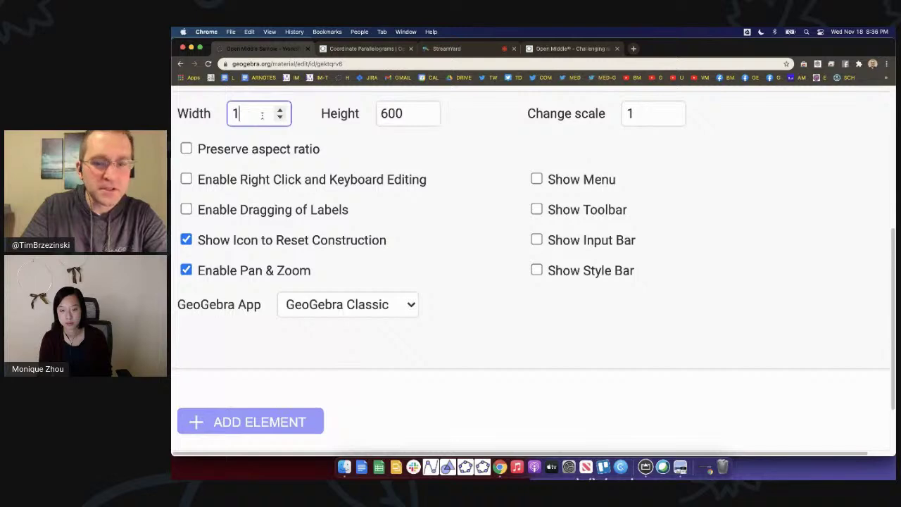
text(800)
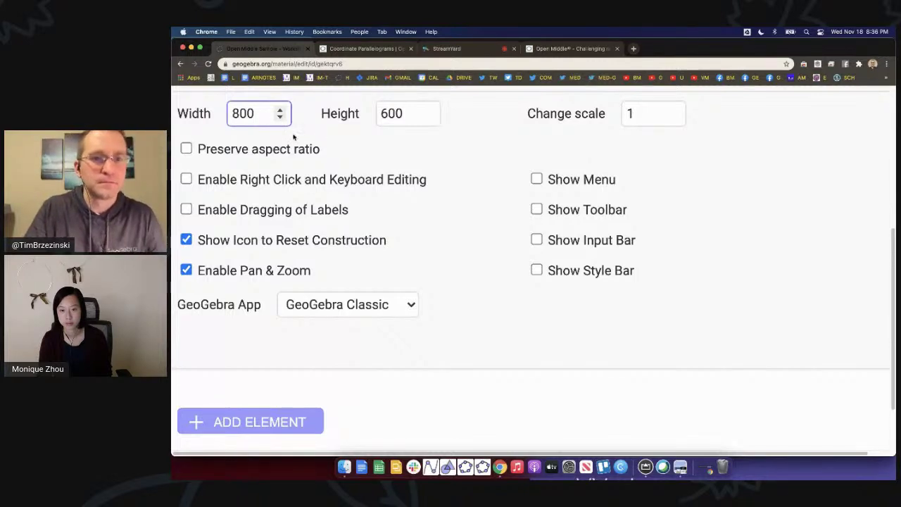
scroll(293, 148, down, 1)
key(super+minus)
key(super+minus)
key(super+minus)
key(super+minus)
key(super+minus)
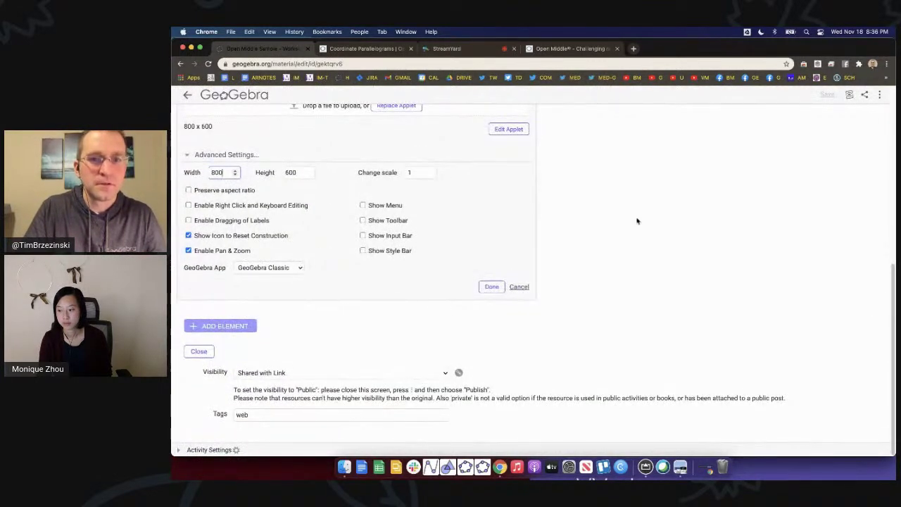
Step: Turn on the toolbar display for the applet and check the preview
scroll(634, 222, up, 2)
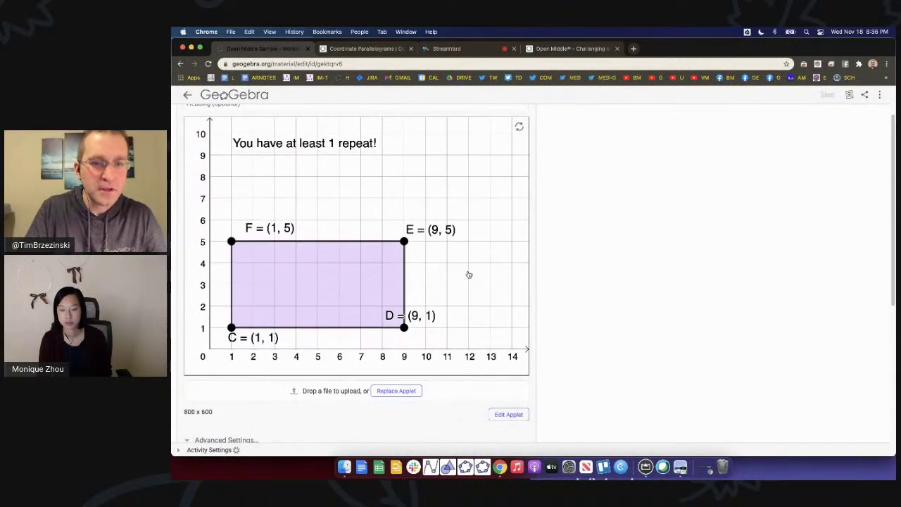
scroll(642, 332, down, 5)
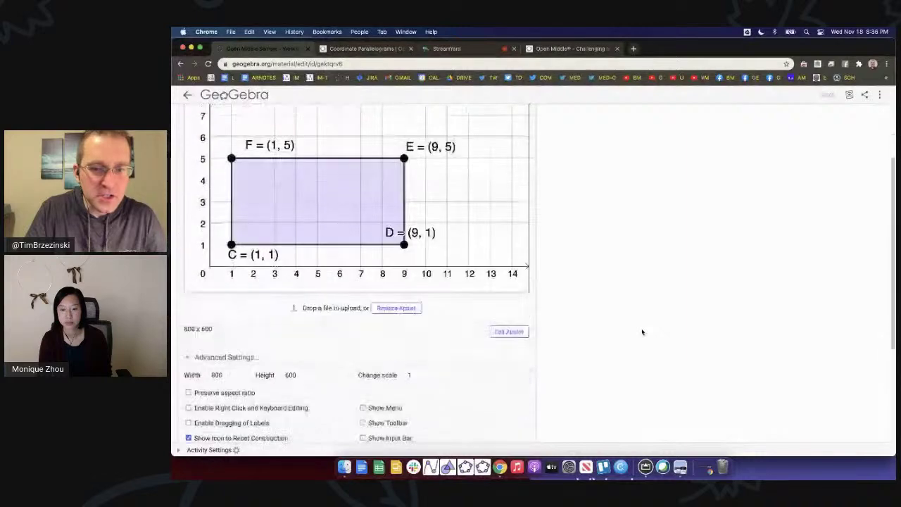
click(363, 383)
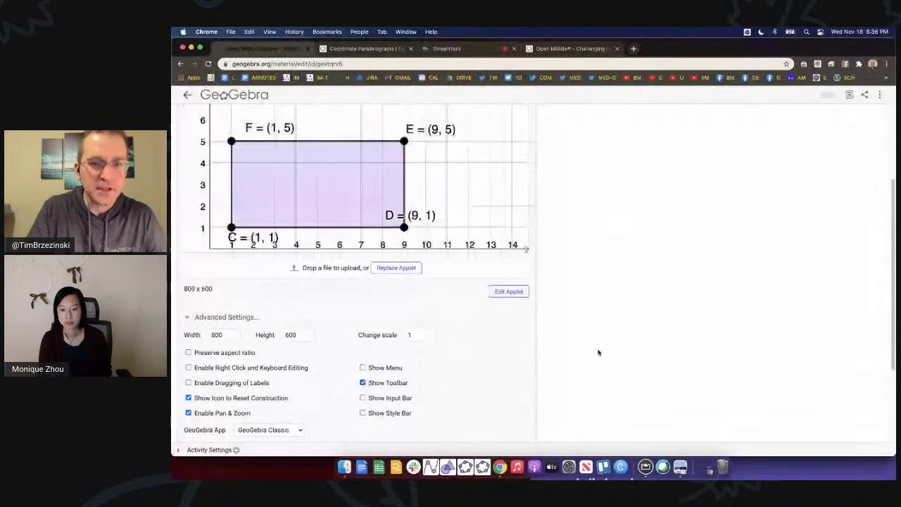
scroll(603, 353, up, 3)
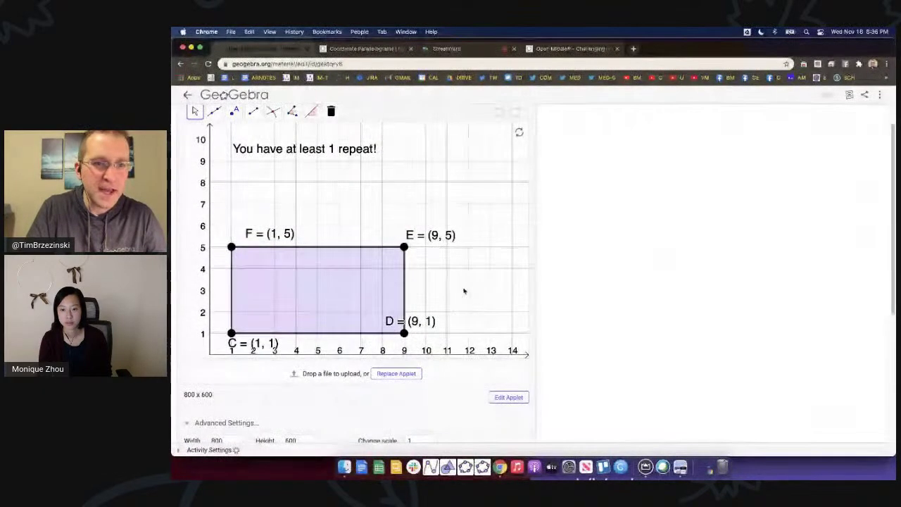
Step: Turn on the style bar for the applet and test opening and closing it in the preview
drag(457, 289, 450, 272)
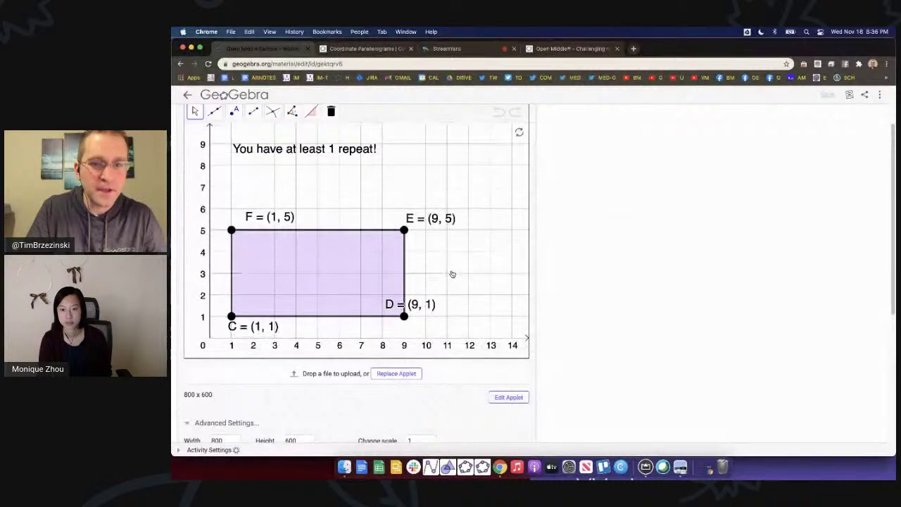
scroll(644, 327, down, 5)
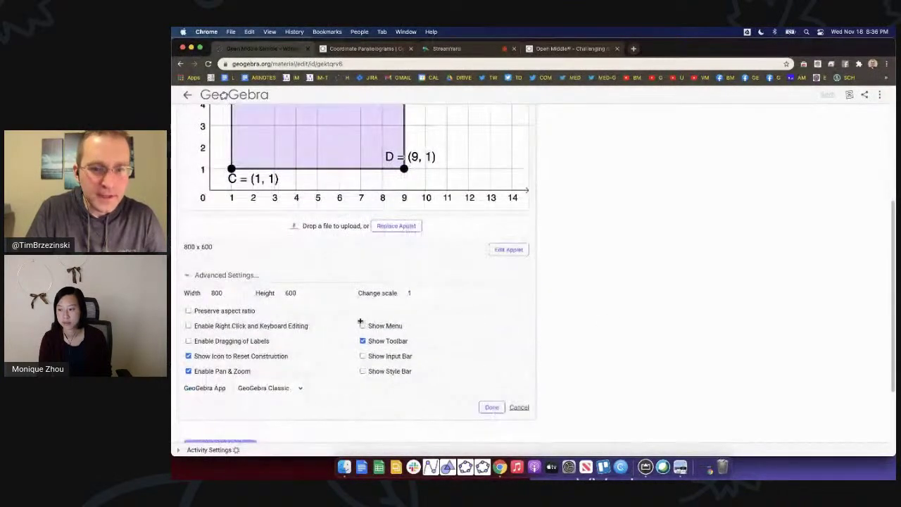
click(364, 371)
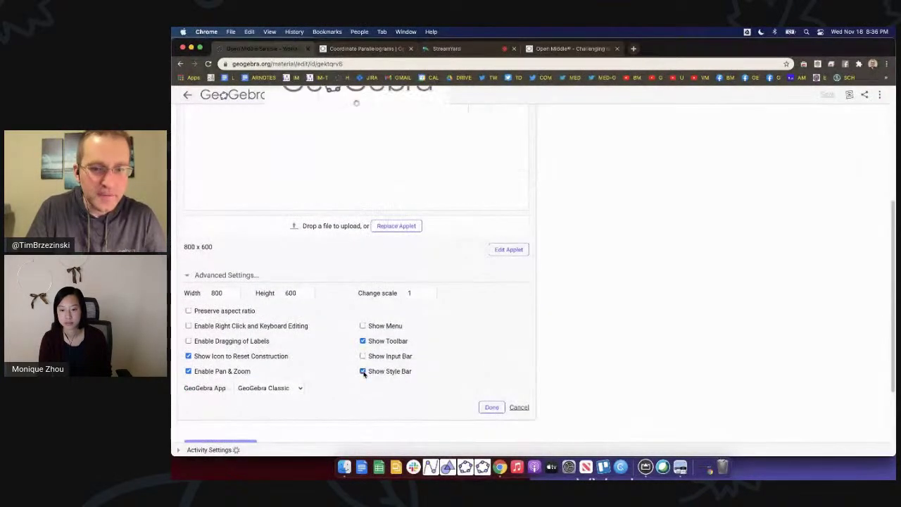
scroll(621, 347, up, 5)
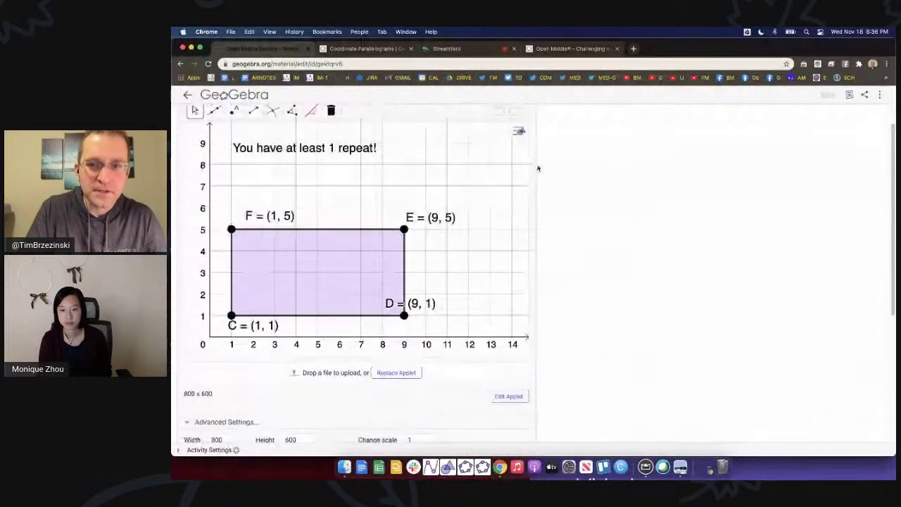
click(520, 133)
click(521, 133)
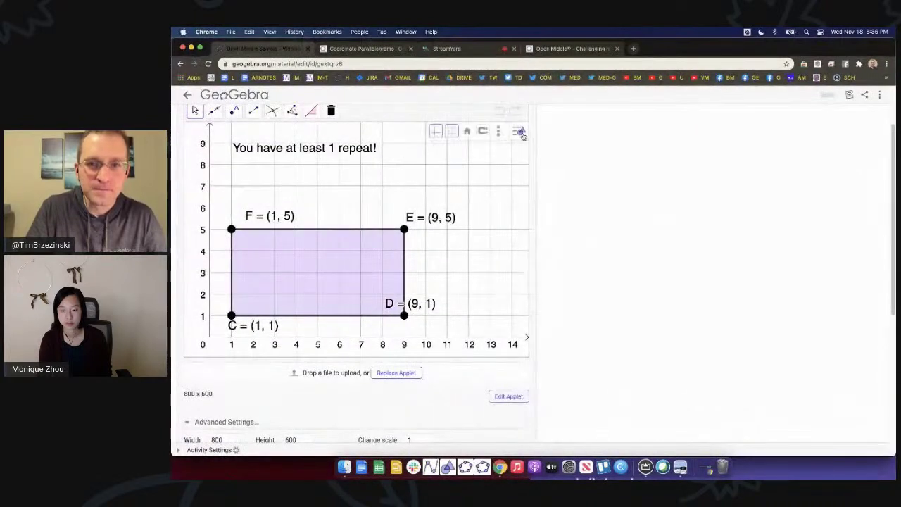
click(521, 133)
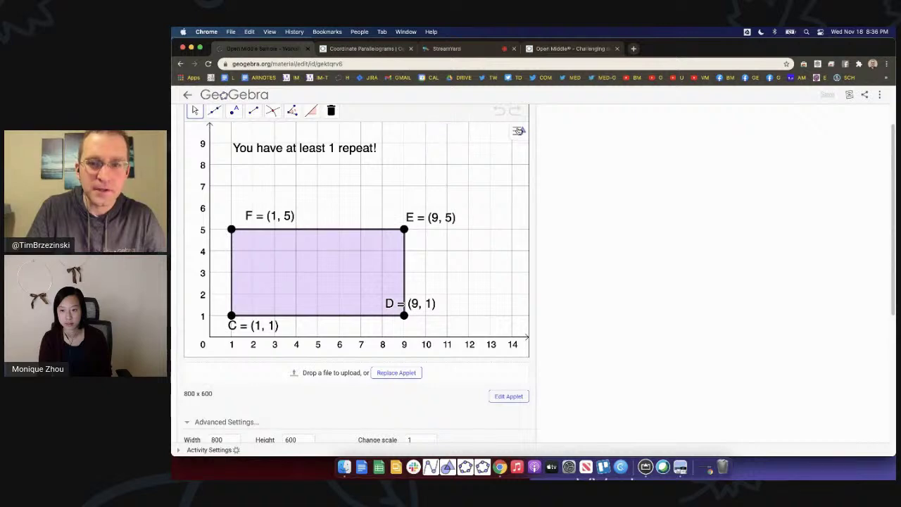
Step: Enable label dragging plus right-click and keyboard editing for the applet, and move point D's label just outside the rectangle
scroll(628, 297, down, 1)
scroll(628, 297, down, 5)
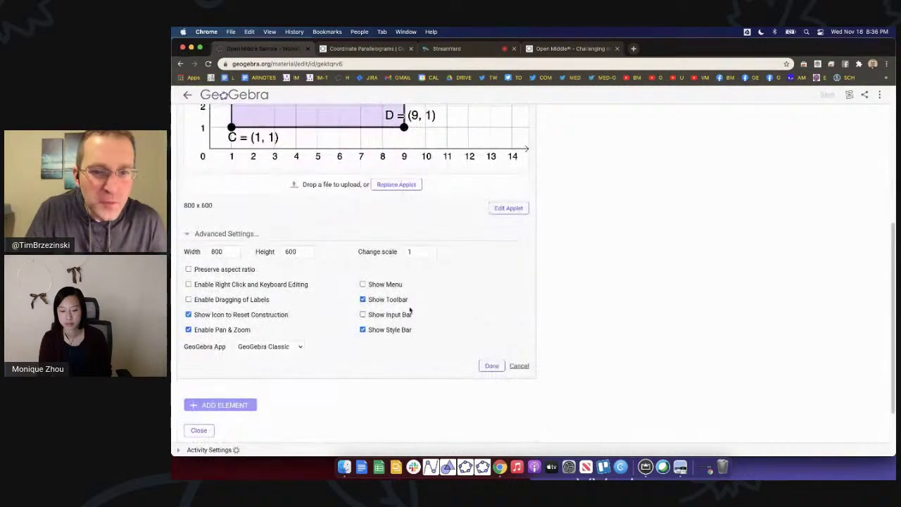
click(188, 299)
drag(410, 121, 455, 124)
click(189, 284)
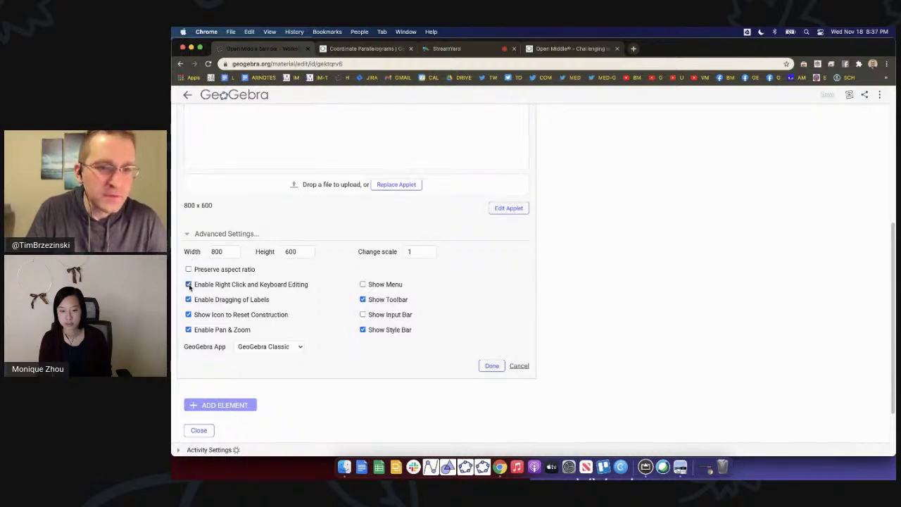
drag(442, 124, 435, 123)
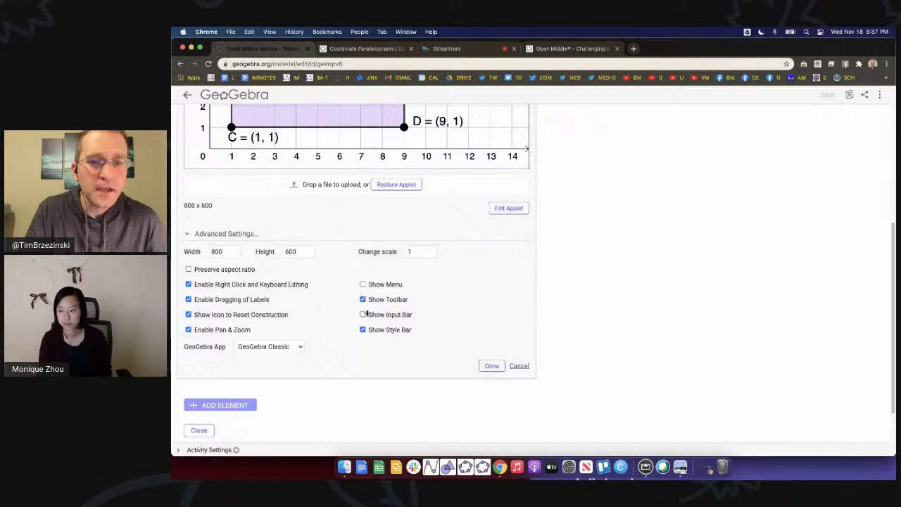
Step: Try showing the input bar in the applet preview and hide it again
scroll(366, 315, up, 5)
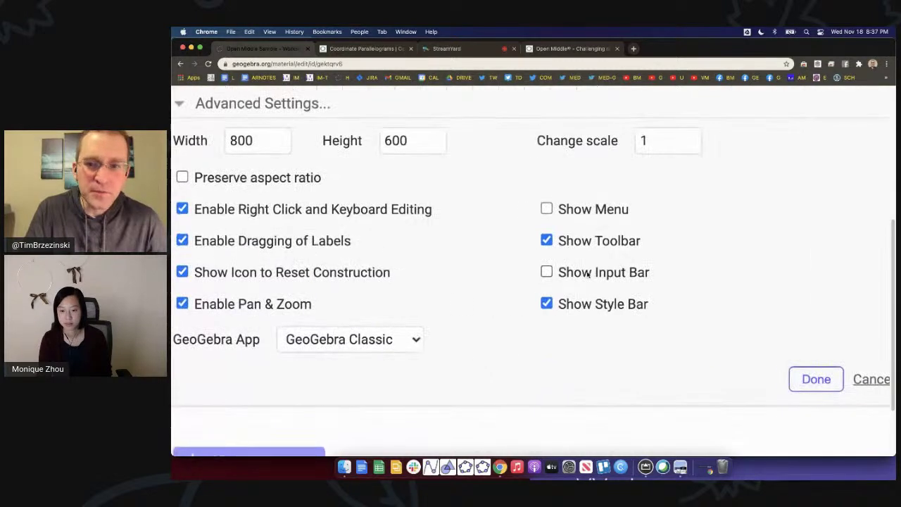
scroll(547, 271, down, 5)
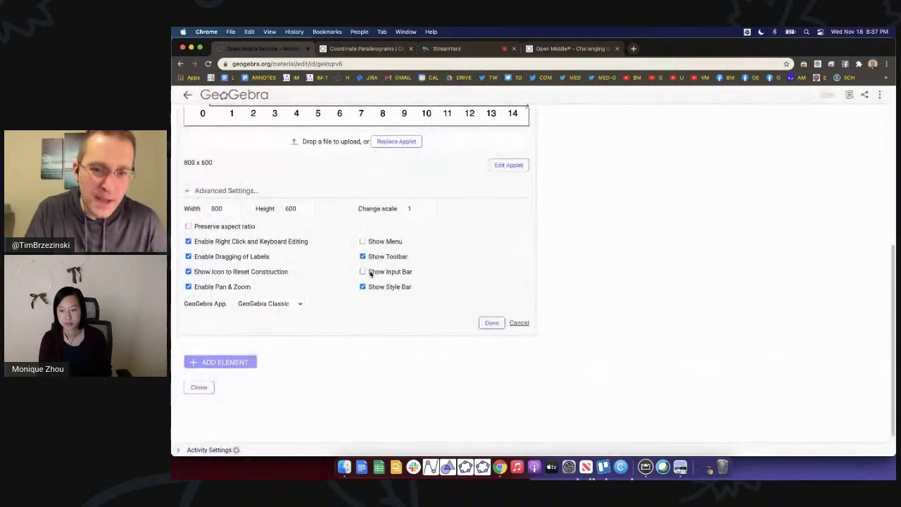
click(362, 272)
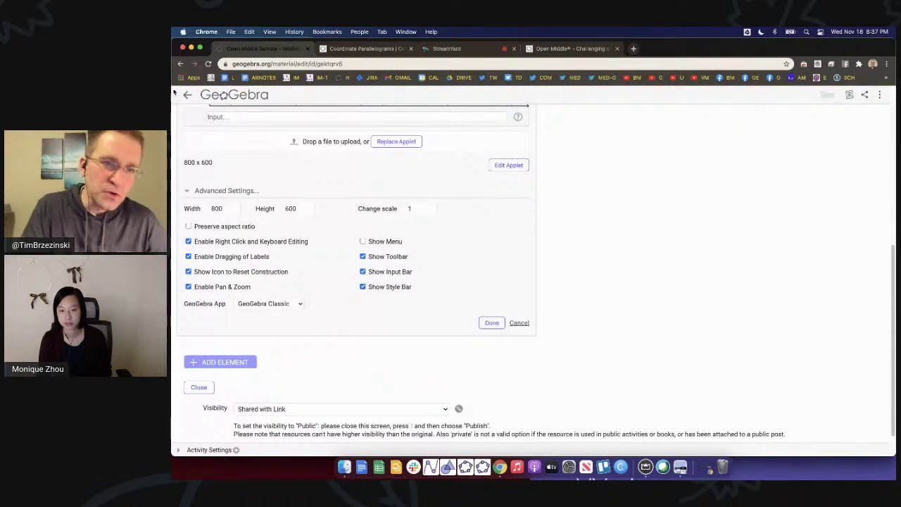
click(362, 272)
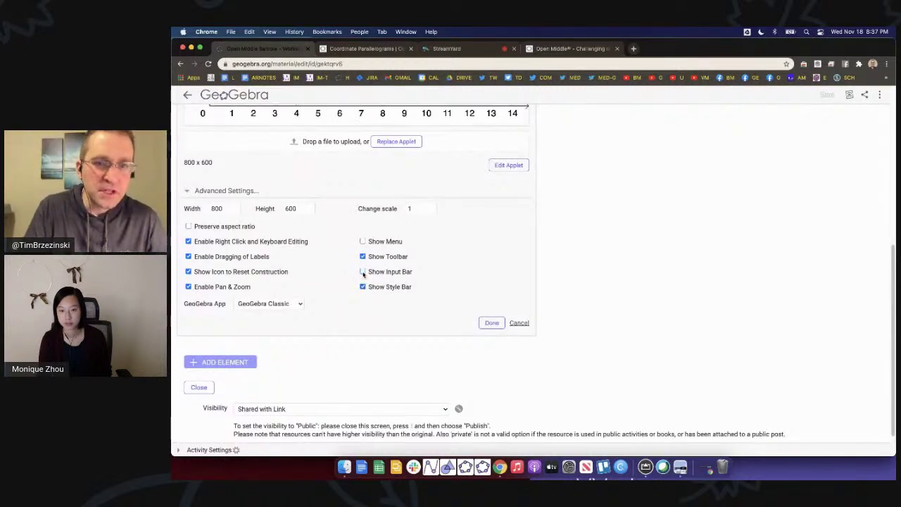
Step: Try showing the menu in the applet, examine its icon in the preview, and hide it again
scroll(602, 262, up, 5)
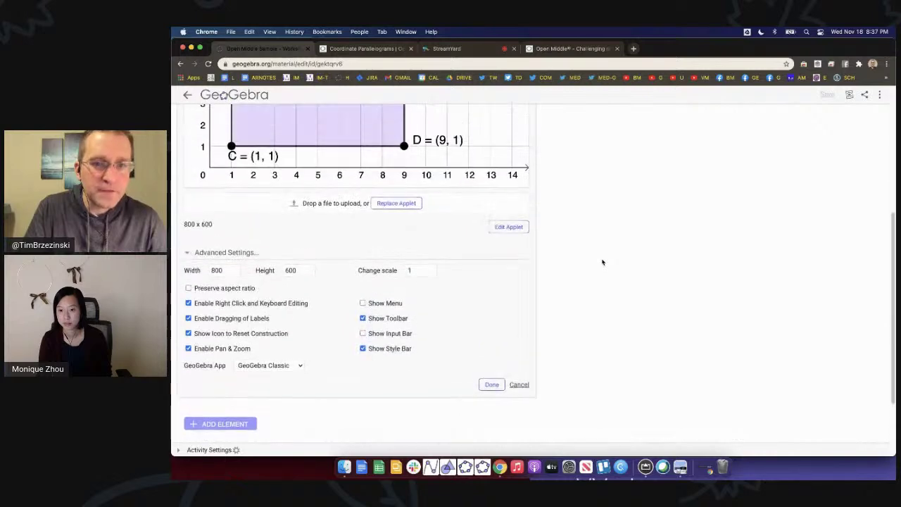
scroll(602, 262, down, 5)
click(363, 284)
scroll(617, 272, up, 3)
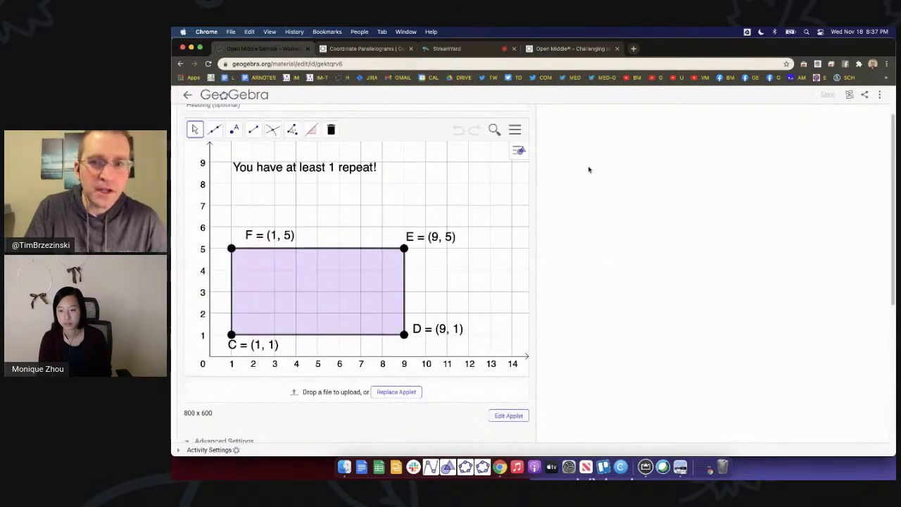
scroll(516, 133, up, 5)
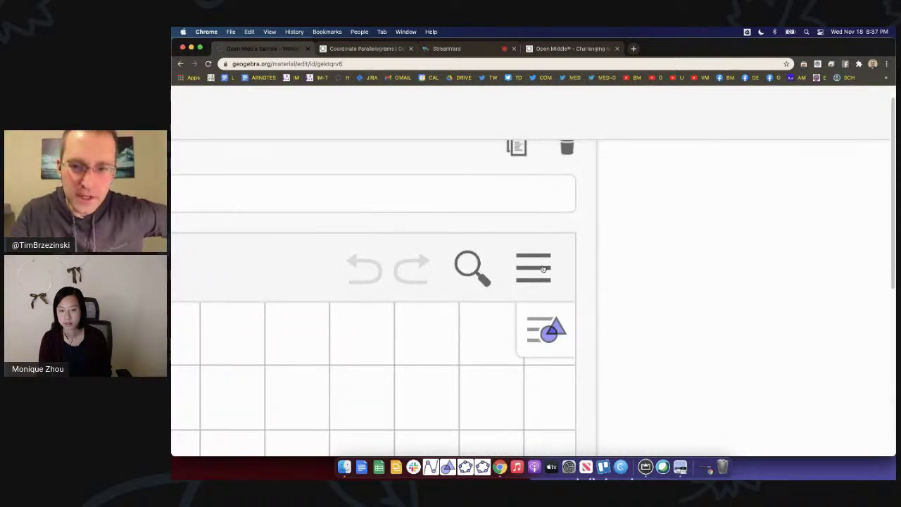
scroll(538, 271, down, 5)
scroll(615, 302, down, 3)
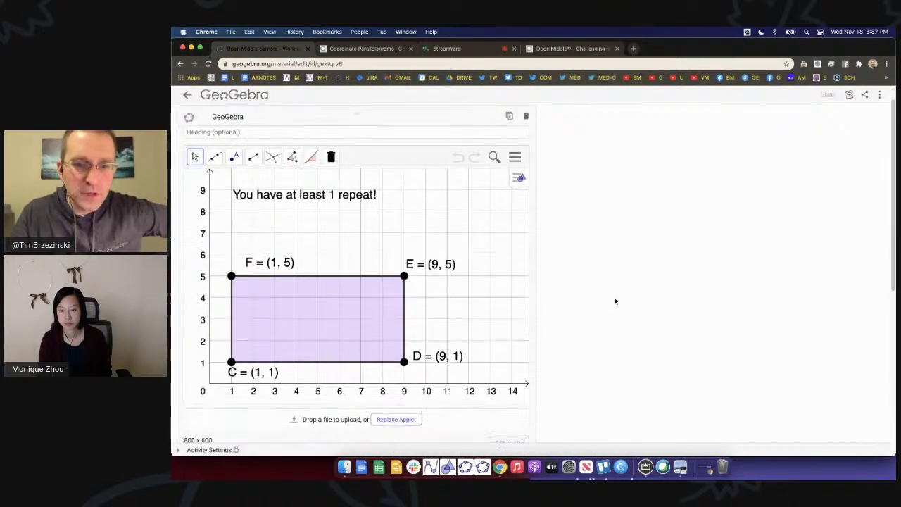
scroll(614, 302, down, 1)
click(362, 330)
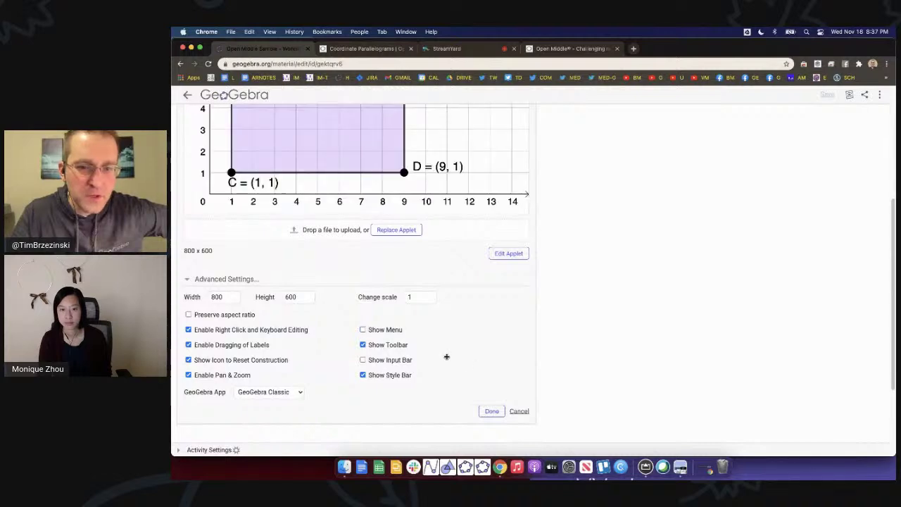
Step: Confirm the element's settings, reopen the element, and adjust the graph's position in the applet editor
click(492, 411)
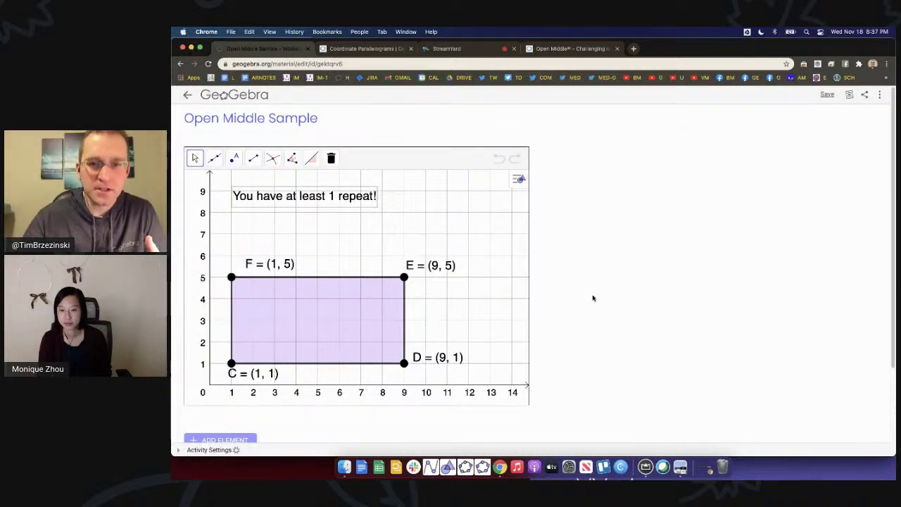
click(494, 141)
scroll(587, 255, down, 5)
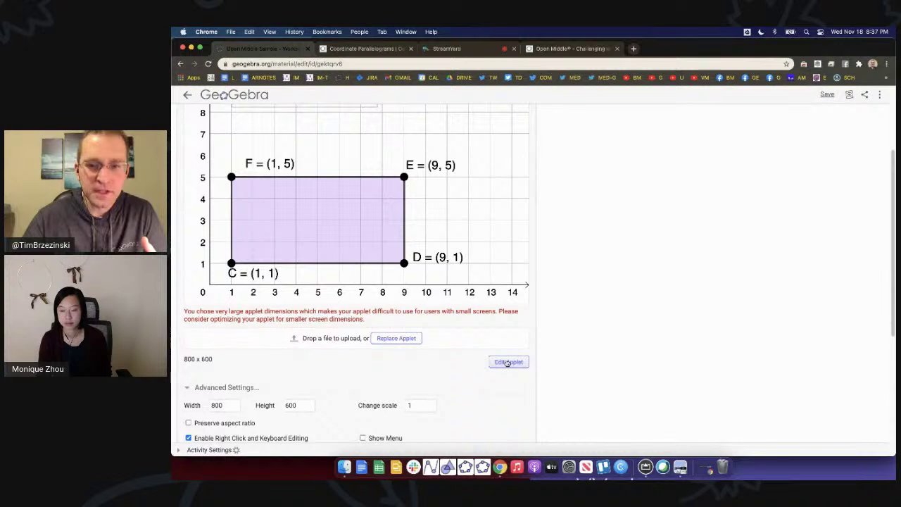
click(507, 362)
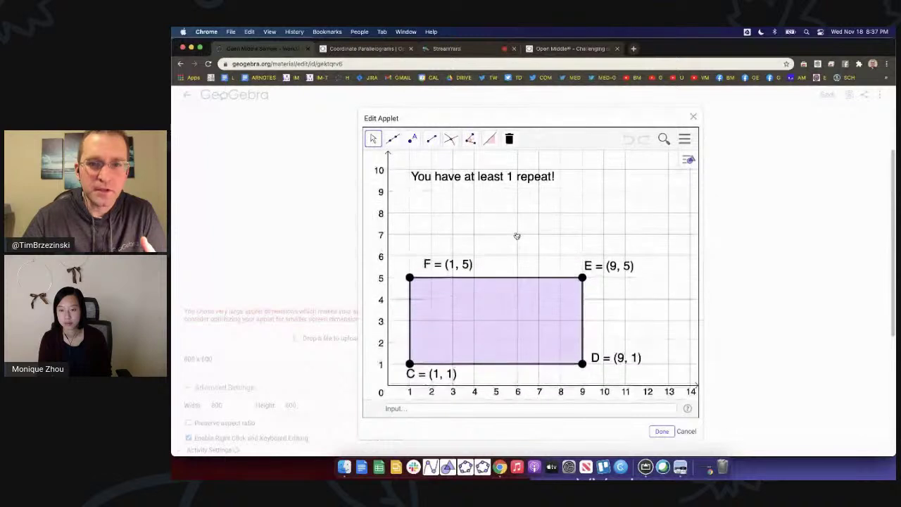
click(478, 177)
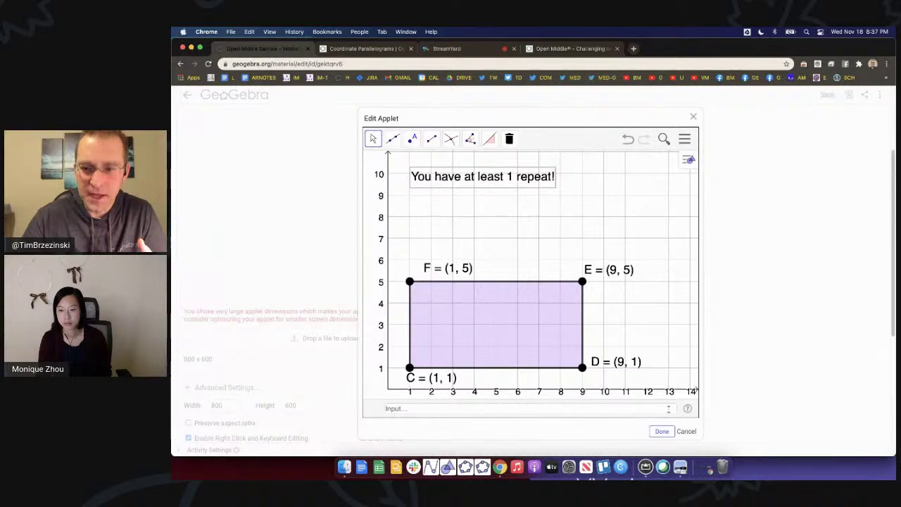
click(662, 432)
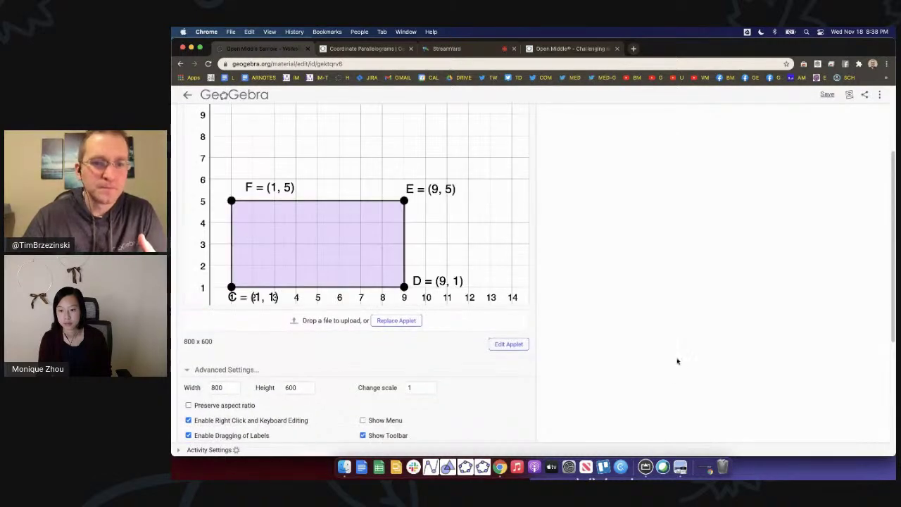
Step: Zoom the applet's graph out, resize the applet to about 723 x 577, and confirm the element's settings
scroll(677, 361, up, 1)
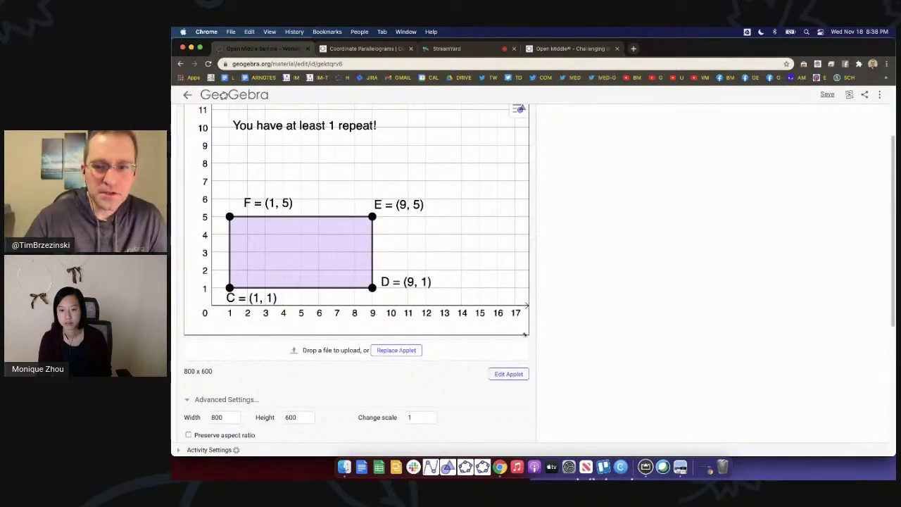
drag(527, 335, 494, 323)
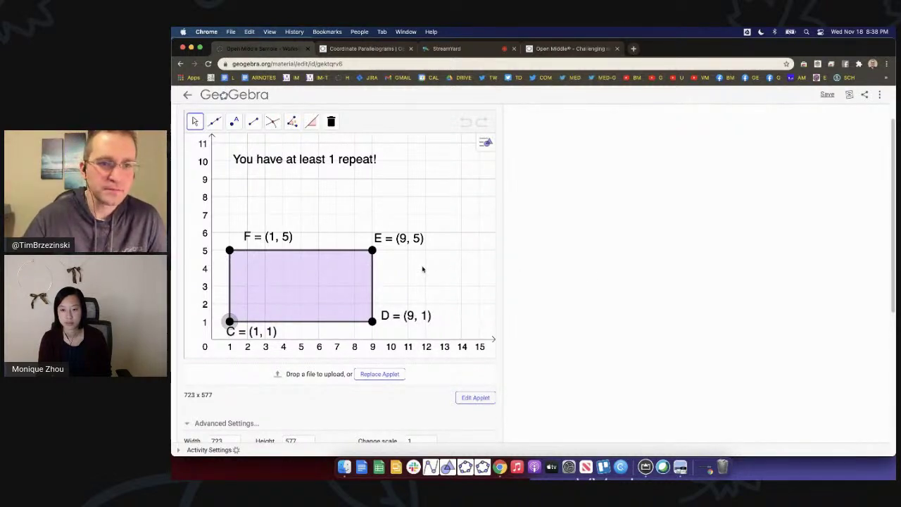
scroll(668, 274, down, 5)
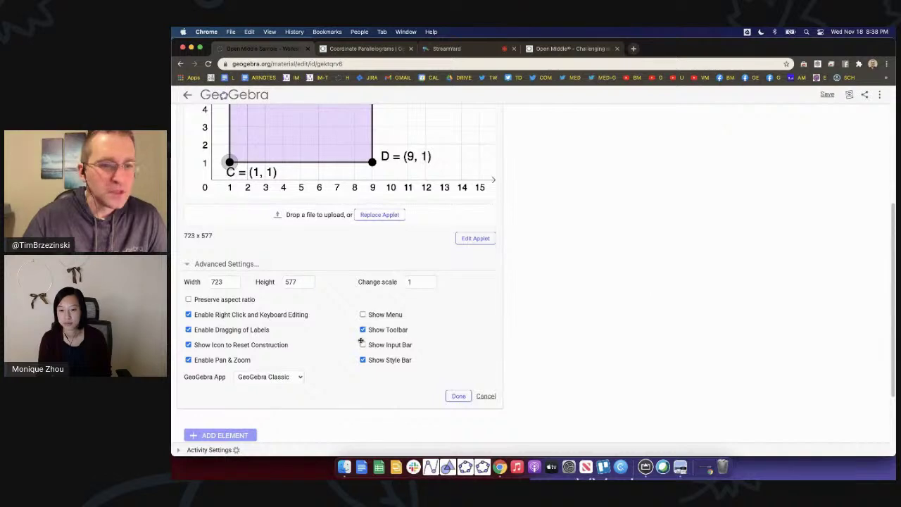
click(458, 396)
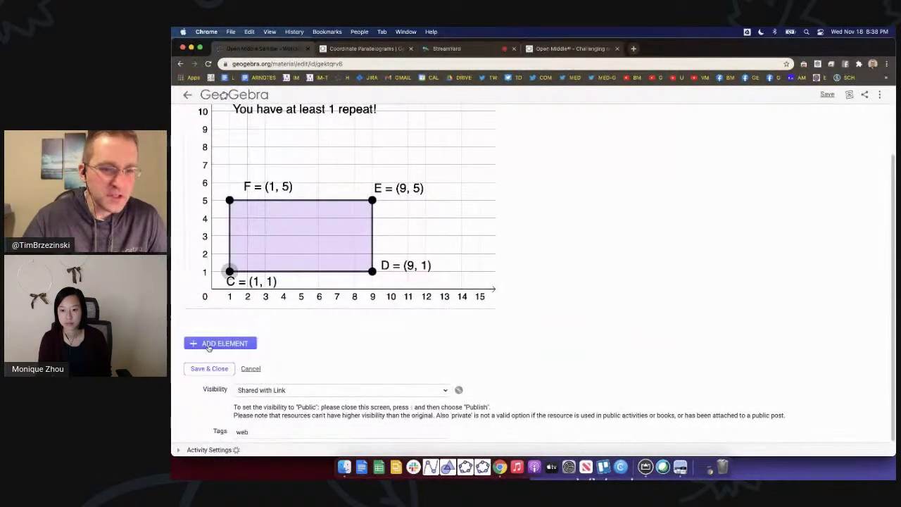
Step: Add an image element below the applet and upload "Screen Shot 2020-11-18 at 7.36.41 PM" from the Desktop
scroll(208, 347, up, 2)
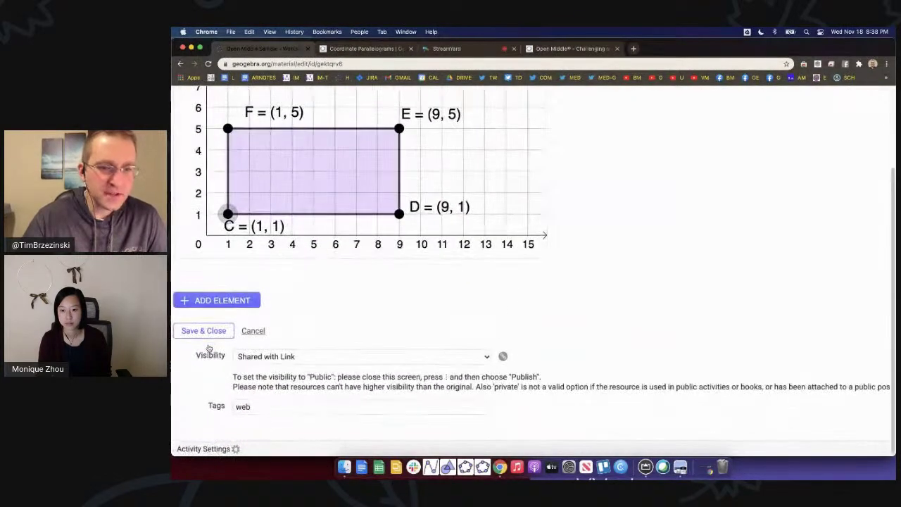
click(222, 301)
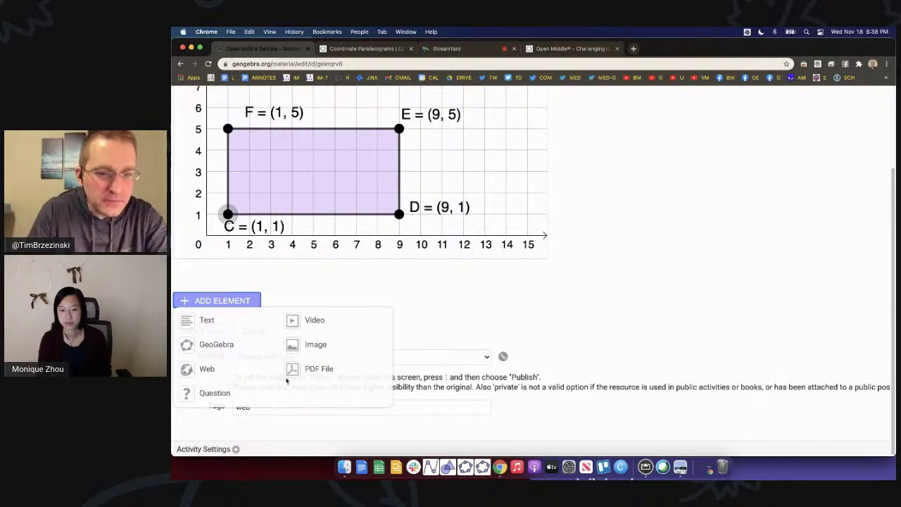
click(308, 345)
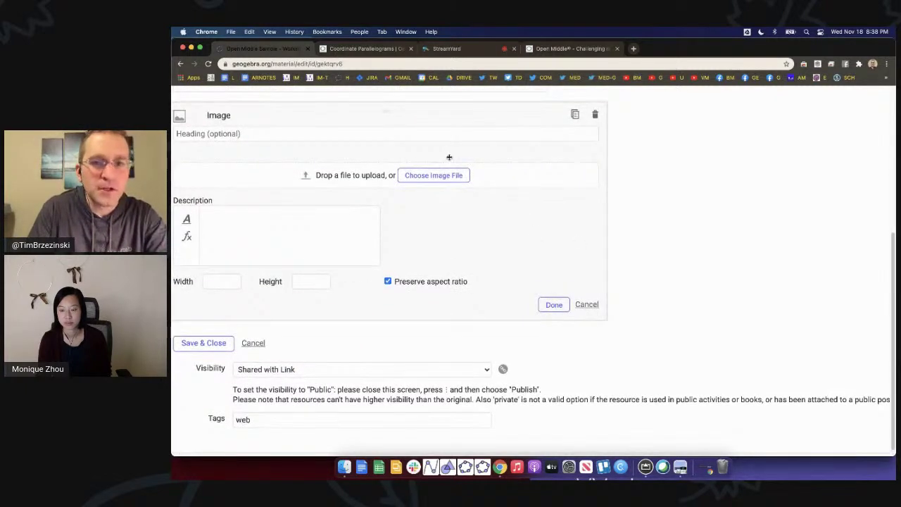
click(446, 176)
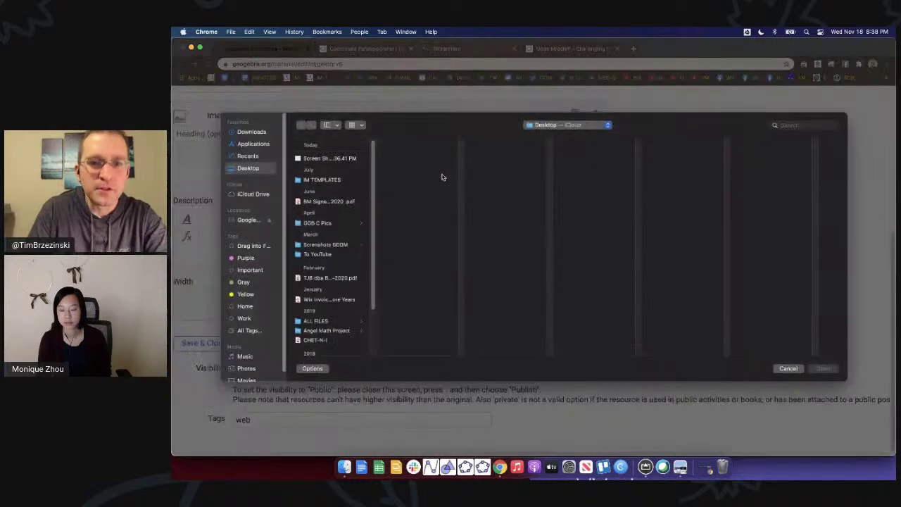
click(340, 159)
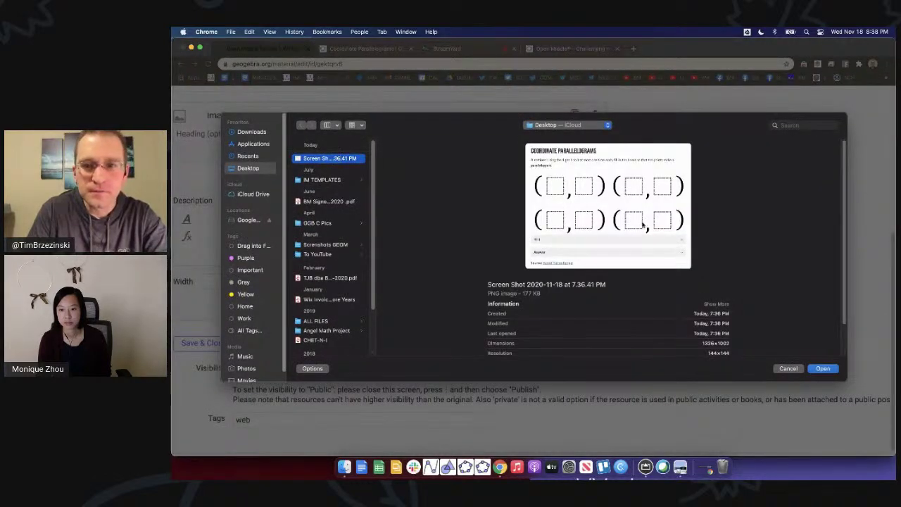
click(822, 369)
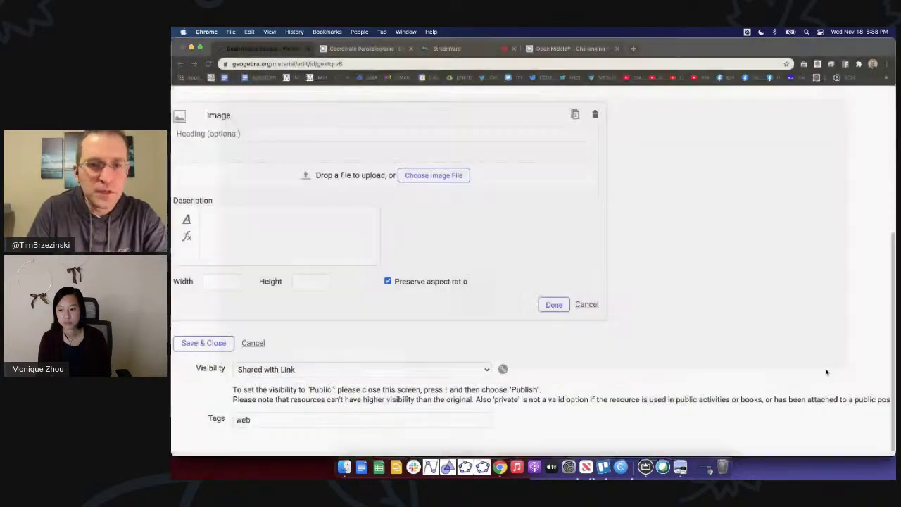
scroll(789, 342, up, 5)
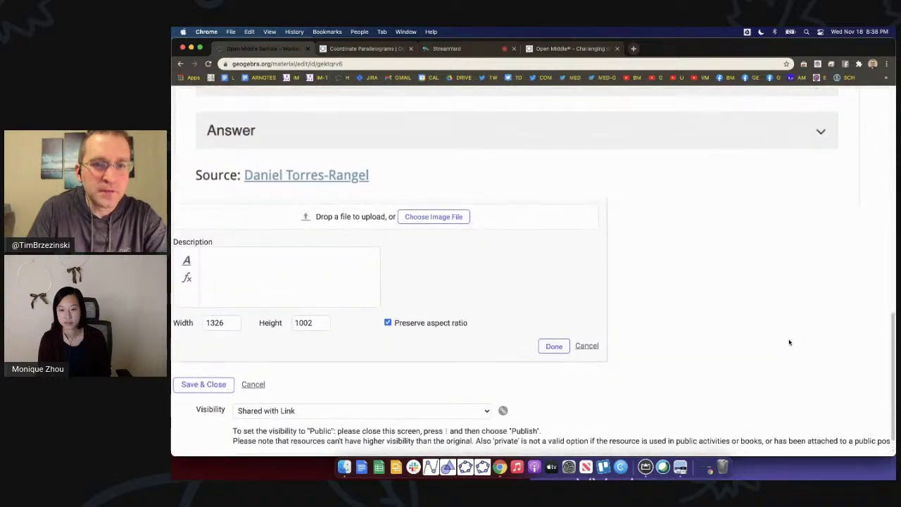
scroll(789, 342, down, 3)
scroll(789, 342, down, 1)
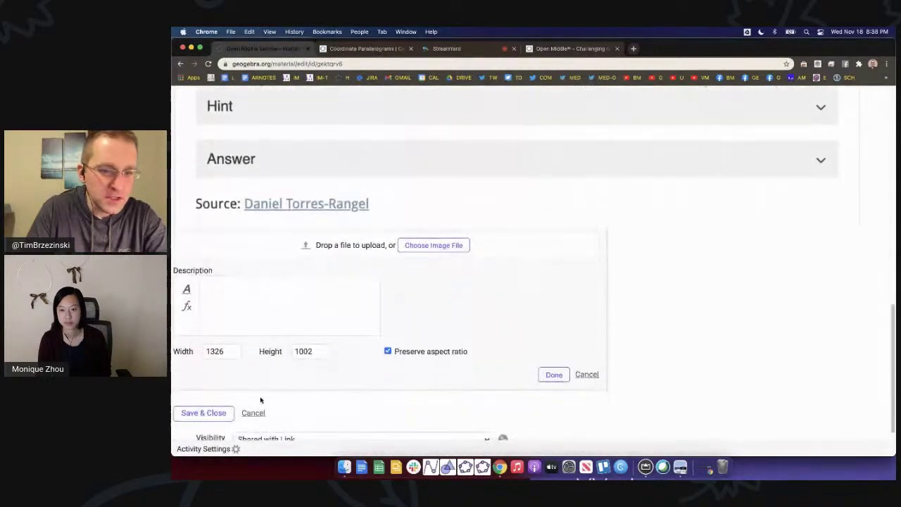
Step: Set the uploaded image's width to 500 with its aspect ratio preserved and confirm the image element
click(226, 352)
key(BackSpace)
key(BackSpace)
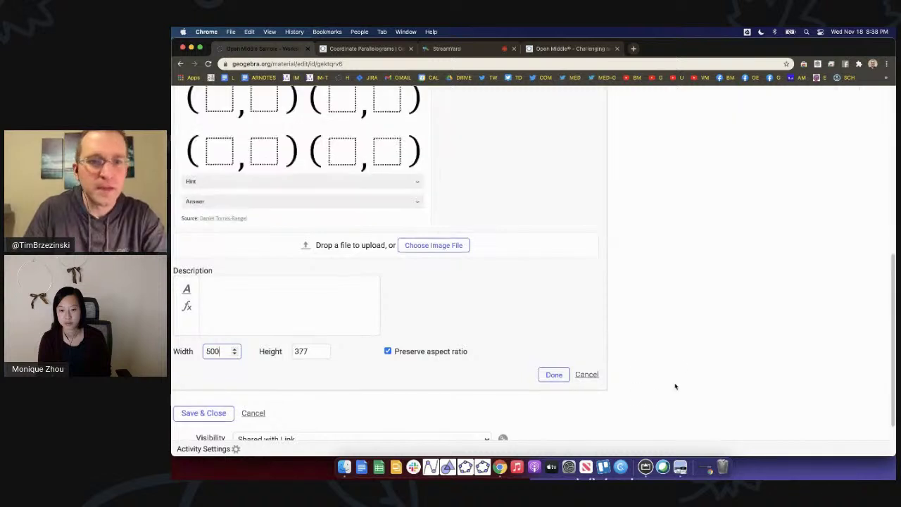
scroll(687, 356, up, 3)
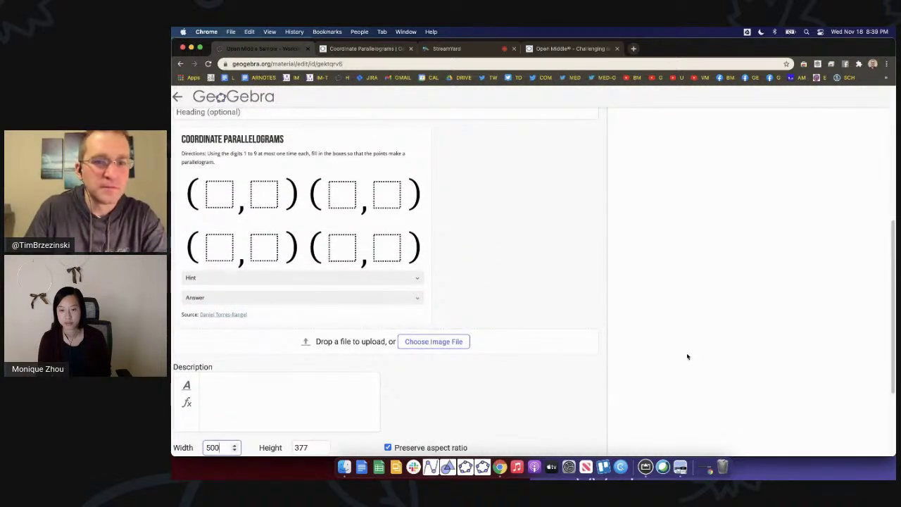
scroll(686, 356, down, 3)
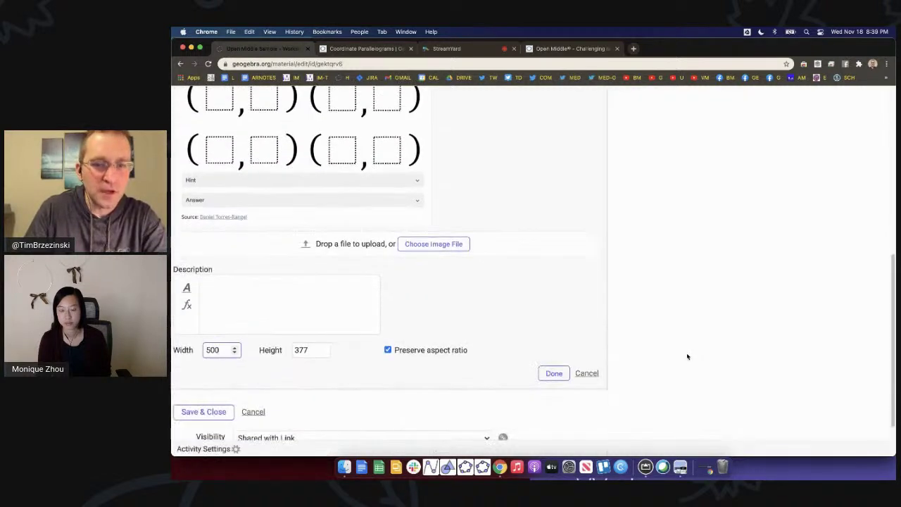
click(554, 373)
Step: Move the Coordinate Parallelograms image element above the applet to the start of the activity
drag(338, 250, 620, 181)
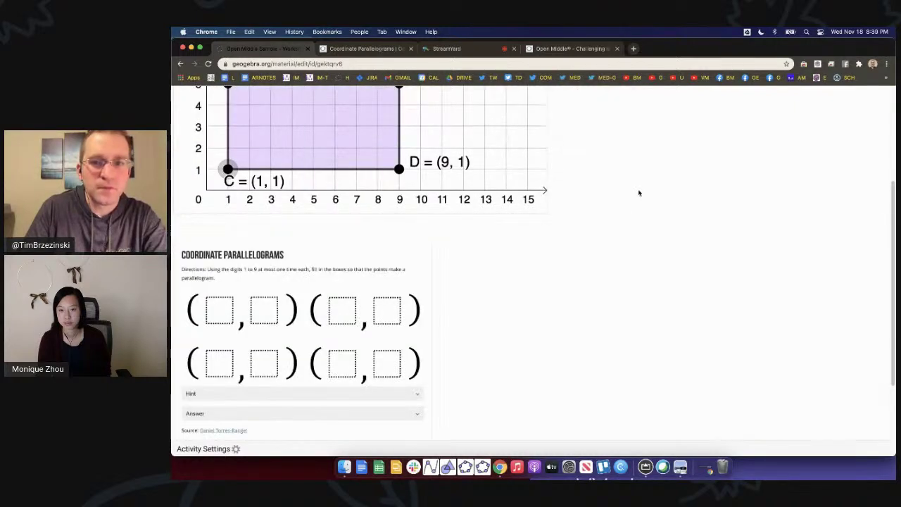
drag(342, 305, 492, 97)
scroll(637, 181, up, 10)
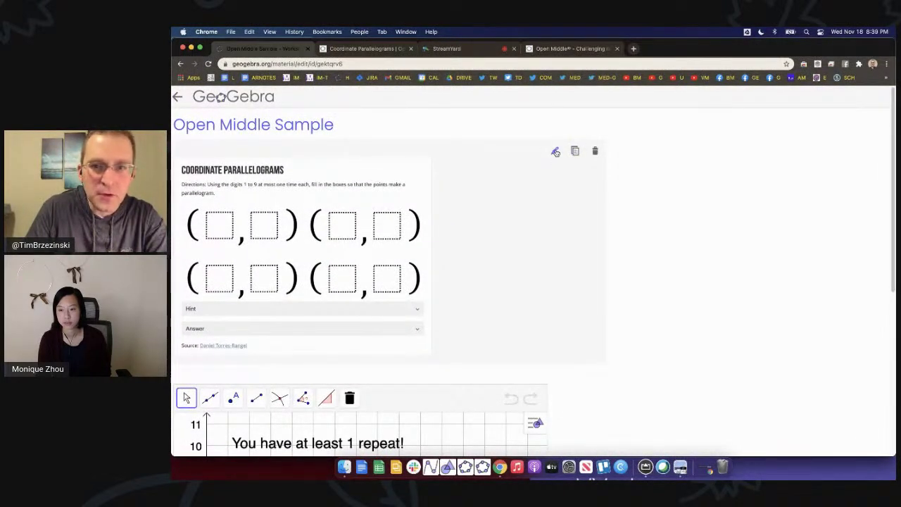
Step: Reopen the Coordinate Parallelograms image element and set its width to 600 with the aspect ratio preserved
click(555, 152)
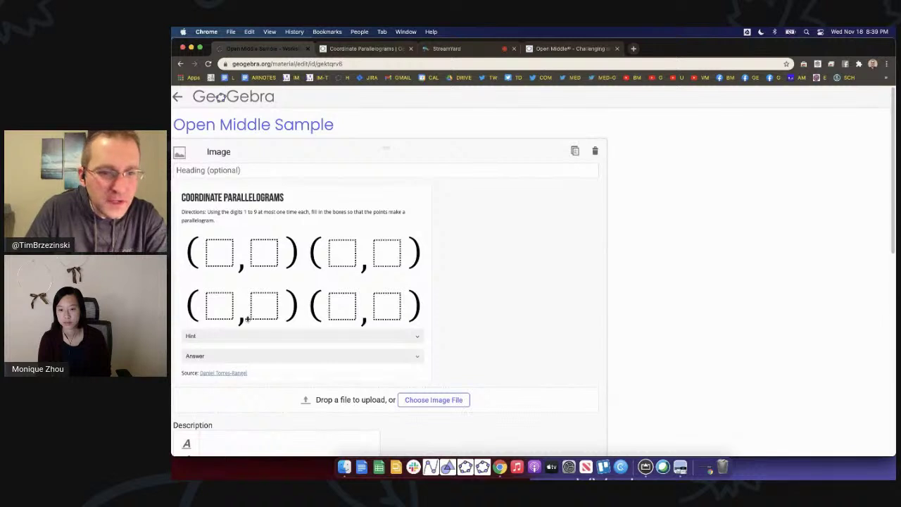
scroll(294, 325, down, 3)
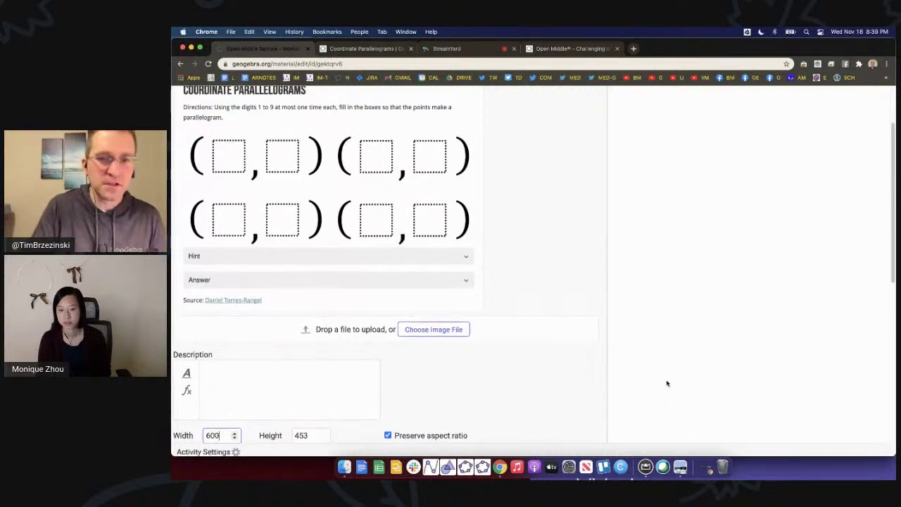
scroll(666, 382, up, 2)
scroll(667, 383, up, 2)
Step: Give the image element the heading "Source: OpenMiddle.com"
click(225, 168)
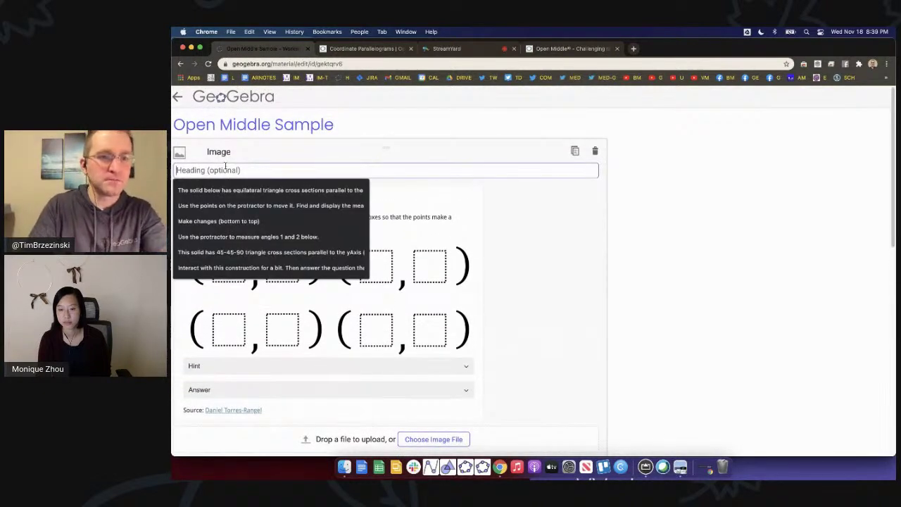
text(Souy)
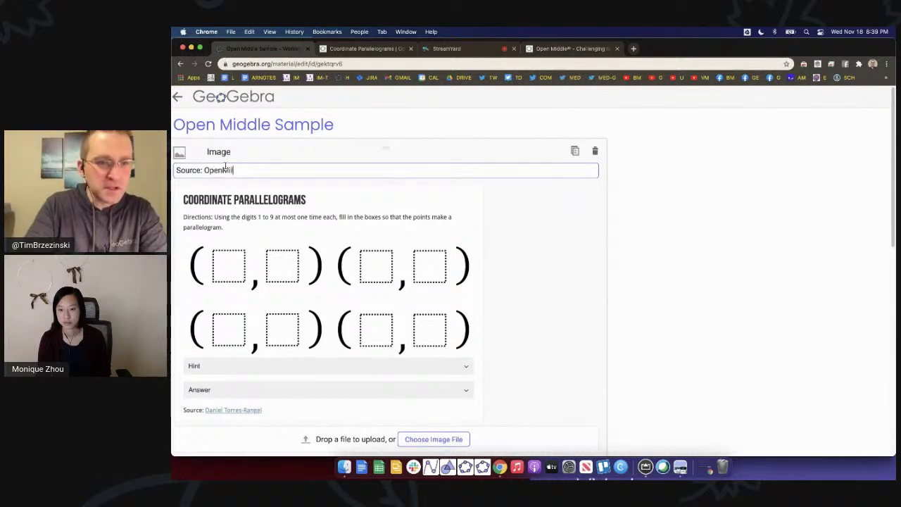
click(685, 269)
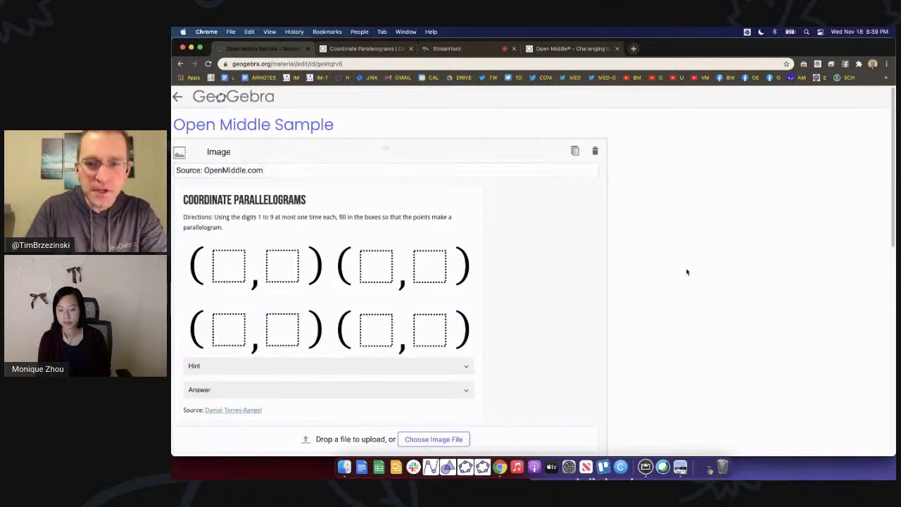
Step: Enter "Source" as the image element's description
scroll(685, 269, down, 5)
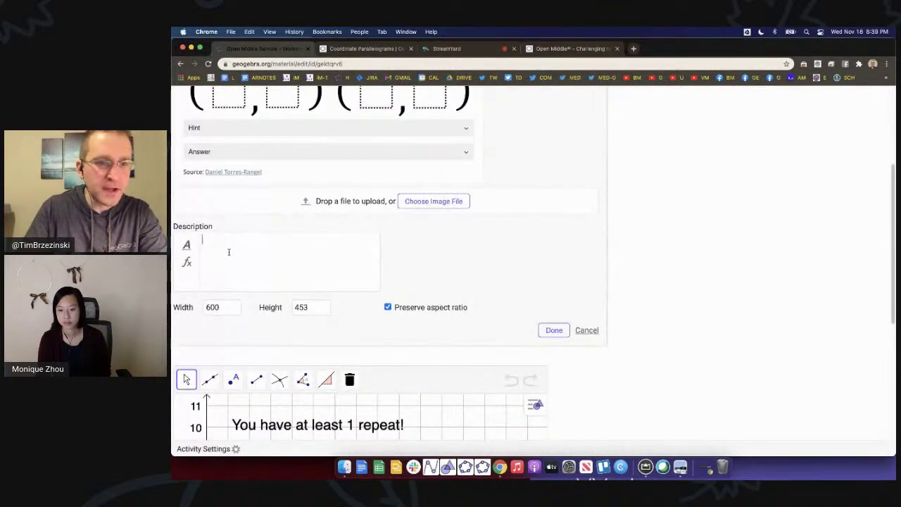
click(229, 252)
text(Source)
drag(229, 238, 209, 238)
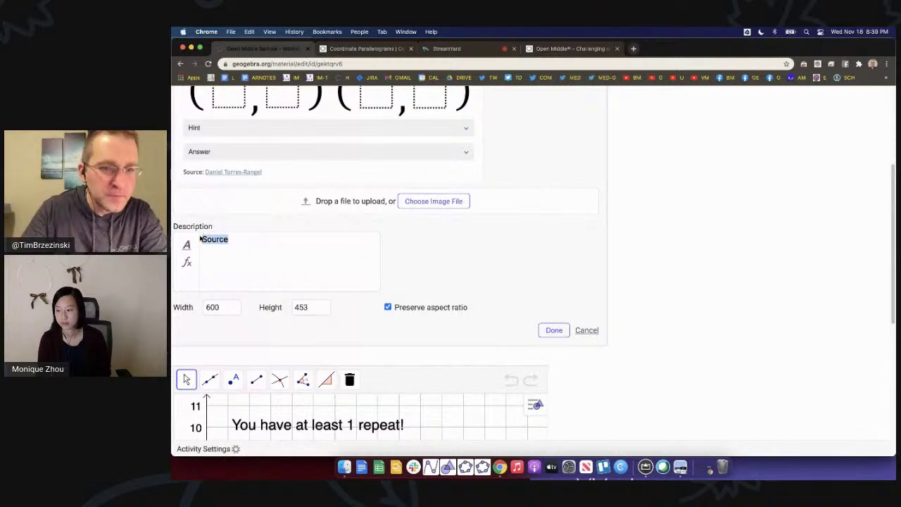
click(186, 245)
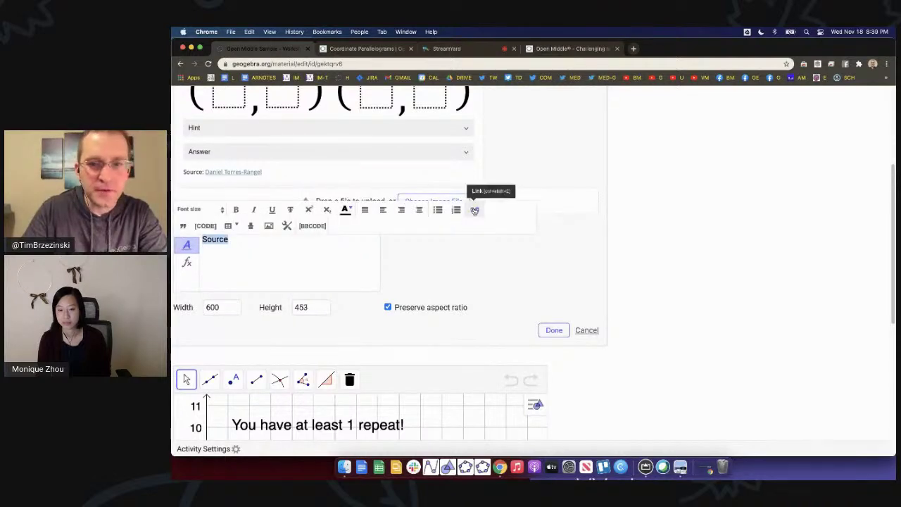
click(474, 209)
click(497, 195)
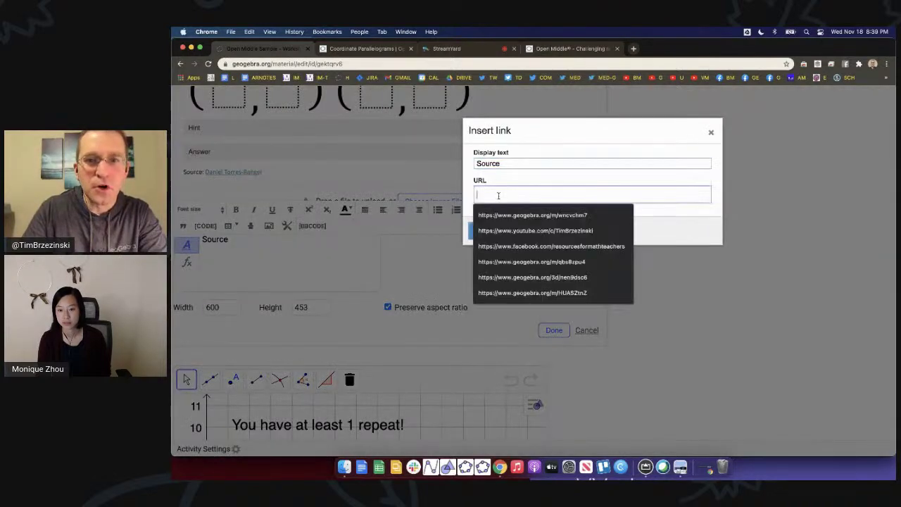
click(584, 49)
click(362, 64)
key(ctrl+c)
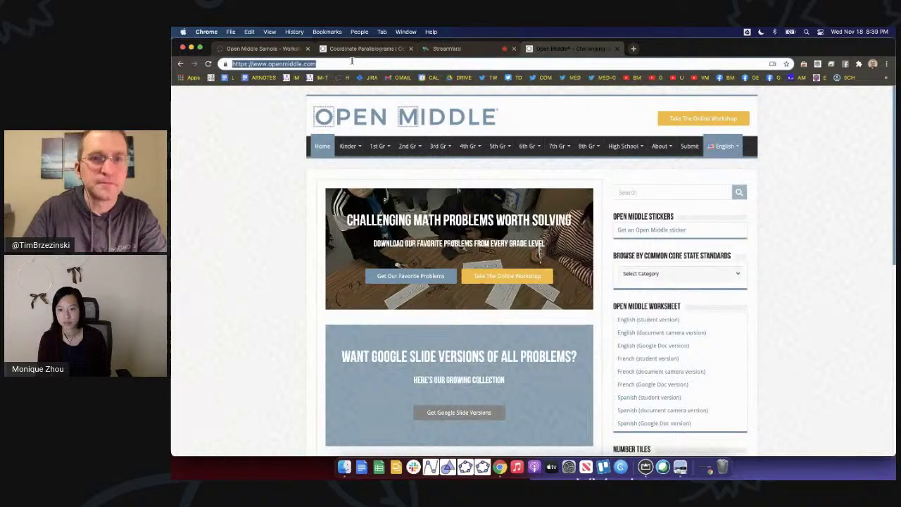
click(262, 49)
click(502, 199)
key(ctrl+v)
click(484, 231)
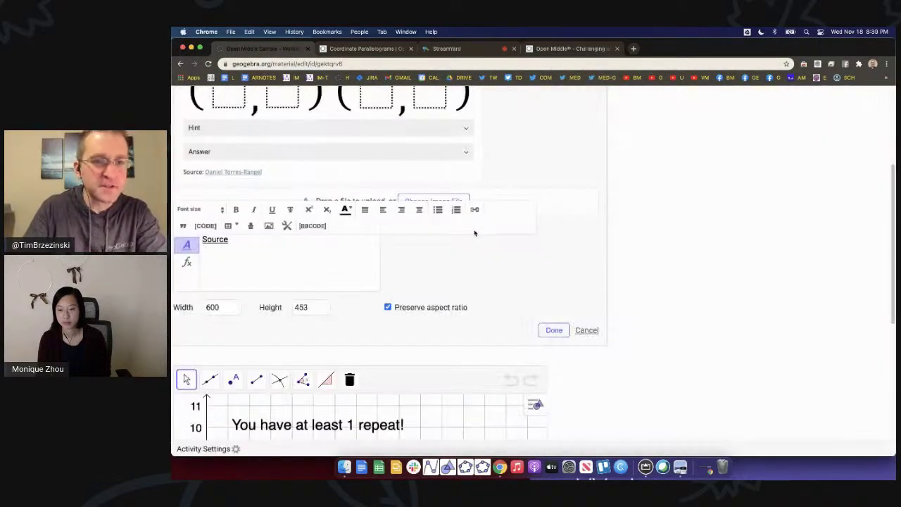
click(554, 331)
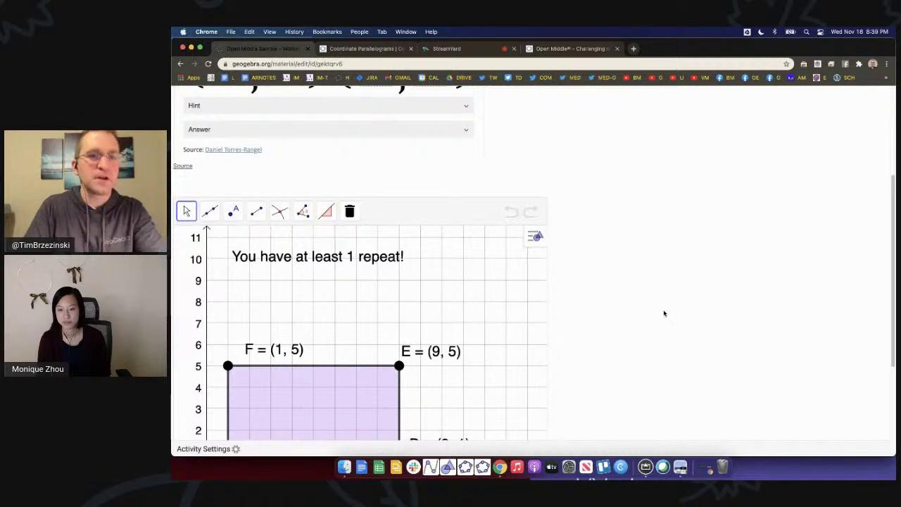
Step: Reopen the image element, set the "Source" link's font size to Very big, and confirm the element
scroll(664, 313, up, 2)
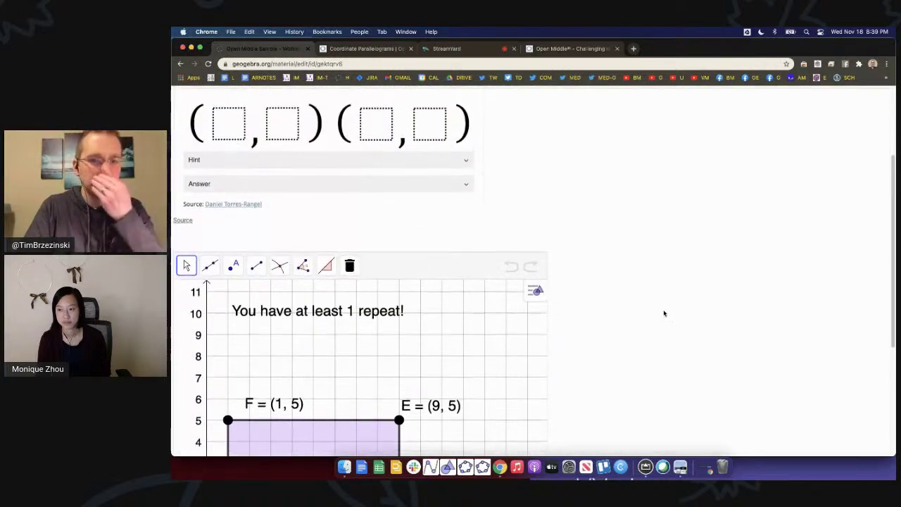
click(258, 222)
scroll(625, 326, down, 3)
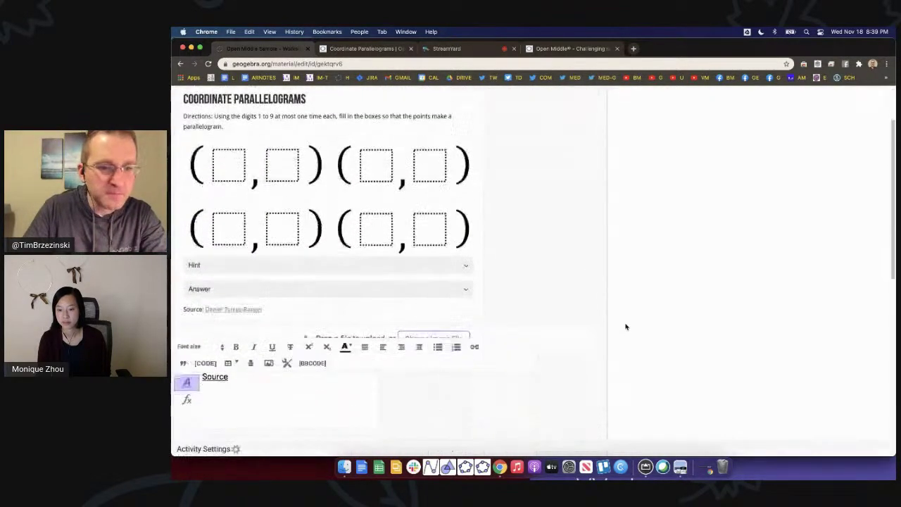
drag(232, 352, 201, 352)
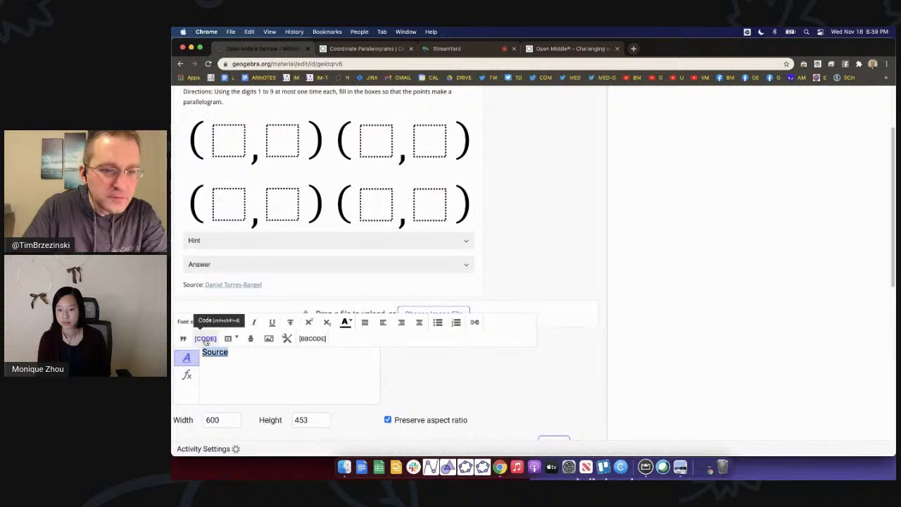
click(200, 322)
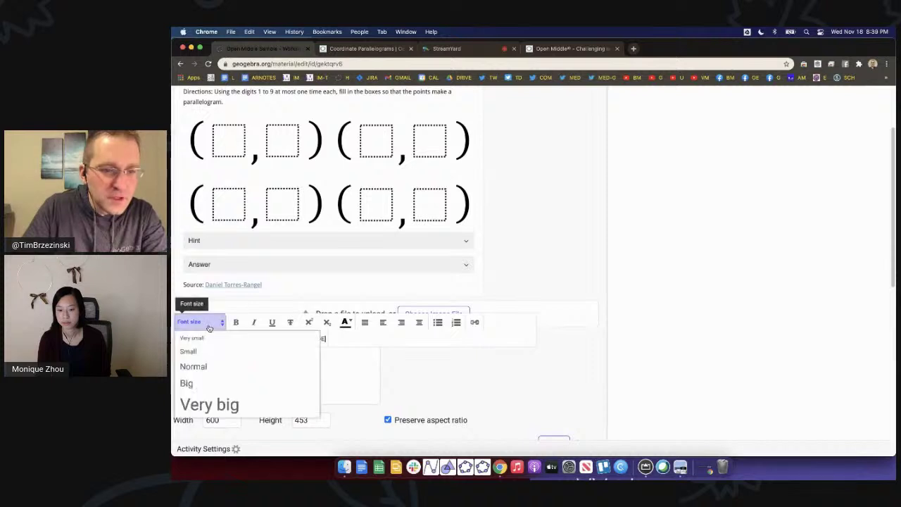
click(204, 404)
scroll(658, 329, down, 2)
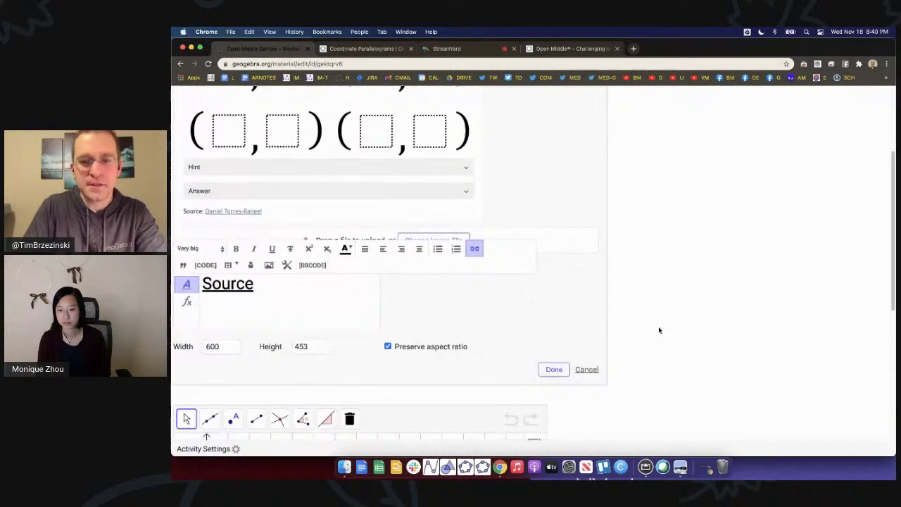
click(555, 369)
Step: Look over the edited activity, and save and close it
scroll(629, 310, up, 5)
scroll(629, 310, down, 8)
scroll(629, 311, down, 1)
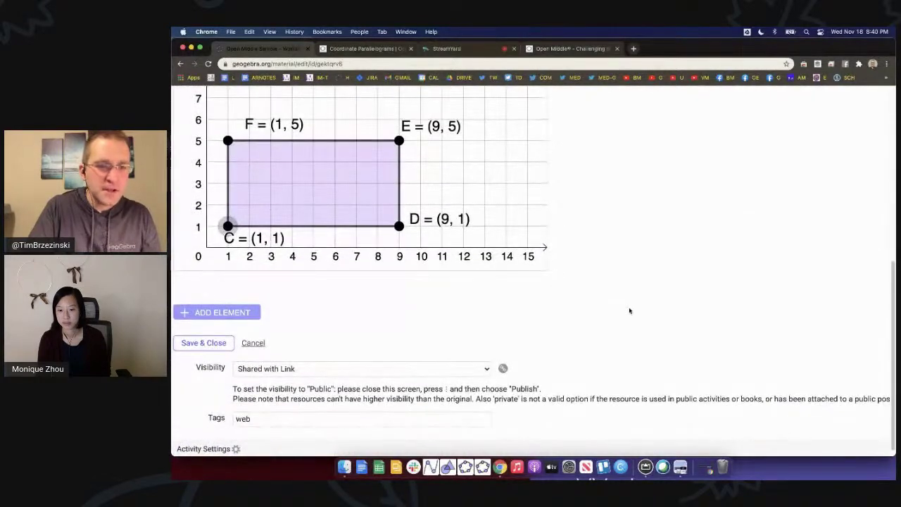
click(205, 343)
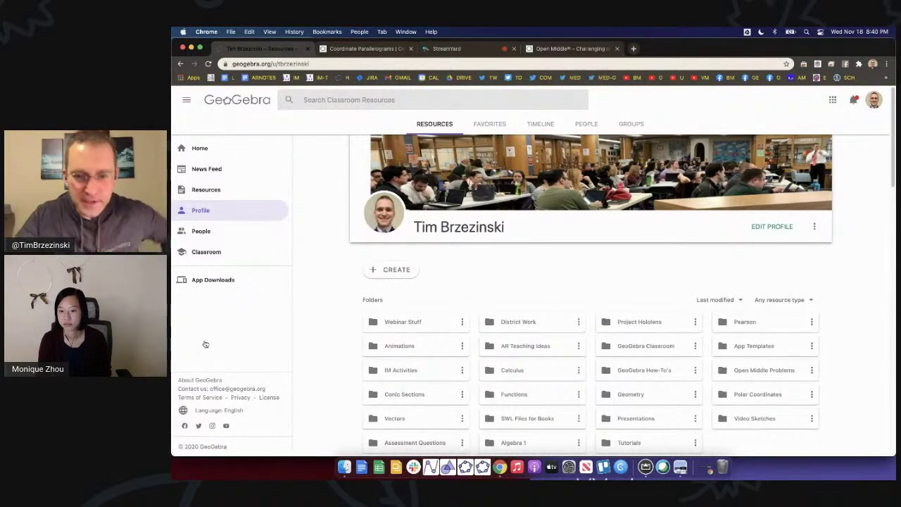
Step: Find the Open Middle Sample activity among the profile's resources and open it for editing
scroll(374, 350, down, 5)
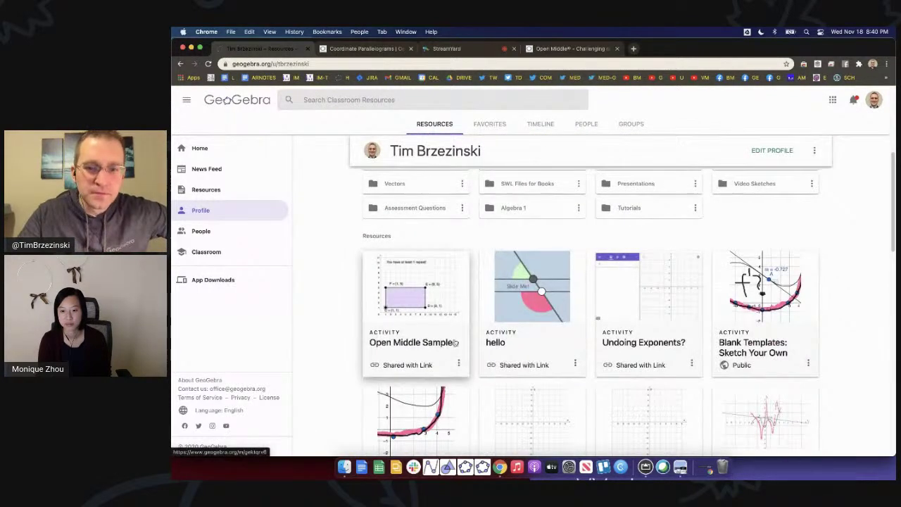
click(458, 363)
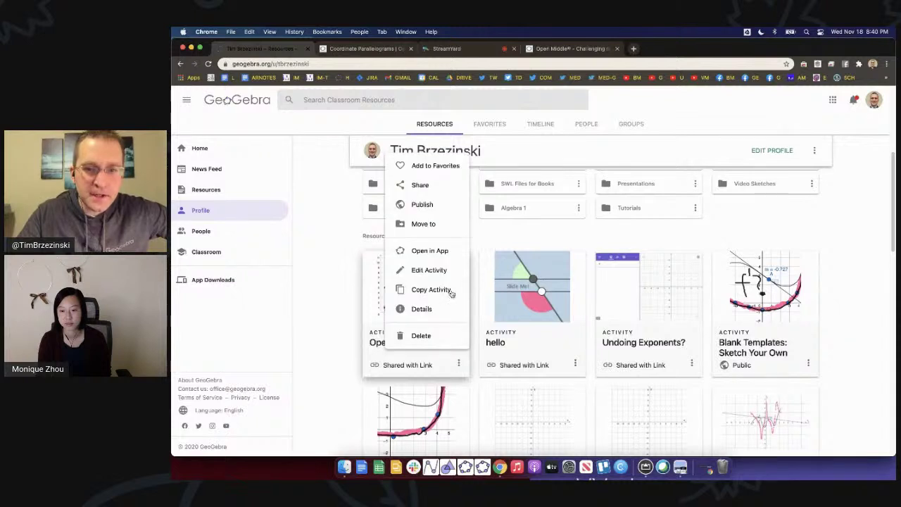
click(443, 272)
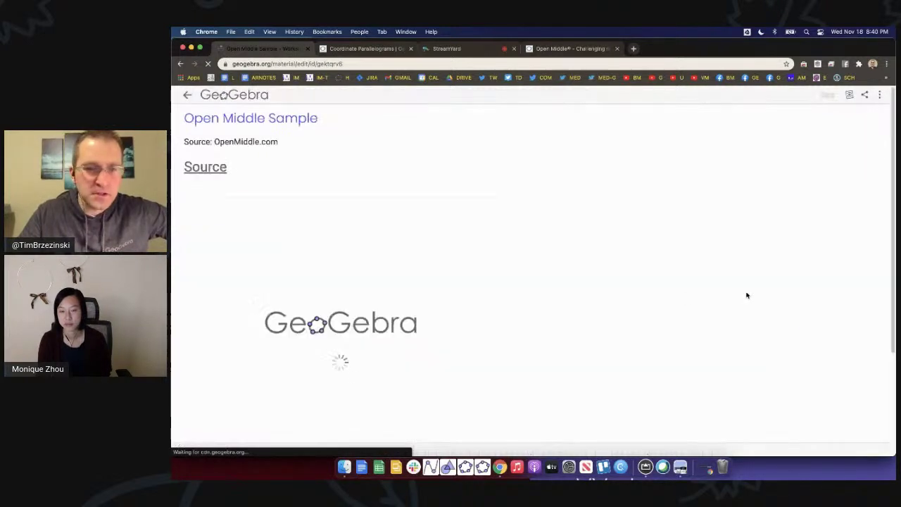
Step: Add a question element below the applet at the end of the activity
scroll(642, 301, down, 5)
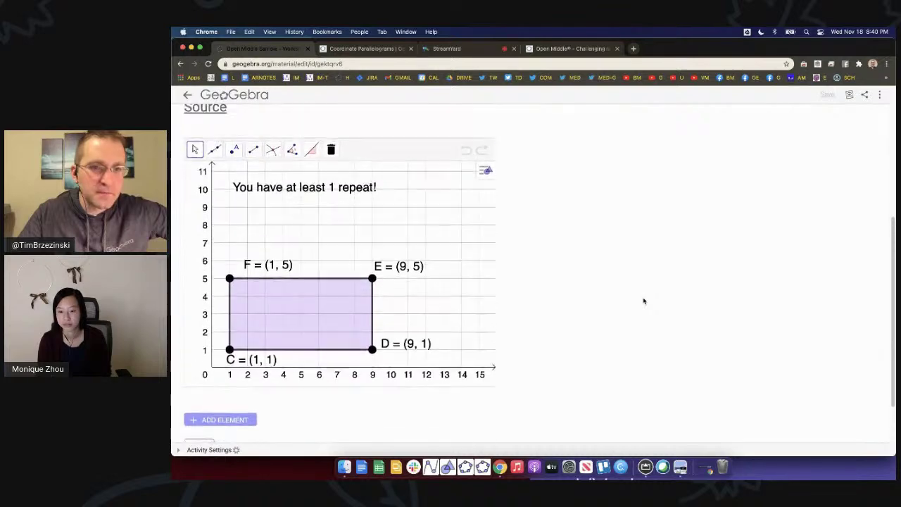
scroll(642, 301, down, 5)
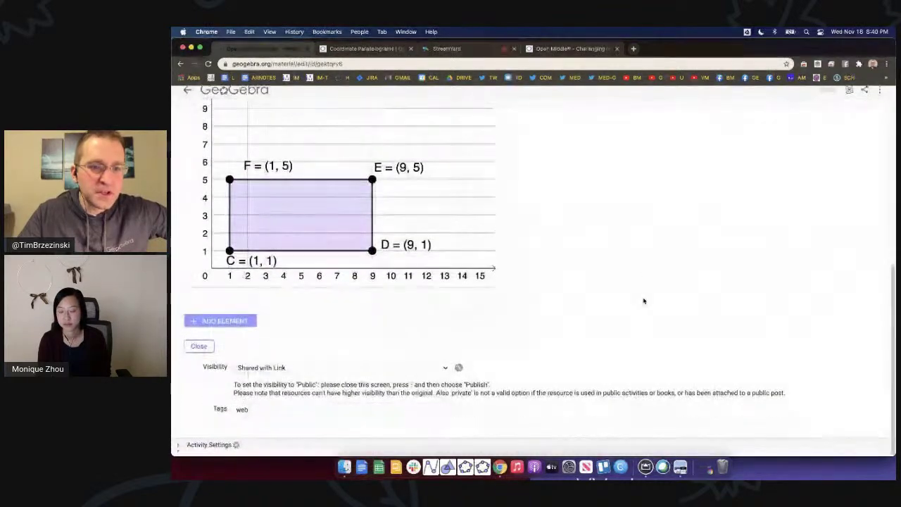
click(226, 326)
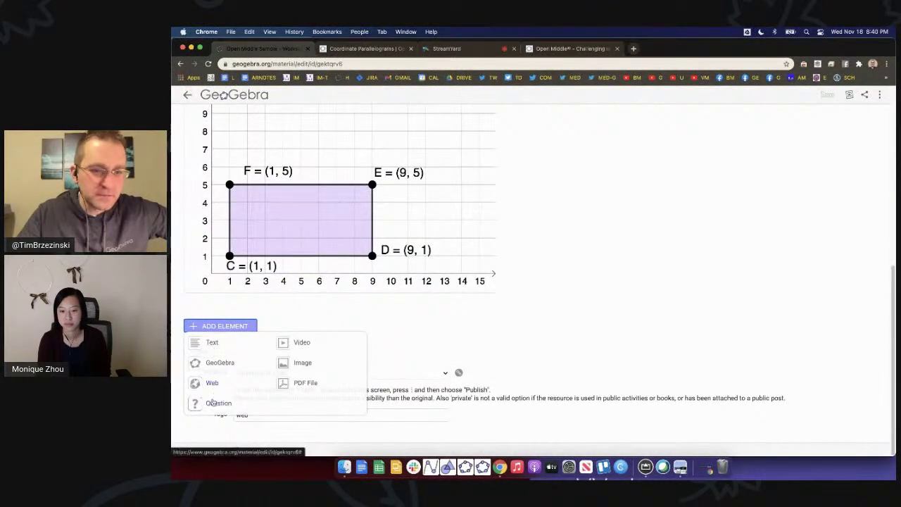
scroll(211, 400, up, 3)
scroll(213, 402, up, 2)
scroll(204, 401, down, 4)
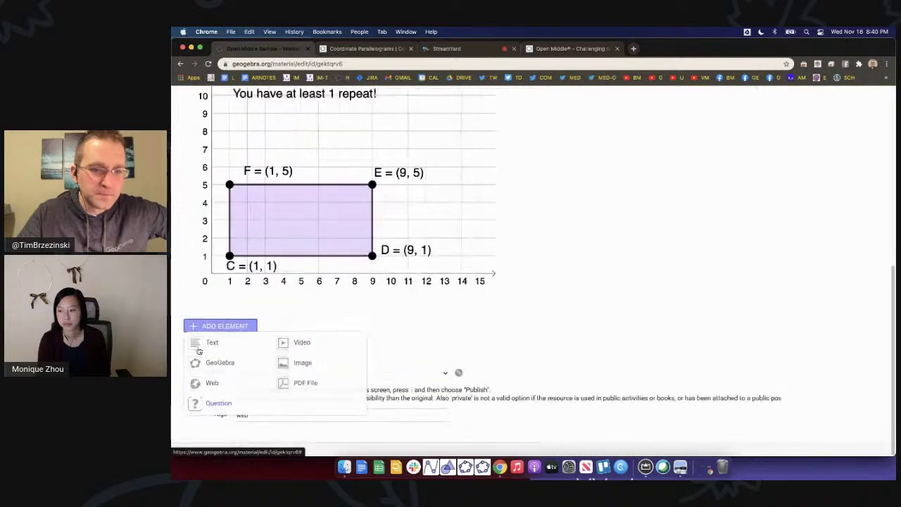
click(215, 402)
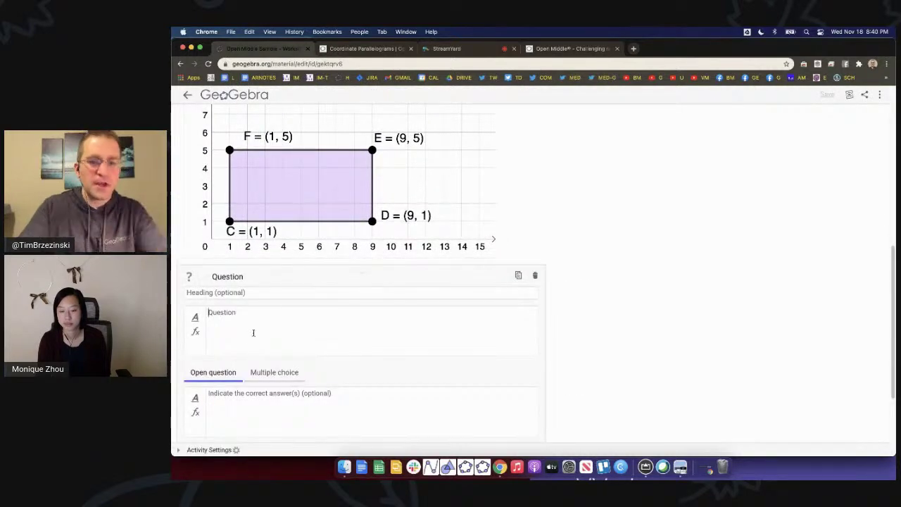
Step: Enter the question "Once you've created your parallelogram, use the tools of GeoGebra to show why it's a parallelogram." with "why" in italics, and confirm it
scroll(264, 324, up, 5)
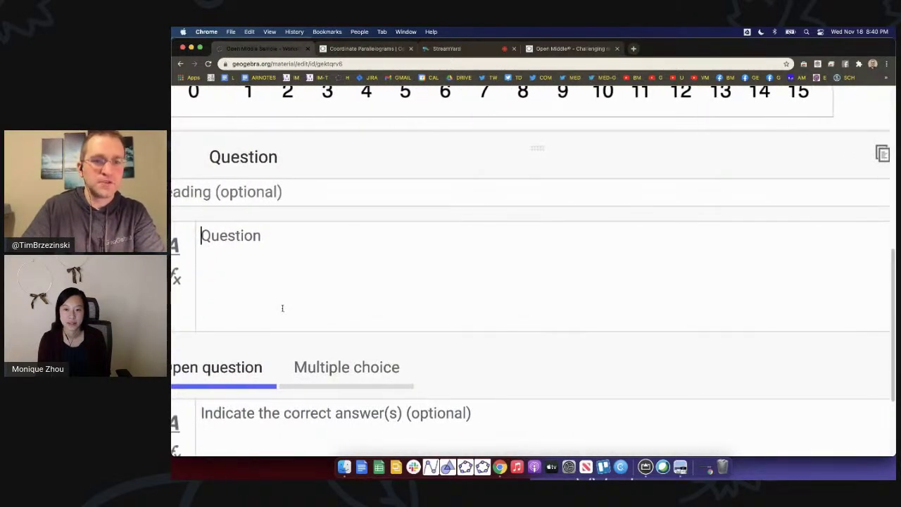
scroll(282, 308, left, 2)
text(Once you)
key(BackSpace)
text('ve create4d)
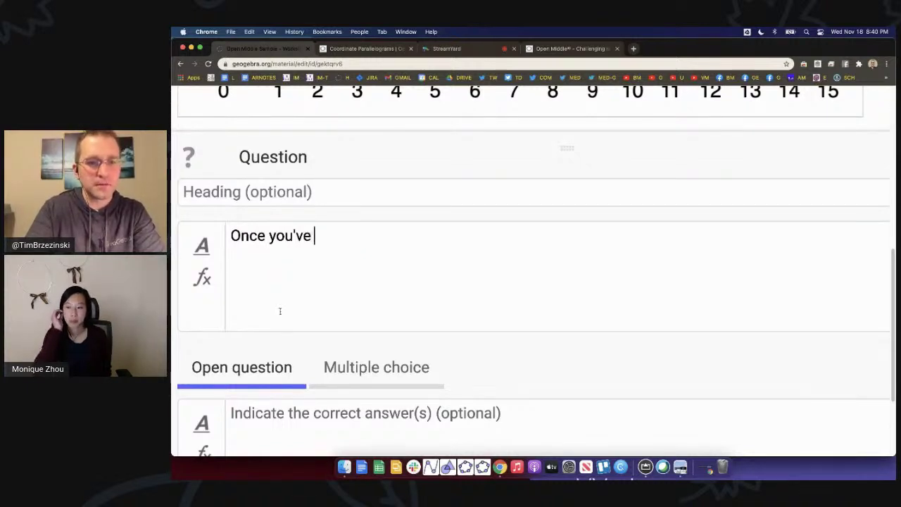
key(BackSpace)
key(BackSpace)
text(d your )
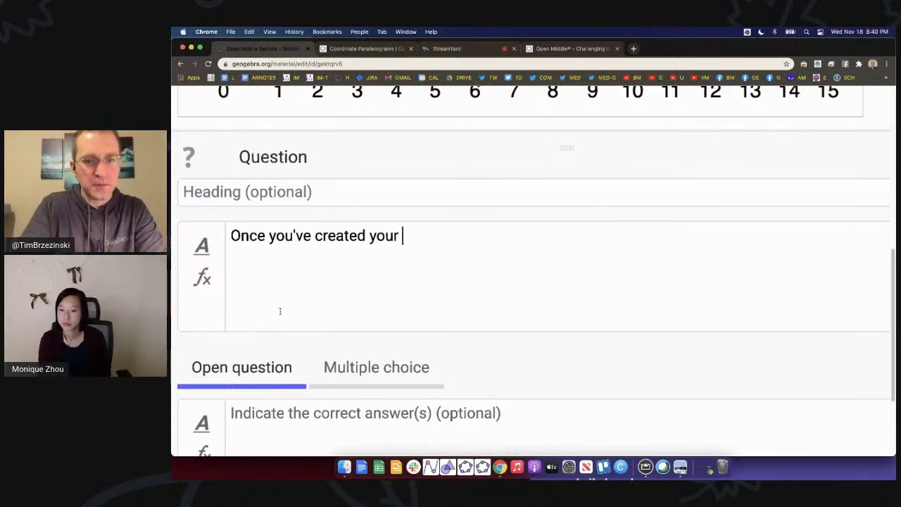
text(parallelogram, )
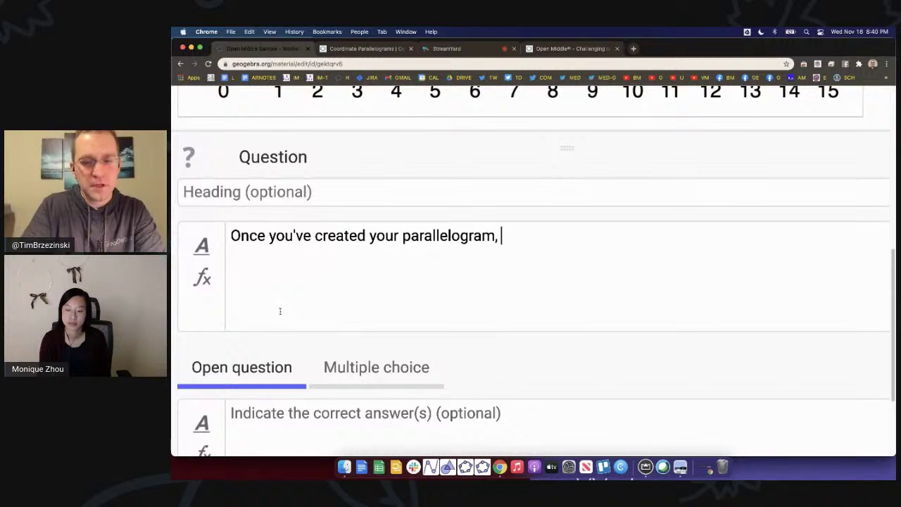
text(use t)
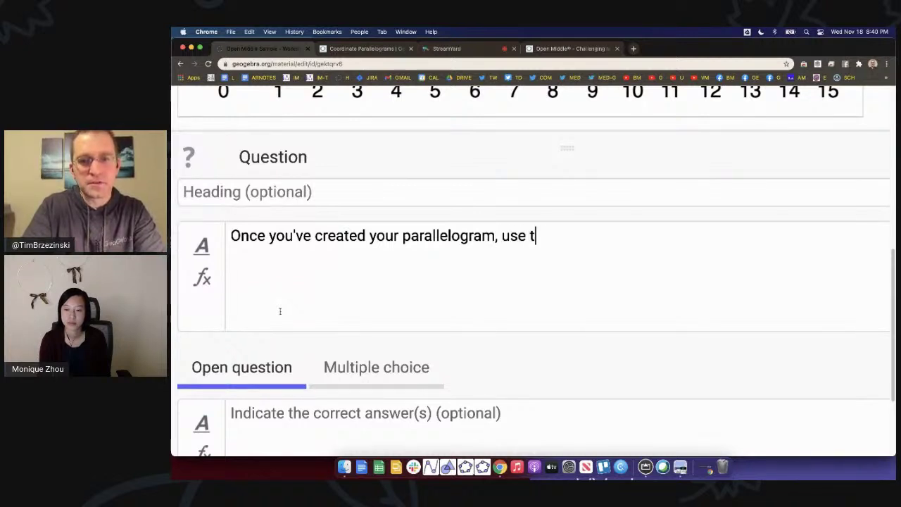
text(he tools of GeoGe)
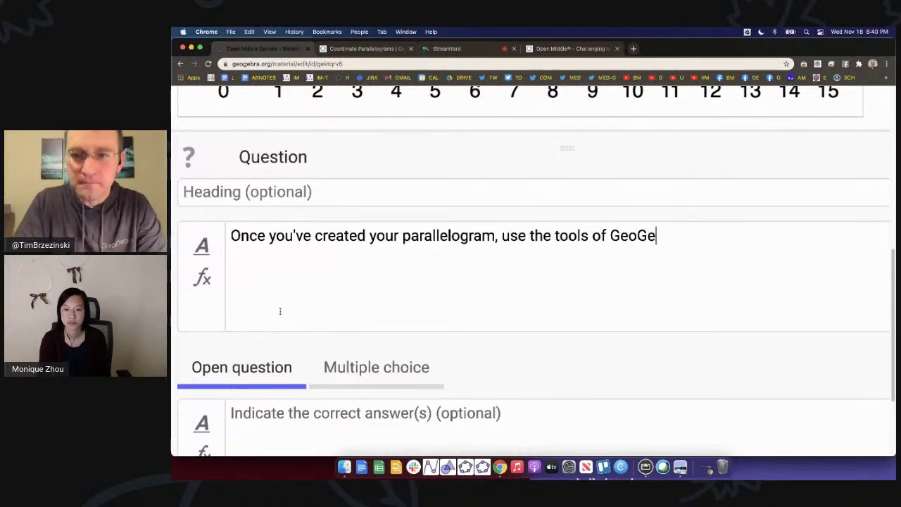
text(bra to show)
key(super+i)
text(why)
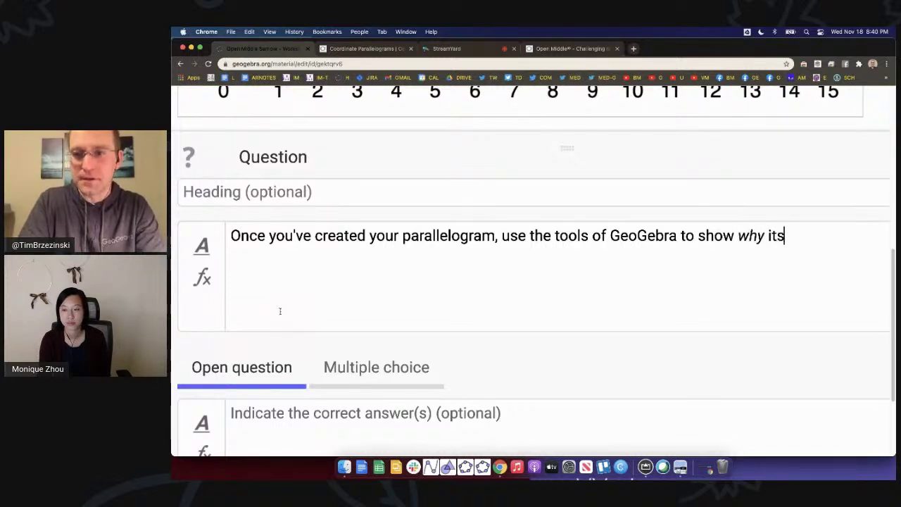
text( it's a pr)
text(rallelgo)
key(BackSpace)
key(BackSpace)
text(ogram.)
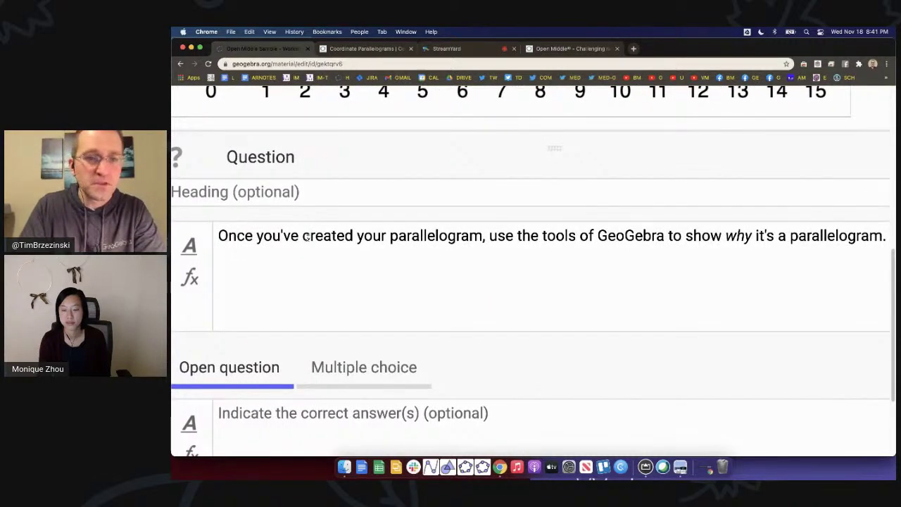
key(super+0)
click(500, 378)
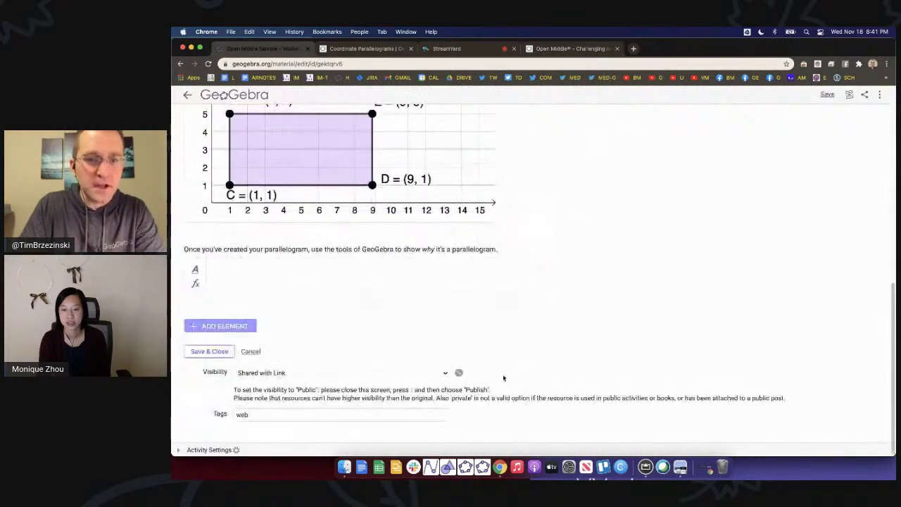
Step: Duplicate the GeoGebra applet element so that a copy sits below the question at the end of the activity
scroll(660, 324, up, 5)
scroll(658, 323, down, 3)
scroll(637, 291, up, 3)
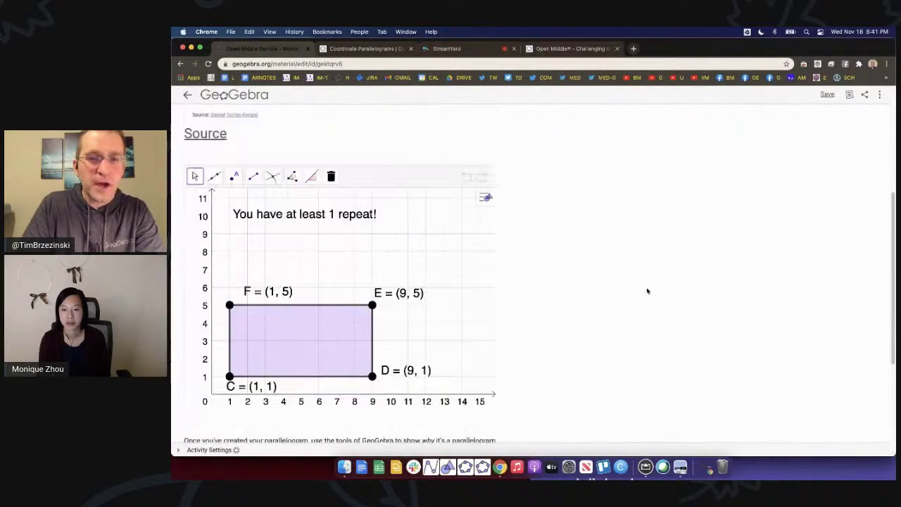
scroll(647, 290, up, 3)
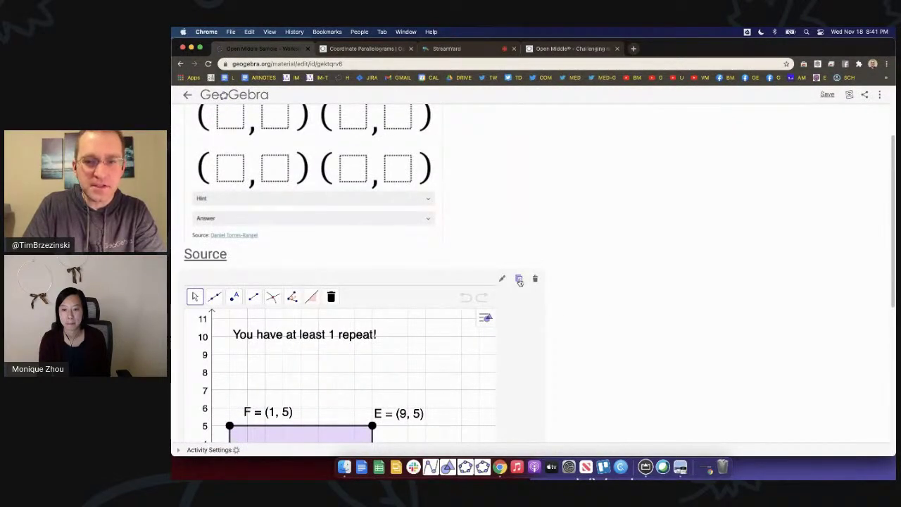
scroll(520, 280, up, 5)
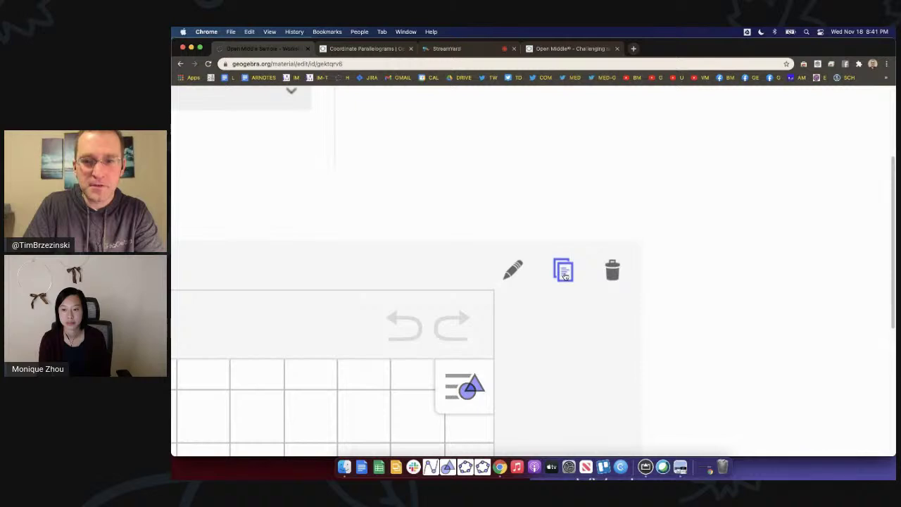
scroll(563, 275, down, 5)
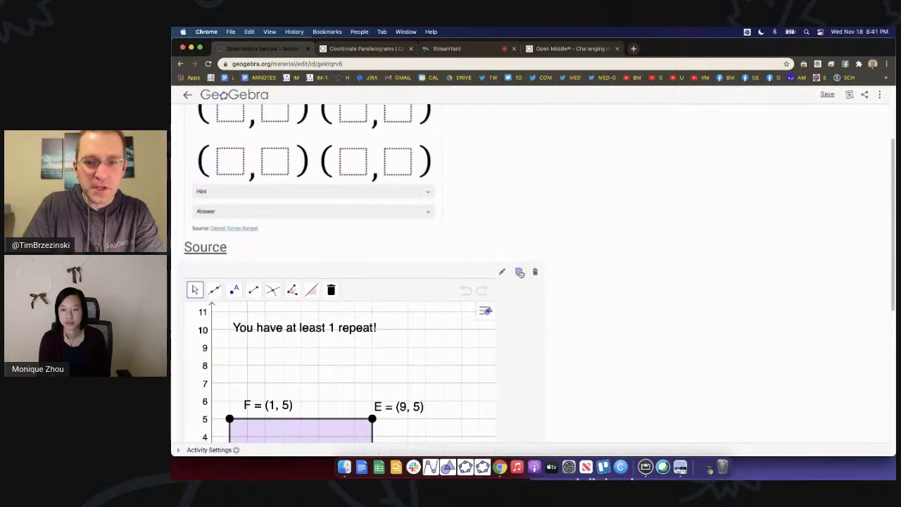
scroll(629, 321, down, 10)
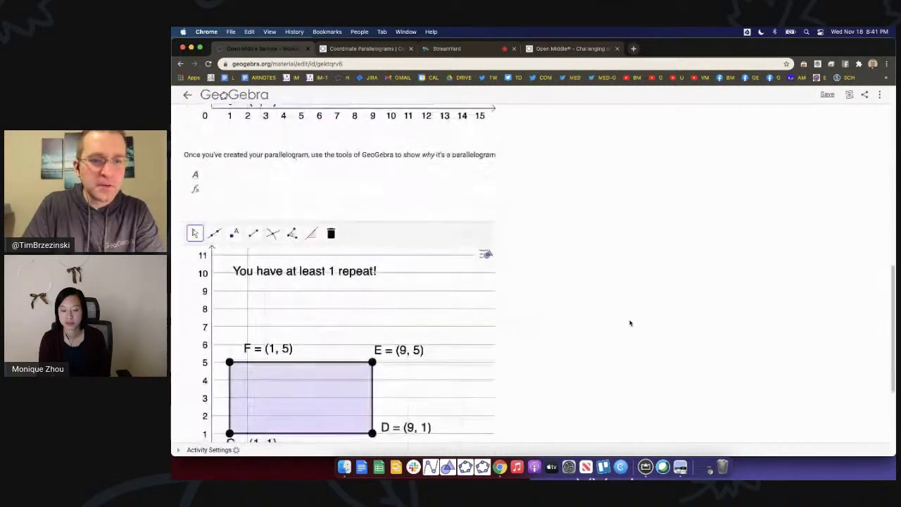
scroll(629, 323, down, 1)
Step: Give the duplicated applet below the question the heading "Try to create another!" and confirm the element
click(503, 204)
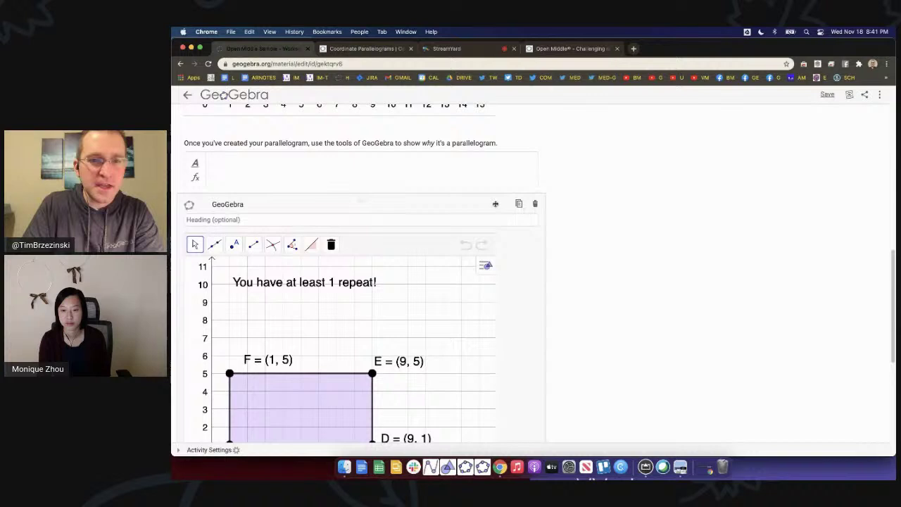
click(330, 219)
text(C)
key(BackSpace)
text(Try to create another!)
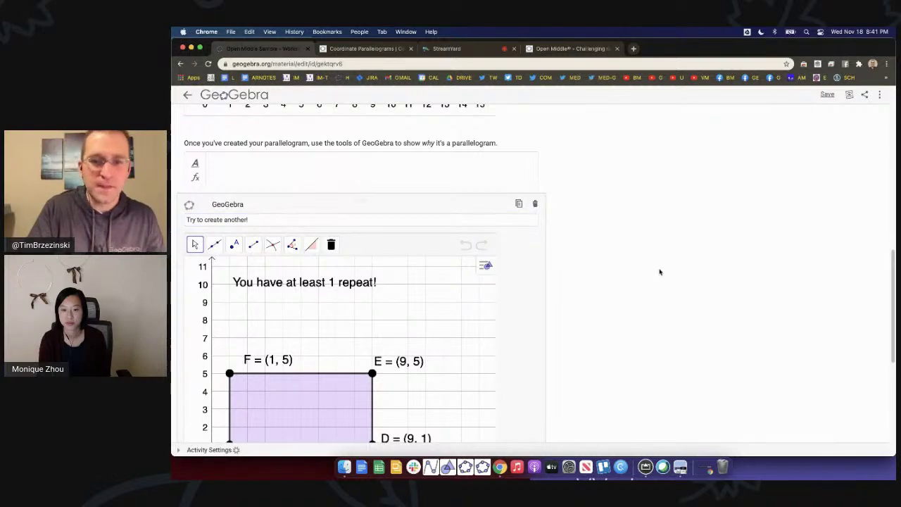
scroll(653, 266, down, 8)
click(506, 287)
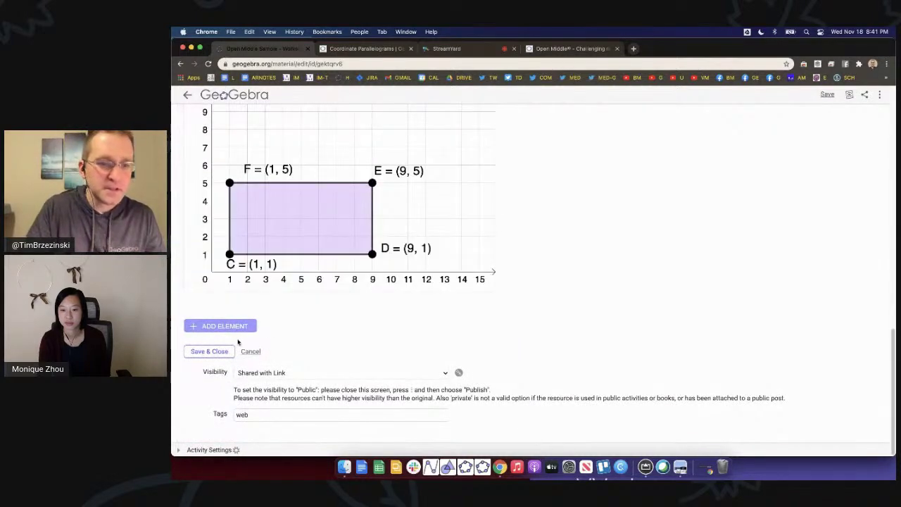
Step: Save and close the activity, reopening and confirming the image element before retrying the save
click(215, 350)
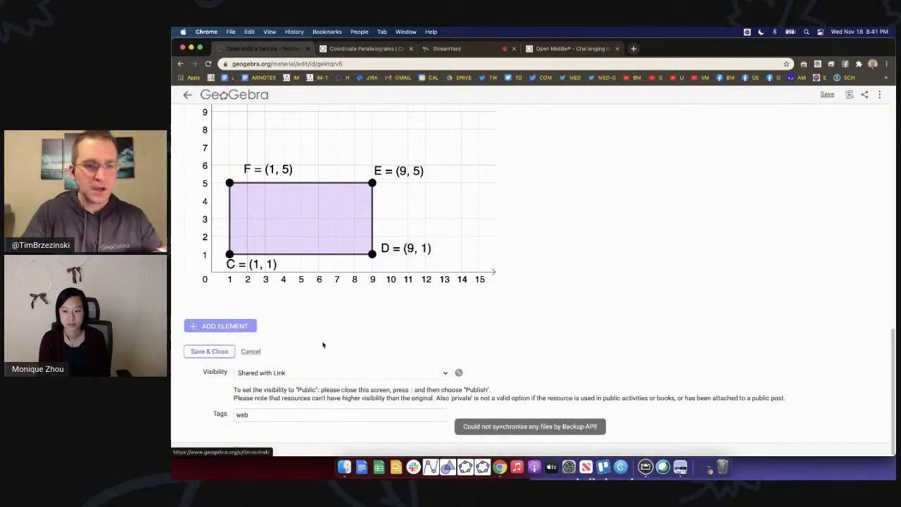
click(215, 353)
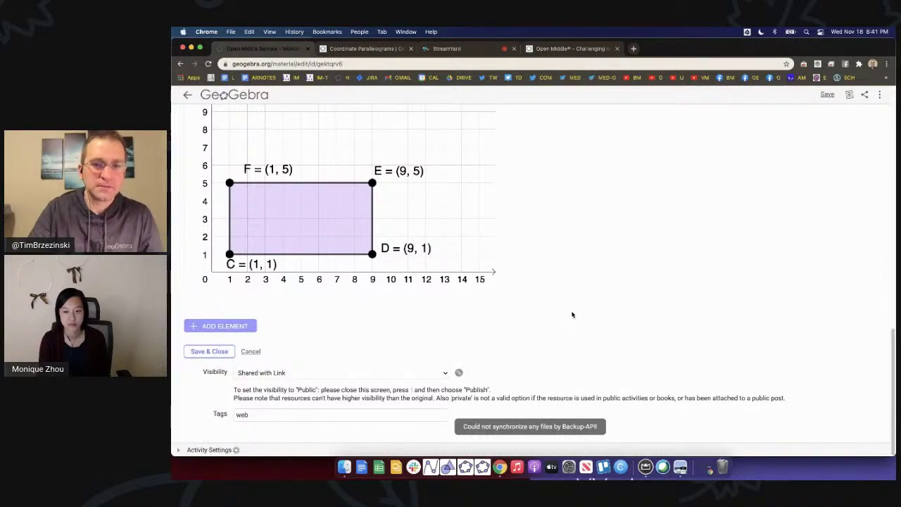
scroll(573, 313, up, 10)
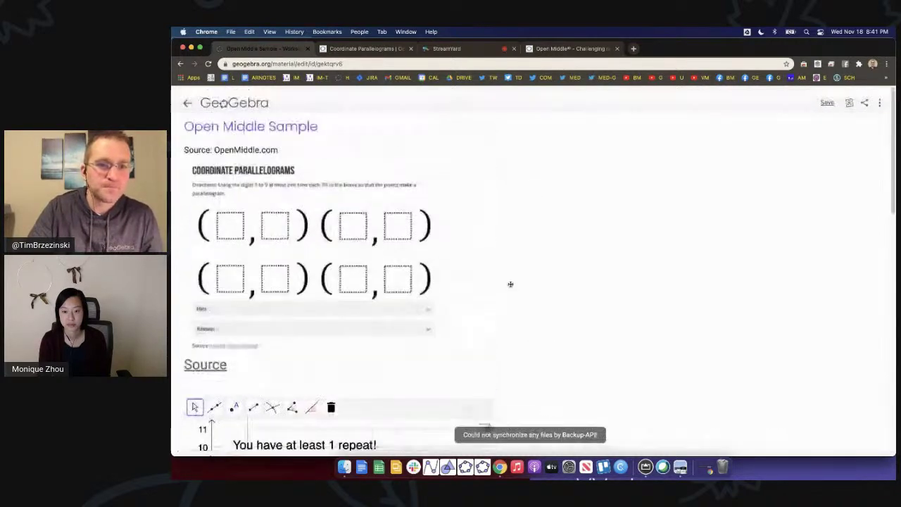
click(245, 361)
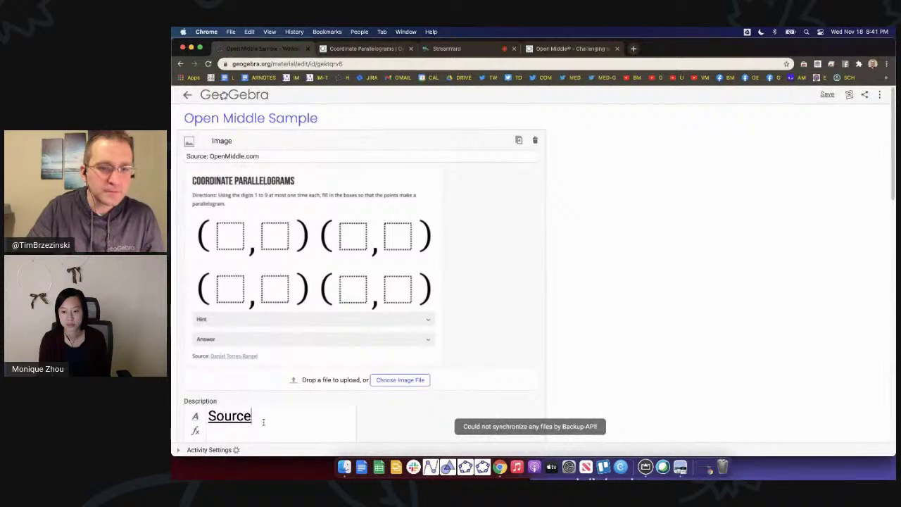
scroll(665, 334, down, 5)
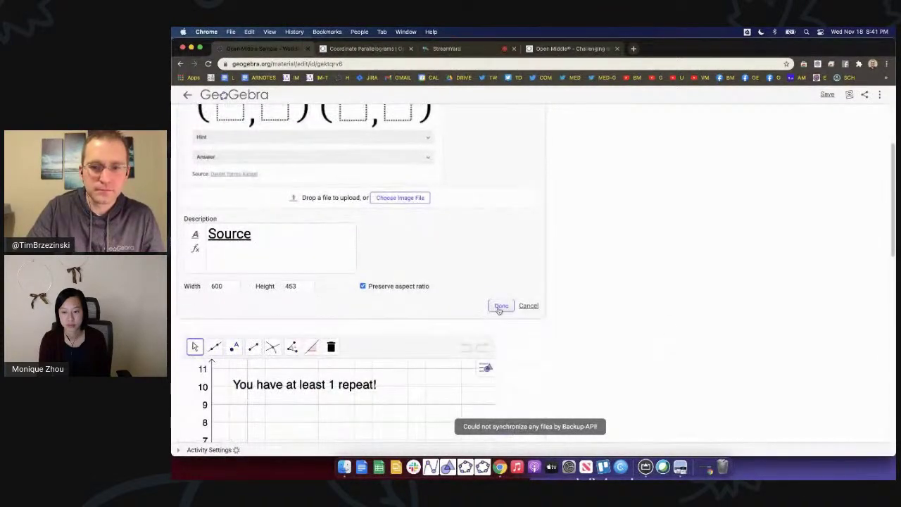
click(504, 304)
scroll(647, 312, down, 10)
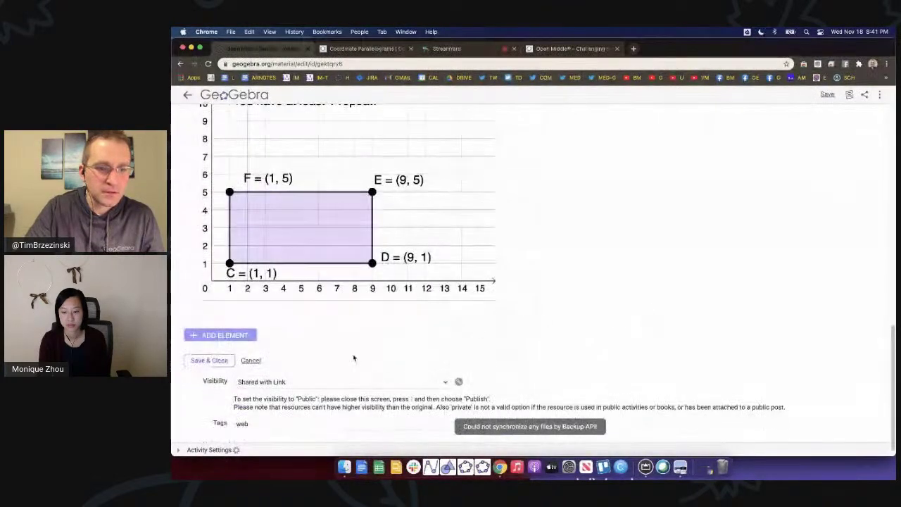
click(227, 359)
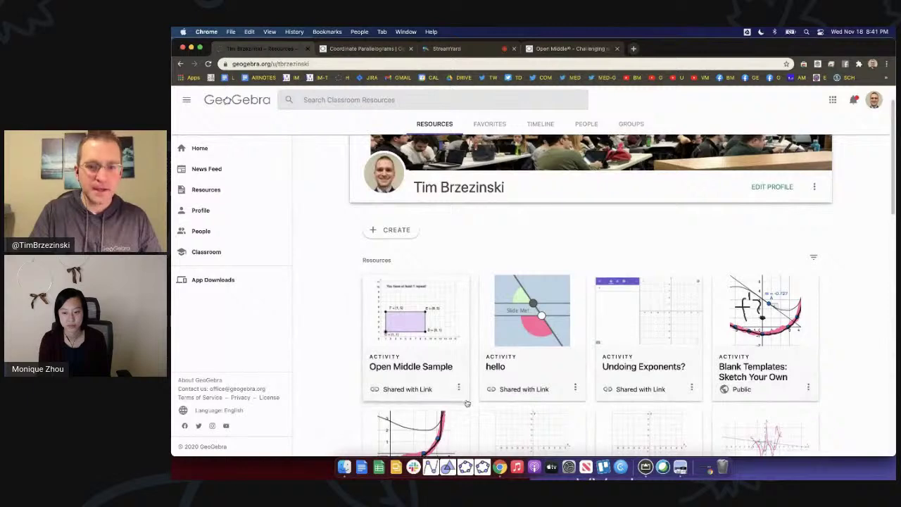
Step: Open the Open Middle Sample activity from the profile's resources and take its web address to the StreamYard tab
scroll(462, 394, down, 1)
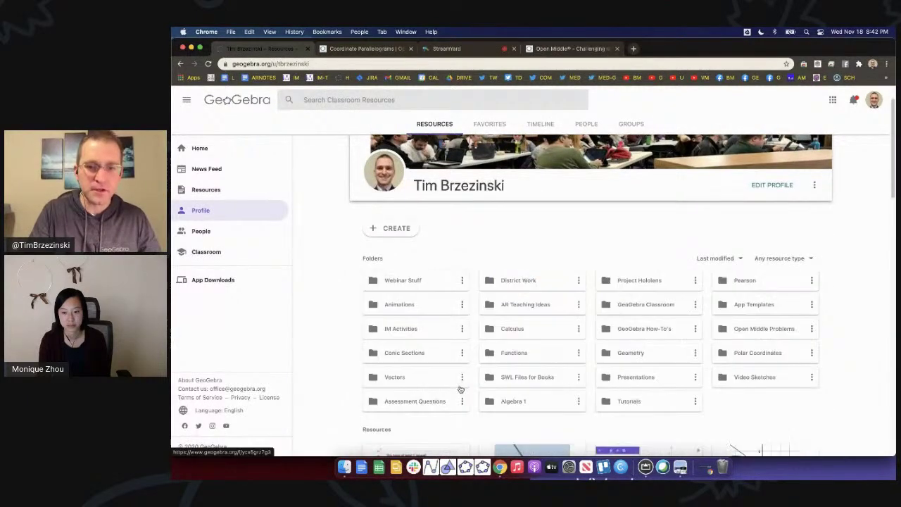
scroll(460, 393, down, 4)
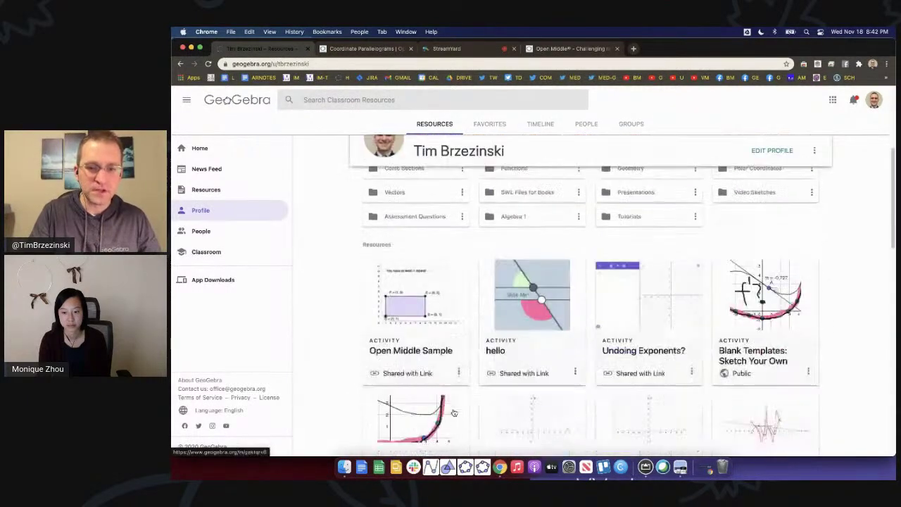
click(458, 372)
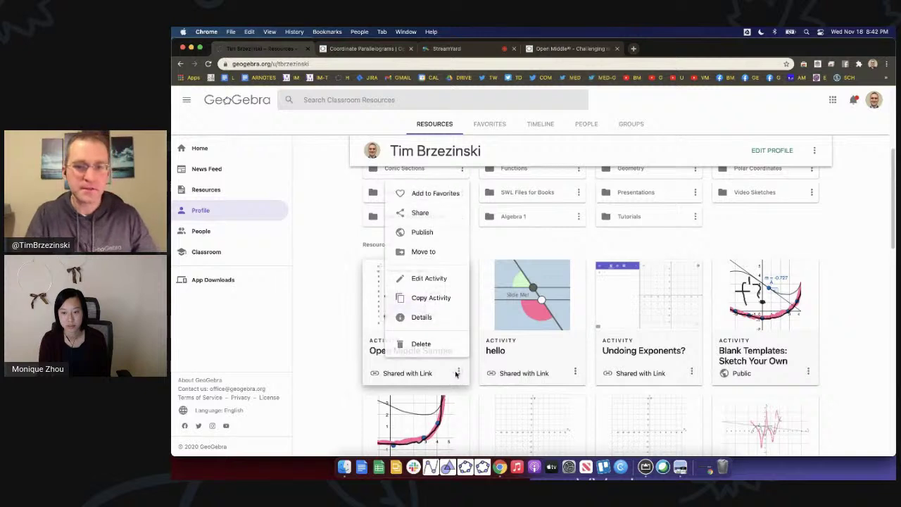
click(323, 314)
click(414, 303)
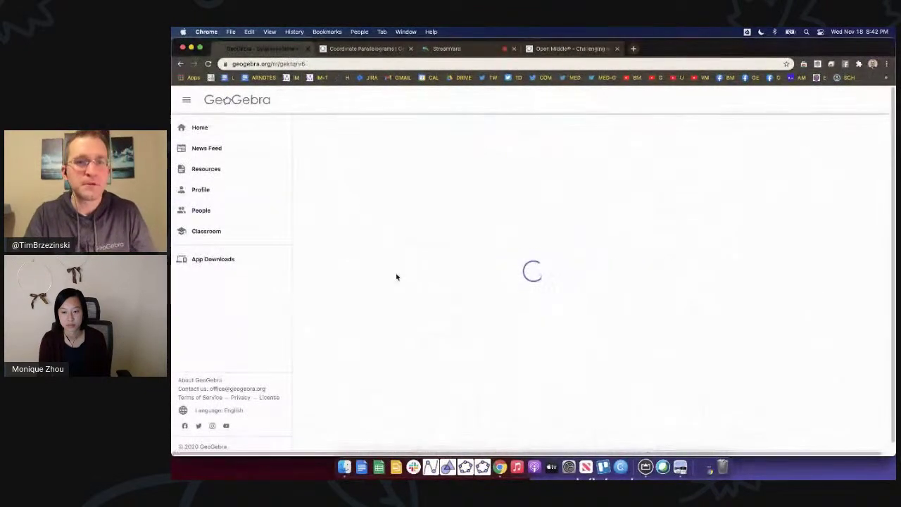
click(330, 65)
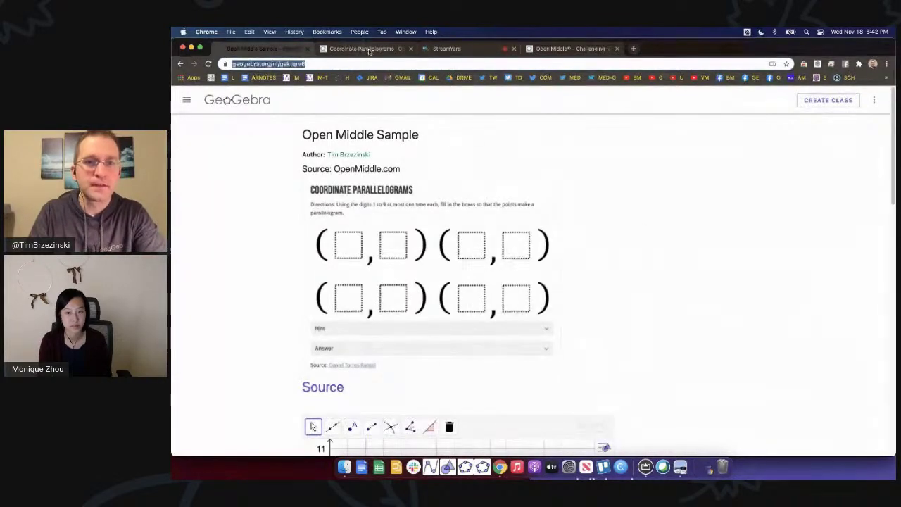
click(445, 49)
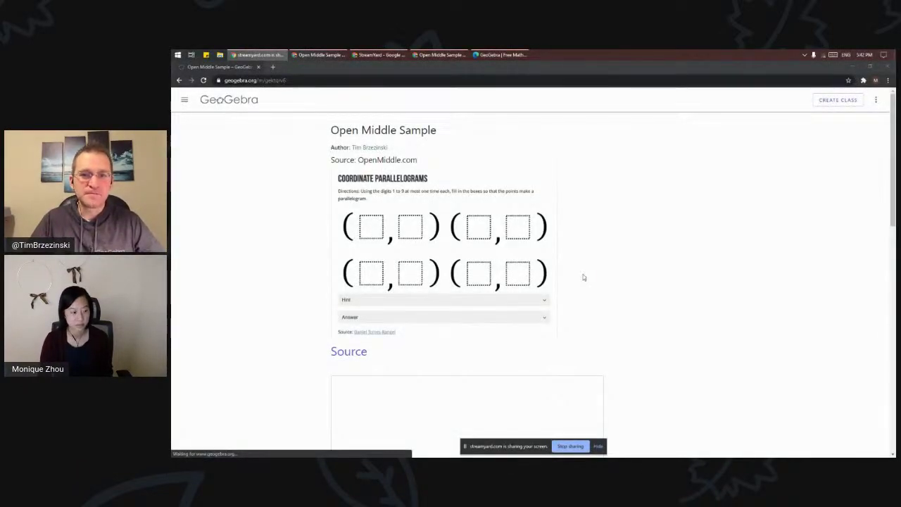
Step: Hide the screen-sharing notice and enlarge the Open Middle Sample page for easier reading
click(597, 446)
key(ctrl+plus)
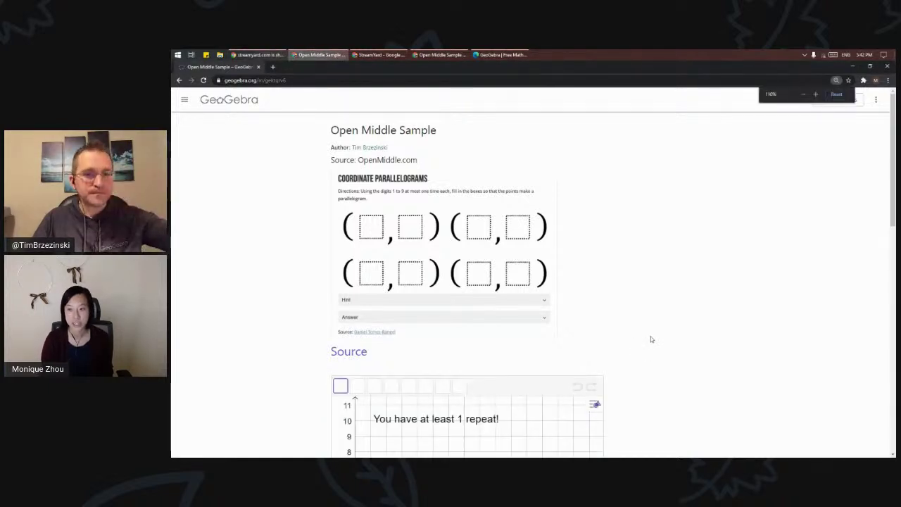
key(ctrl+plus)
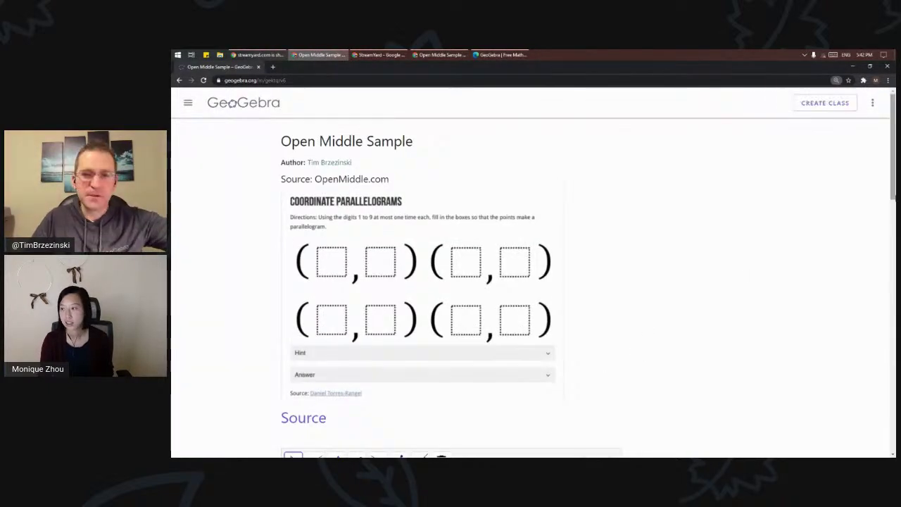
key(ctrl+minus)
key(ctrl+plus)
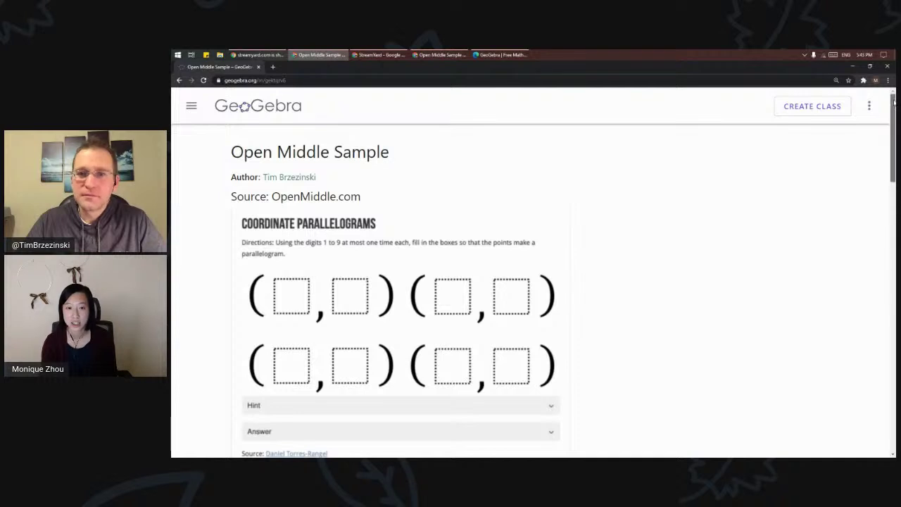
scroll(892, 106, down, 1)
scroll(892, 105, up, 1)
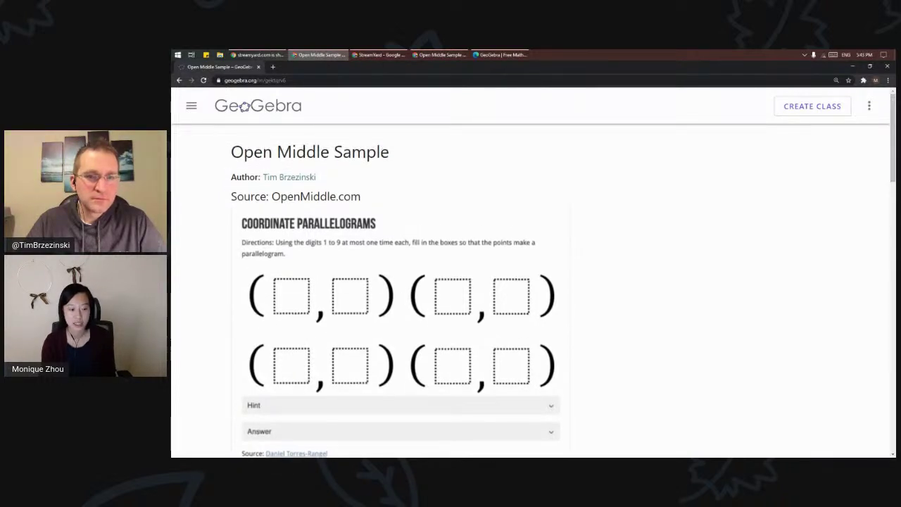
key(alt+Tab)
drag(891, 137, 871, 114)
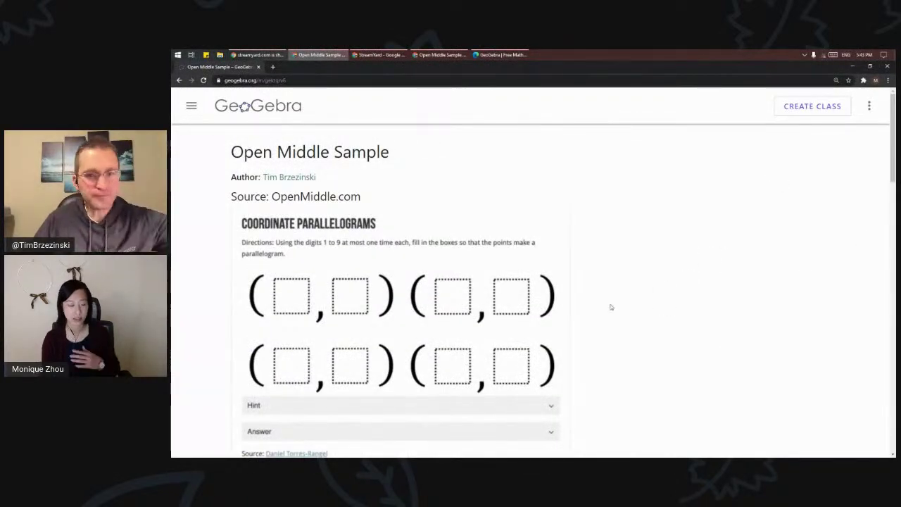
Step: Review the Open Middle Sample activity from the coordinate parallelograms image down to the first applet
scroll(562, 302, down, 1)
scroll(562, 302, down, 5)
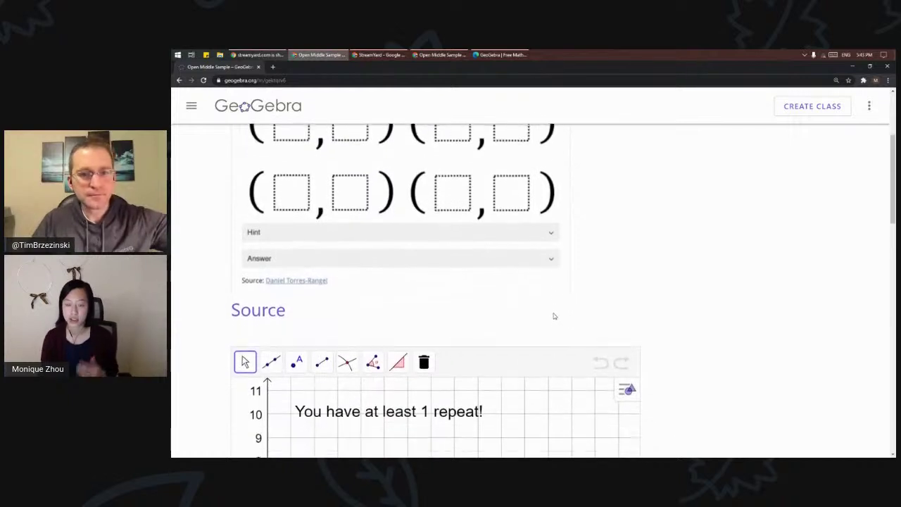
scroll(519, 344, down, 3)
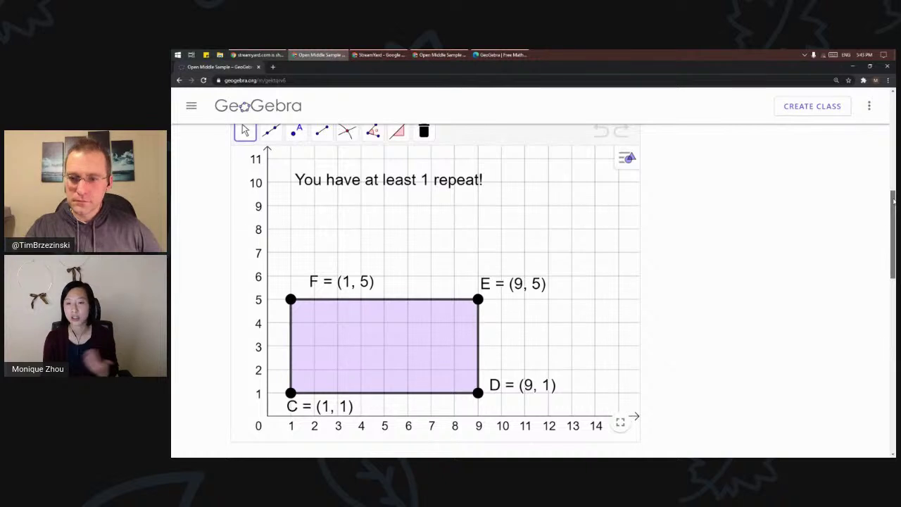
scroll(892, 204, down, 1)
scroll(891, 203, up, 2)
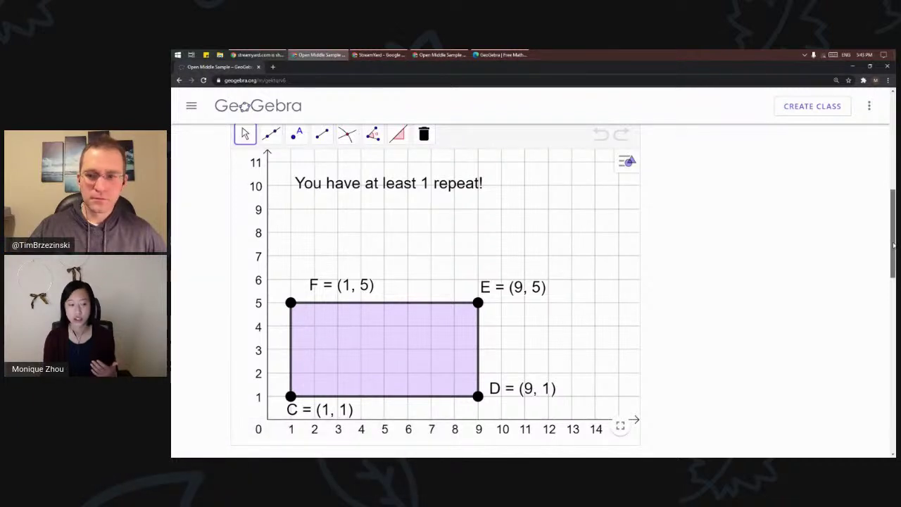
drag(892, 245, 891, 242)
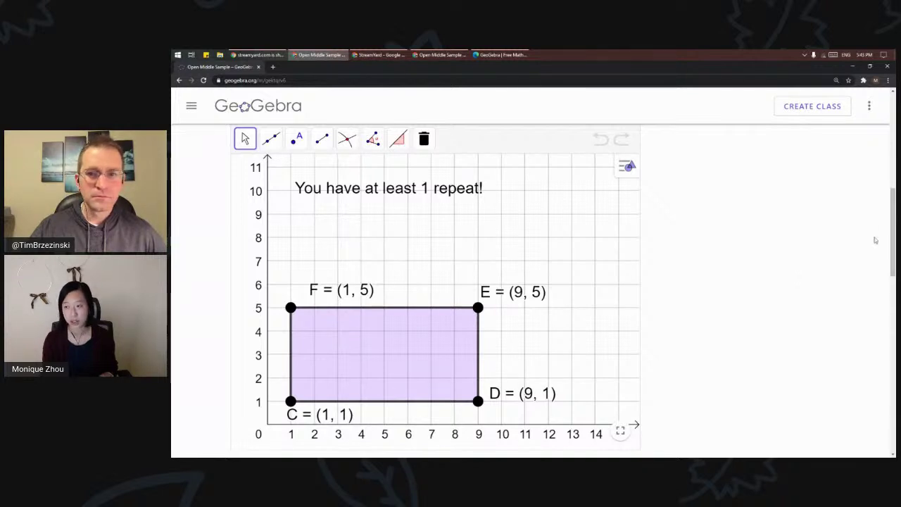
Step: Create a class from the activity with the name "(classroom) Open Middle Sample"
click(800, 111)
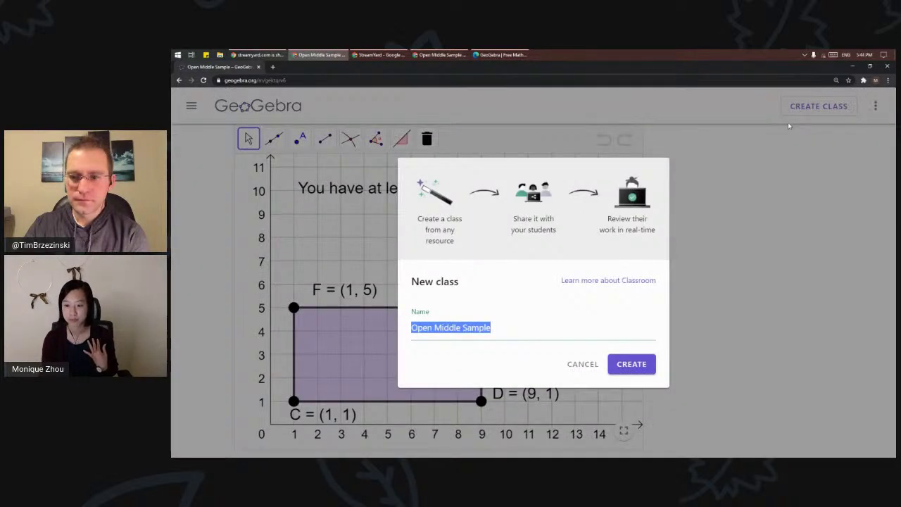
key(Left)
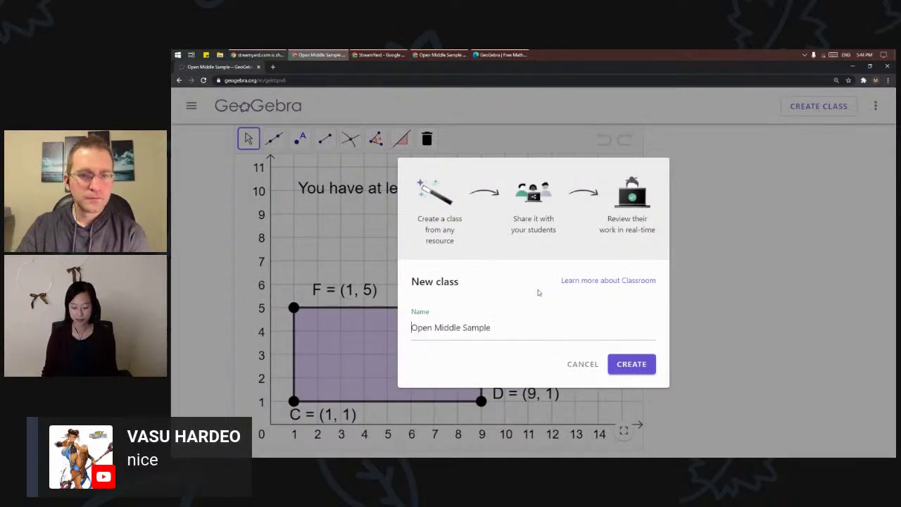
text(()
text(classroo)
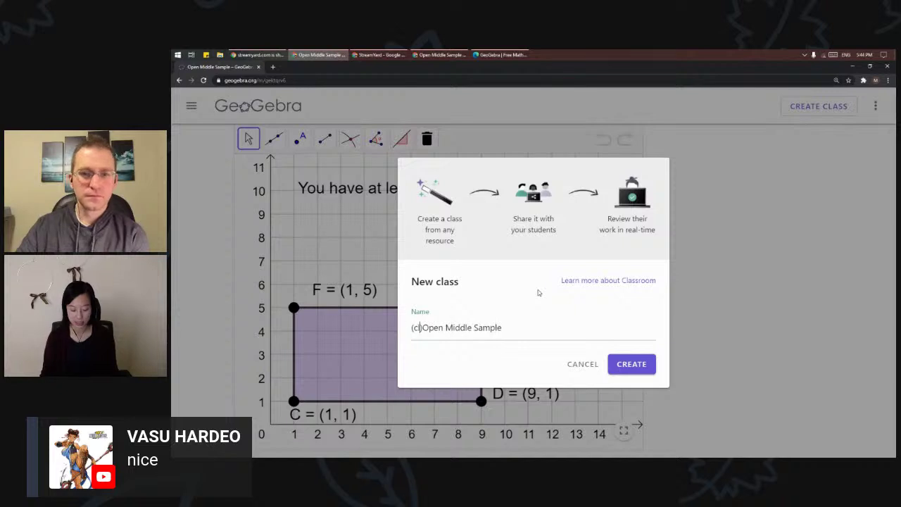
text(m))
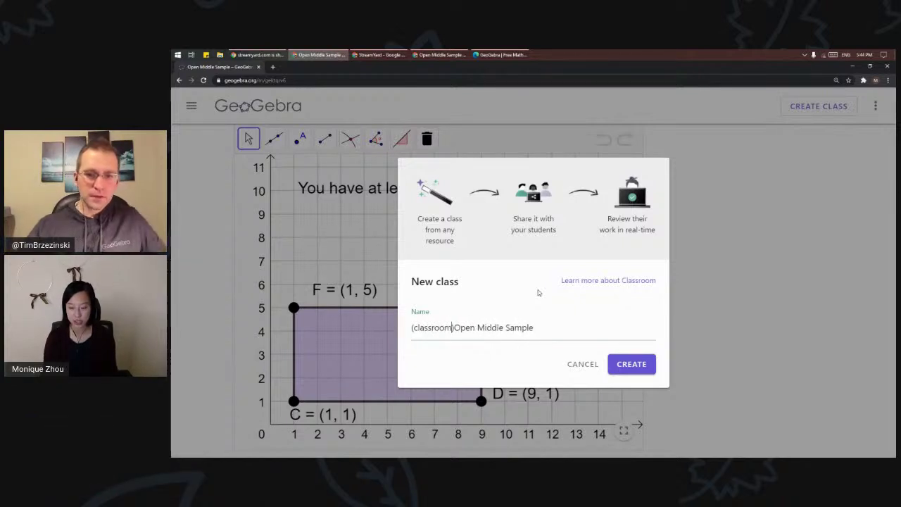
click(626, 364)
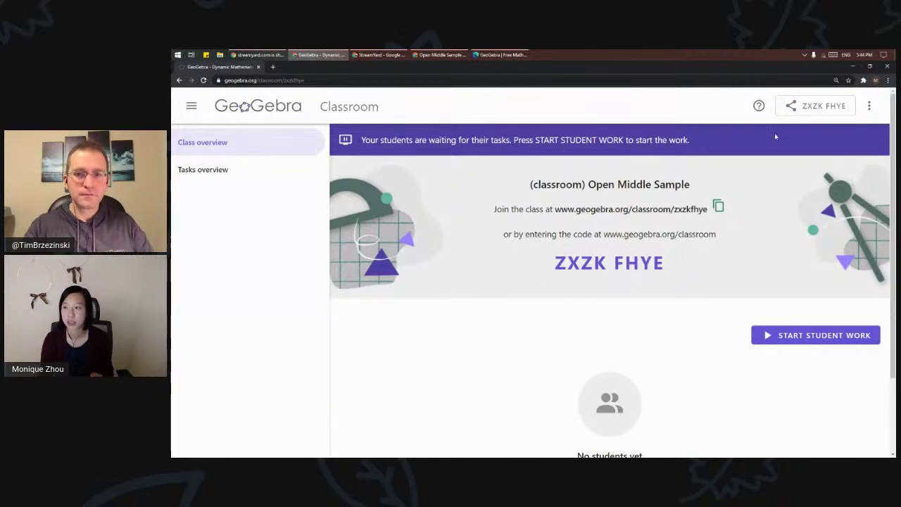
Step: Copy the class's student link from its sharing options, switch to the StreamYard window and back, and close the sharing options
click(802, 107)
click(667, 200)
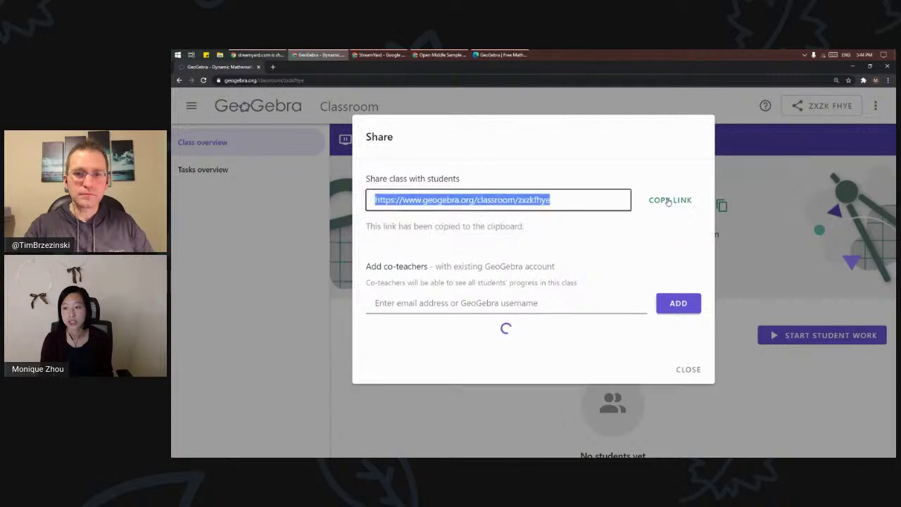
key(alt+Tab)
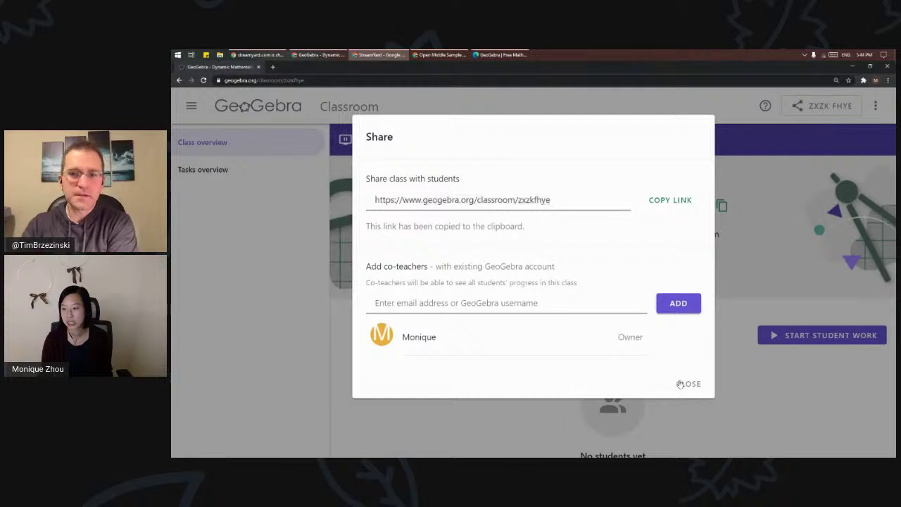
click(684, 383)
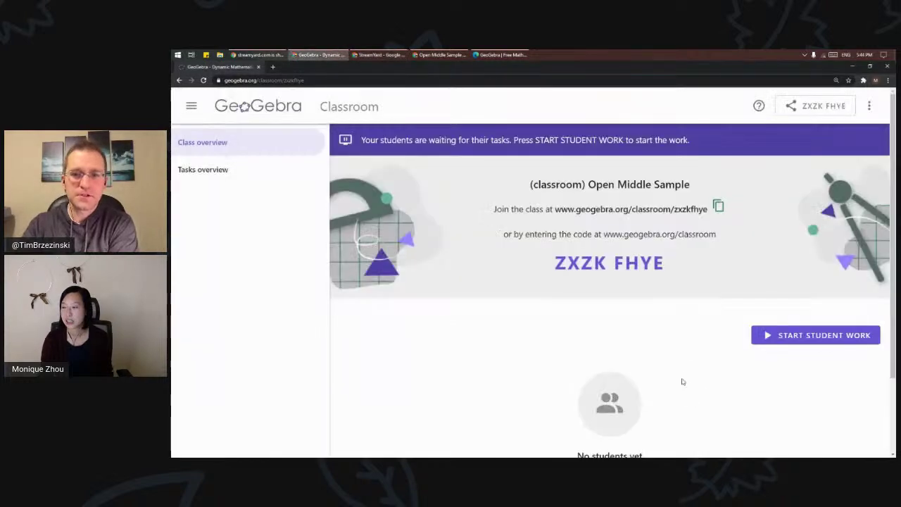
Step: Copy the student link again, switch to StreamYard and back, and point out the co-teacher entry before closing the sharing options
click(807, 108)
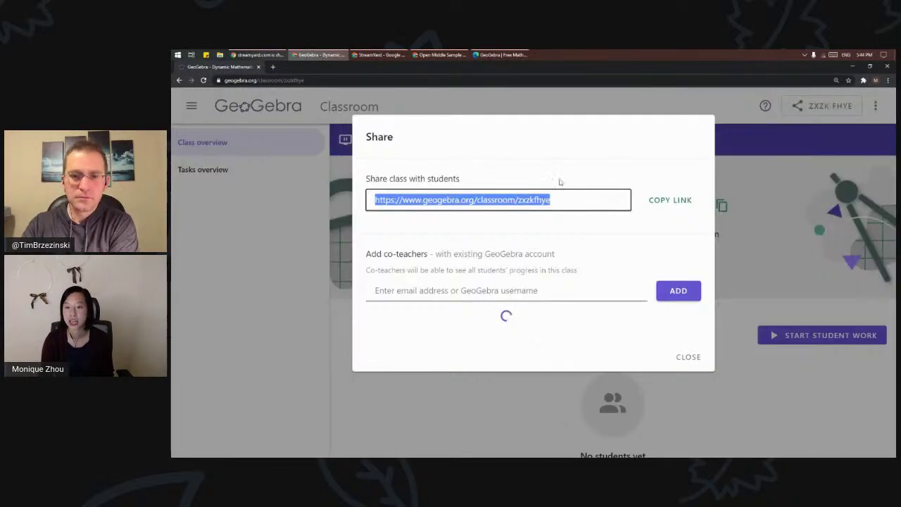
click(663, 202)
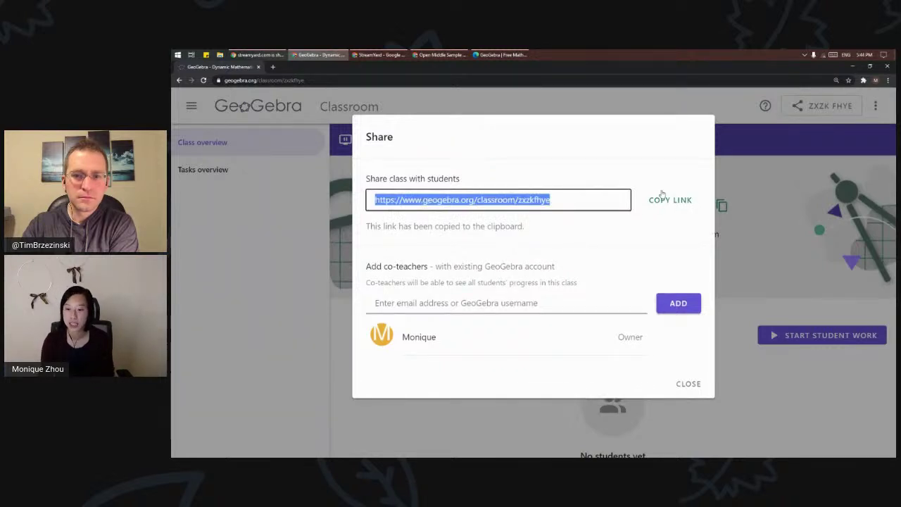
key(alt+Tab)
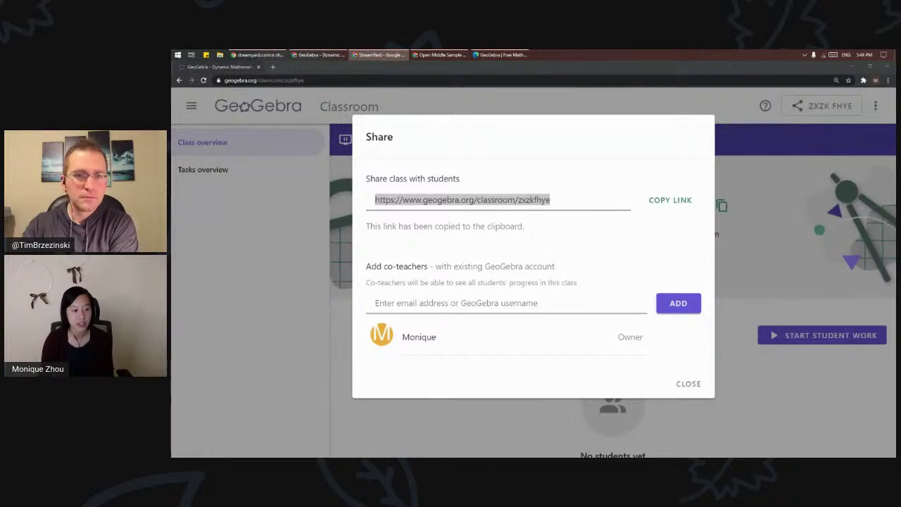
click(481, 333)
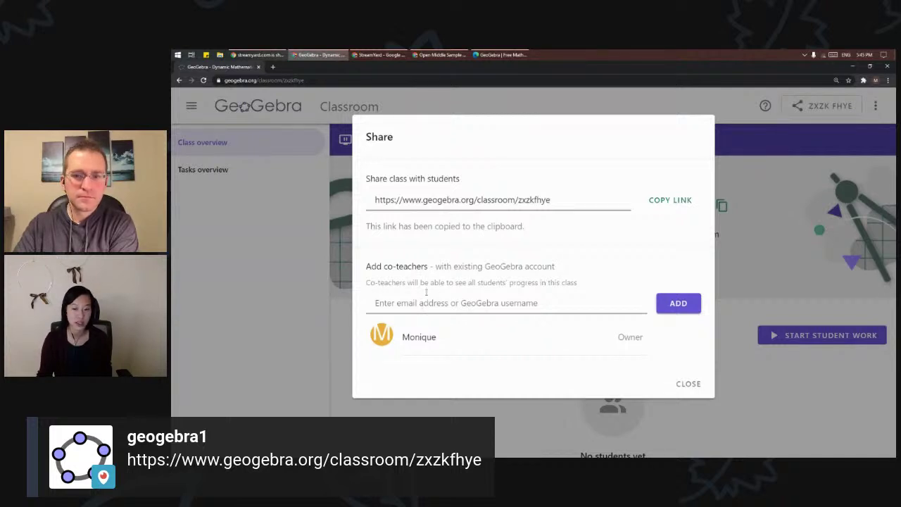
click(450, 303)
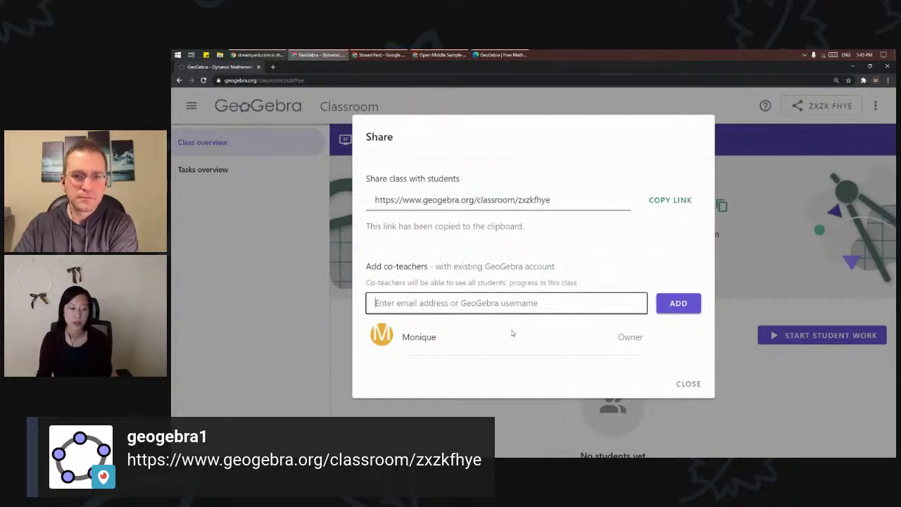
click(688, 384)
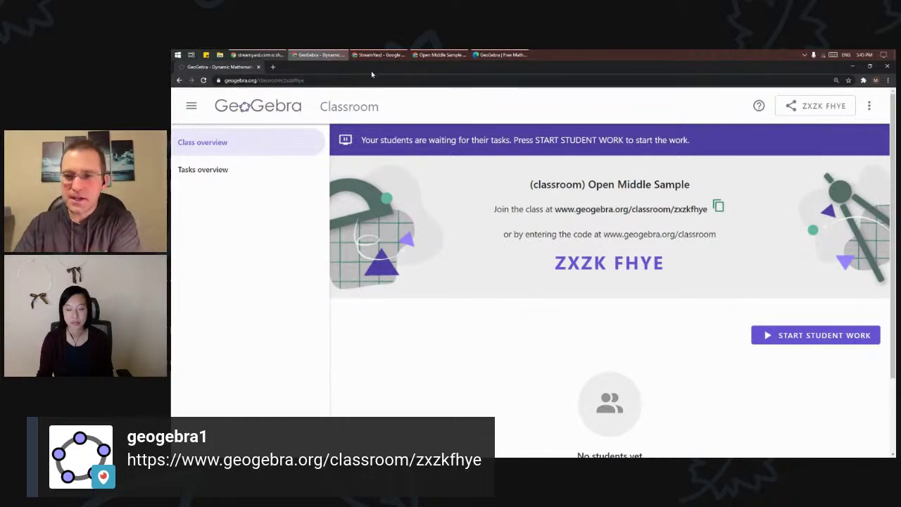
Step: Check the StreamYard window, return to the class overview, and arrange it side by side with the GeoGebra home page window
key(alt+Tab)
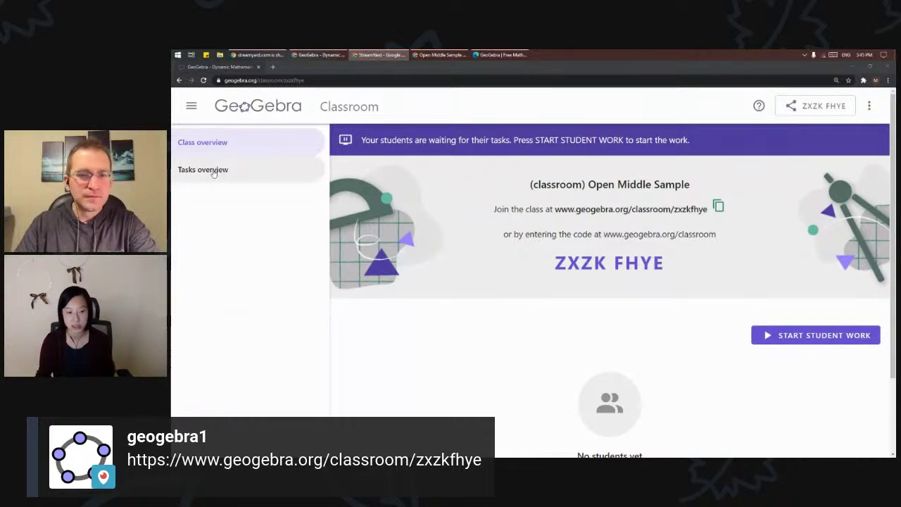
click(357, 71)
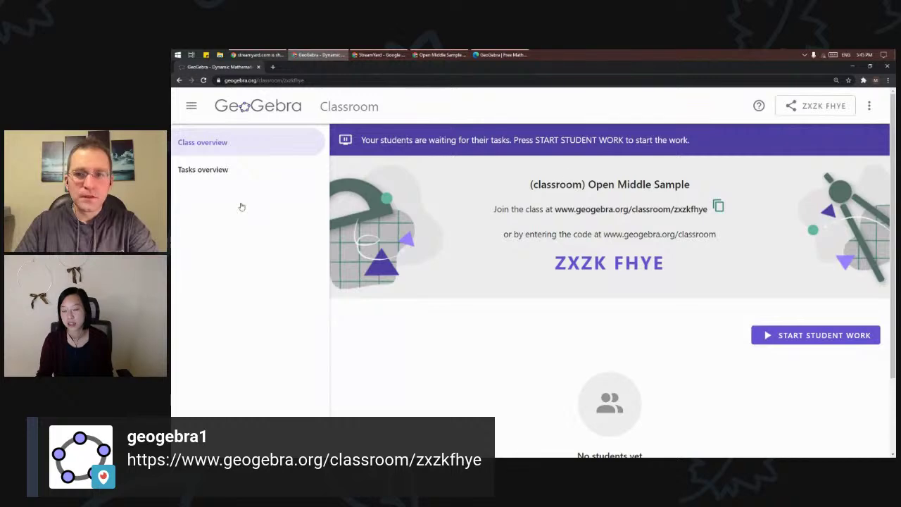
key(super+Right)
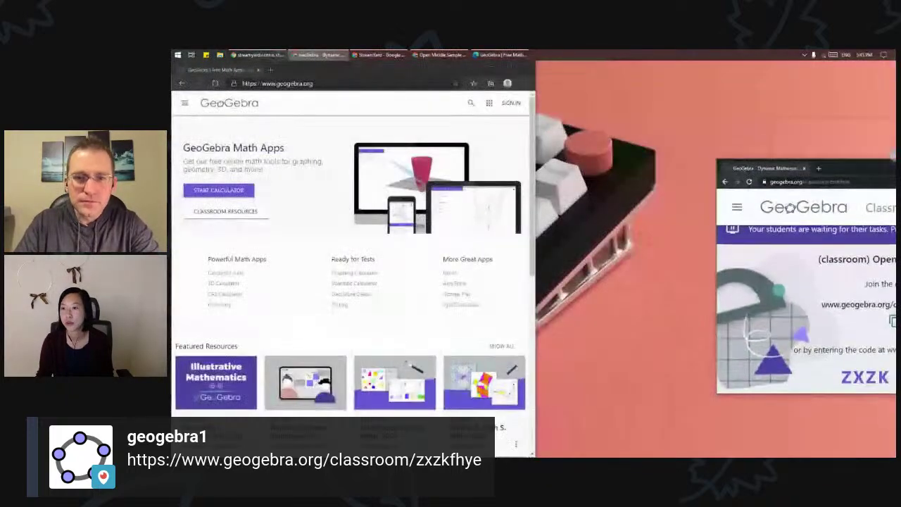
scroll(586, 160, up, 1)
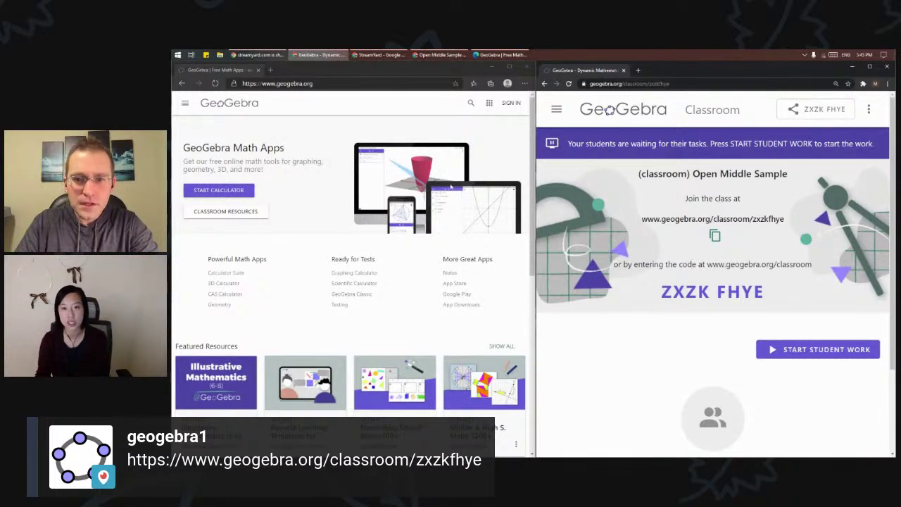
Step: Open the copied class link in the GeoGebra home page window and join the class under the suggested sample student name
click(346, 84)
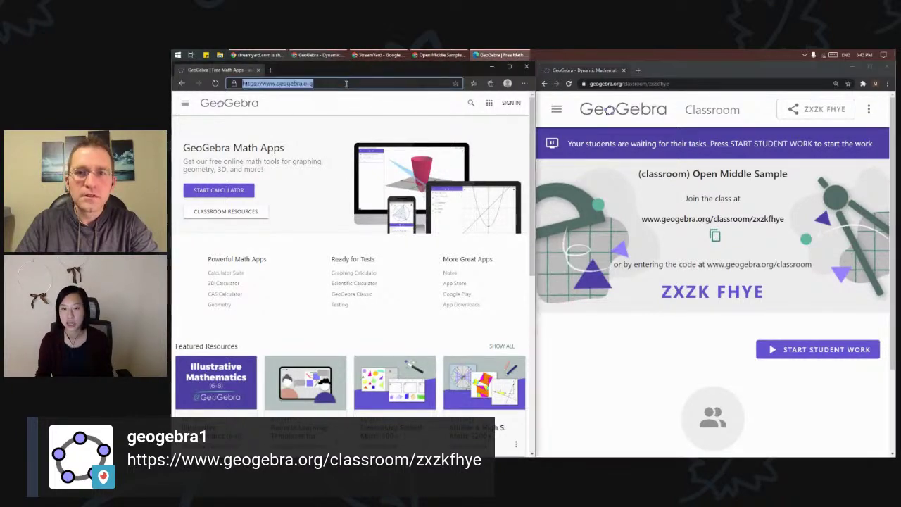
key(ctrl+v)
key(Return)
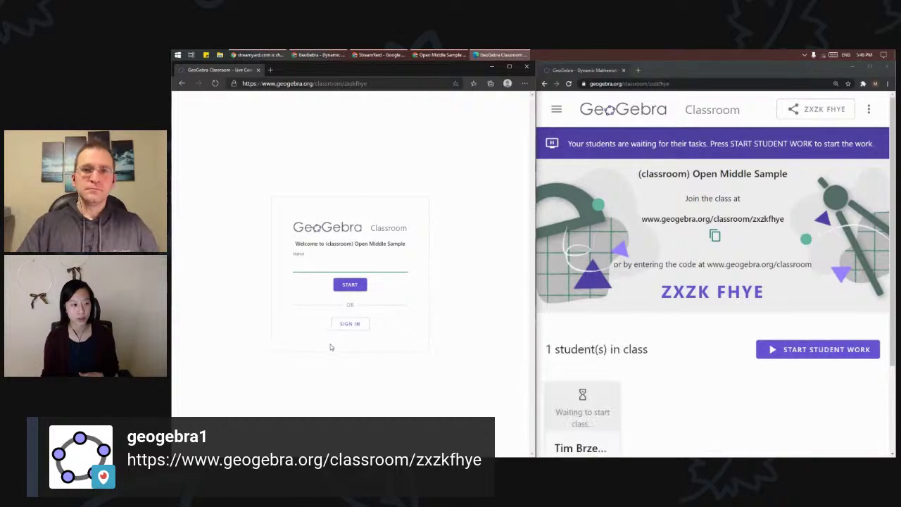
click(353, 266)
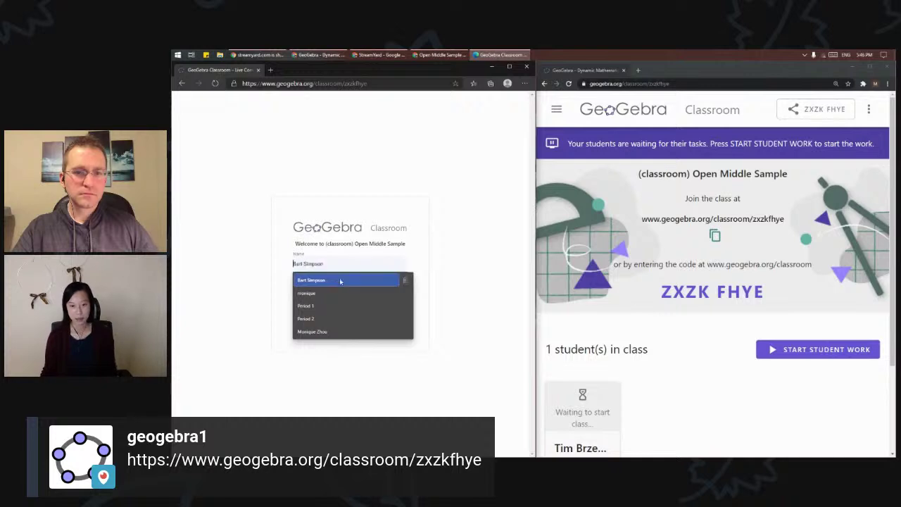
click(338, 281)
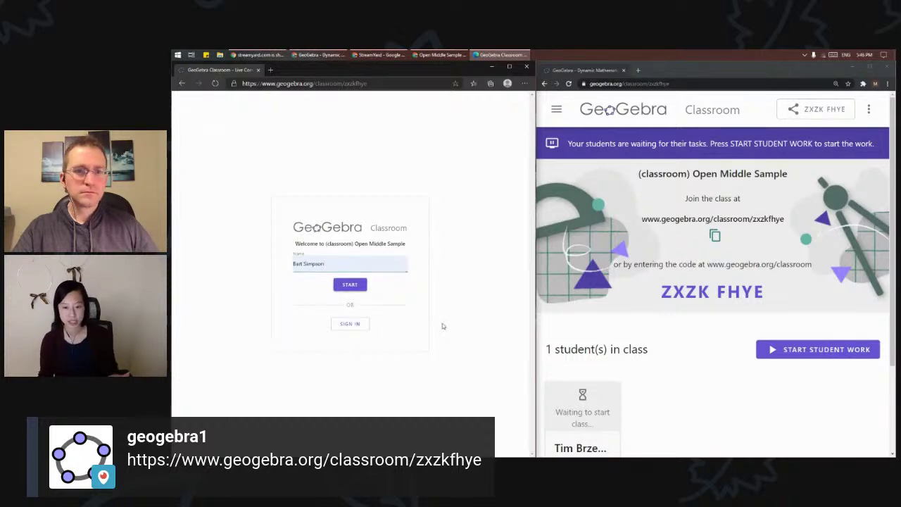
click(350, 288)
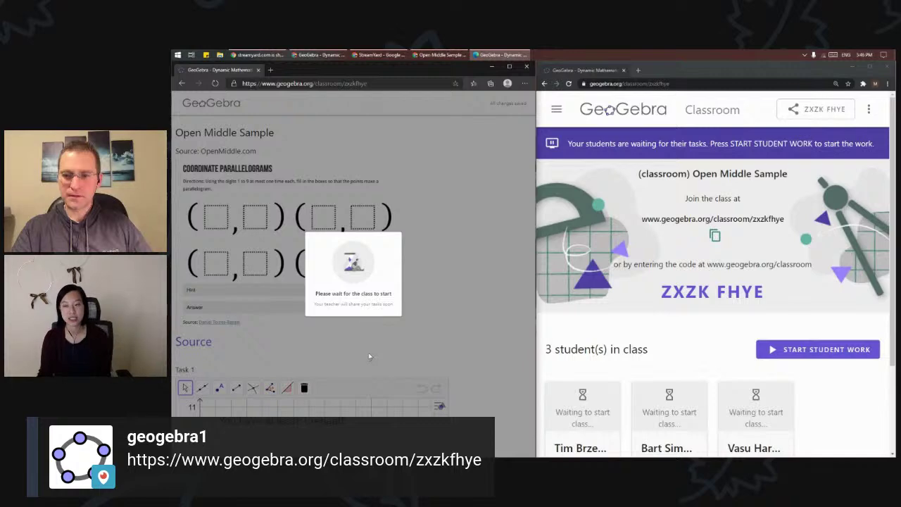
Step: Examine the class overview for the joined students and their task progress
scroll(588, 375, down, 1)
scroll(589, 374, down, 3)
scroll(584, 354, up, 1)
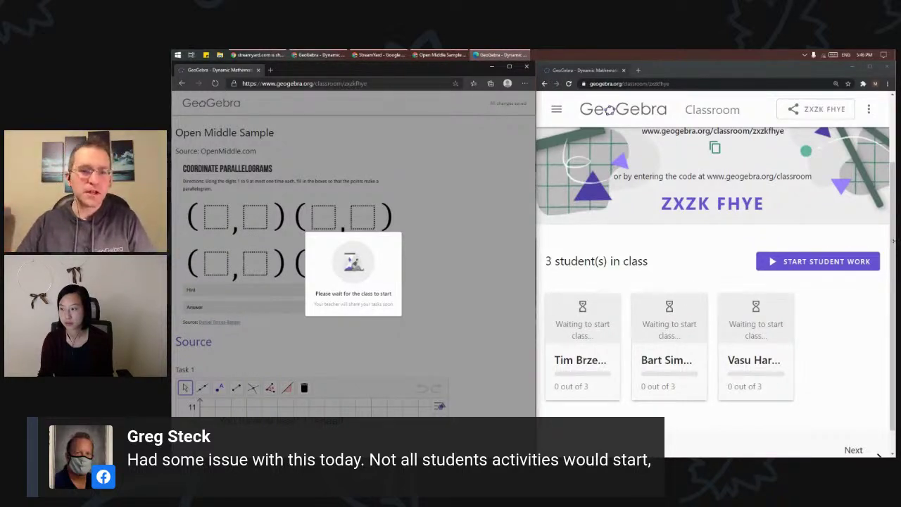
scroll(893, 243, down, 1)
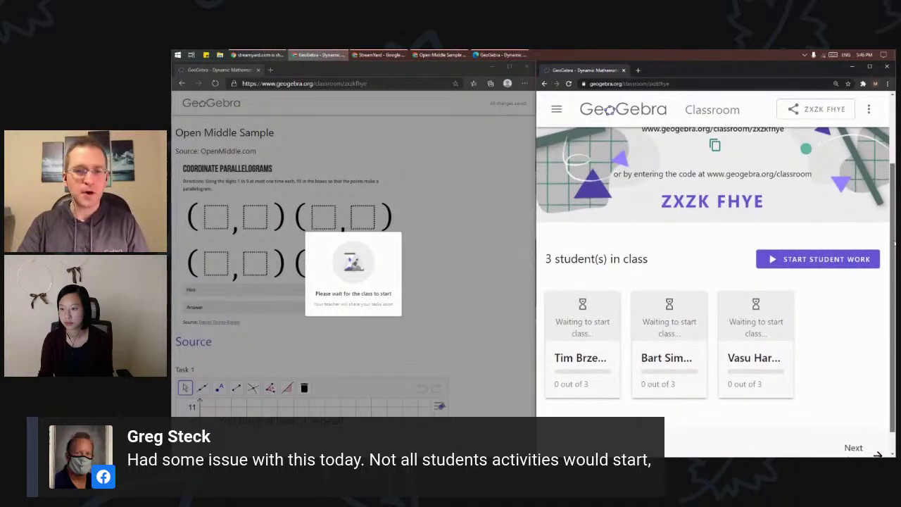
scroll(892, 242, up, 1)
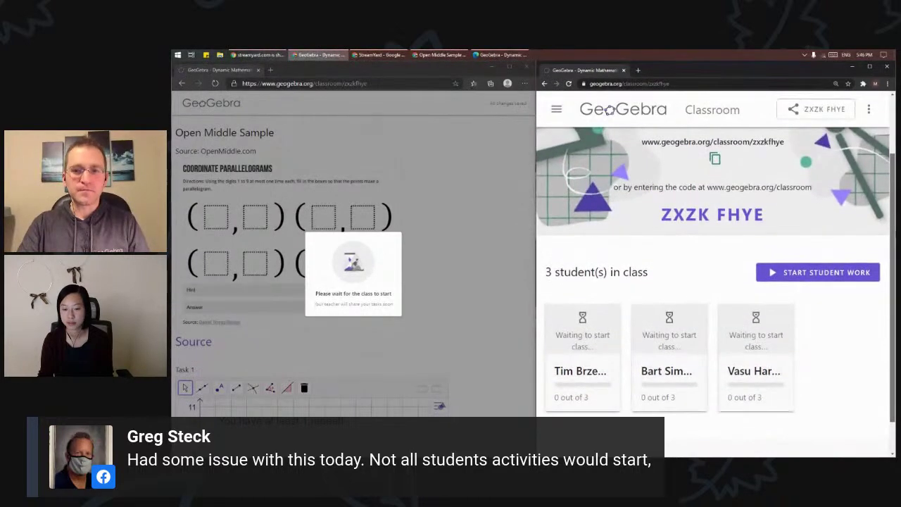
scroll(892, 243, up, 1)
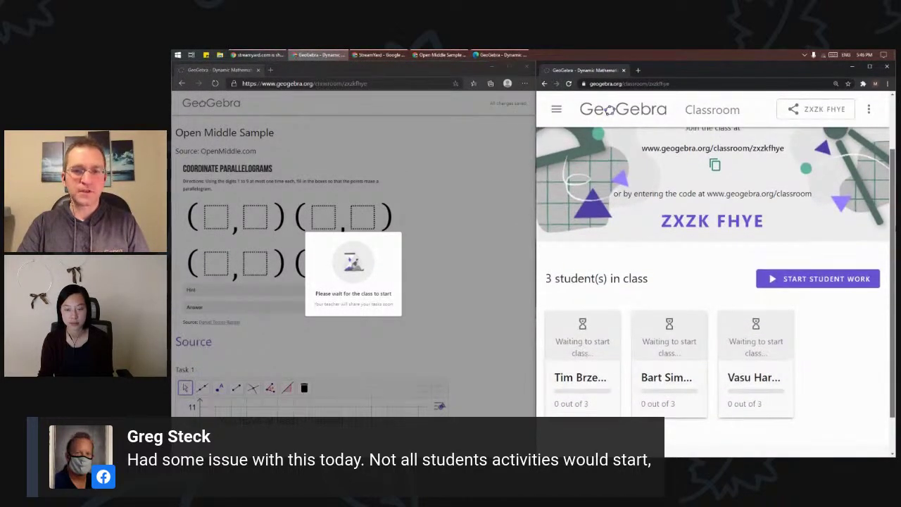
scroll(858, 283, down, 1)
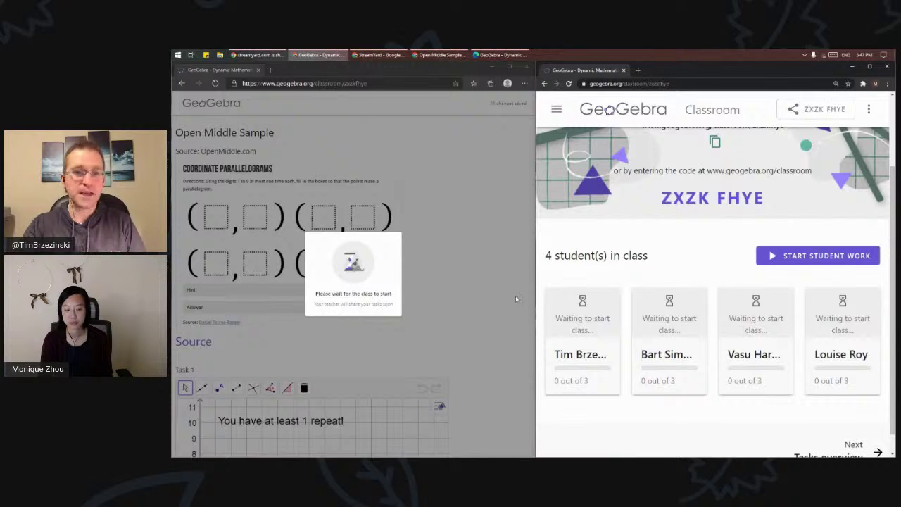
Step: Check the StreamYard window, start the student work for the class, and widen the classroom window beside the student view
key(alt+Tab)
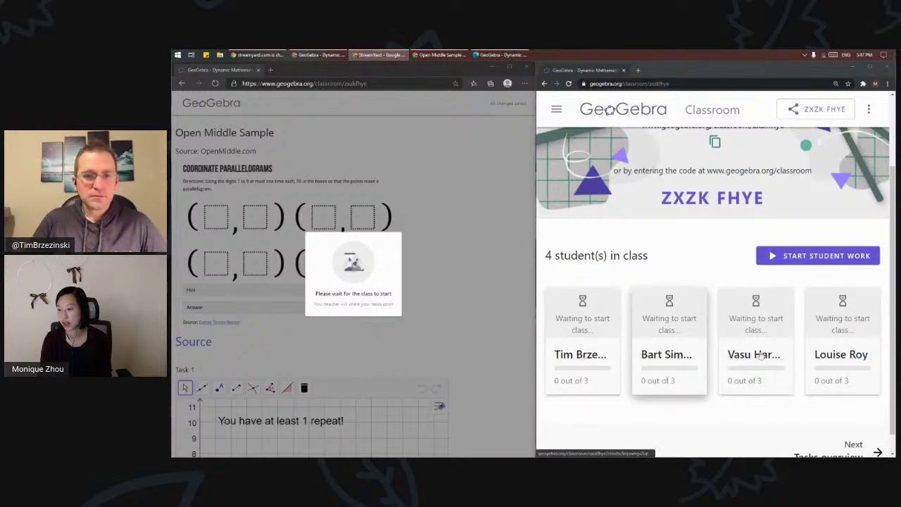
click(810, 256)
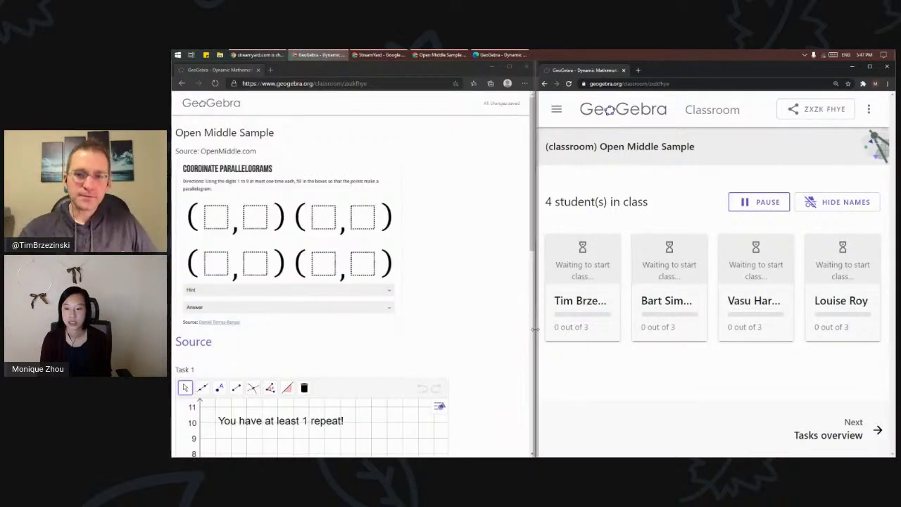
drag(535, 329, 504, 332)
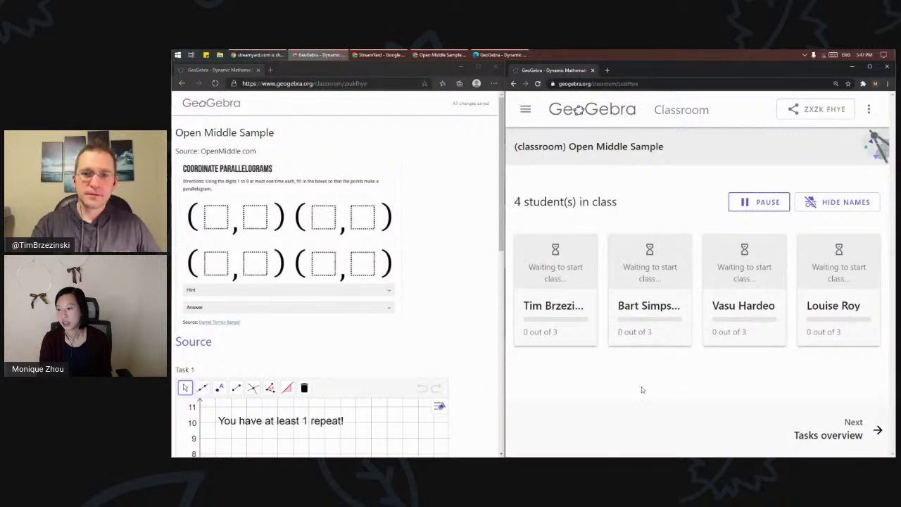
Step: Review the student activity from the directions through Task 2, and open the tasks overview in the classroom window
scroll(446, 329, down, 1)
scroll(447, 320, down, 1)
scroll(448, 314, up, 2)
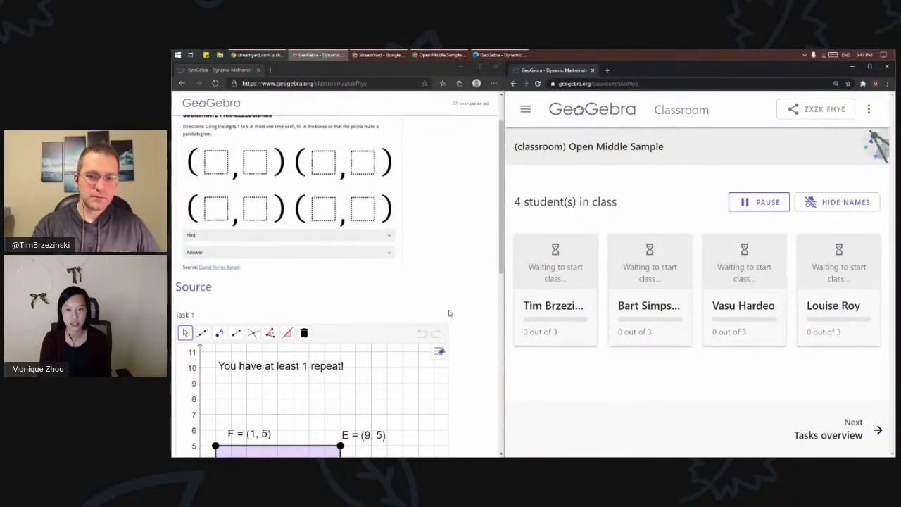
scroll(452, 310, up, 1)
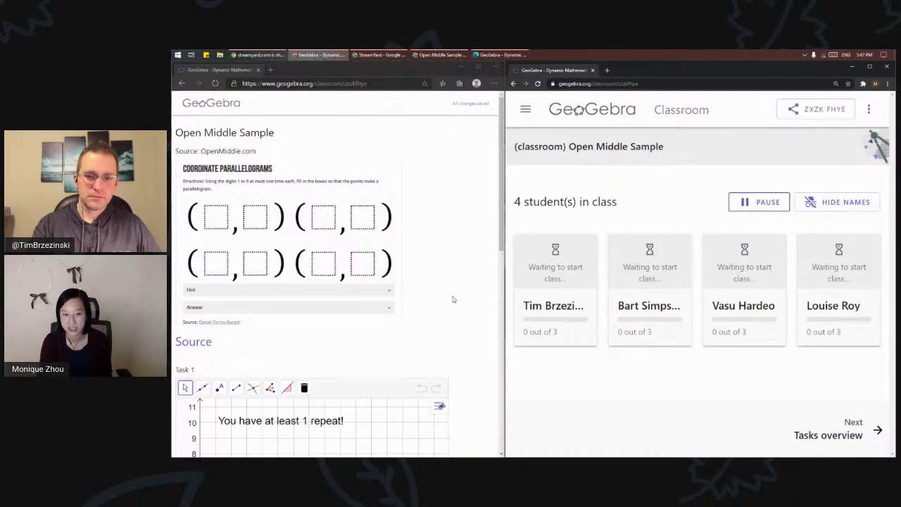
scroll(452, 299, down, 4)
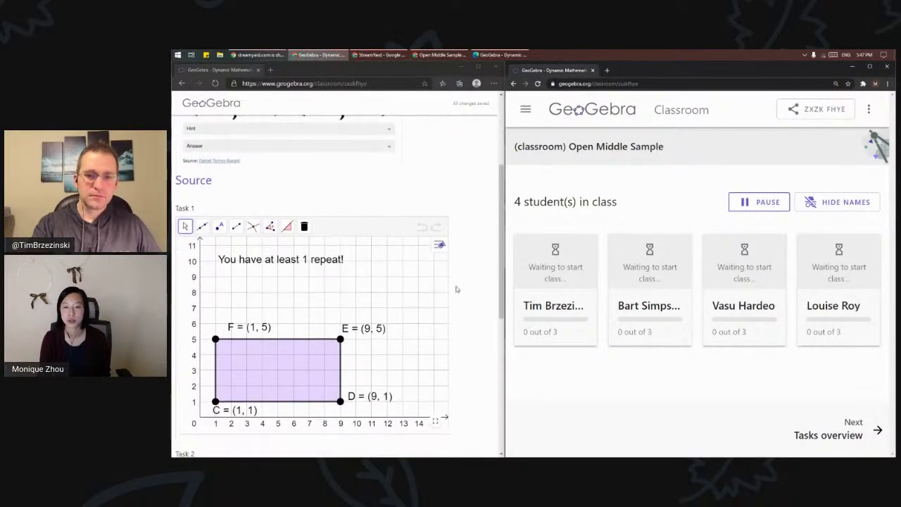
scroll(456, 288, down, 3)
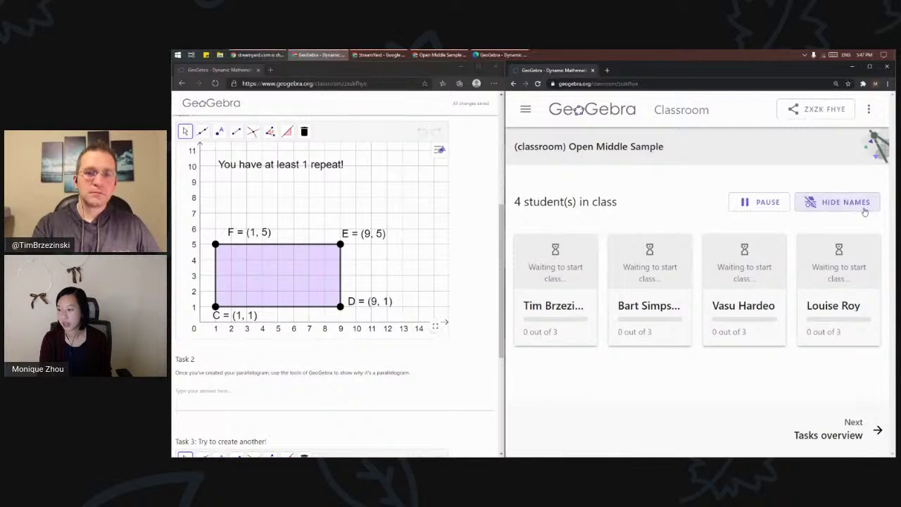
click(525, 109)
click(575, 180)
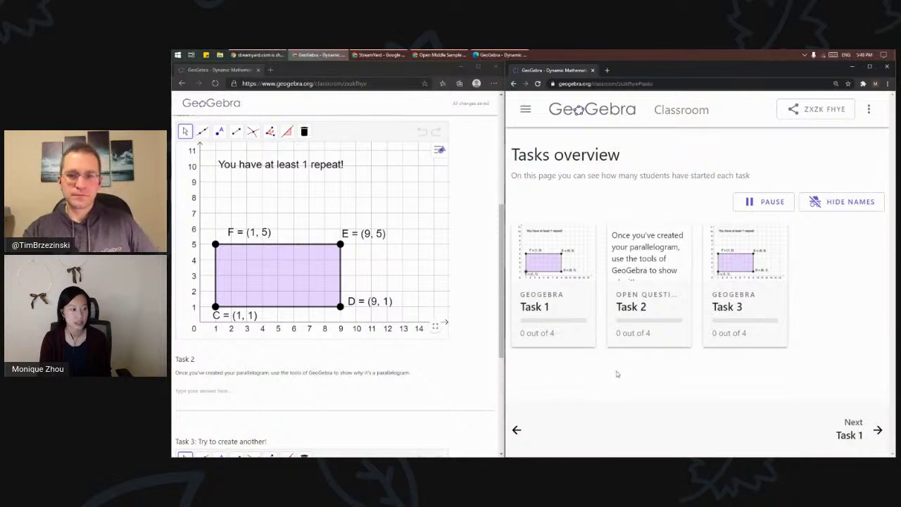
Step: Move Task 1's vertices to E (9, 7), D (9, 3), F (1, 7) and C (2, 3), and open the classroom's Task 1 results
drag(341, 244, 340, 212)
drag(340, 308, 340, 274)
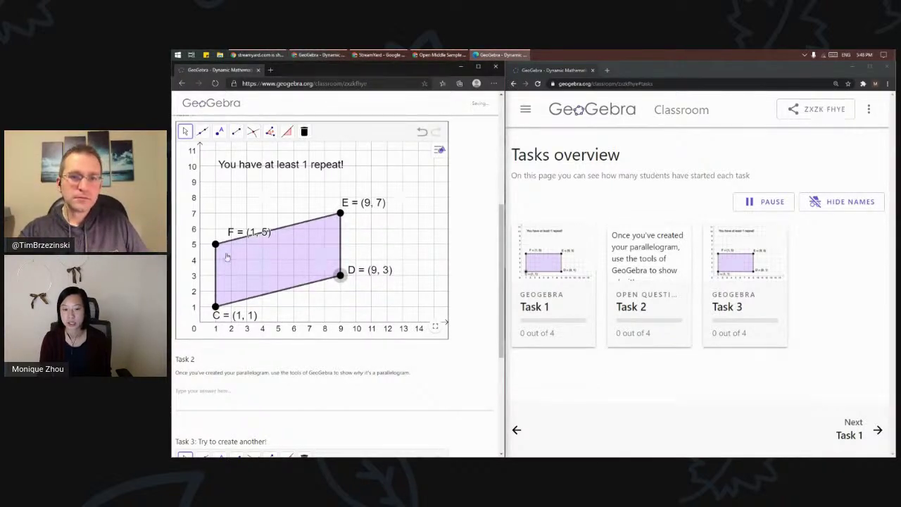
drag(216, 244, 217, 216)
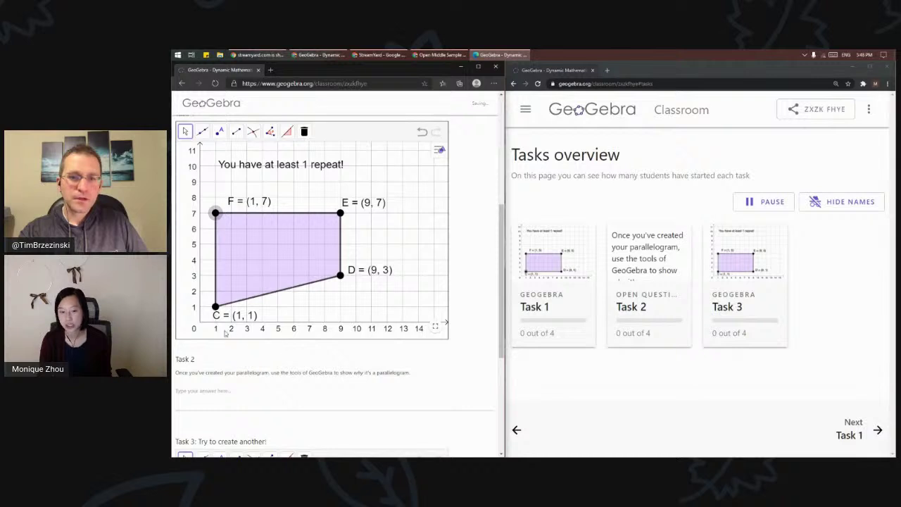
drag(216, 314, 233, 284)
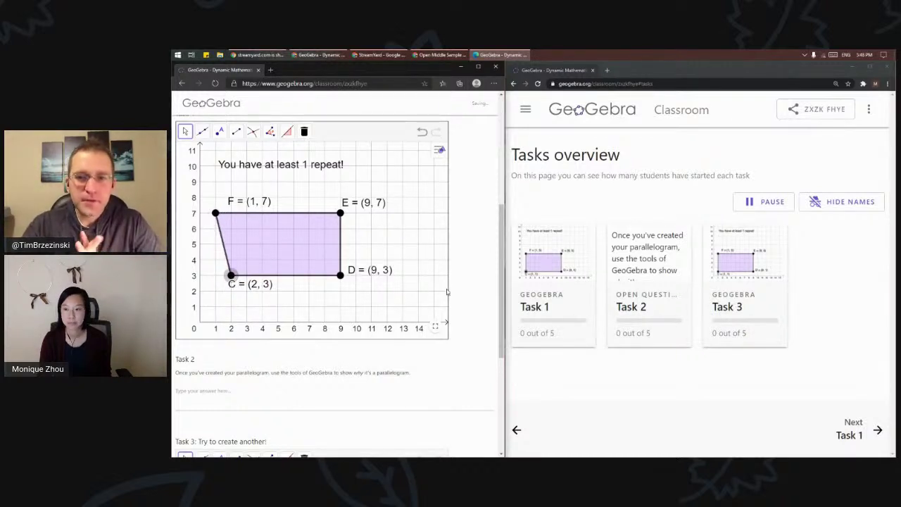
click(556, 271)
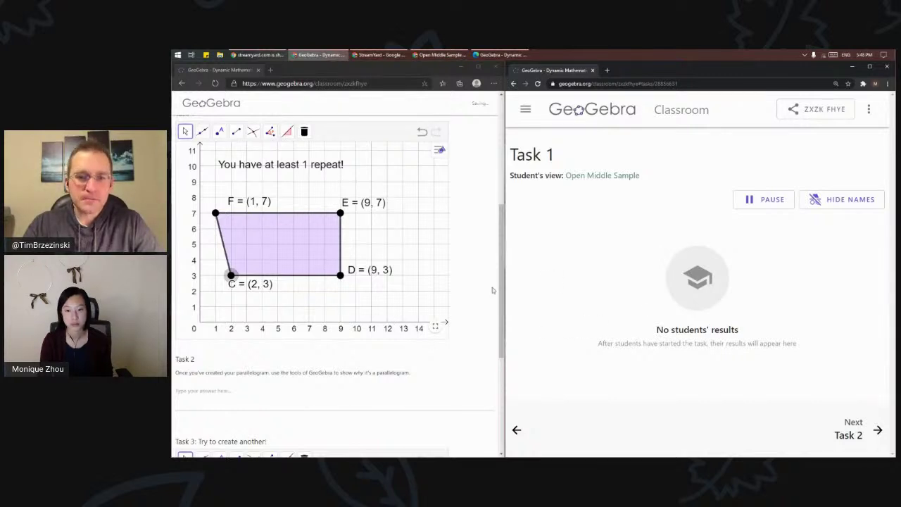
Step: Reshape the Task 1 quadrilateral into a parallelogram by moving D to (9, 4), E to (8, 7) and C to (2, 4)
scroll(493, 289, up, 3)
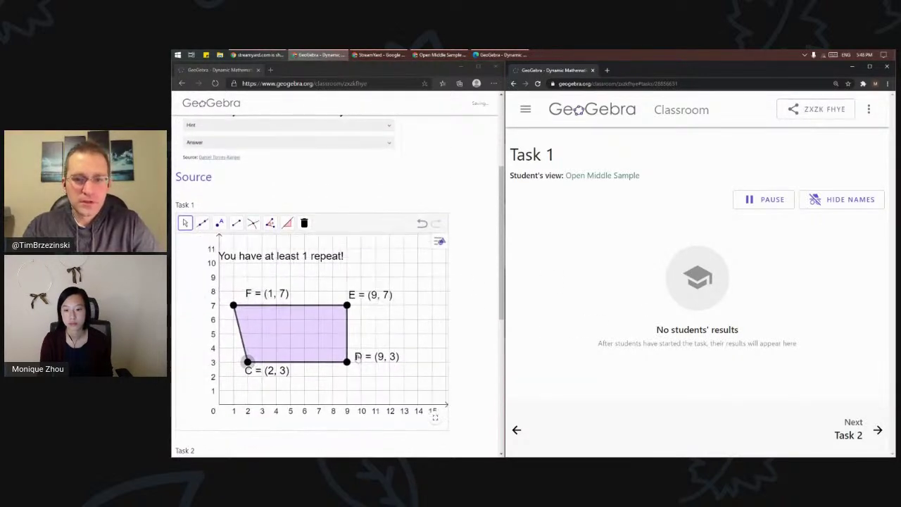
scroll(471, 304, down, 1)
click(372, 347)
drag(355, 340, 329, 314)
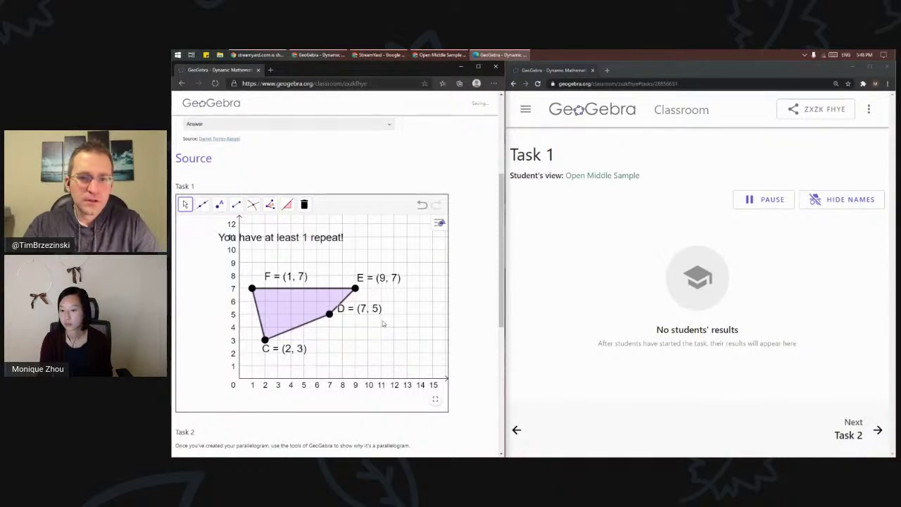
drag(329, 314, 354, 327)
drag(355, 288, 343, 288)
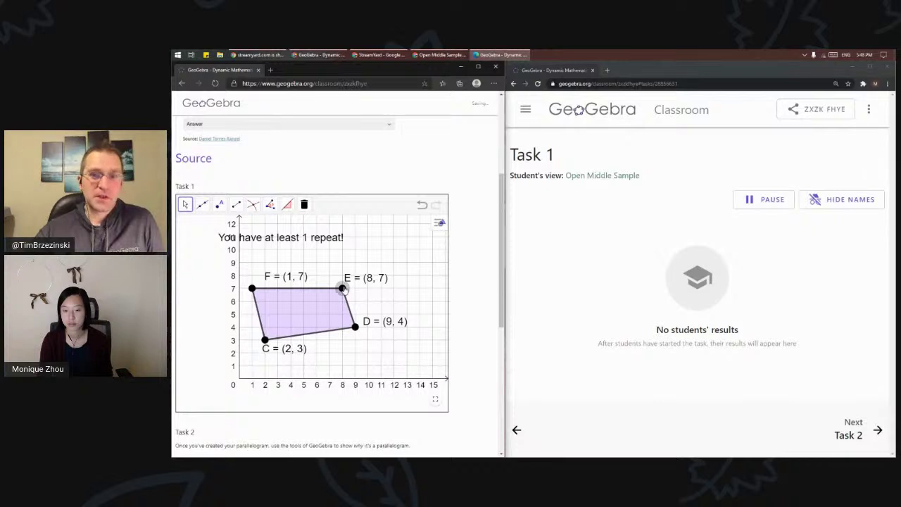
drag(265, 339, 265, 327)
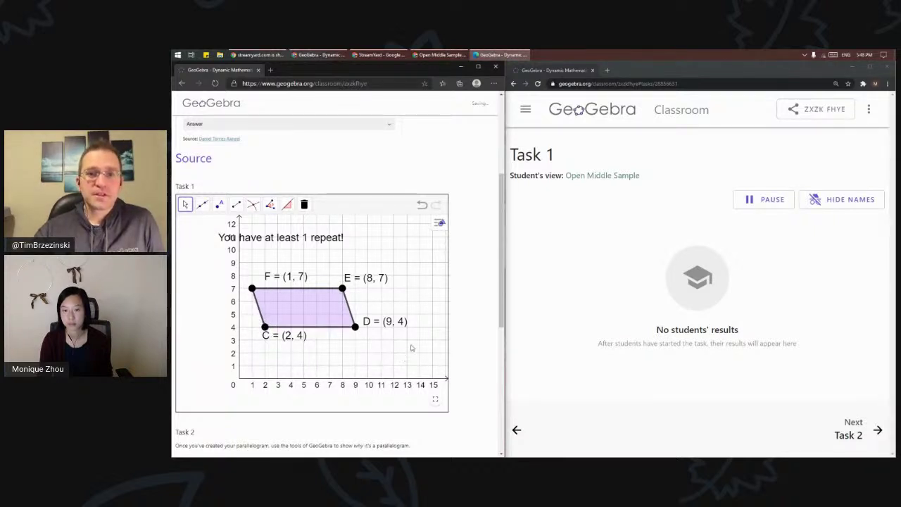
scroll(415, 285, down, 1)
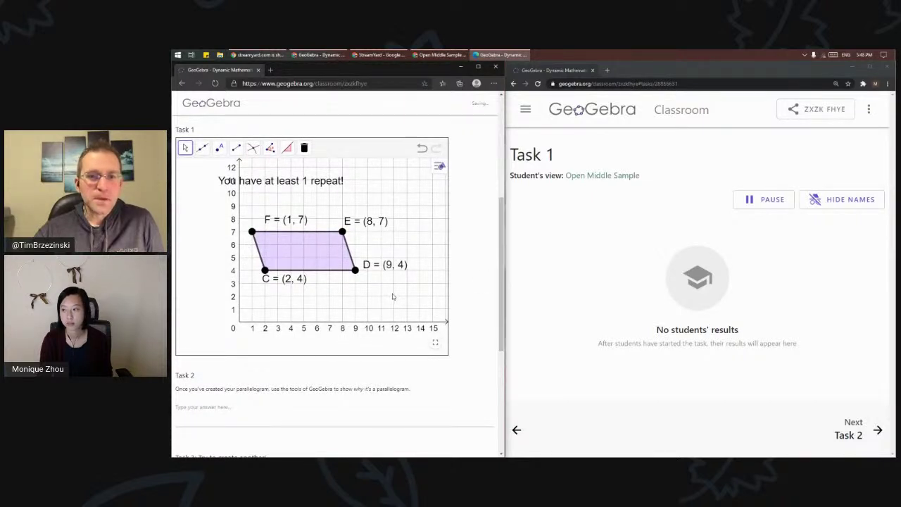
Step: Return to the class overview and examine the students' task progress, closing the notice in the student view
click(526, 111)
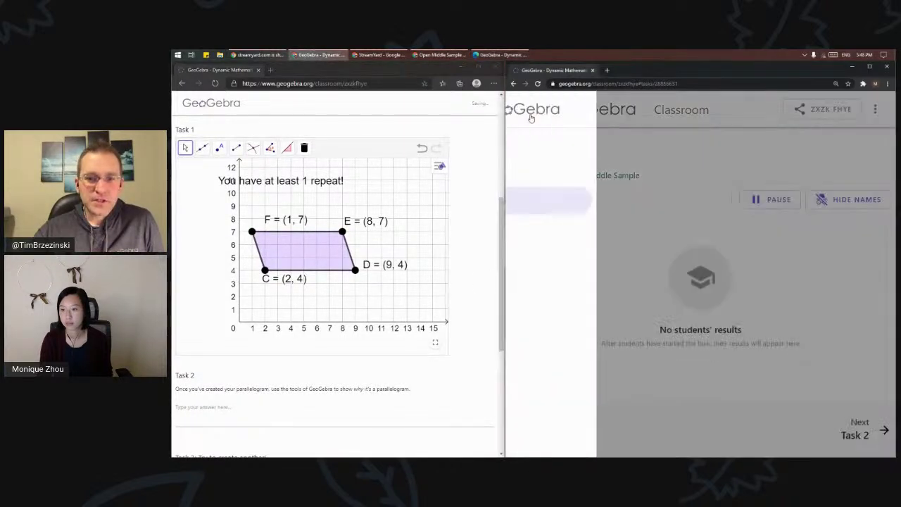
click(564, 151)
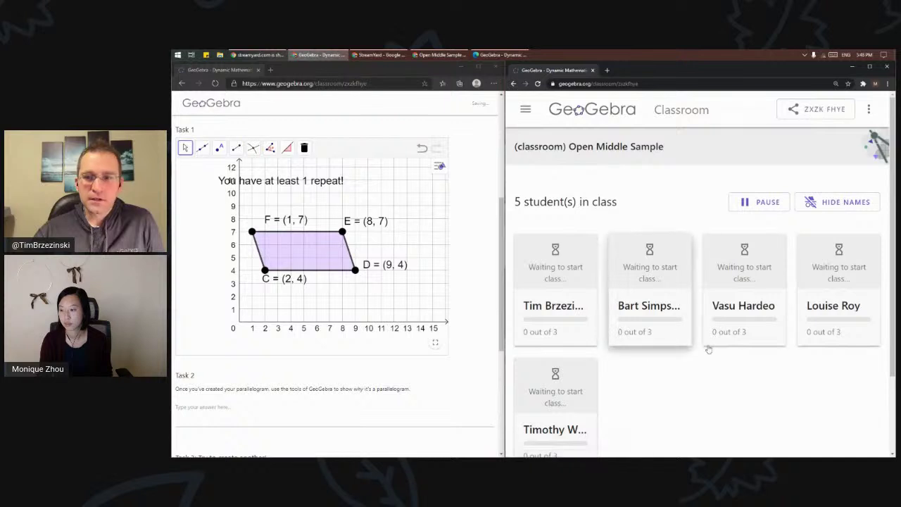
scroll(718, 359, down, 1)
scroll(717, 359, down, 1)
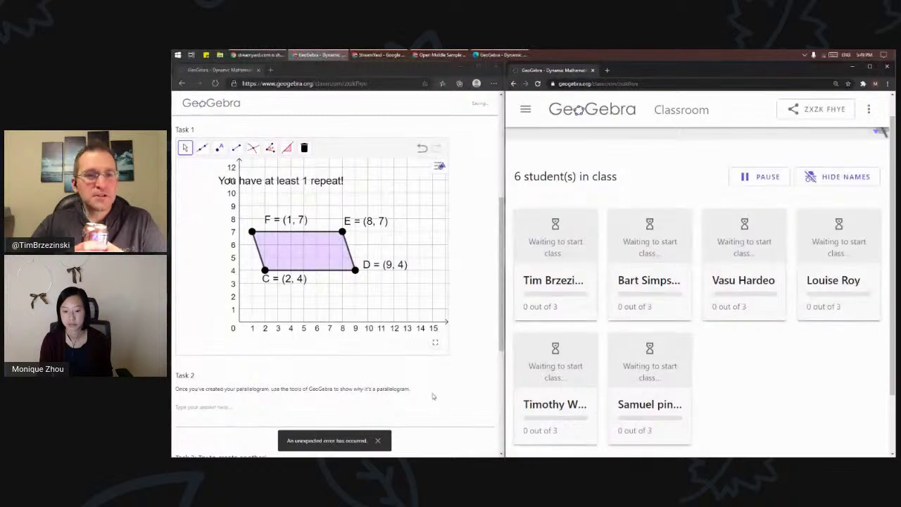
click(375, 440)
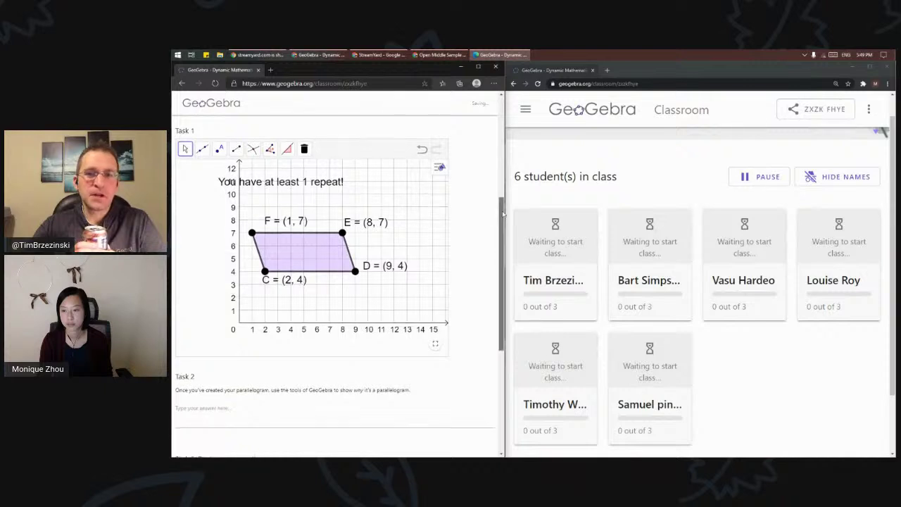
drag(502, 216, 504, 204)
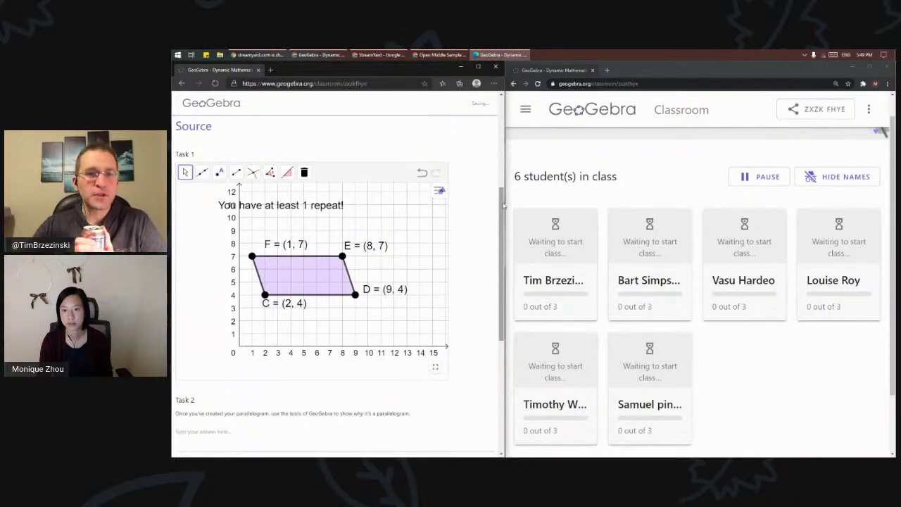
drag(504, 204, 502, 215)
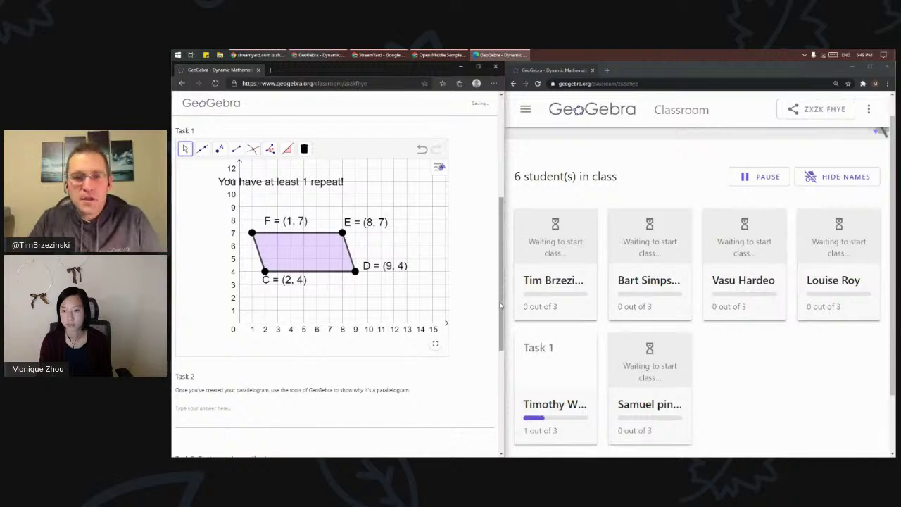
scroll(691, 362, down, 2)
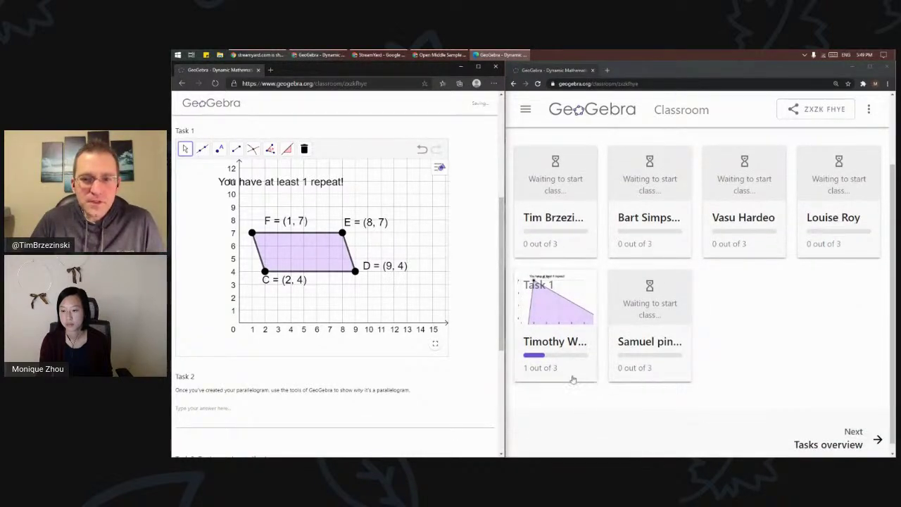
scroll(697, 339, up, 1)
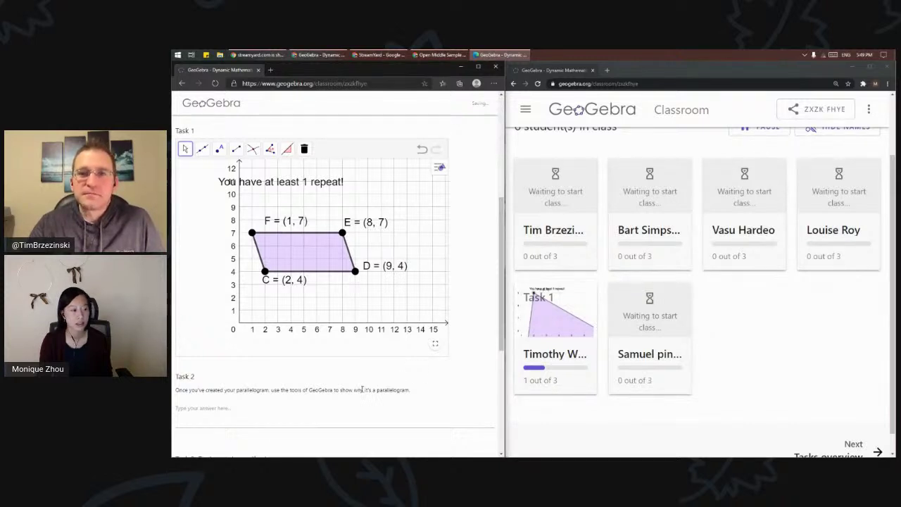
Step: Select vertex D of the Task 1 parallelogram and view the rest of the student activity down to Task 3
click(356, 275)
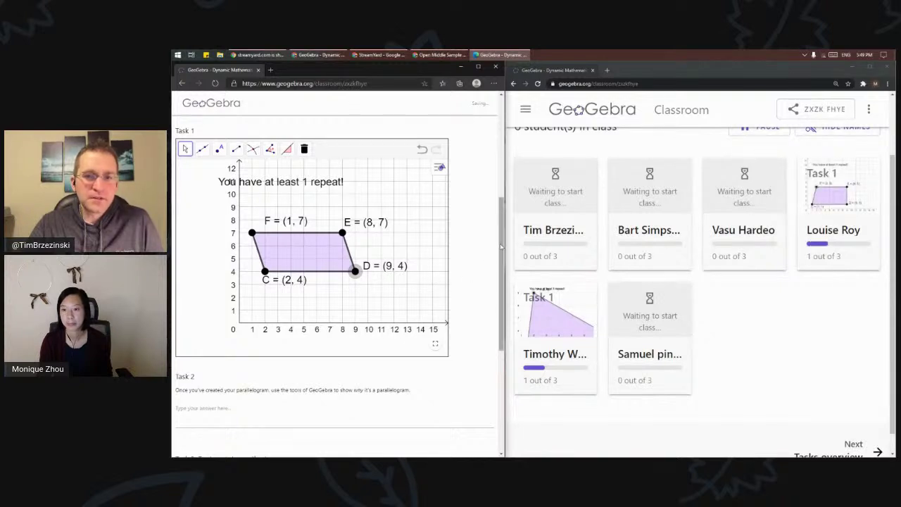
mouse_move(501, 246)
mouse_down()
mouse_move(500, 341)
mouse_move(493, 231)
mouse_up()
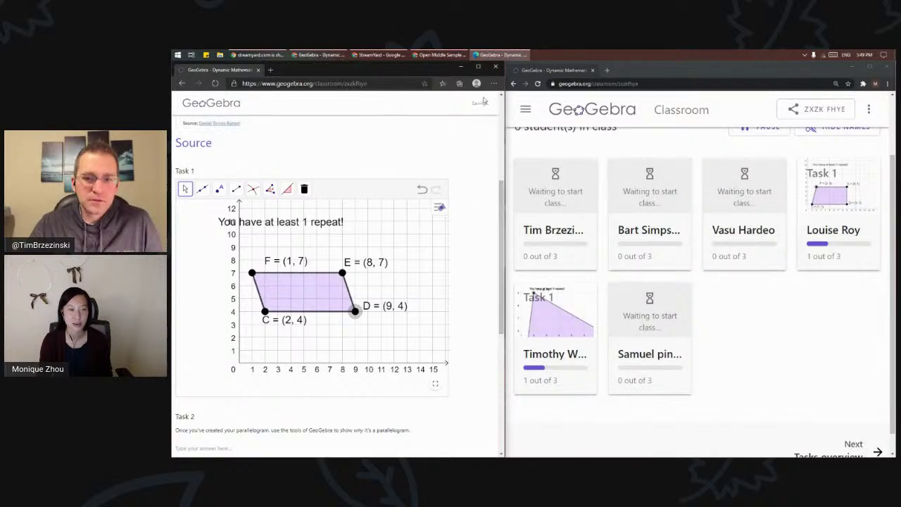
click(377, 441)
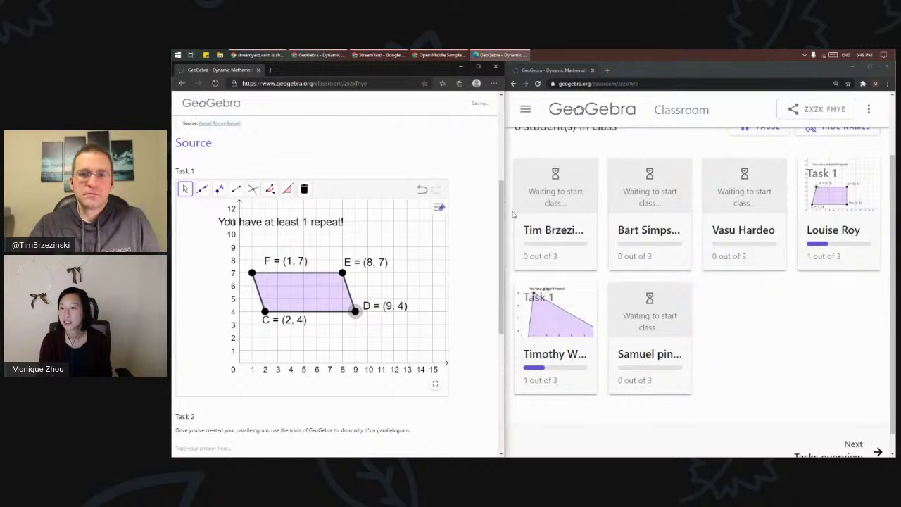
scroll(501, 211, down, 1)
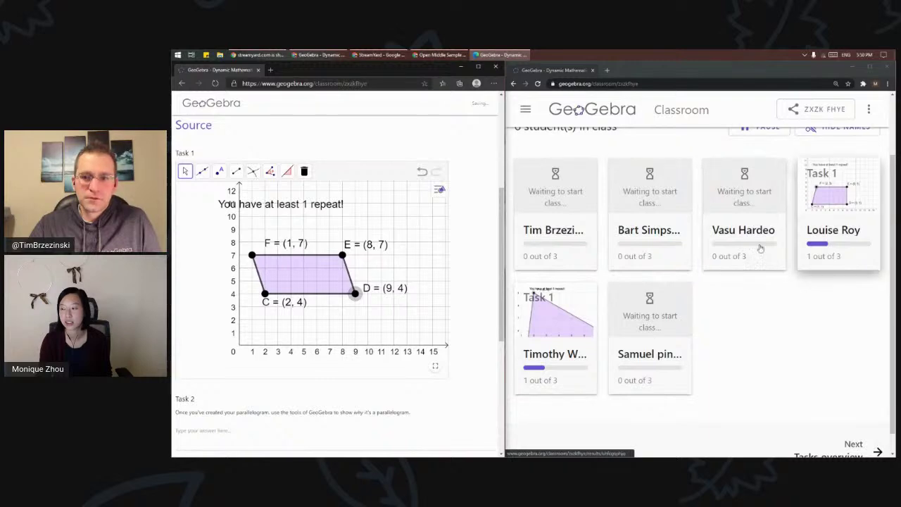
drag(496, 328, 498, 453)
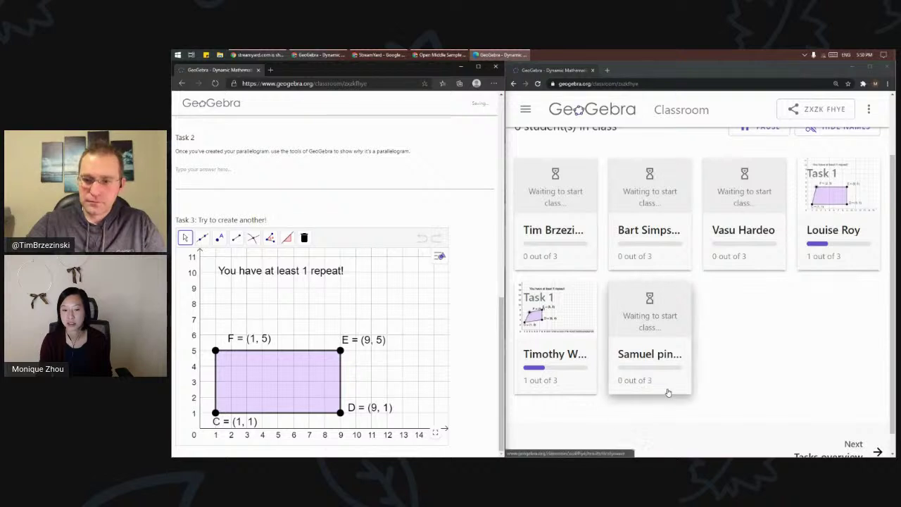
Step: Open the Task 1 results from the tasks overview and widen the classroom window to examine all student constructions
click(525, 109)
click(521, 173)
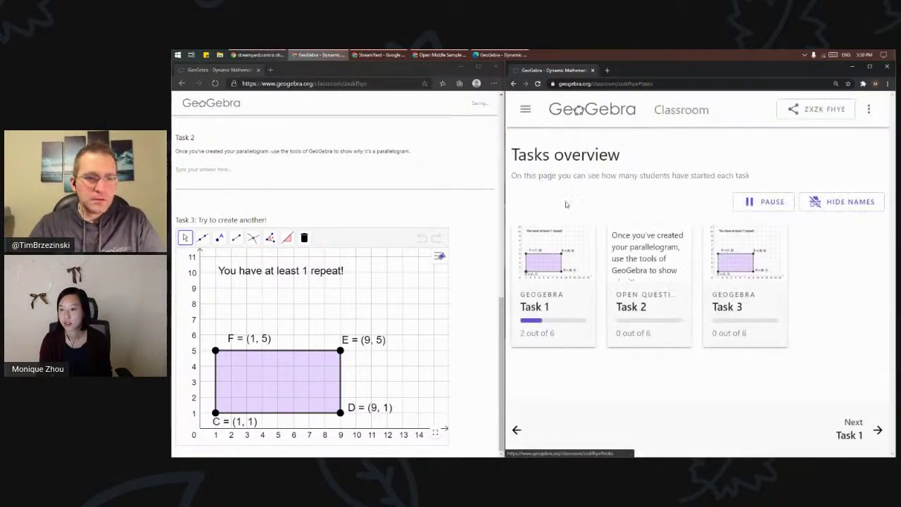
click(549, 305)
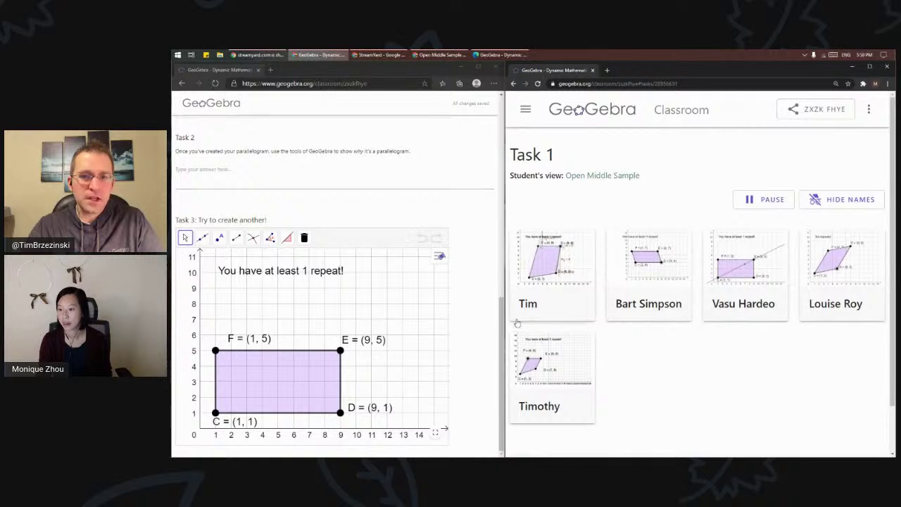
drag(505, 332, 483, 322)
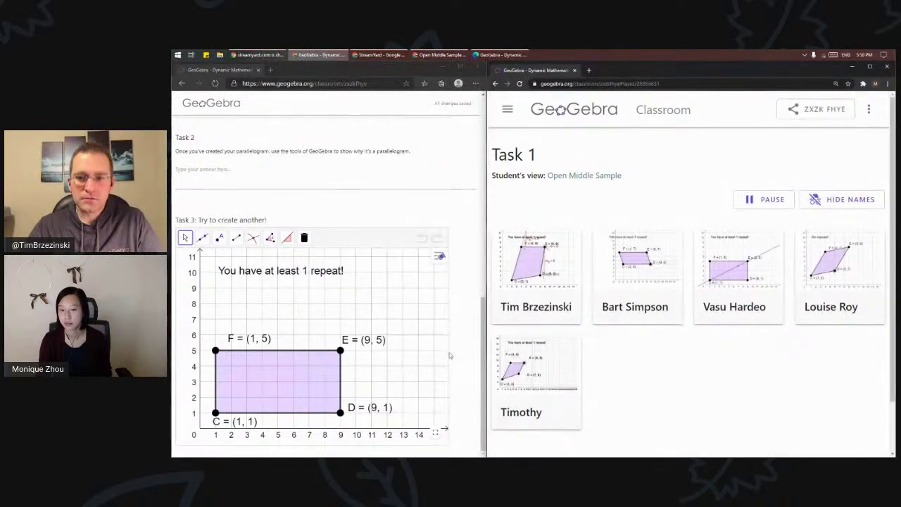
scroll(628, 364, down, 1)
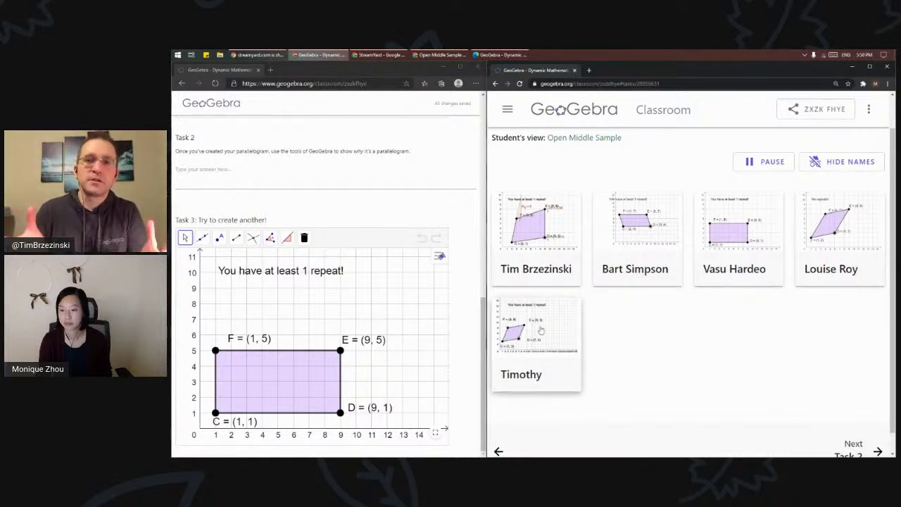
scroll(617, 345, down, 1)
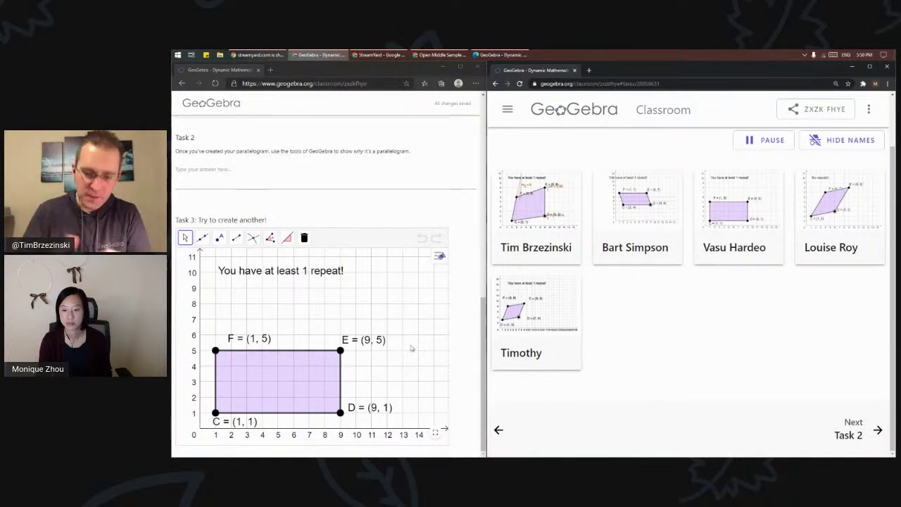
Step: Look back at the Task 1 parallelogram in the student view and return to Task 3
drag(481, 338, 485, 212)
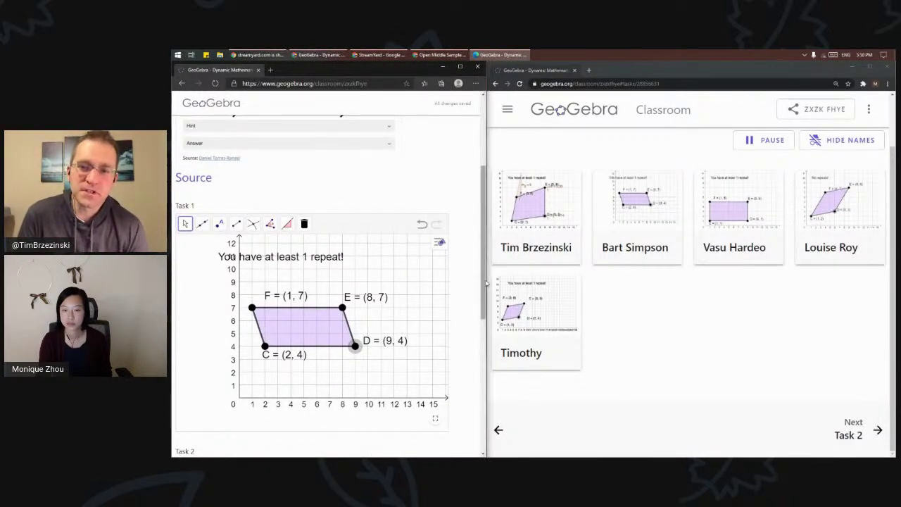
drag(485, 282, 485, 282)
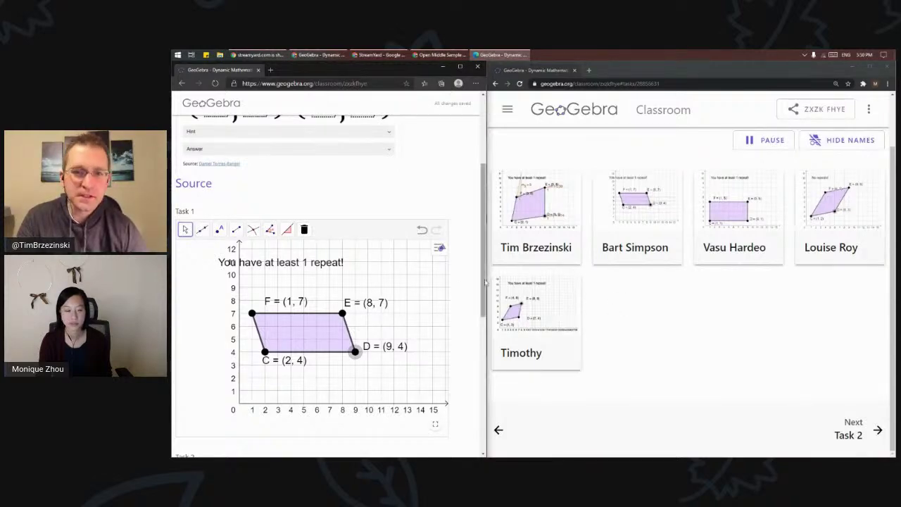
drag(484, 281, 470, 432)
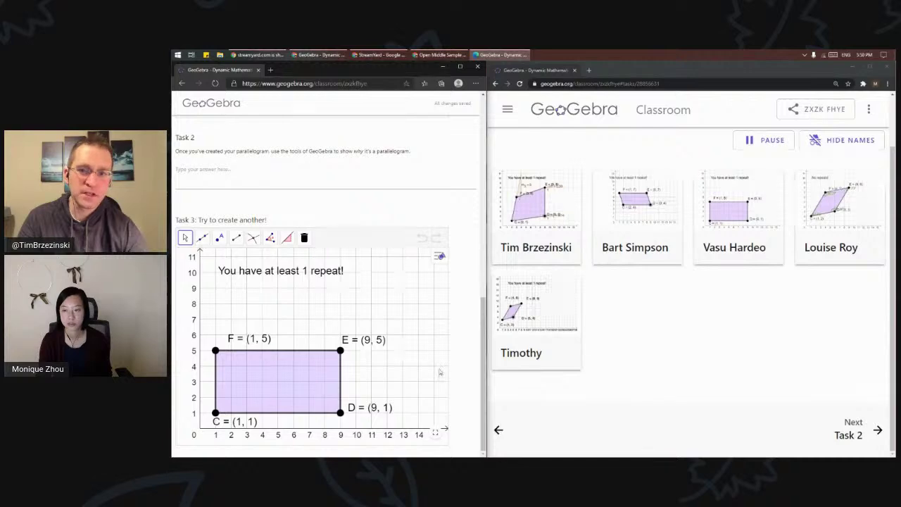
Step: Bring the student view back to the Task 1 parallelogram and return to the class overview to check all students' progress
scroll(440, 373, up, 1)
scroll(440, 358, up, 1)
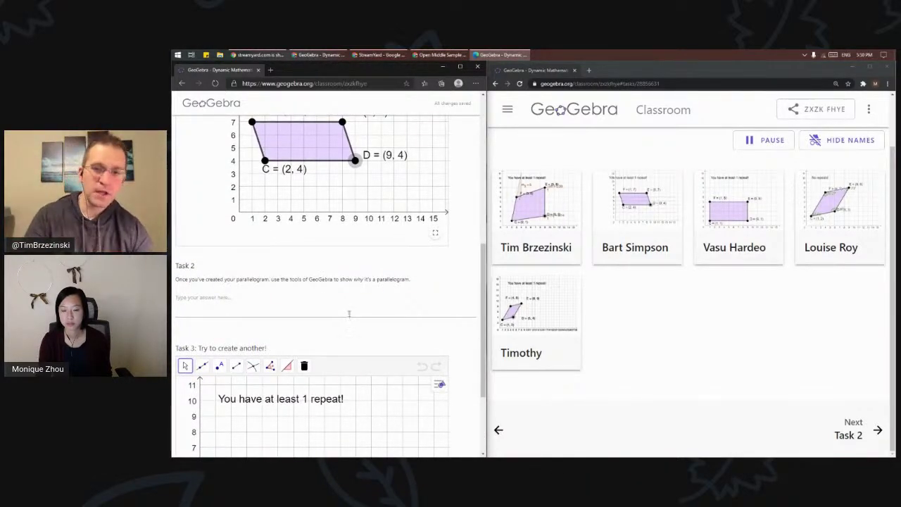
scroll(356, 310, up, 3)
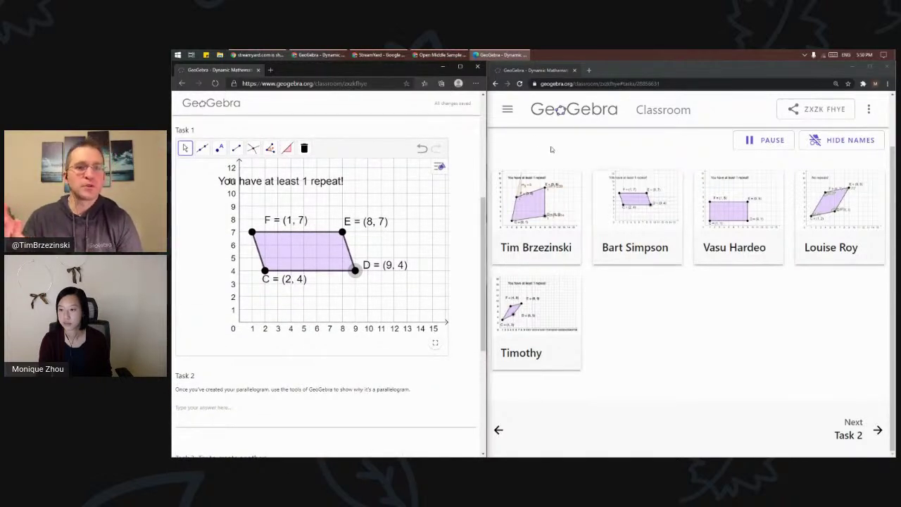
click(507, 109)
click(535, 150)
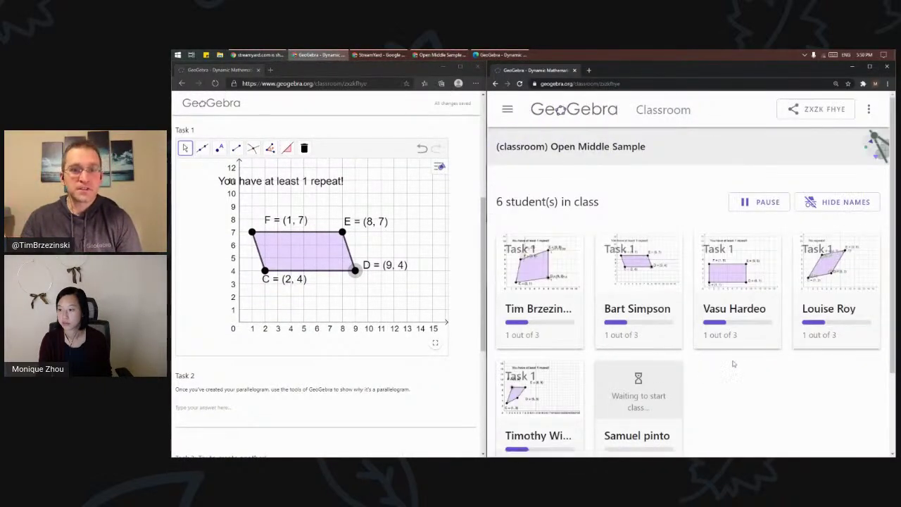
scroll(760, 365, down, 2)
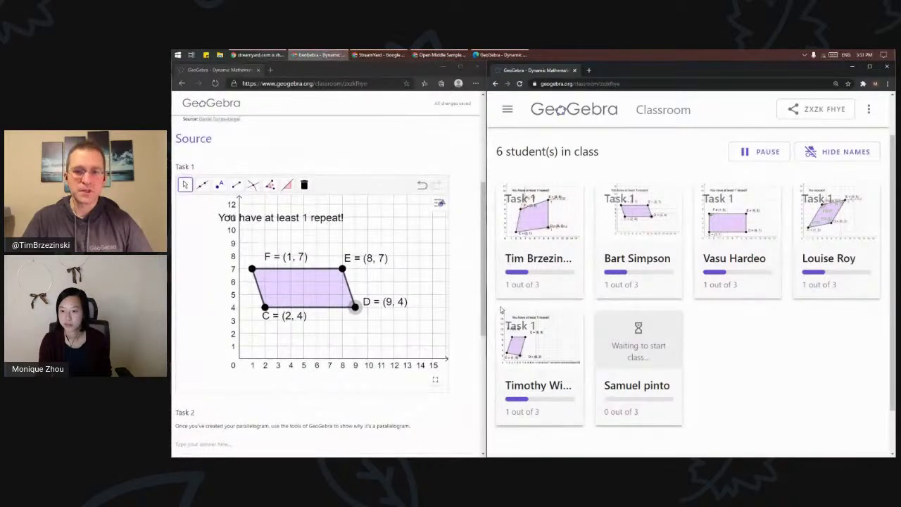
drag(483, 322, 484, 329)
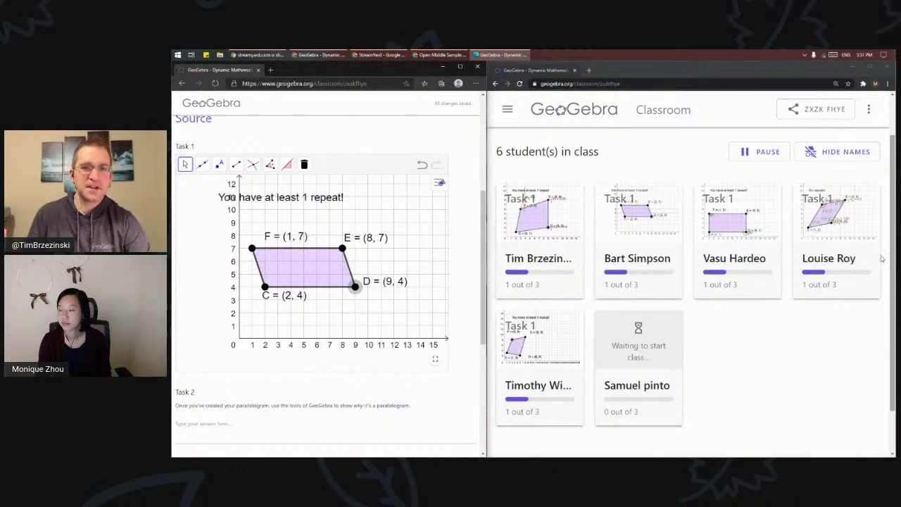
Step: Open the fourth student's work from the class overview, examine the Task 1 construction and Task 2, and return to the overview
click(824, 258)
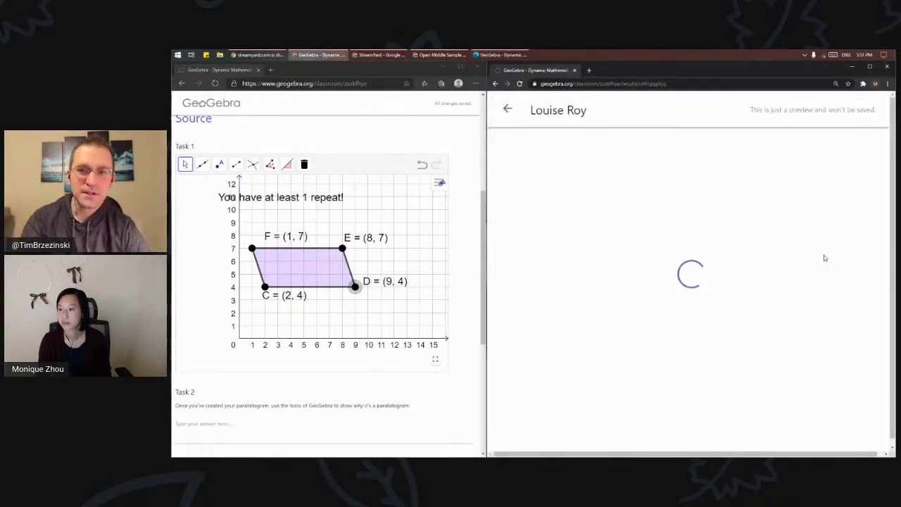
scroll(834, 251, down, 5)
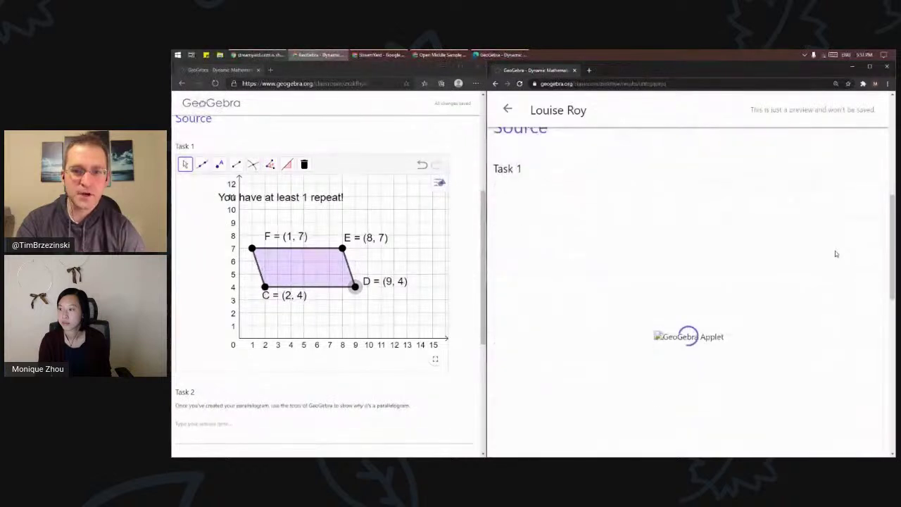
scroll(893, 228, down, 3)
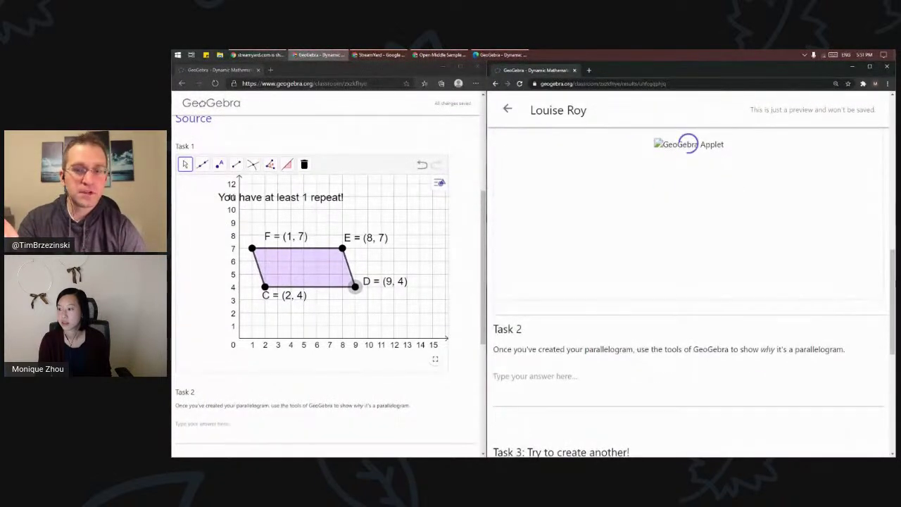
drag(886, 257, 892, 220)
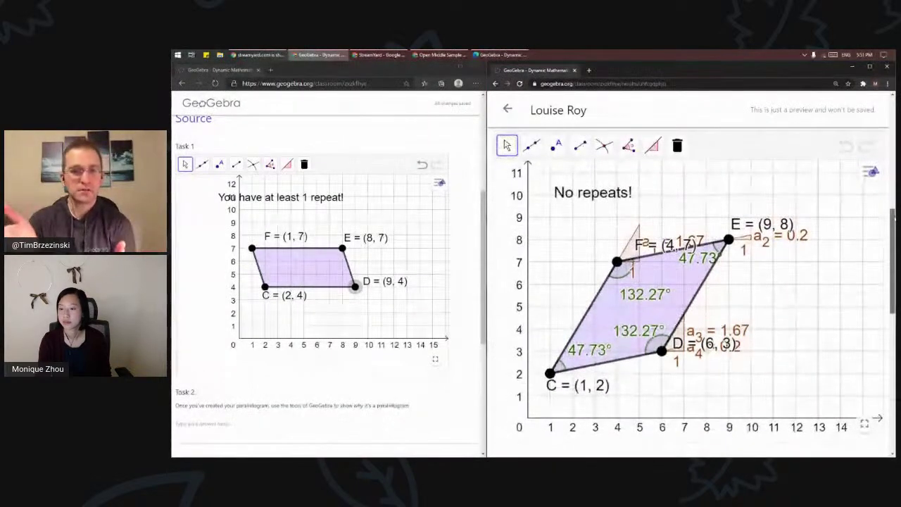
click(509, 110)
scroll(801, 267, down, 2)
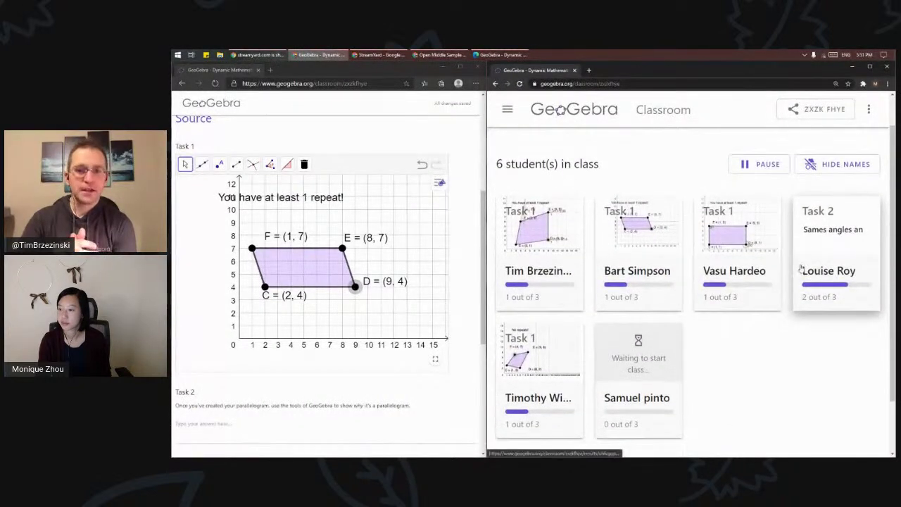
scroll(788, 281, down, 1)
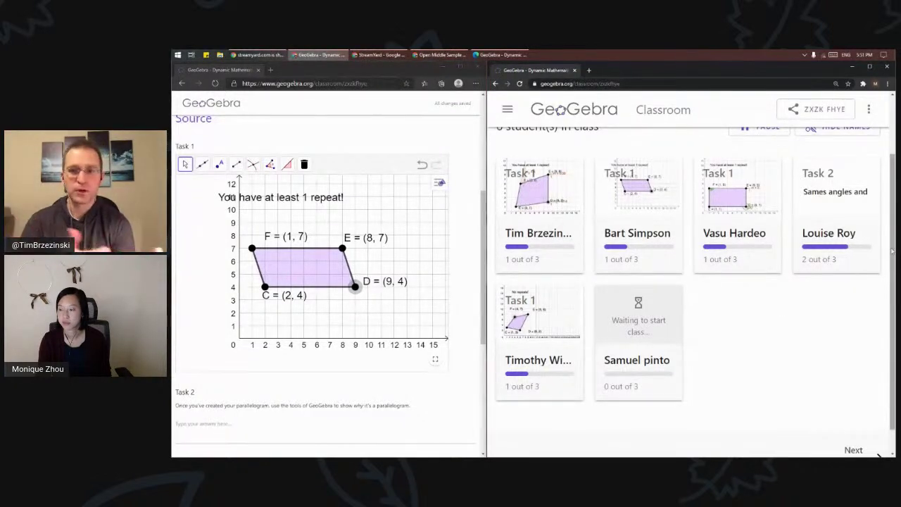
scroll(814, 258, up, 1)
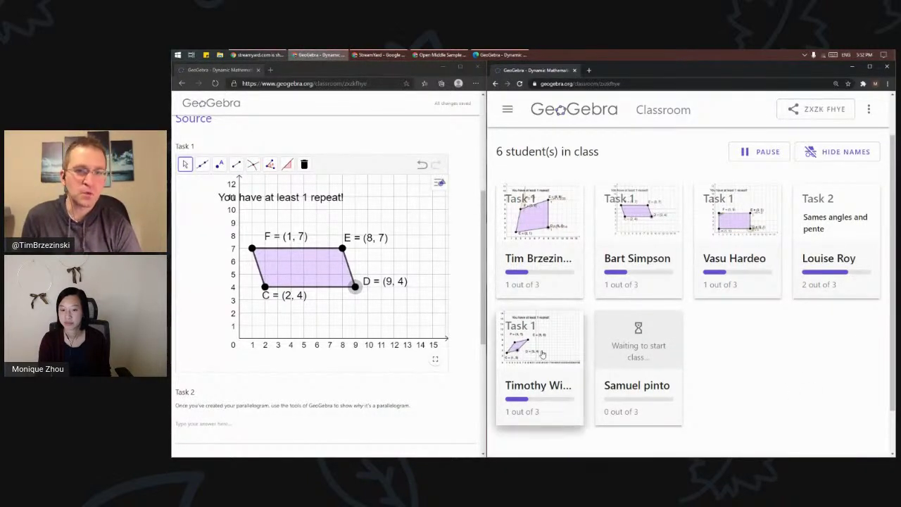
Step: Draw a horizontal segment from (2, 2) to (9, 2) below the Task 1 parallelogram in the student view
mouse_move(361, 294)
mouse_down()
mouse_move(347, 308)
mouse_move(355, 286)
mouse_up()
click(235, 164)
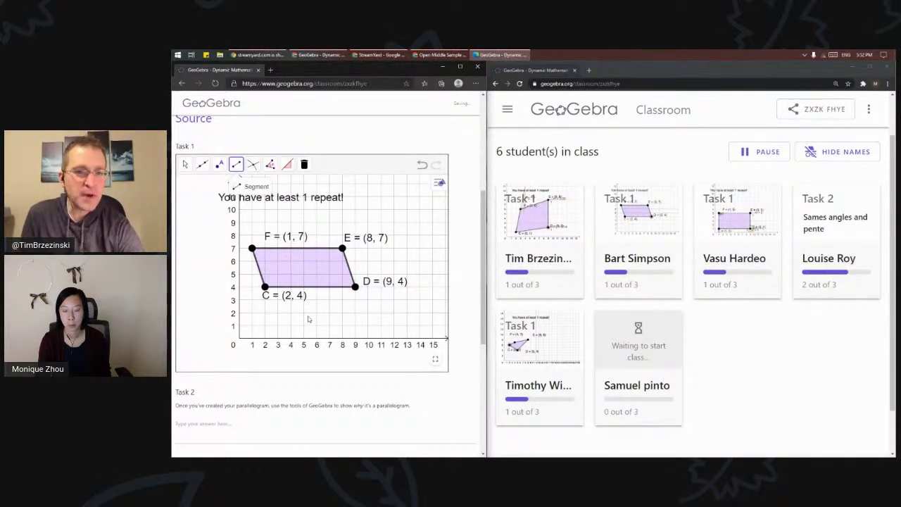
click(266, 313)
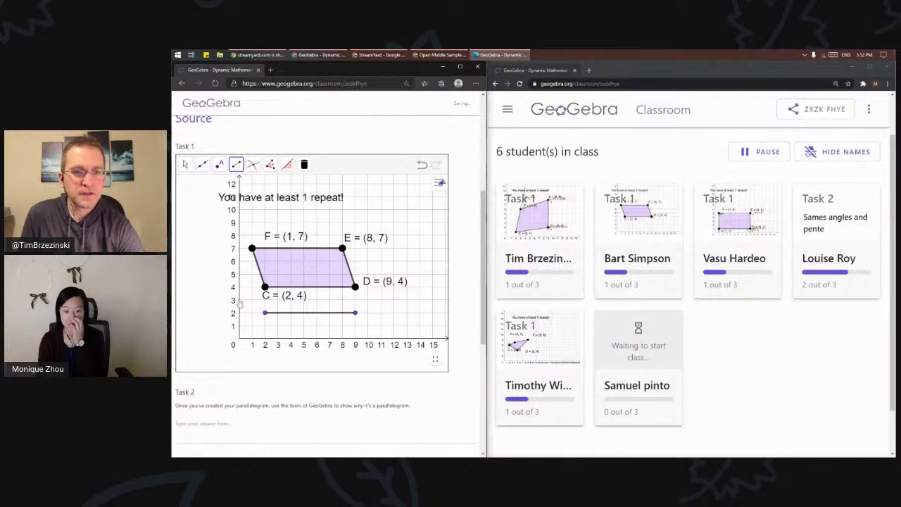
click(186, 165)
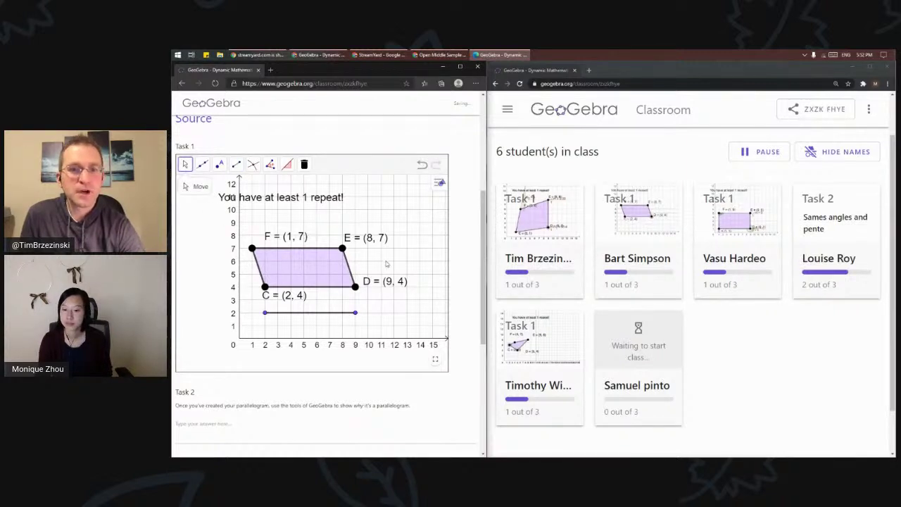
Step: Add a slope measurement to side DE of the Task 1 parallelogram and switch back to the Move tool
click(287, 166)
click(346, 261)
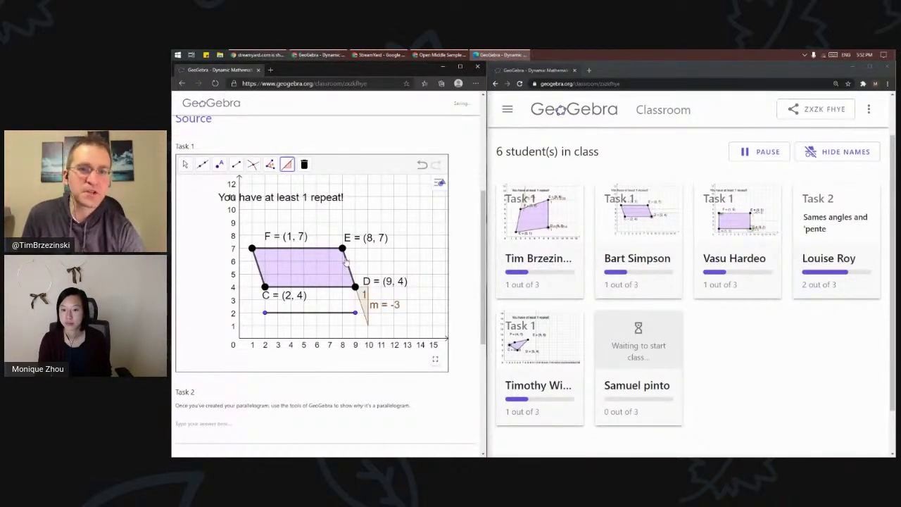
click(185, 165)
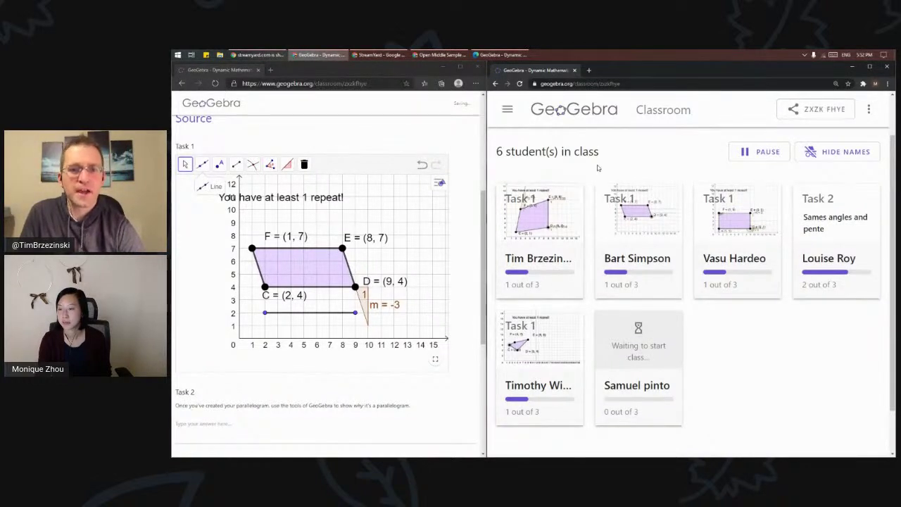
Step: Close the teacher's classroom tab and load the GeoGebra homepage in a new tab
click(589, 70)
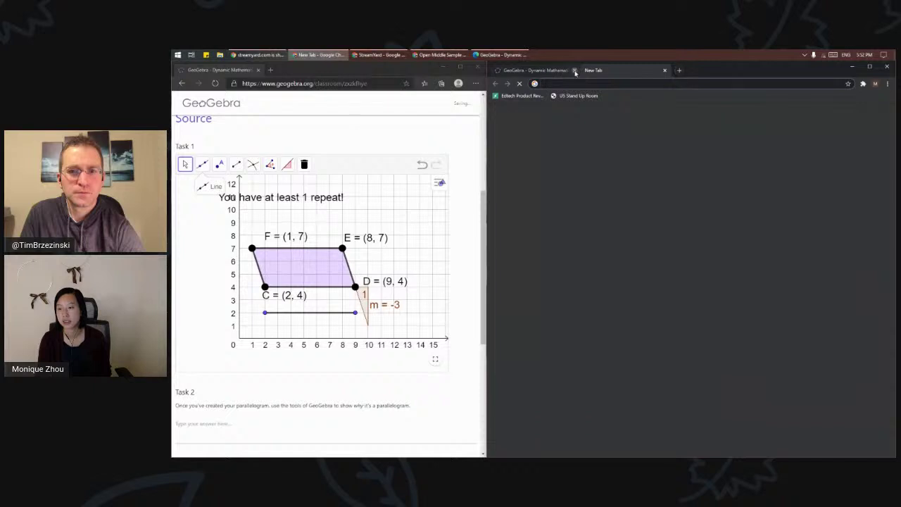
click(574, 71)
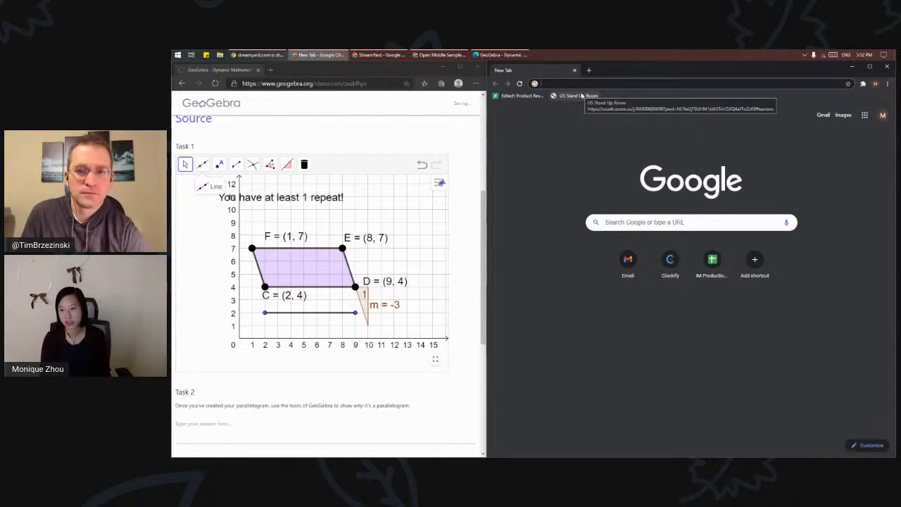
text(ge)
key(Return)
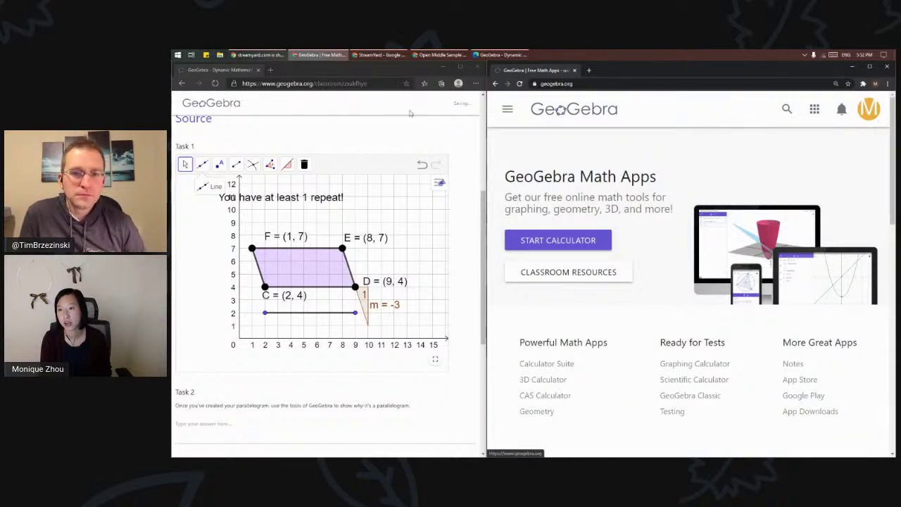
Step: Reopen the "(classroom) Open Middle" class from the teacher profile's resources and look over the students' progress
click(511, 111)
click(549, 234)
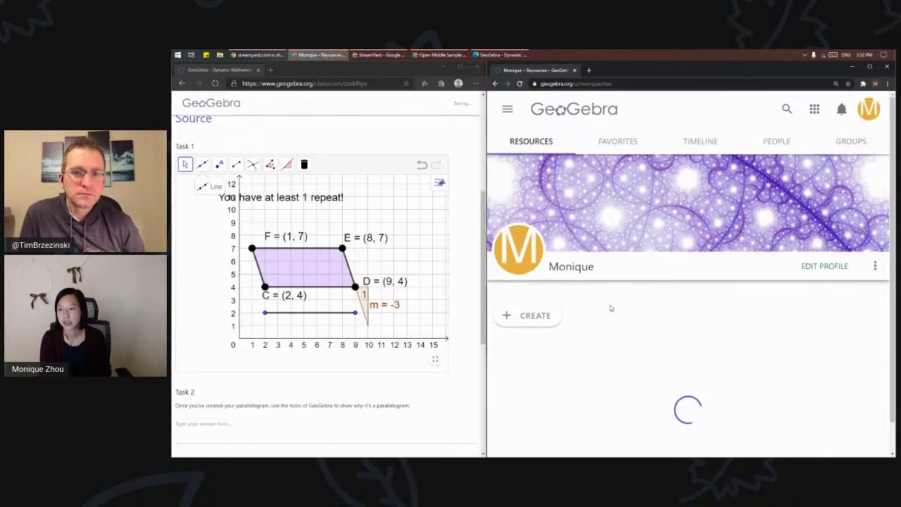
scroll(600, 281, down, 3)
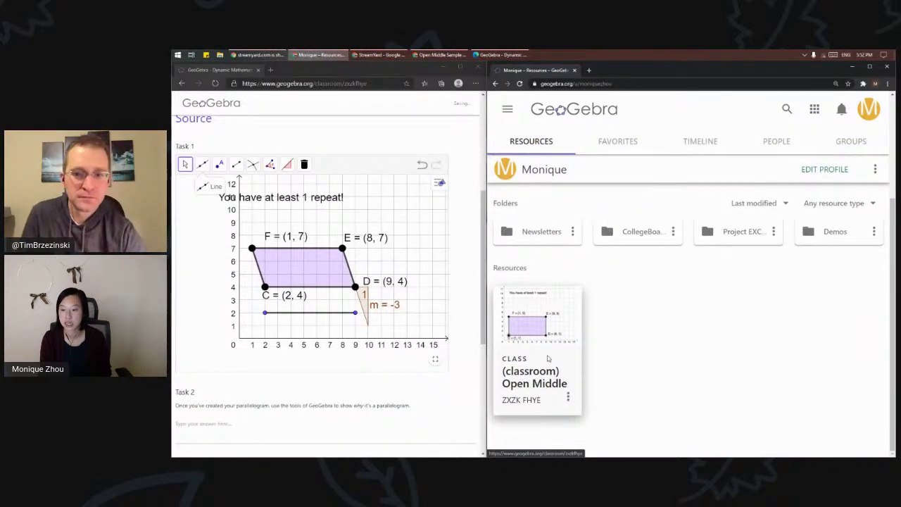
click(547, 359)
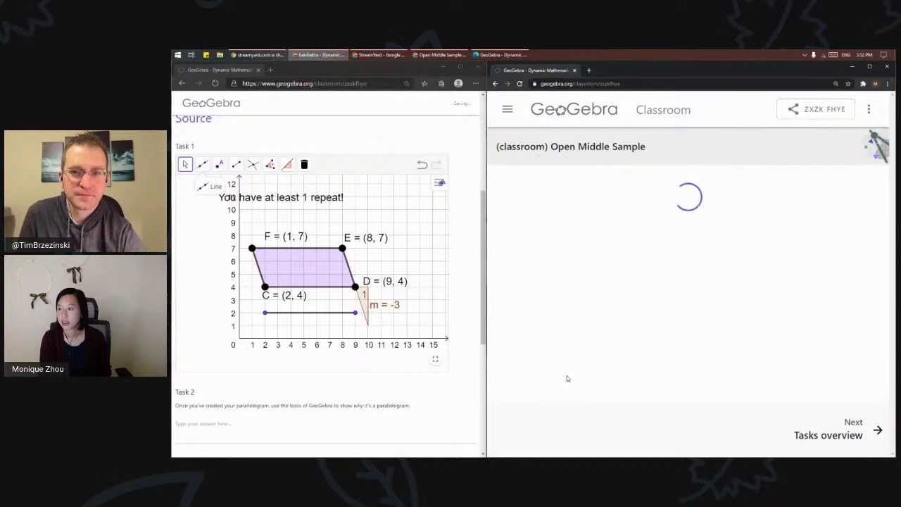
scroll(765, 362, down, 1)
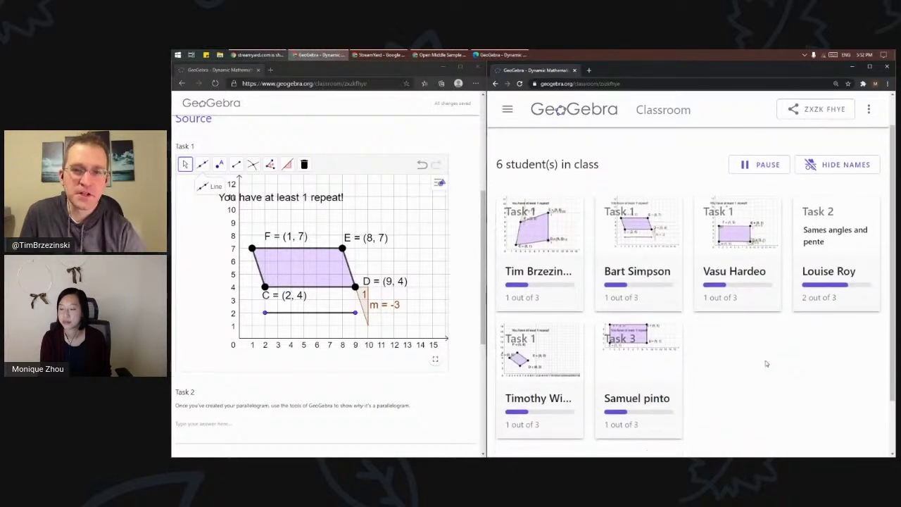
scroll(765, 363, down, 1)
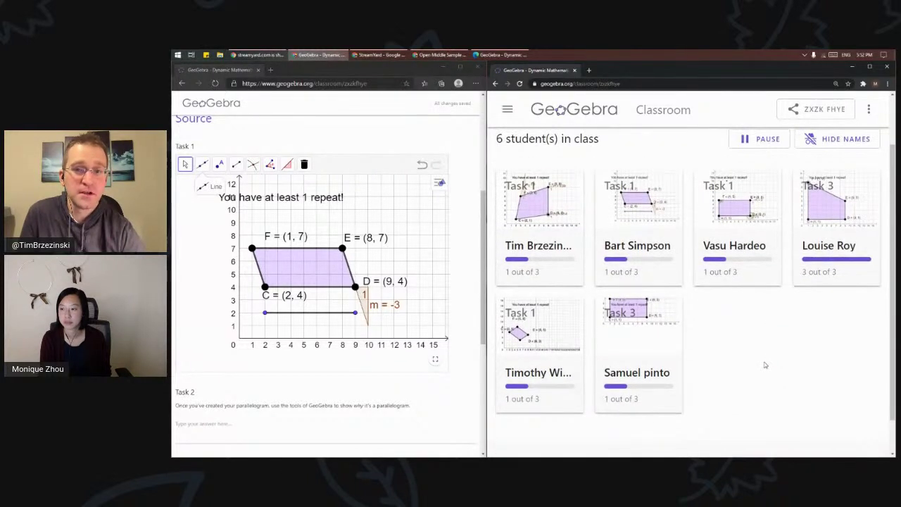
scroll(765, 365, up, 1)
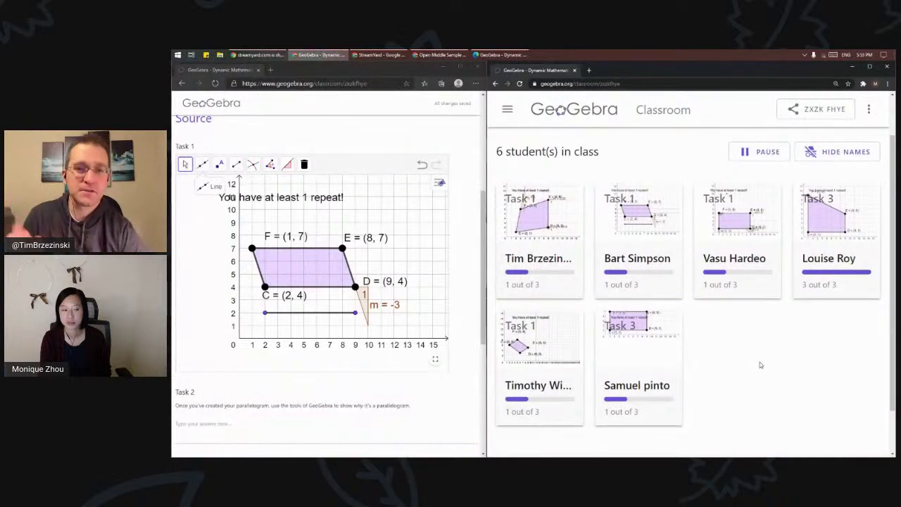
Step: Pause and resume the class for all students, and hide the student names in the class overview
click(760, 151)
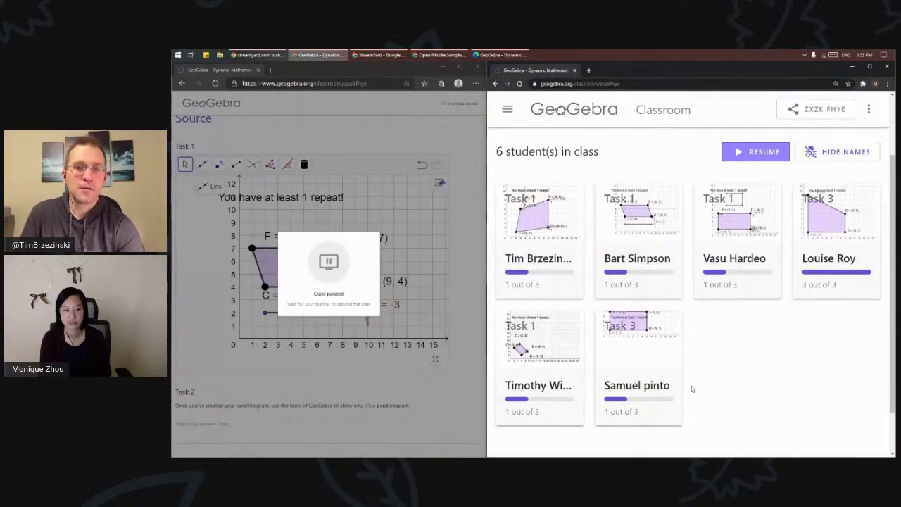
click(766, 152)
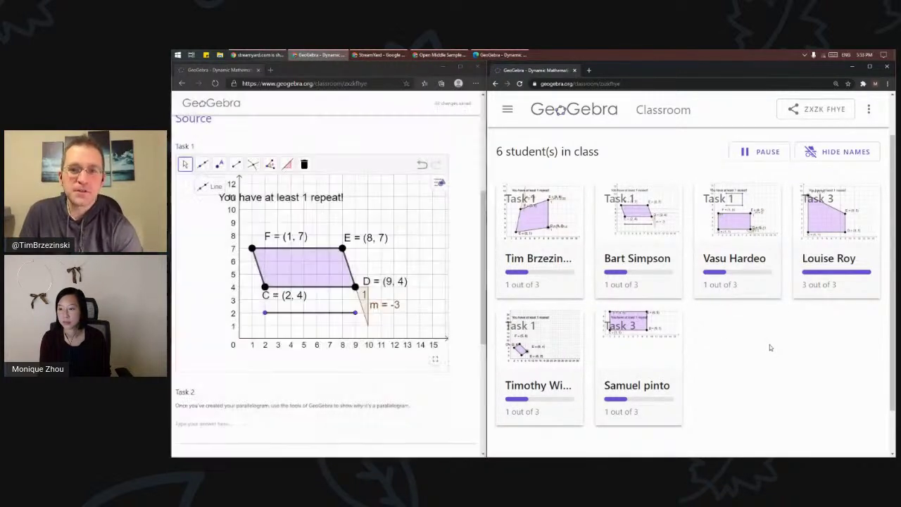
click(862, 160)
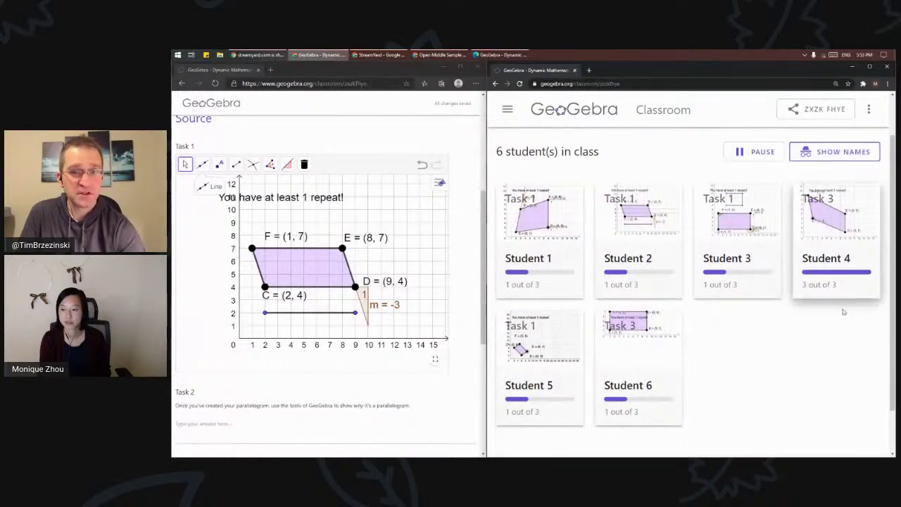
scroll(823, 318, down, 1)
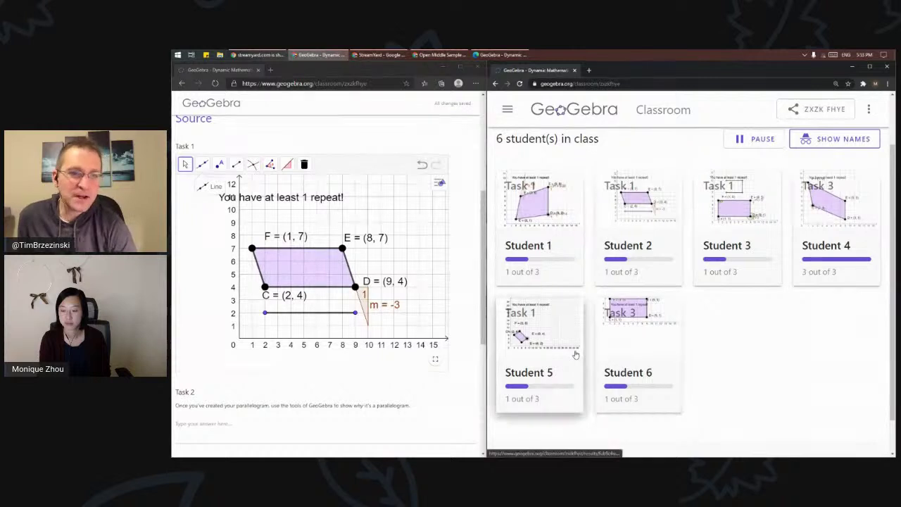
Step: Open Student 5's work with names hidden, examine the Task 1 parallelogram, and return to the class overview
click(553, 354)
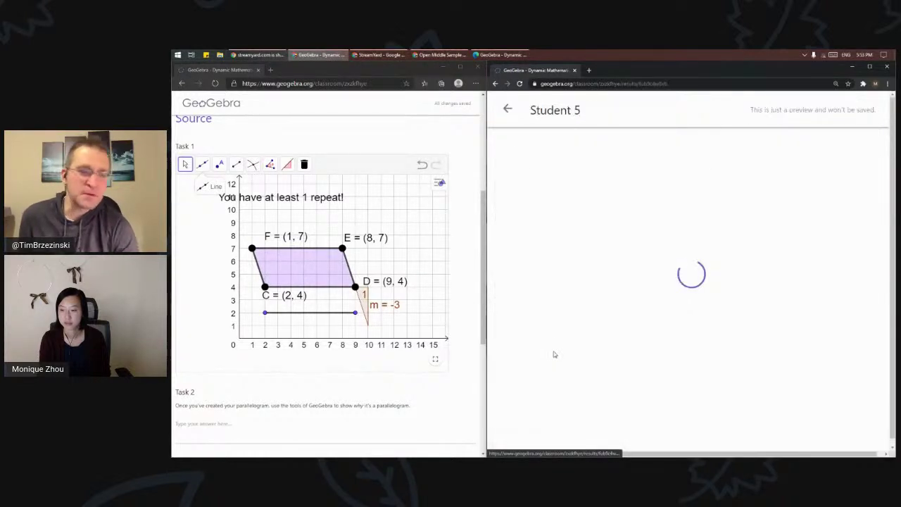
drag(894, 186, 895, 299)
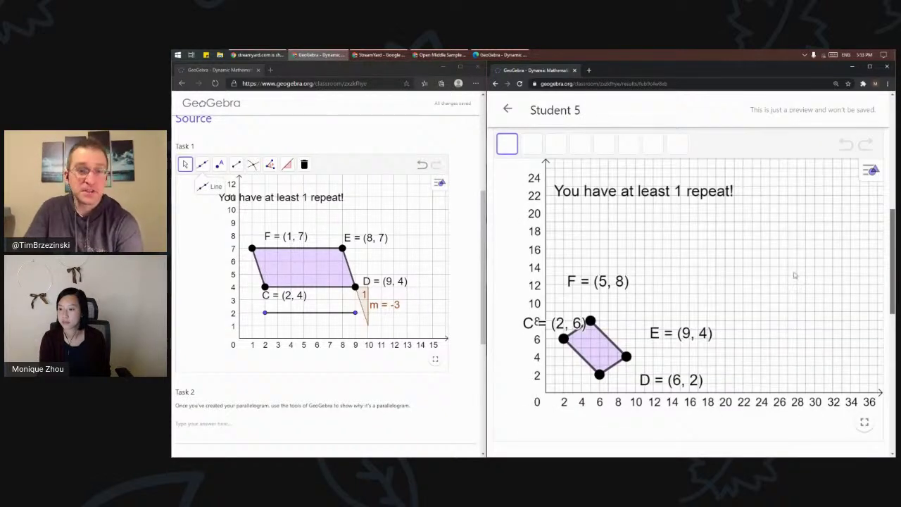
click(507, 110)
scroll(764, 377, down, 1)
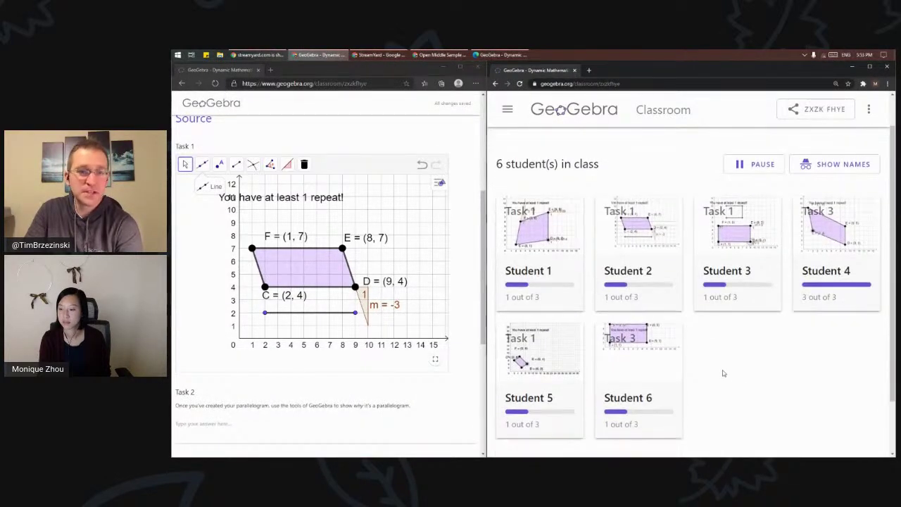
scroll(639, 373, down, 1)
scroll(514, 297, up, 1)
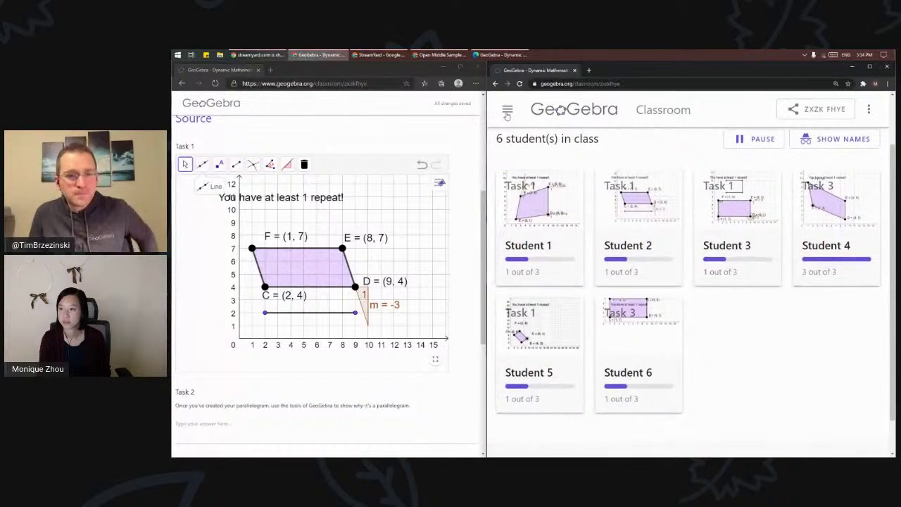
Step: Open the tasks overview of the class
click(507, 113)
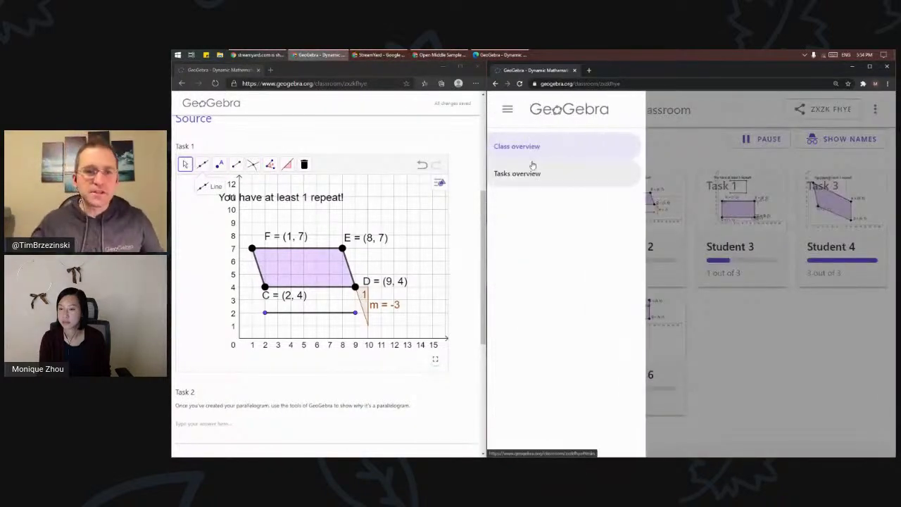
click(533, 173)
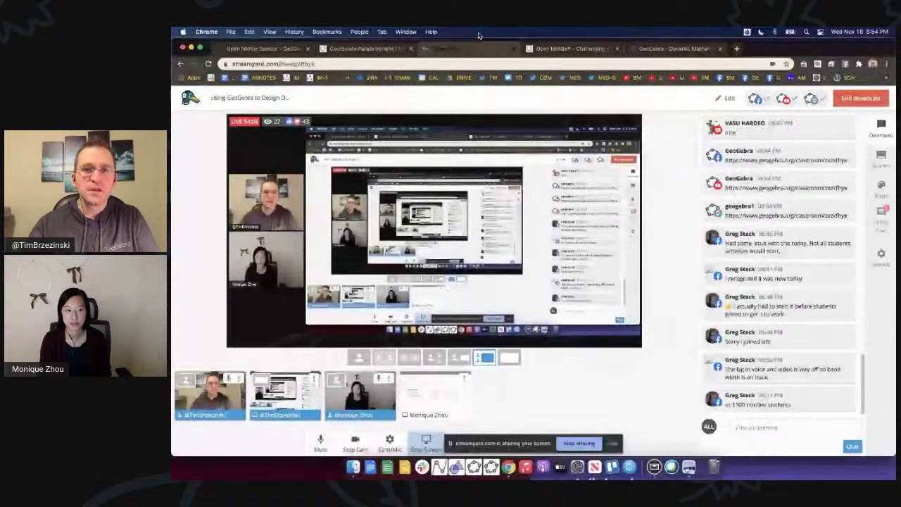
Step: Switch to the browser tab with the student's class page, close the developer tools, and go to the GeoGebra homepage
click(572, 48)
click(665, 48)
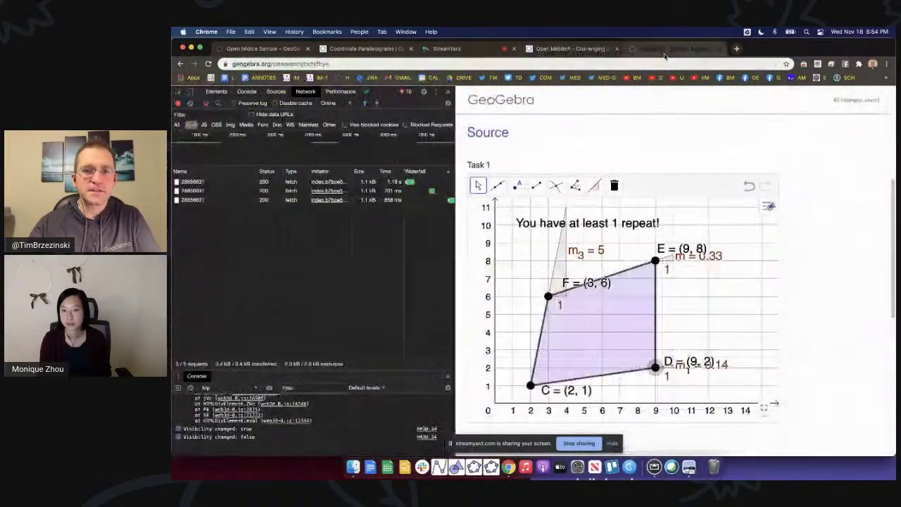
click(447, 91)
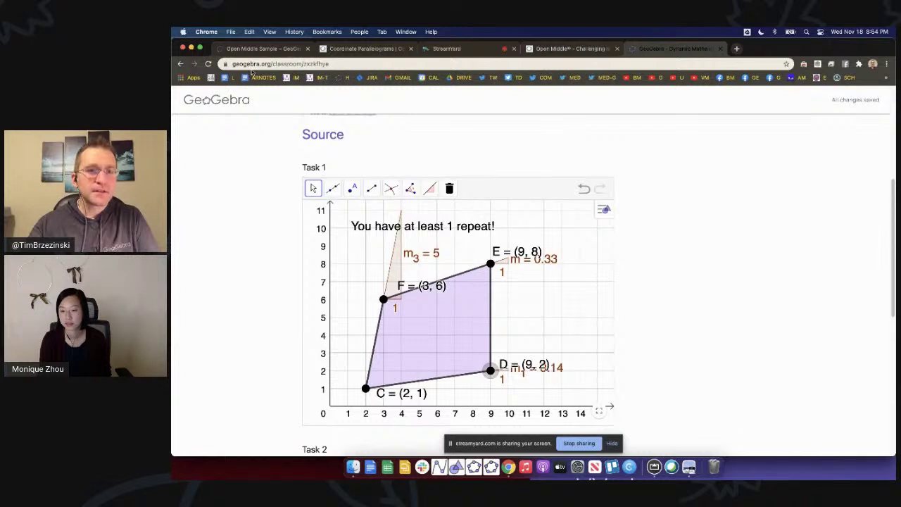
click(338, 79)
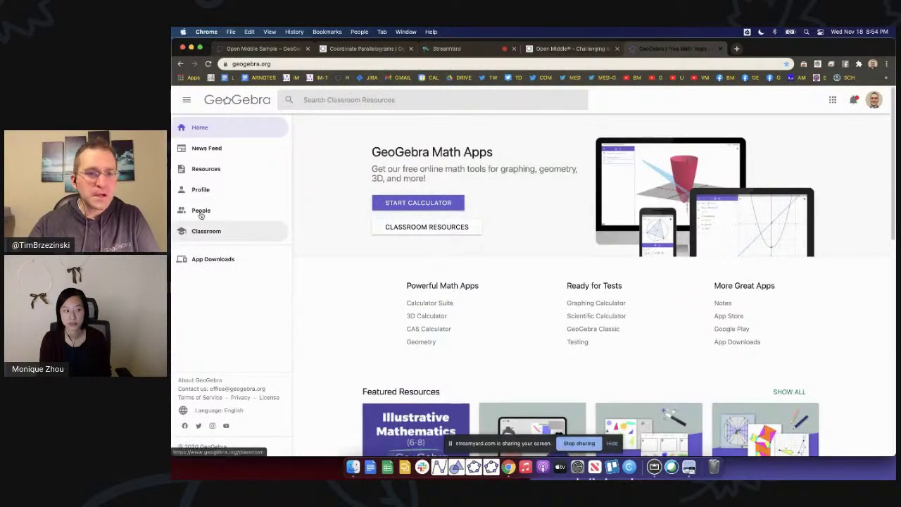
Step: Open the "Open Middle Sample" activity from the resources on the teacher's own profile
click(209, 191)
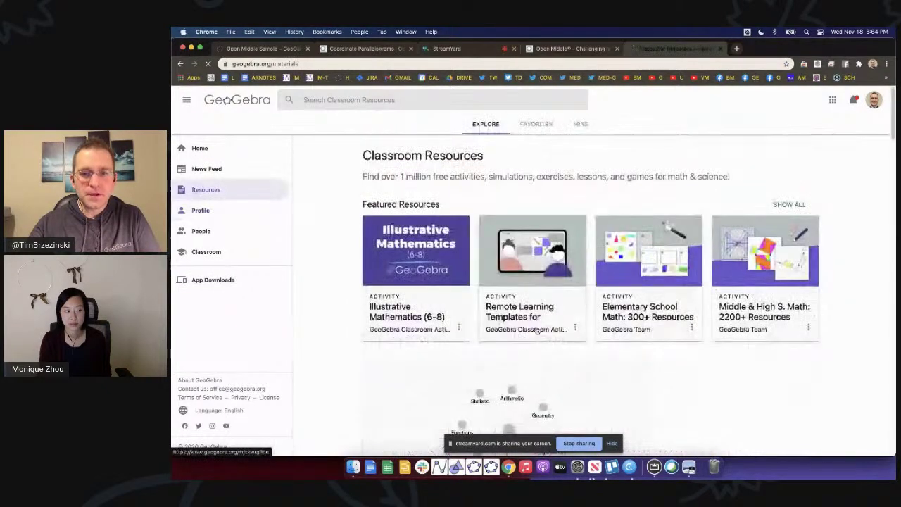
click(237, 210)
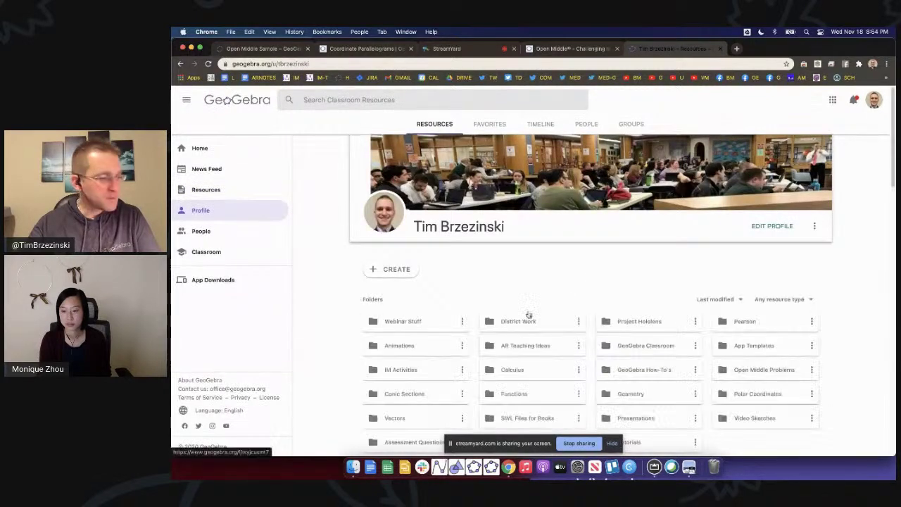
scroll(528, 314, down, 5)
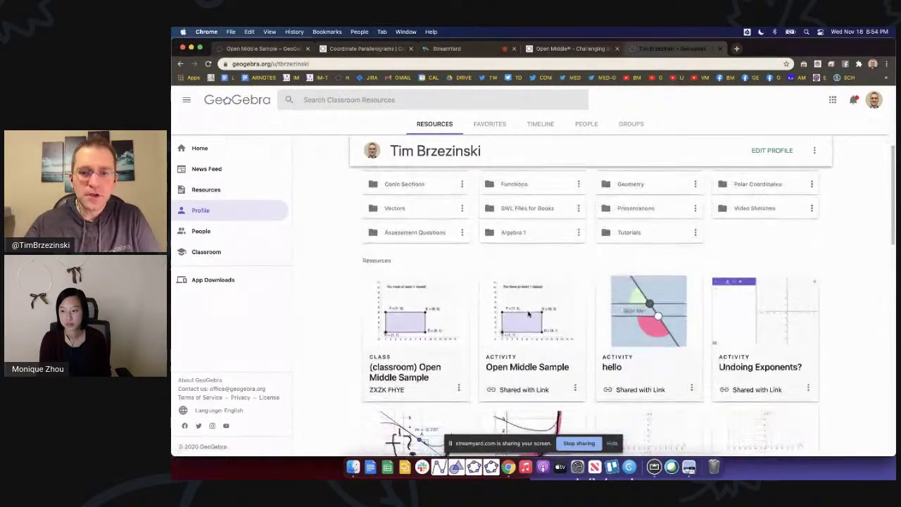
scroll(529, 339, up, 5)
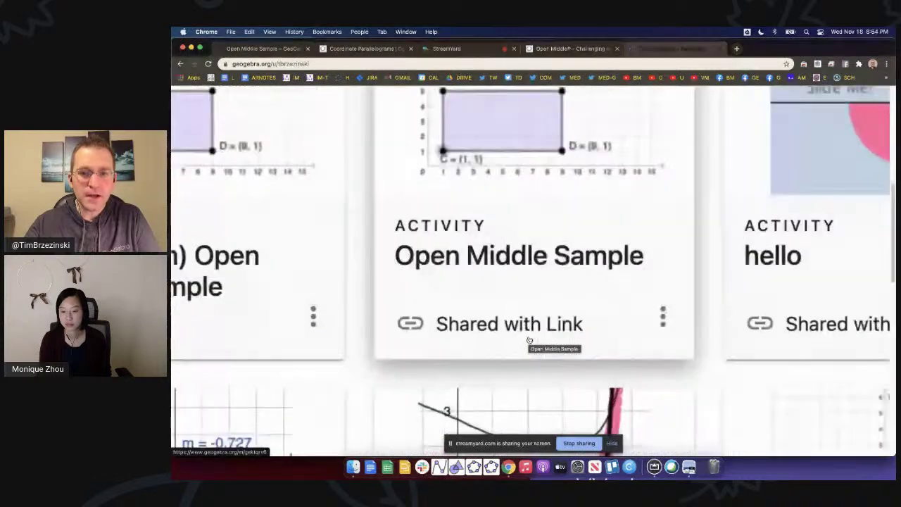
scroll(529, 340, down, 5)
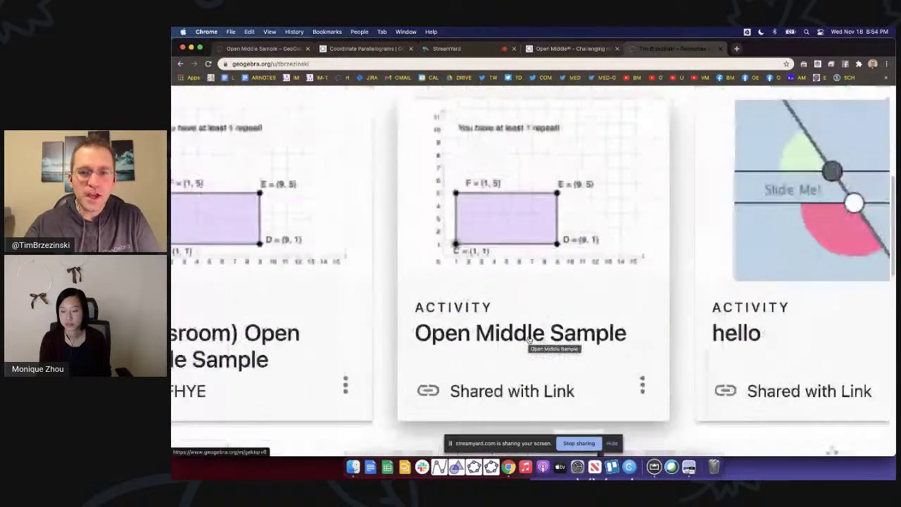
click(539, 304)
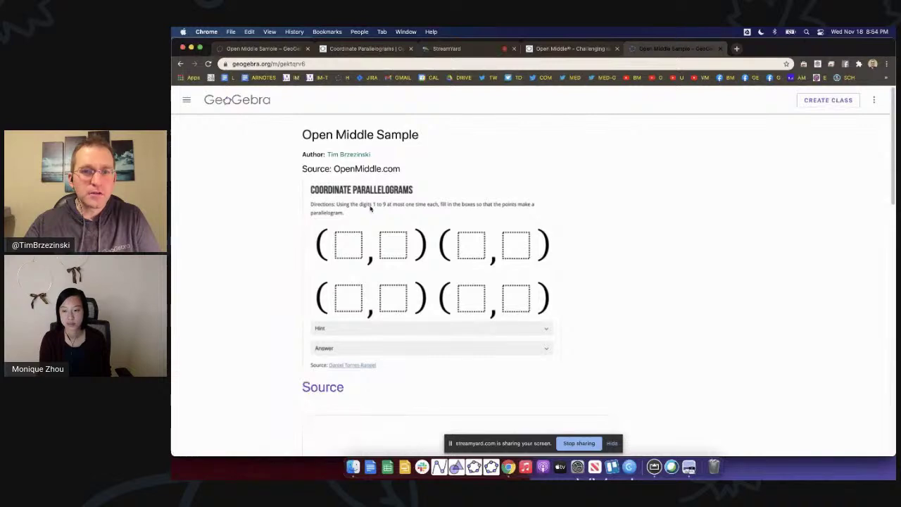
Step: Look over the whole Open Middle Sample activity, including the coordinate parallelogram directions, the applets and the question
scroll(719, 318, down, 5)
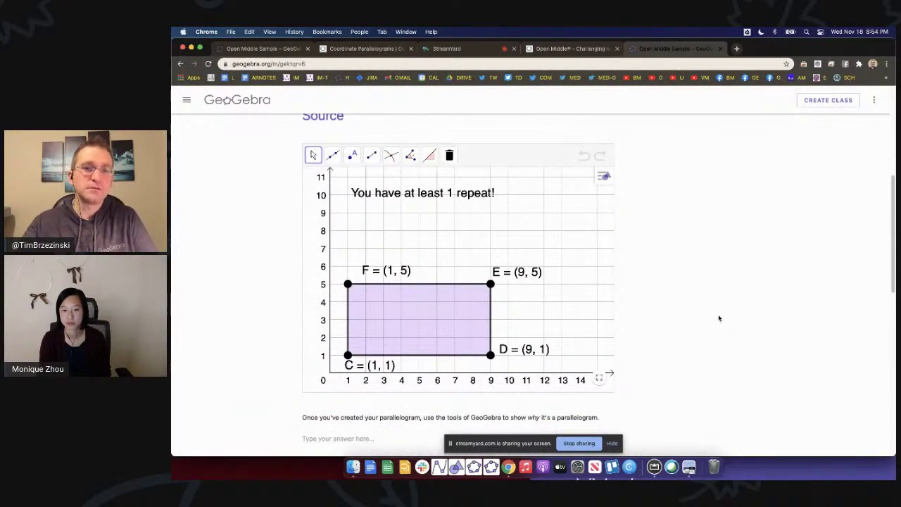
scroll(718, 318, up, 2)
scroll(718, 318, up, 3)
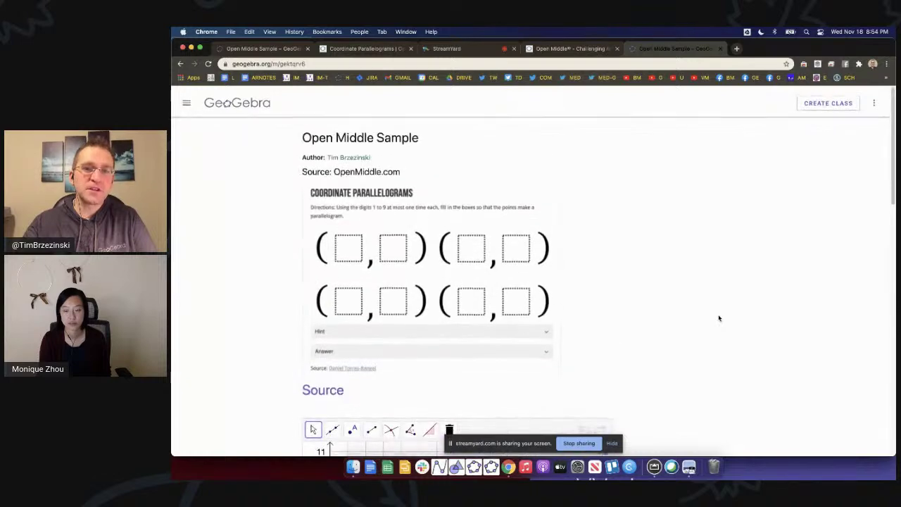
scroll(718, 318, down, 1)
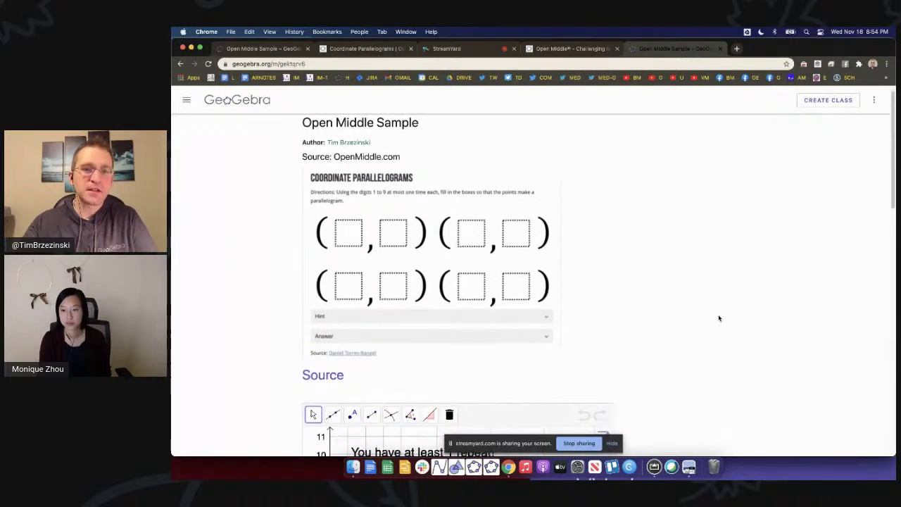
scroll(718, 318, down, 8)
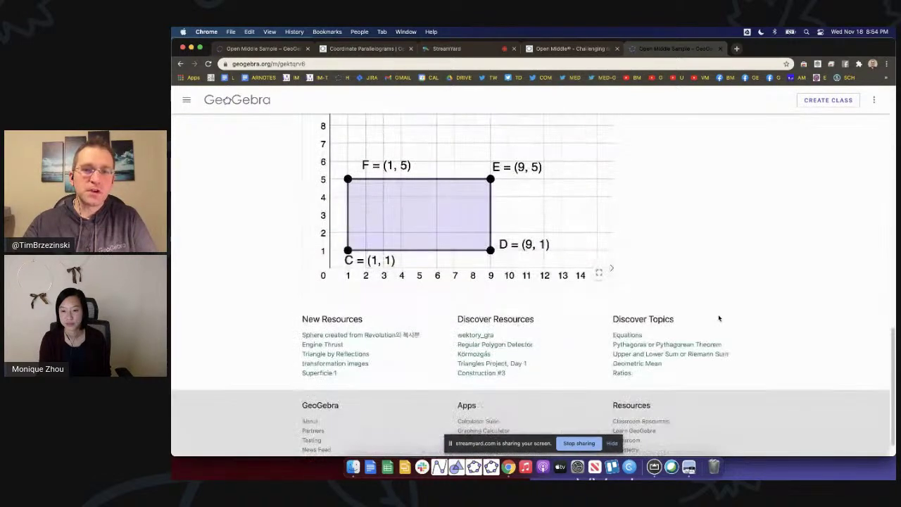
scroll(718, 318, up, 4)
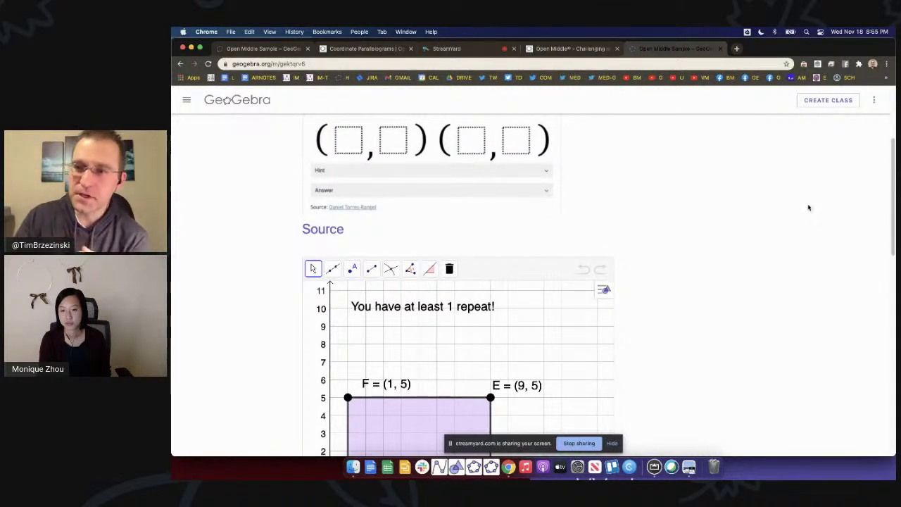
scroll(875, 102, up, 3)
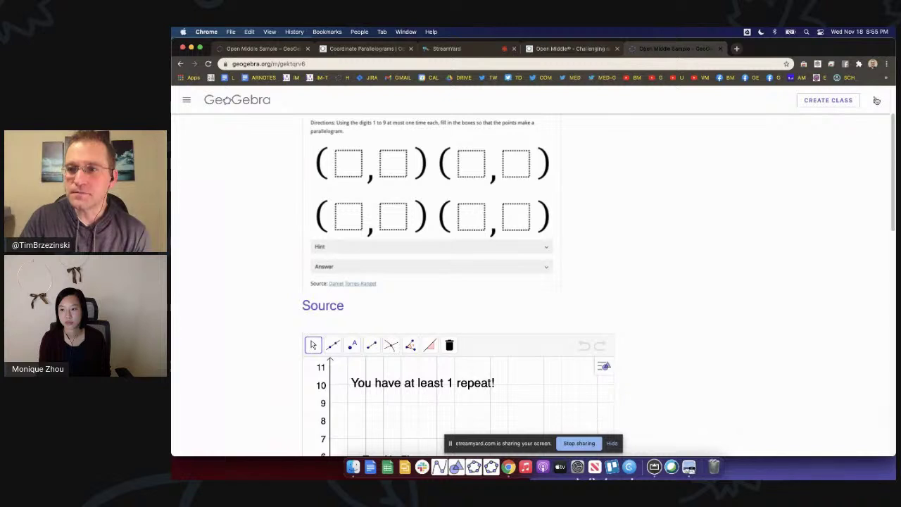
Step: Create an editable copy of the Open Middle Sample activity
click(849, 126)
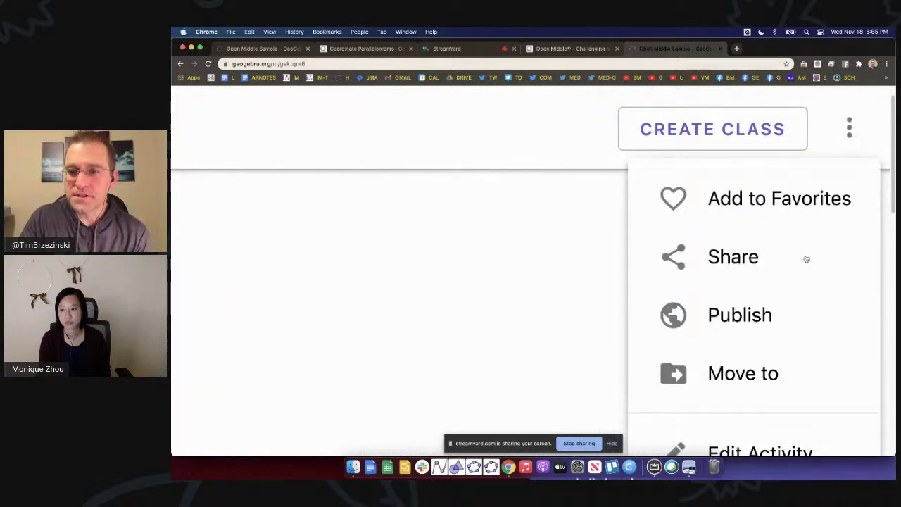
scroll(802, 268, down, 2)
scroll(799, 280, down, 3)
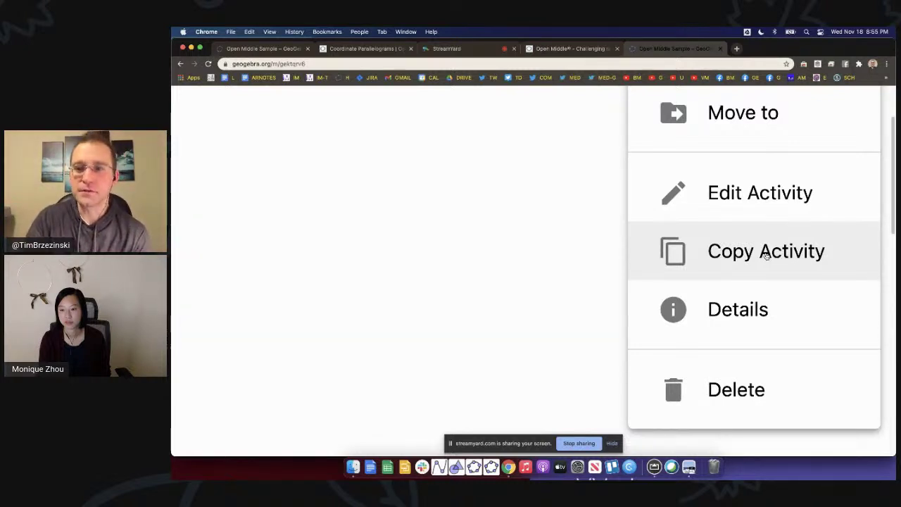
click(766, 255)
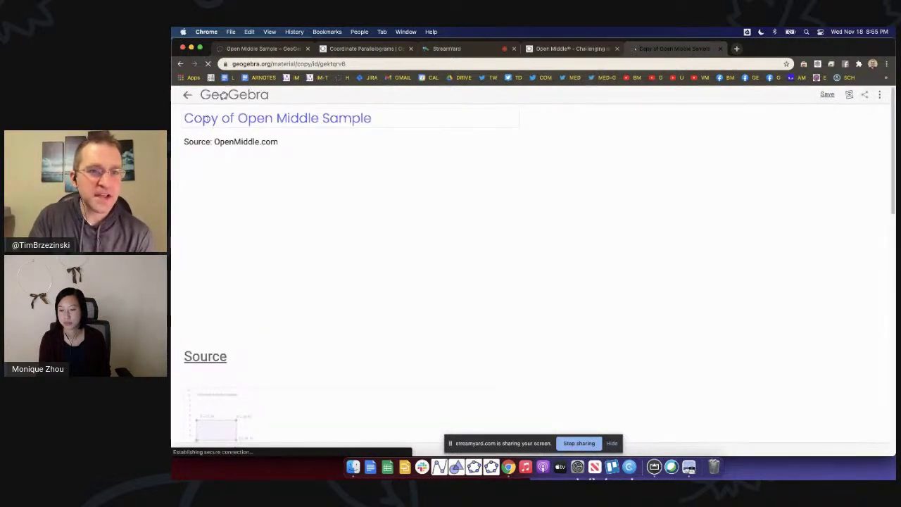
Step: Retitle the copied activity "Creating Rectangles!" and delete the source text element with the Coordinate Parallelograms image
drag(379, 117, 181, 115)
text(Creating )
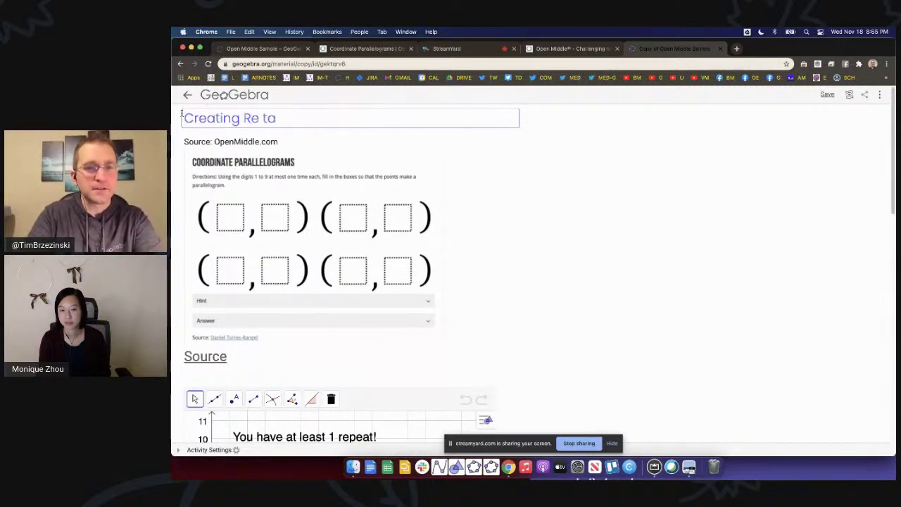
text(Rectangles)
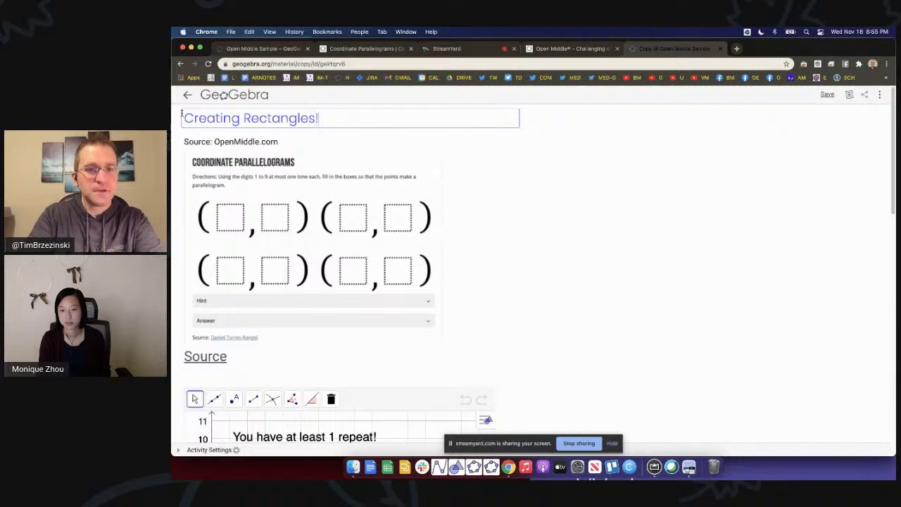
text(!)
mouse_move(306, 220)
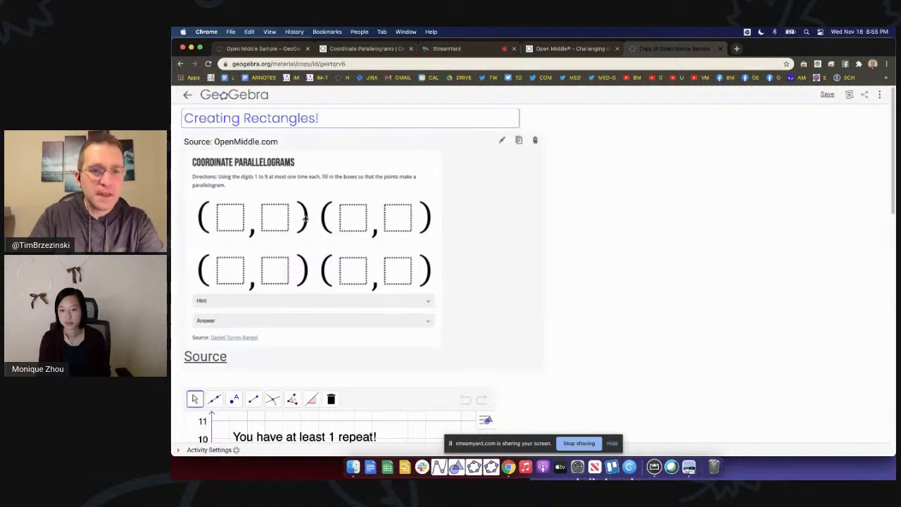
click(536, 140)
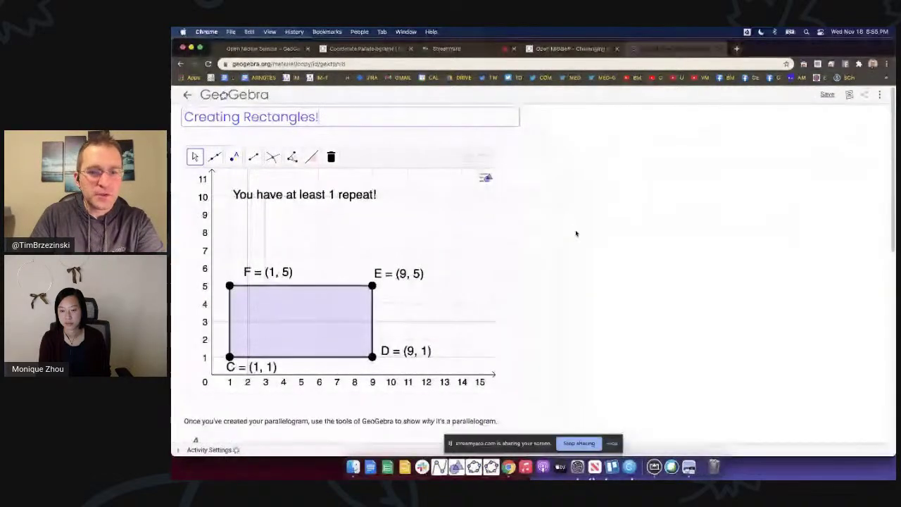
Step: Change the last word of the first question to "rectangle", accept the edit, and save and close the activity
scroll(576, 233, down, 3)
click(485, 323)
double_click(489, 349)
text(recta)
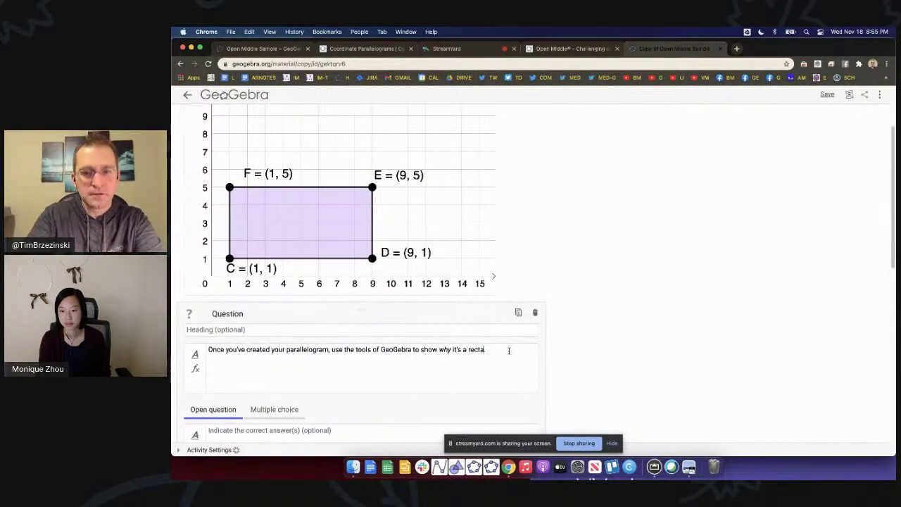
text(ngle.)
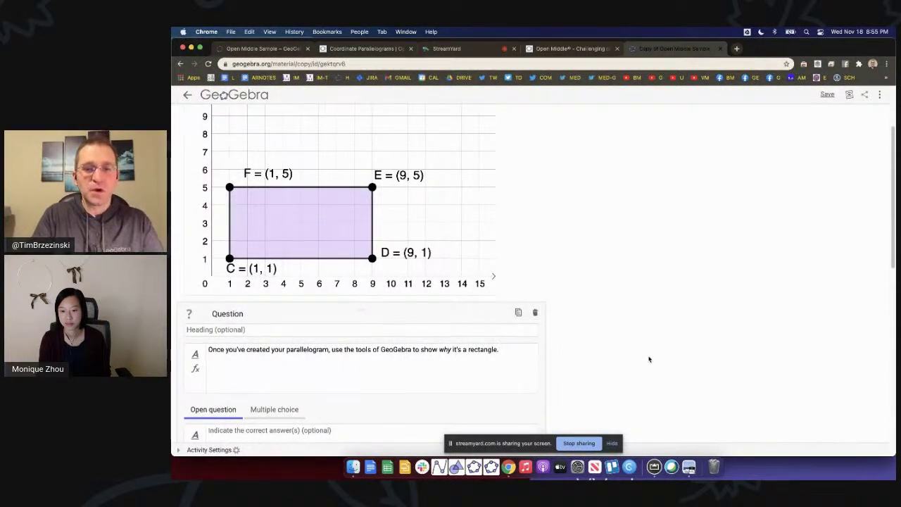
scroll(647, 360, up, 2)
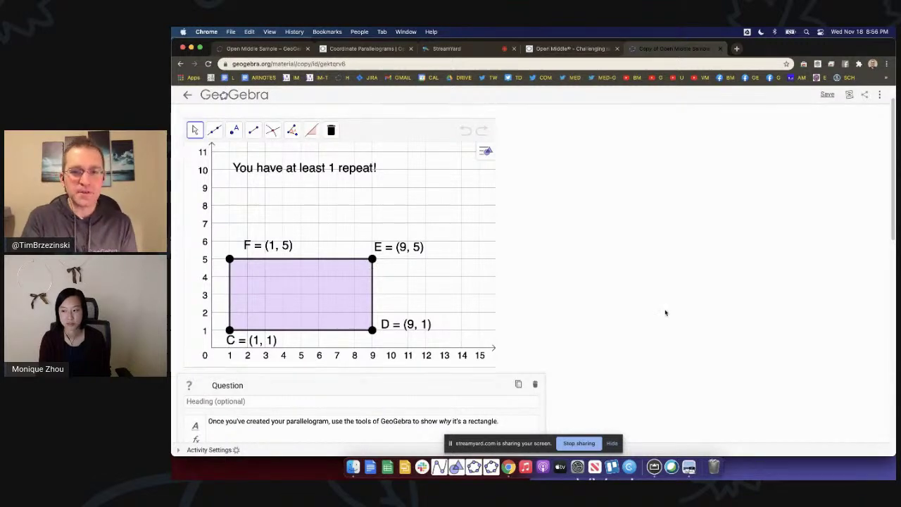
scroll(665, 328, down, 5)
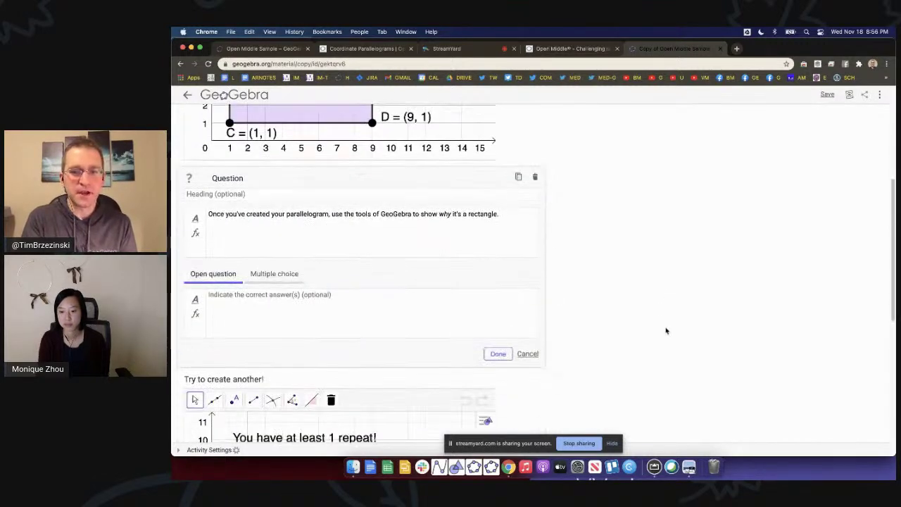
click(498, 354)
scroll(599, 326, down, 5)
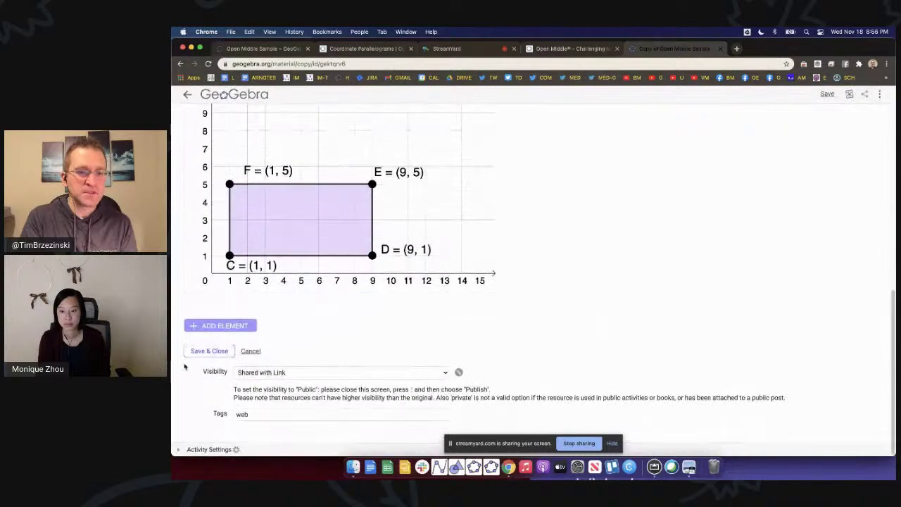
click(203, 352)
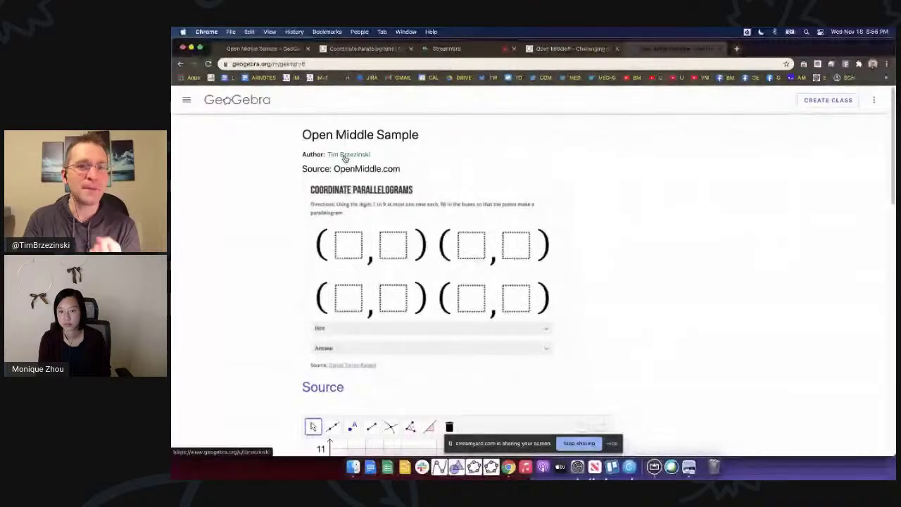
Step: Start a copy of the "Creating Rectangles!" activity from the profile's resources, and stop sharing the screen
click(226, 106)
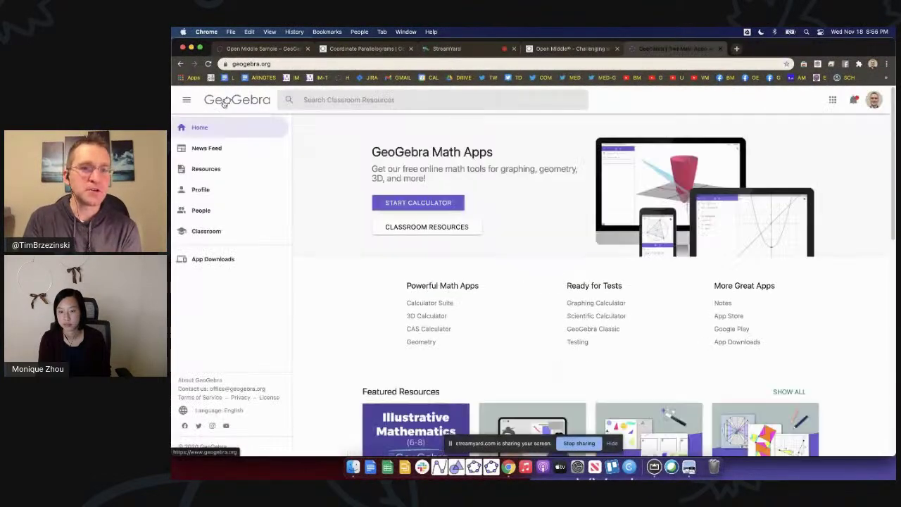
click(202, 190)
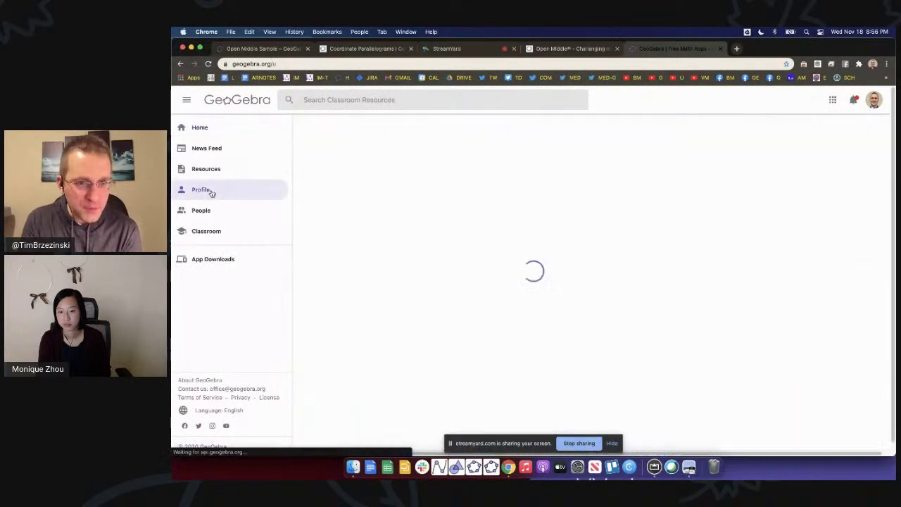
scroll(435, 329, down, 5)
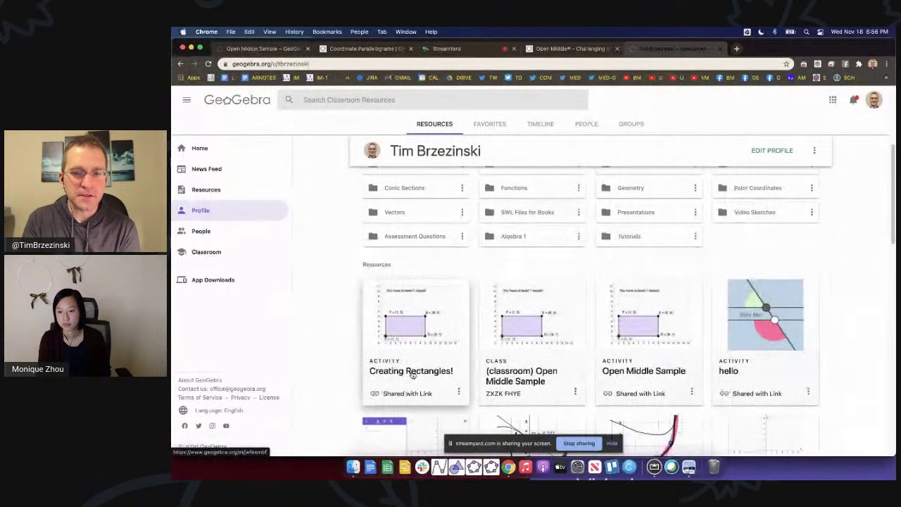
click(459, 391)
click(431, 318)
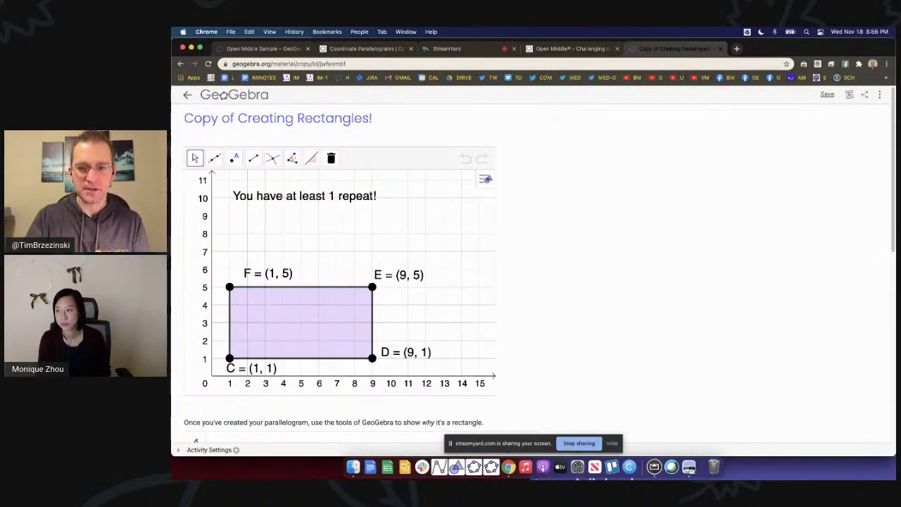
click(579, 444)
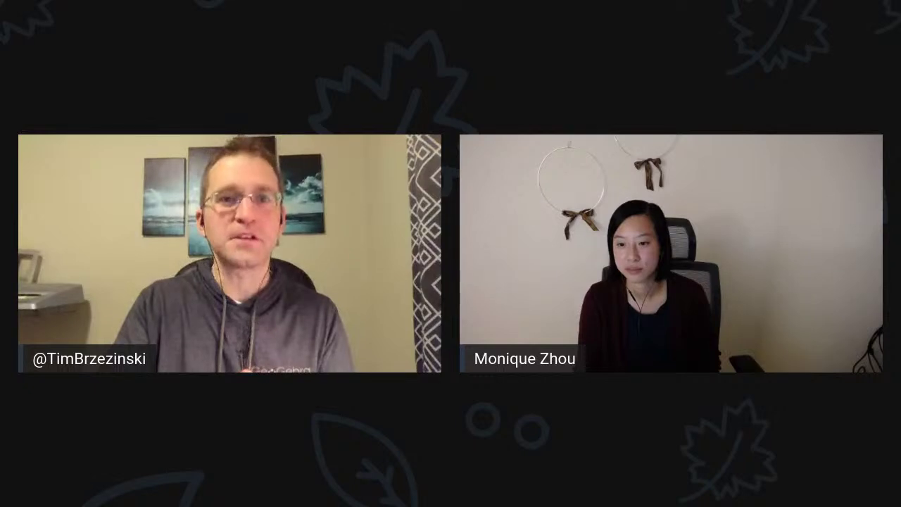